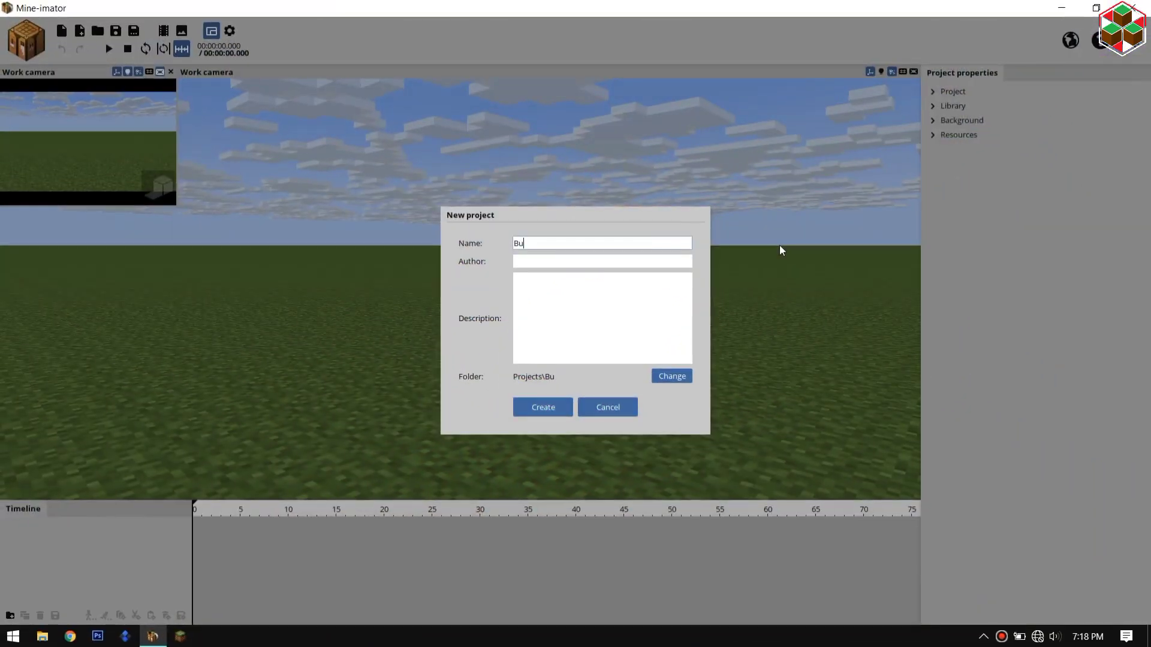
Create a new project named "BuAni E2S1P1" and enlarge the timeline area
{"action": "type", "text": "P1"}
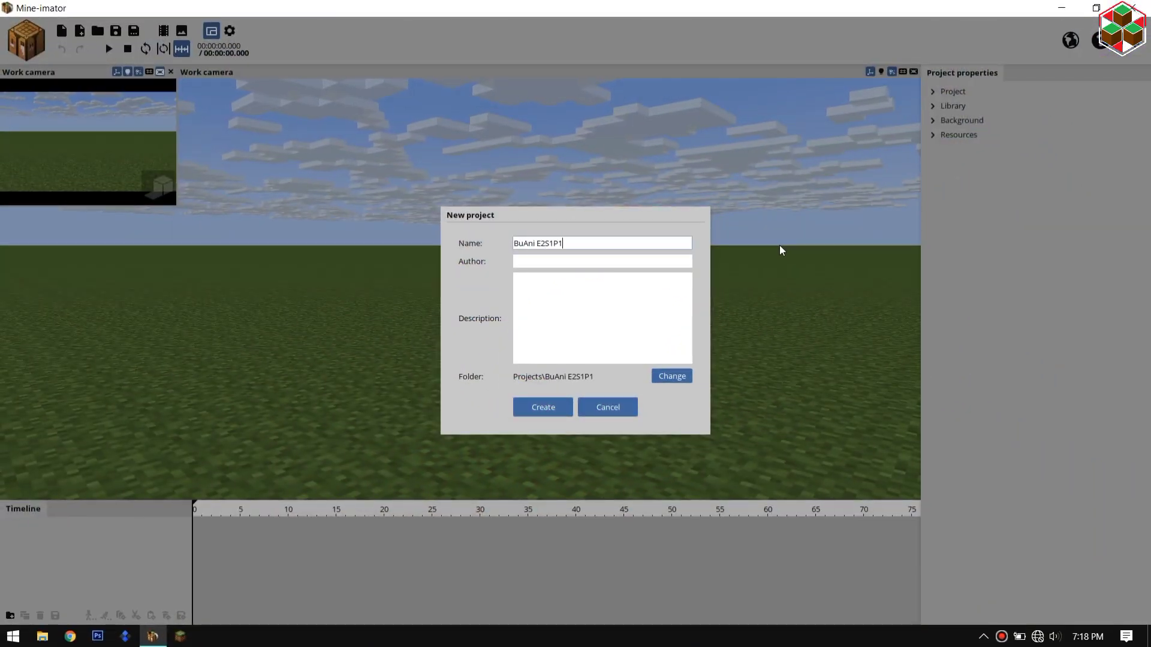
{"action": "left_click", "coordinate": [528, 410]}
{"action": "left_click_drag", "start_coordinate": [571, 501], "coordinate": [591, 436]}
Import the "rafli channel render p3d" image from the BU ANI folder as a texture
{"action": "left_click", "coordinate": [26, 40]}
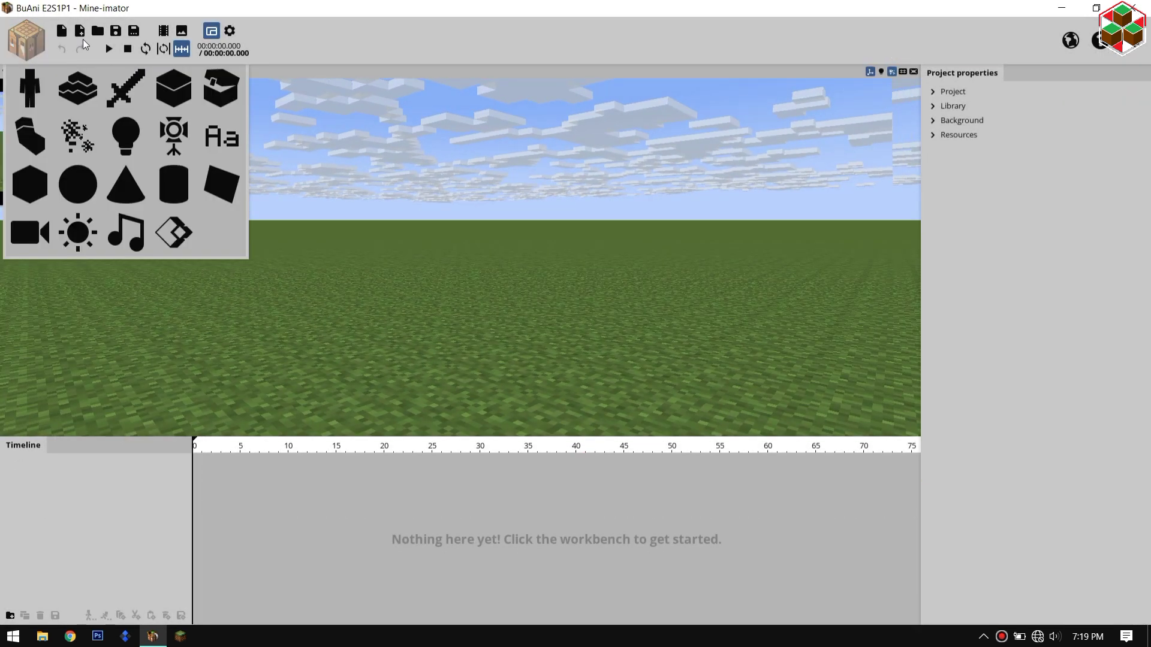
{"action": "left_click", "coordinate": [79, 30]}
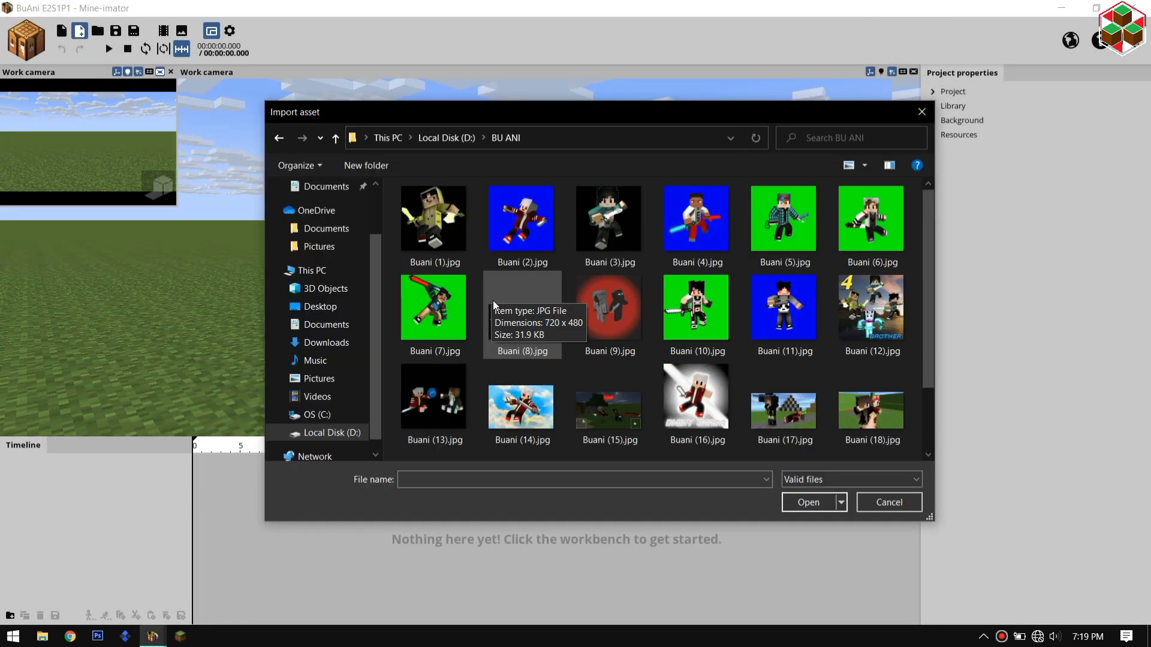
{"action": "scroll", "coordinate": [493, 303], "scroll_direction": "down", "scroll_amount": 2}
{"action": "double_click", "coordinate": [440, 420]}
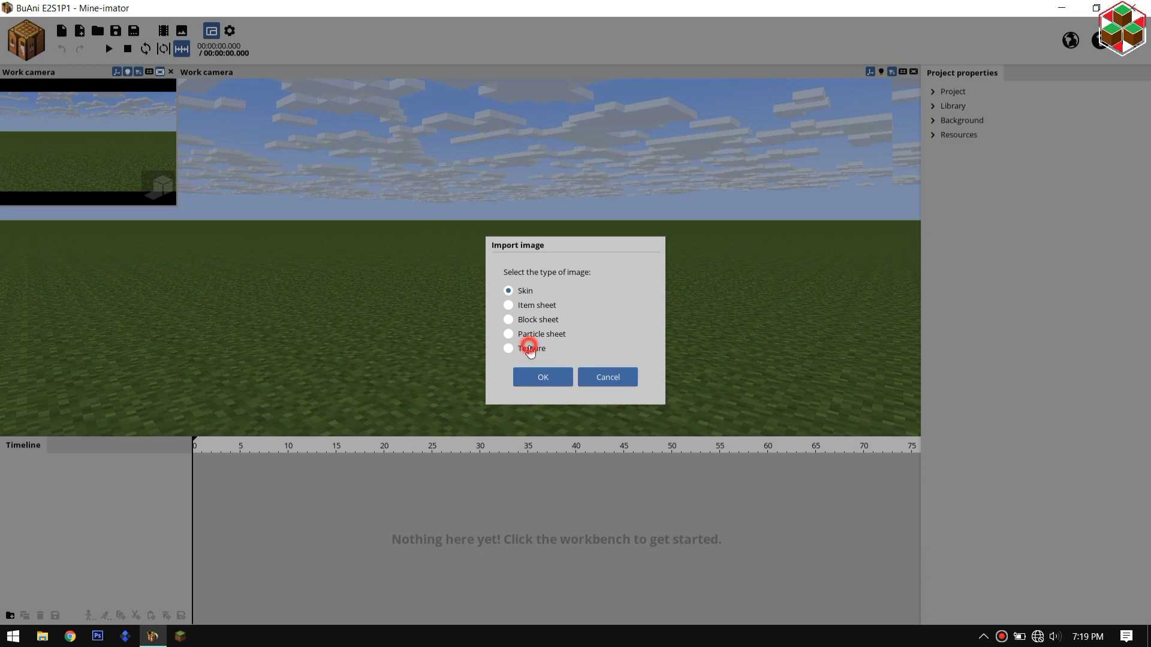
{"action": "left_click", "coordinate": [540, 378]}
Create a surface with the imported texture and scale it to 7.2 in X and 4.05 in Y
{"action": "left_click", "coordinate": [225, 190]}
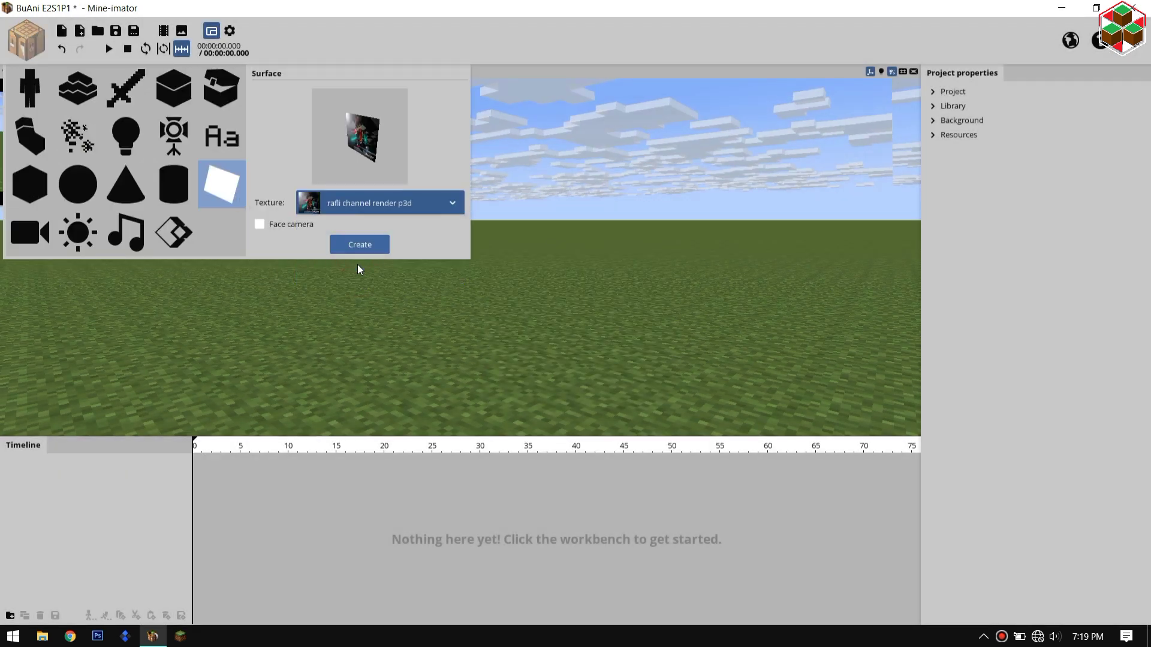
{"action": "left_click", "coordinate": [360, 245]}
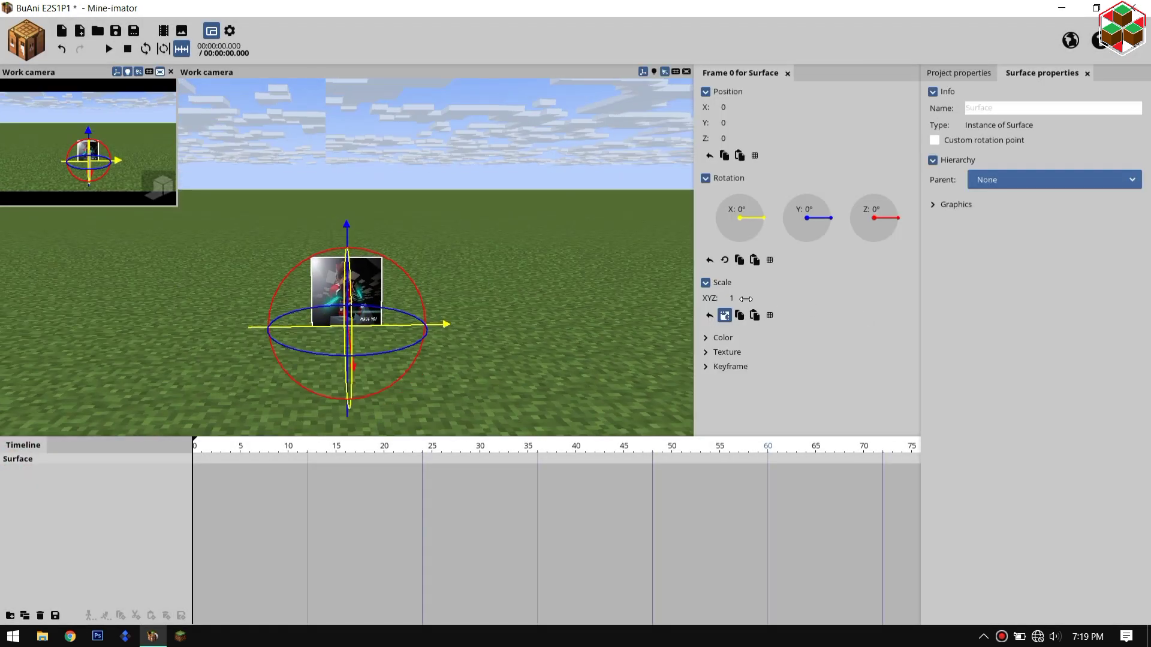
{"action": "left_click", "coordinate": [725, 315]}
{"action": "left_click", "coordinate": [738, 312]}
{"action": "type", "text": "4.05"}
{"action": "left_click", "coordinate": [748, 297]}
{"action": "type", "text": "7.2"}
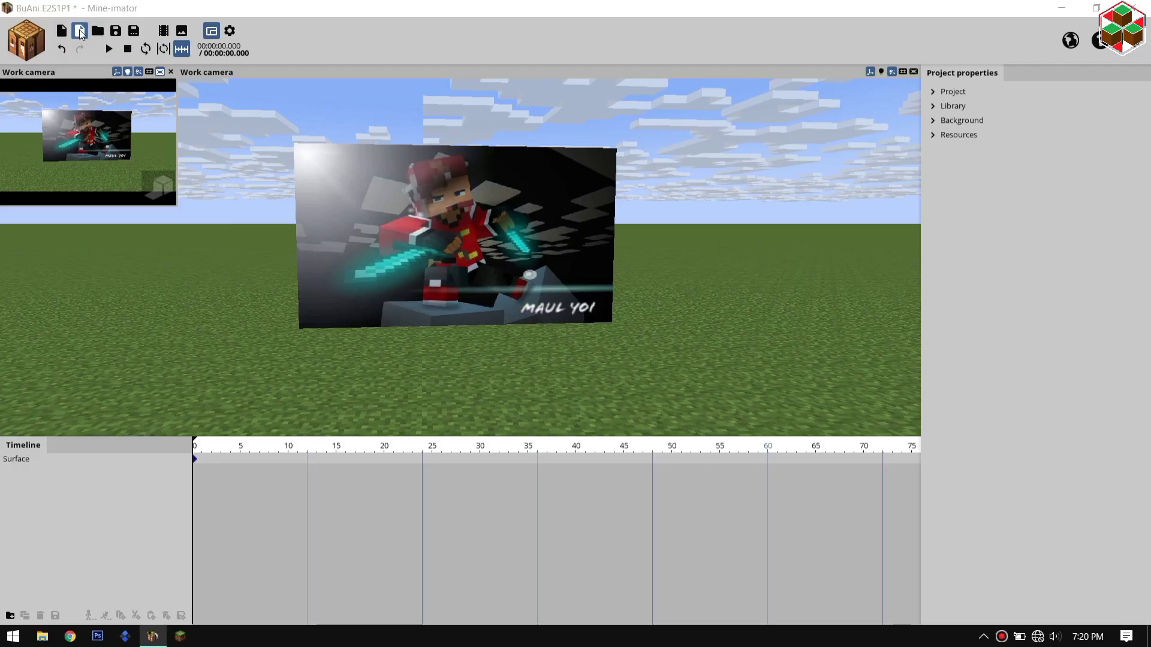
Import the night scene from the Night folder of Scene Lightroom v.1
{"action": "left_click", "coordinate": [79, 31]}
{"action": "left_click", "coordinate": [450, 290]}
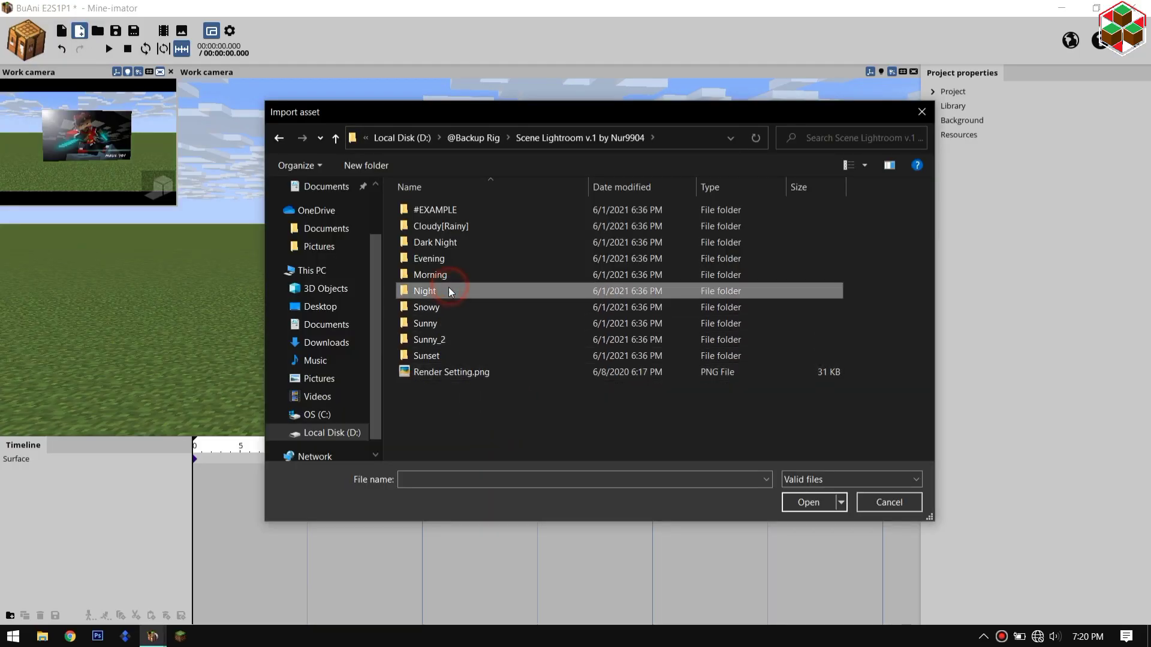
{"action": "double_click", "coordinate": [450, 291]}
{"action": "left_click", "coordinate": [524, 216]}
{"action": "left_click", "coordinate": [808, 502]}
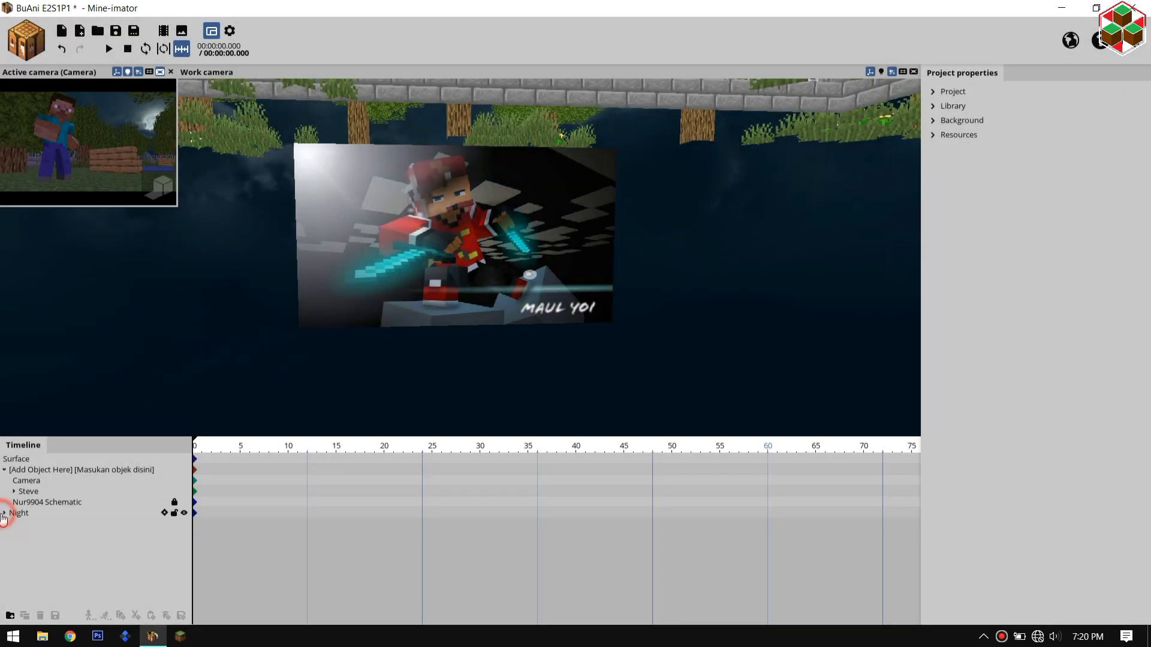
Delete Steve and the Nur9904 Schematic from the imported scene, and parent the Surface to the Camera
{"action": "left_click", "coordinate": [5, 513]}
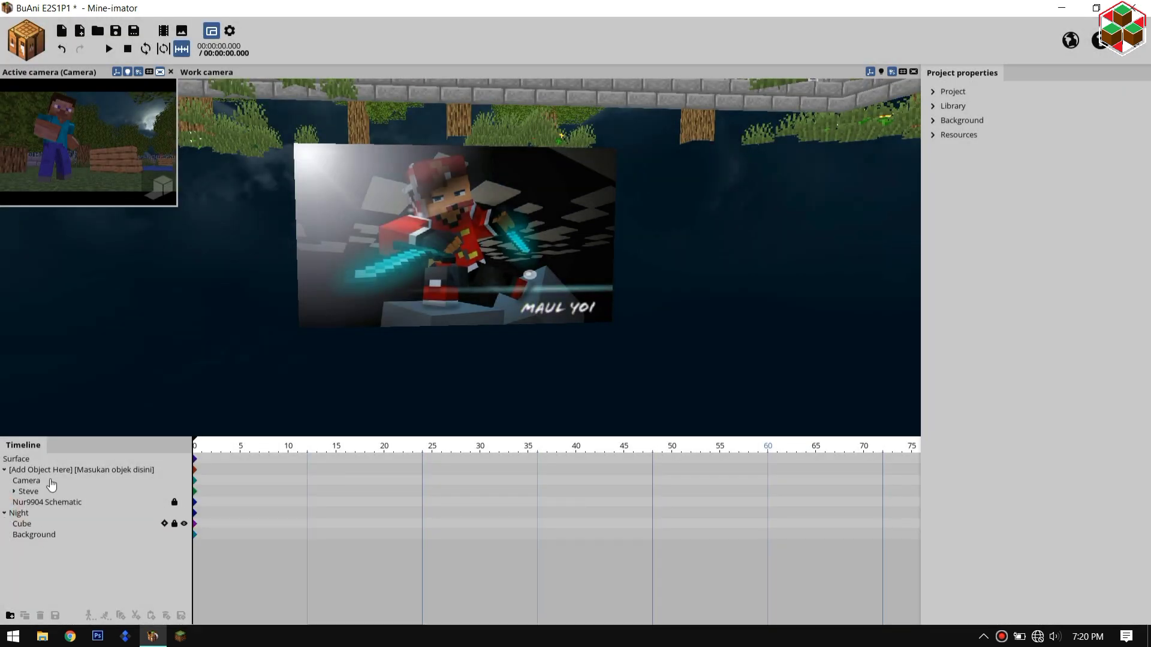
{"action": "left_click", "coordinate": [48, 502]}
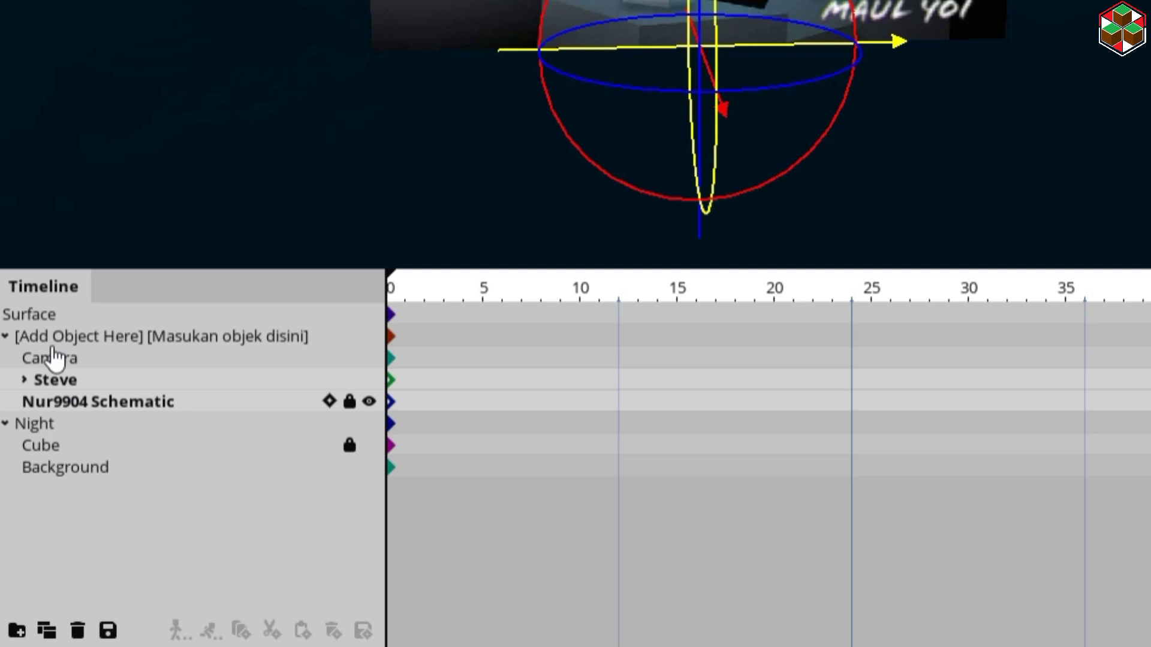
{"action": "key", "text": "Delete"}
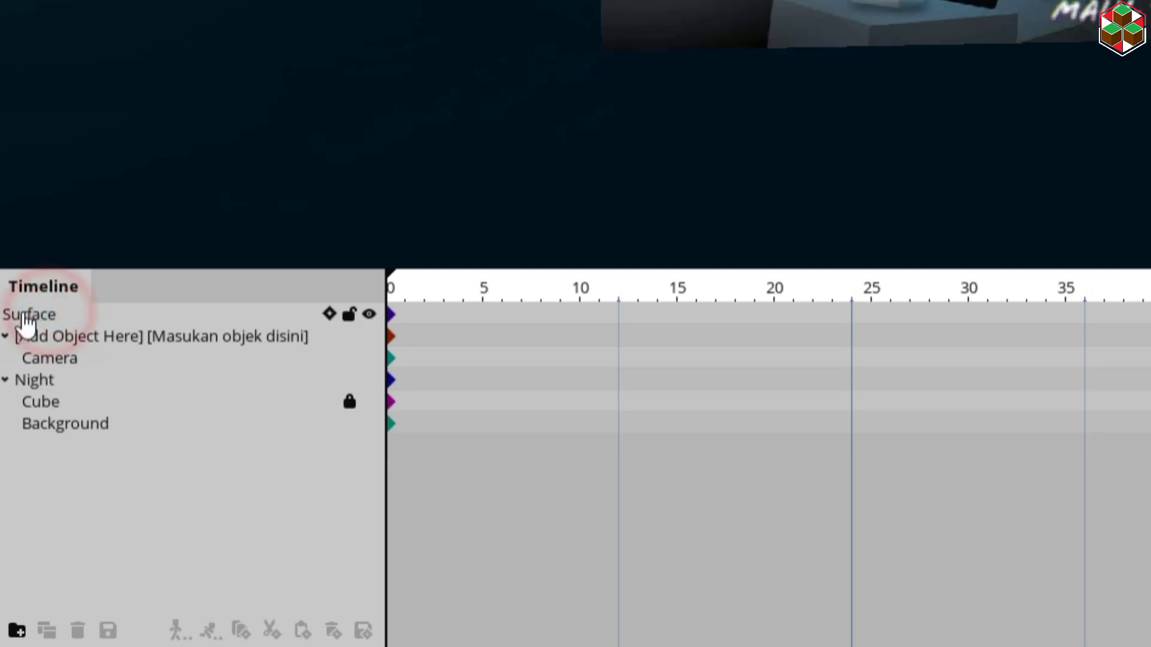
{"action": "left_click_drag", "start_coordinate": [26, 317], "coordinate": [69, 336]}
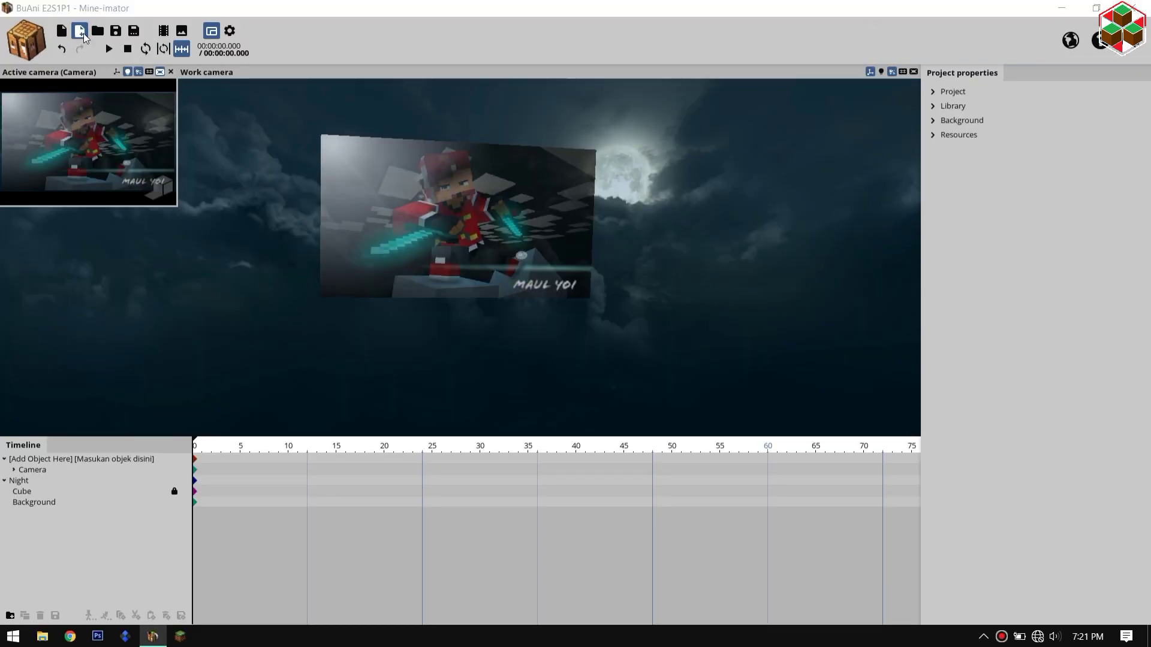
Import Male Superlite.mimodel from the RIG Extrude & LITE folder and place it inside the [Add Object Here] group
{"action": "left_click", "coordinate": [80, 30]}
{"action": "left_click", "coordinate": [530, 139]}
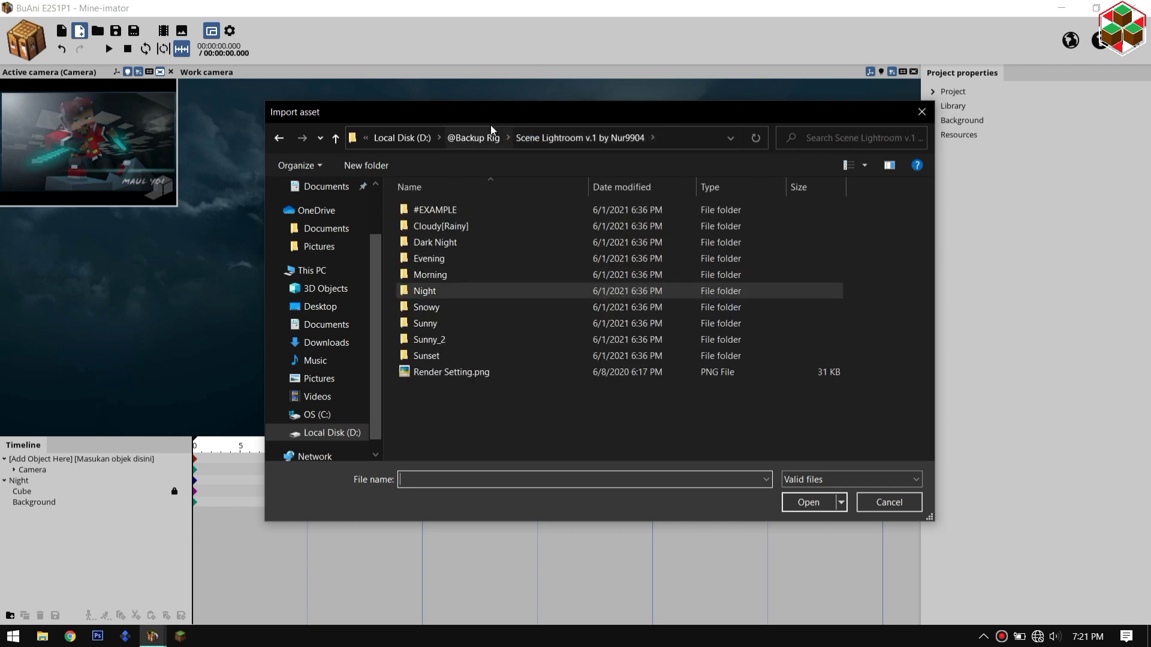
{"action": "left_click", "coordinate": [475, 137]}
{"action": "scroll", "coordinate": [481, 386], "scroll_direction": "down", "scroll_amount": 1}
{"action": "double_click", "coordinate": [480, 387]}
{"action": "left_click", "coordinate": [704, 231]}
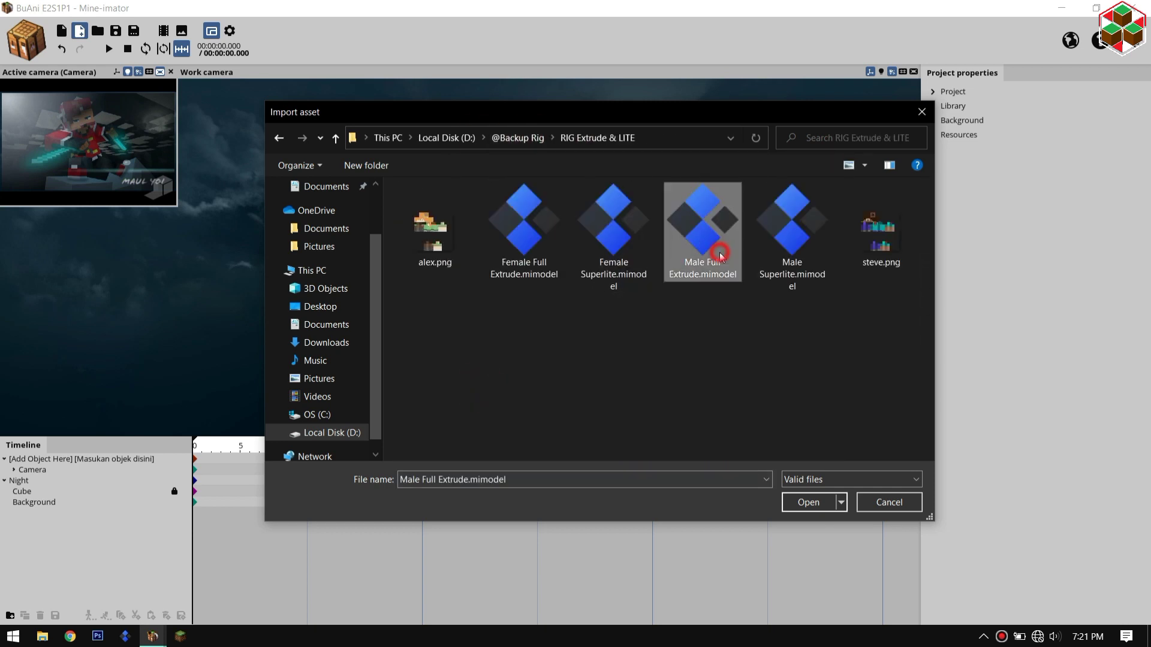
{"action": "left_click", "coordinate": [791, 231]}
{"action": "left_click", "coordinate": [808, 502]}
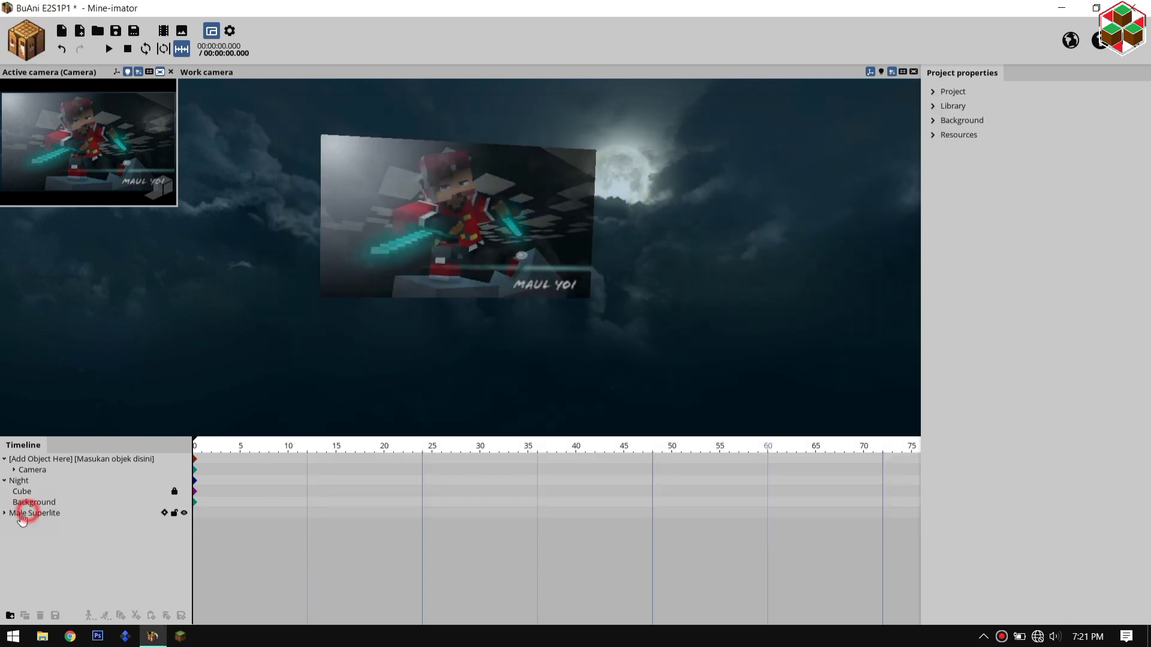
{"action": "left_click_drag", "start_coordinate": [22, 518], "coordinate": [37, 469]}
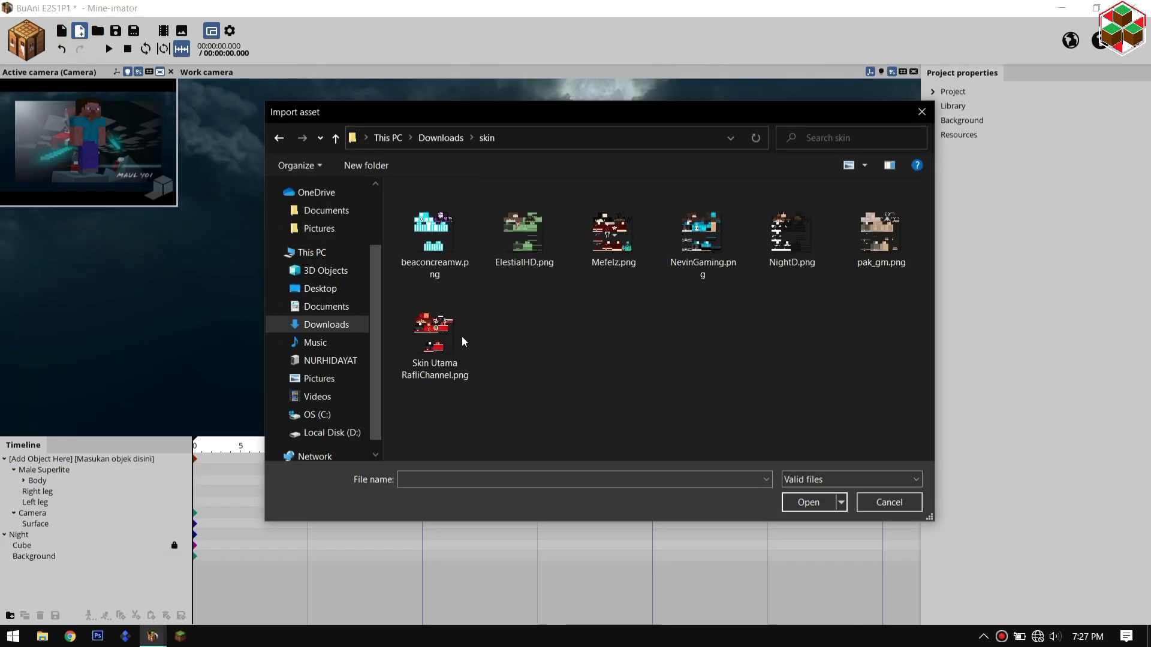
Import Skin Utama RafliChannel.png as a skin and apply it as the Male Superlite's texture
{"action": "left_click", "coordinate": [439, 348]}
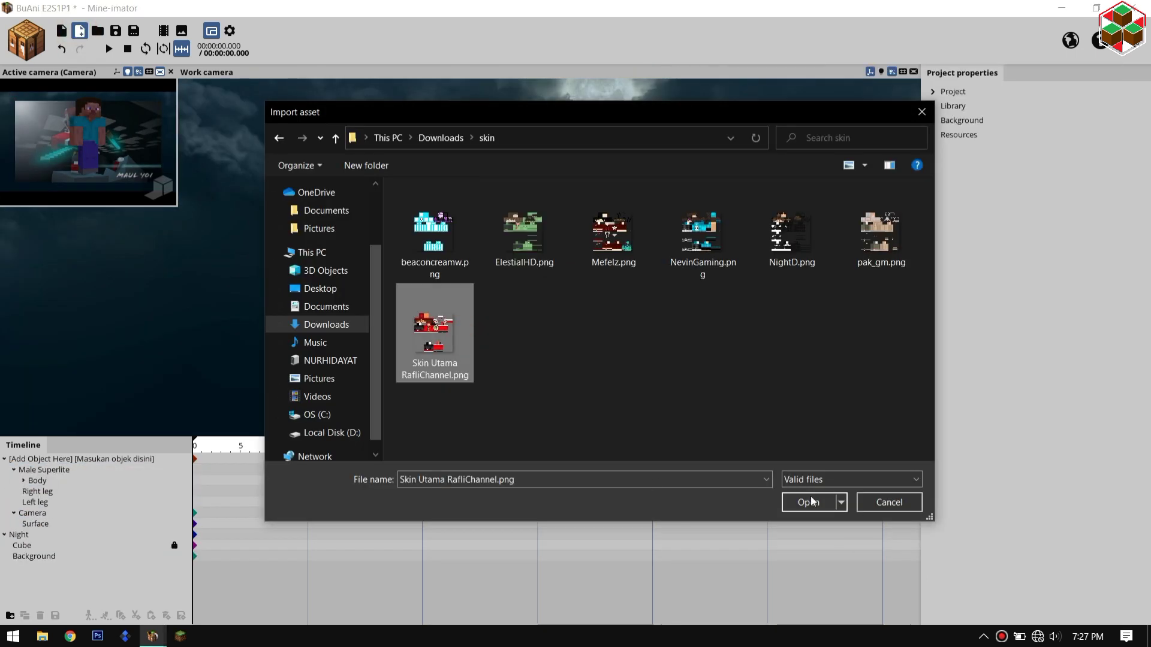
{"action": "left_click", "coordinate": [881, 430]}
{"action": "left_click", "coordinate": [543, 377]}
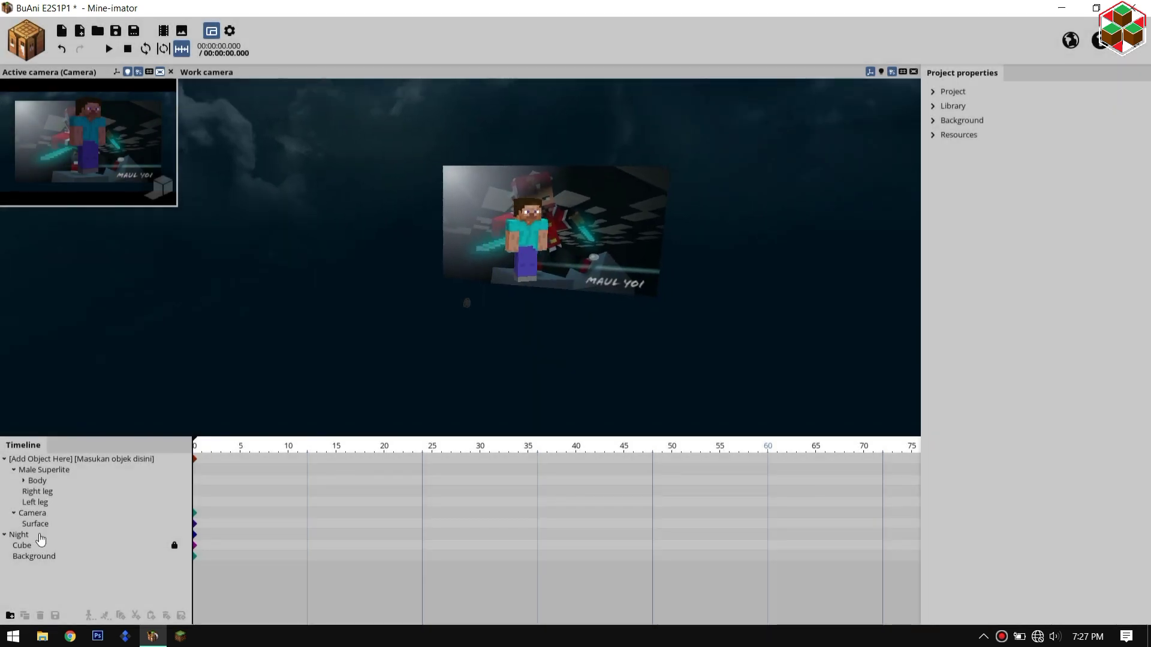
{"action": "left_click", "coordinate": [47, 470]}
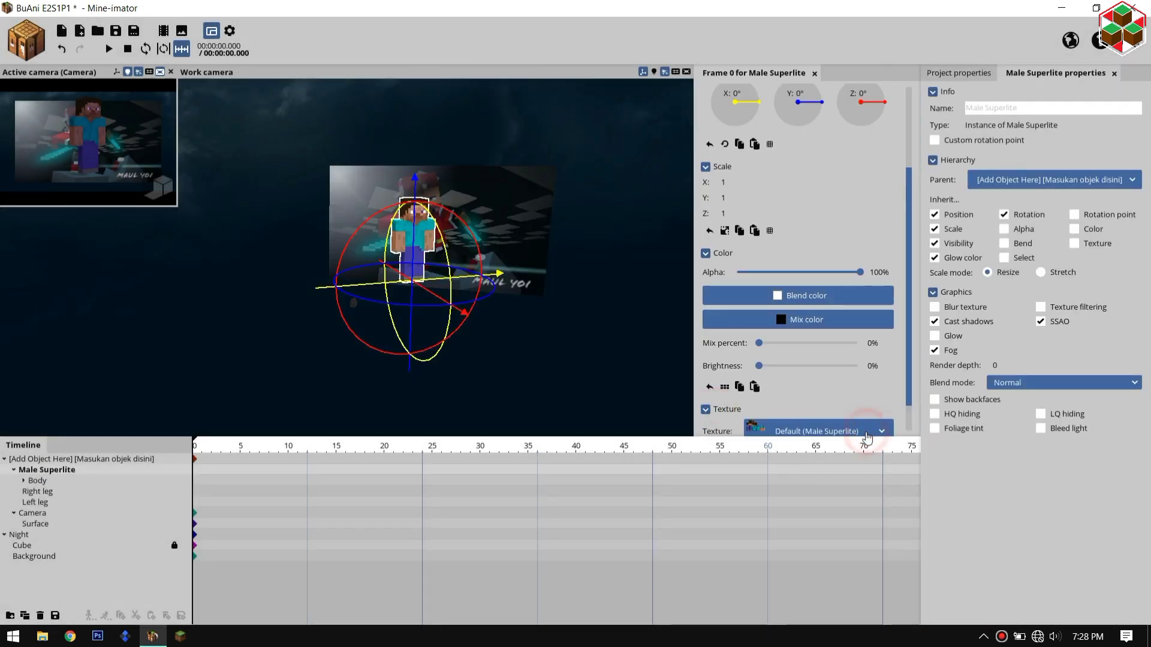
{"action": "left_click", "coordinate": [867, 435]}
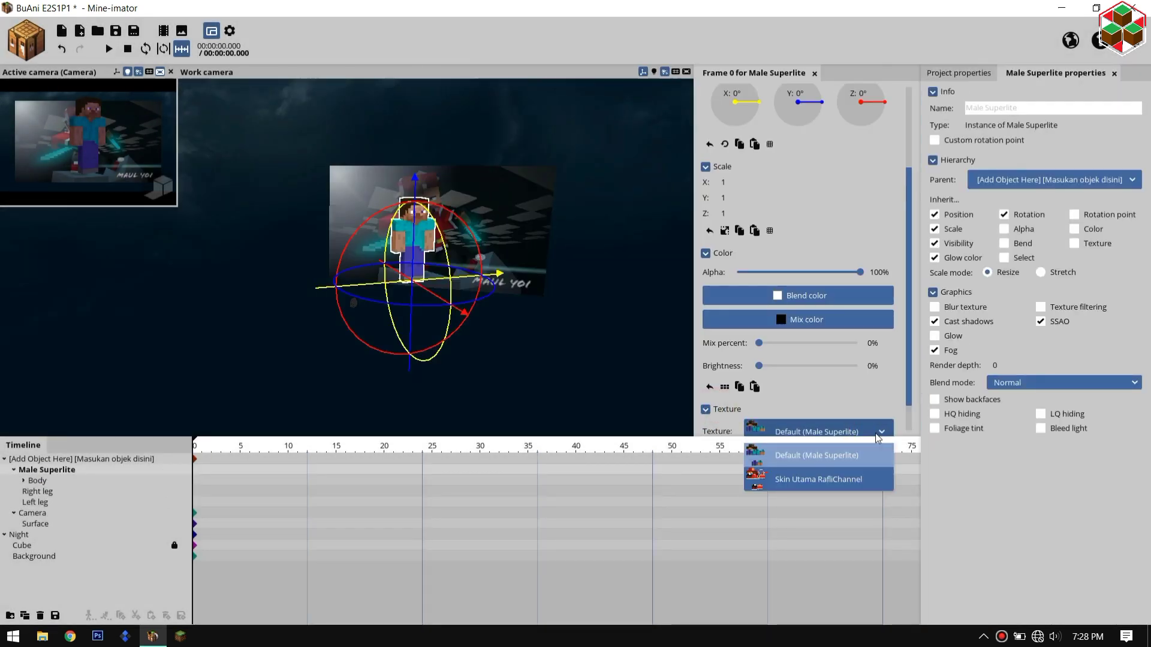
{"action": "left_click", "coordinate": [855, 478]}
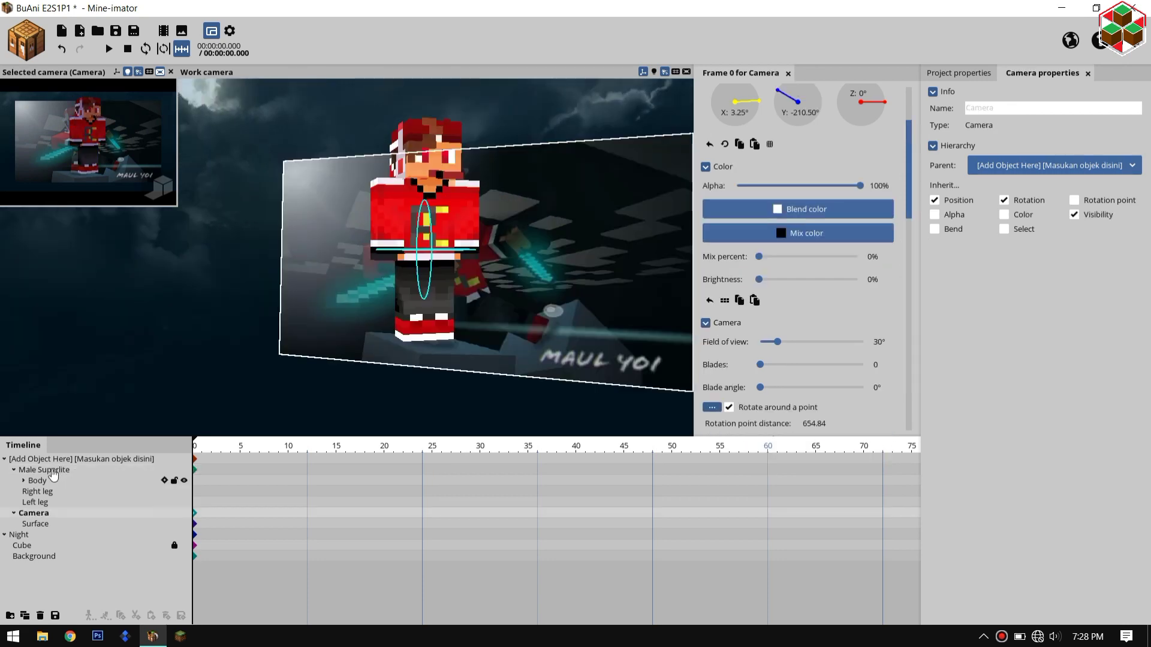
Rotate the whole Male Superlite character about 21° around Z
{"action": "left_click", "coordinate": [52, 471]}
{"action": "left_click_drag", "start_coordinate": [433, 259], "coordinate": [93, 519]}
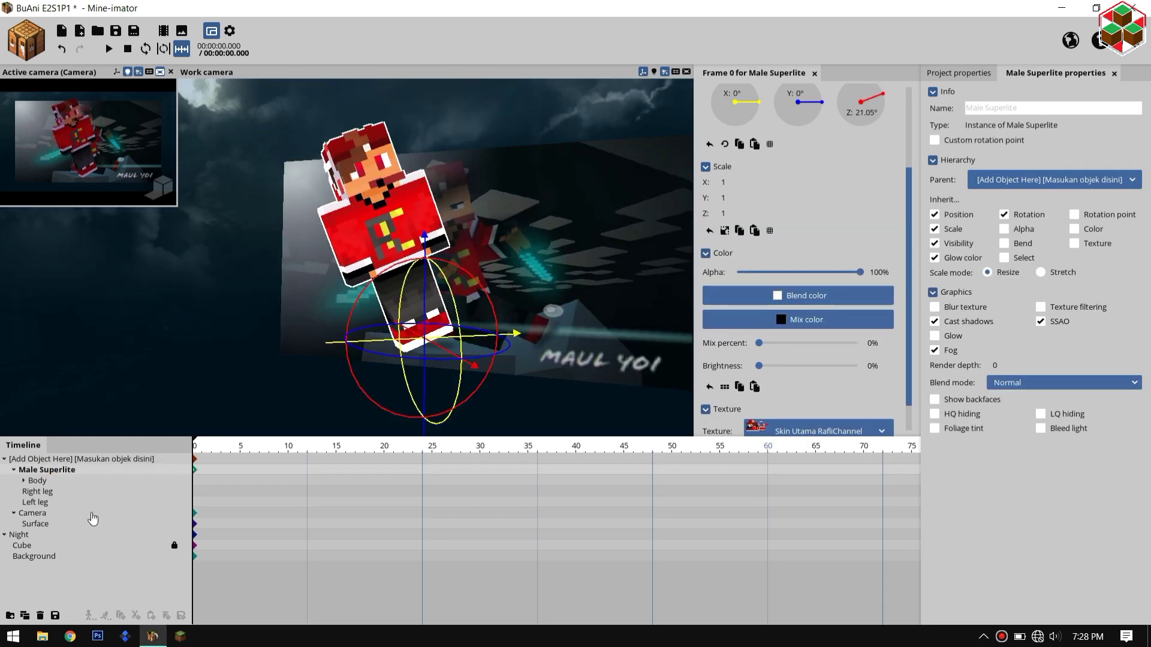
Create a folder under the Camera and place the Surface inside it
{"action": "left_click", "coordinate": [45, 525]}
{"action": "left_click", "coordinate": [11, 617]}
{"action": "left_click", "coordinate": [24, 524]}
{"action": "right_click_drag", "start_coordinate": [475, 305], "coordinate": [444, 327]}
{"action": "left_click", "coordinate": [49, 543]}
{"action": "left_click", "coordinate": [51, 538]}
{"action": "left_click", "coordinate": [910, 102]}
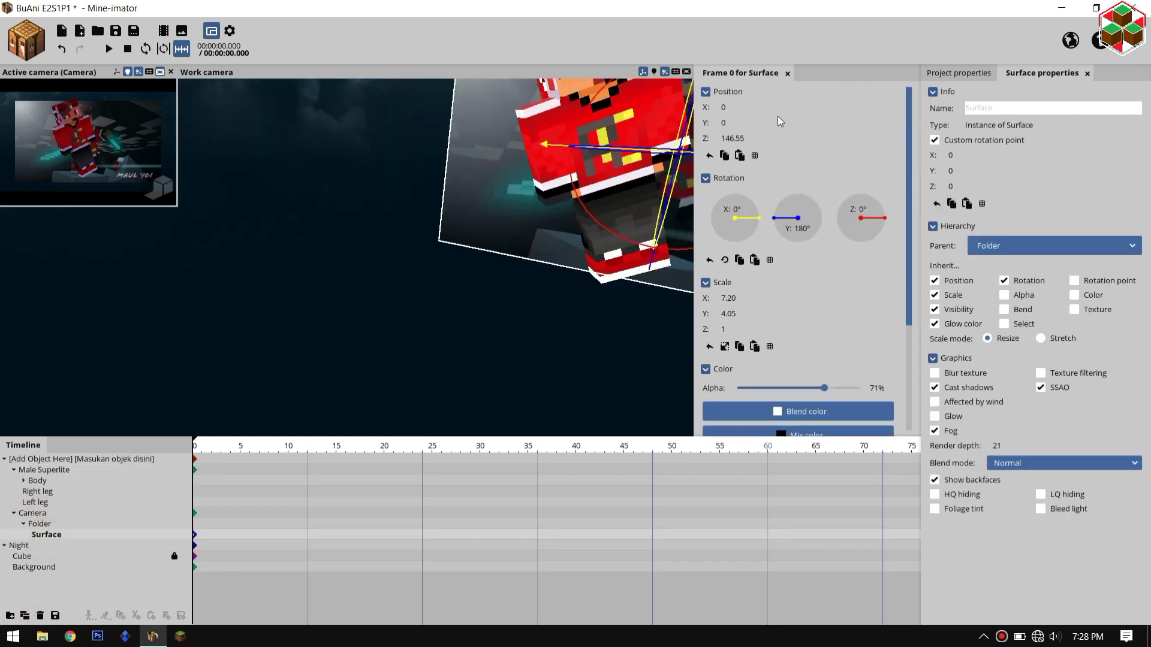
{"action": "left_click", "coordinate": [43, 525]}
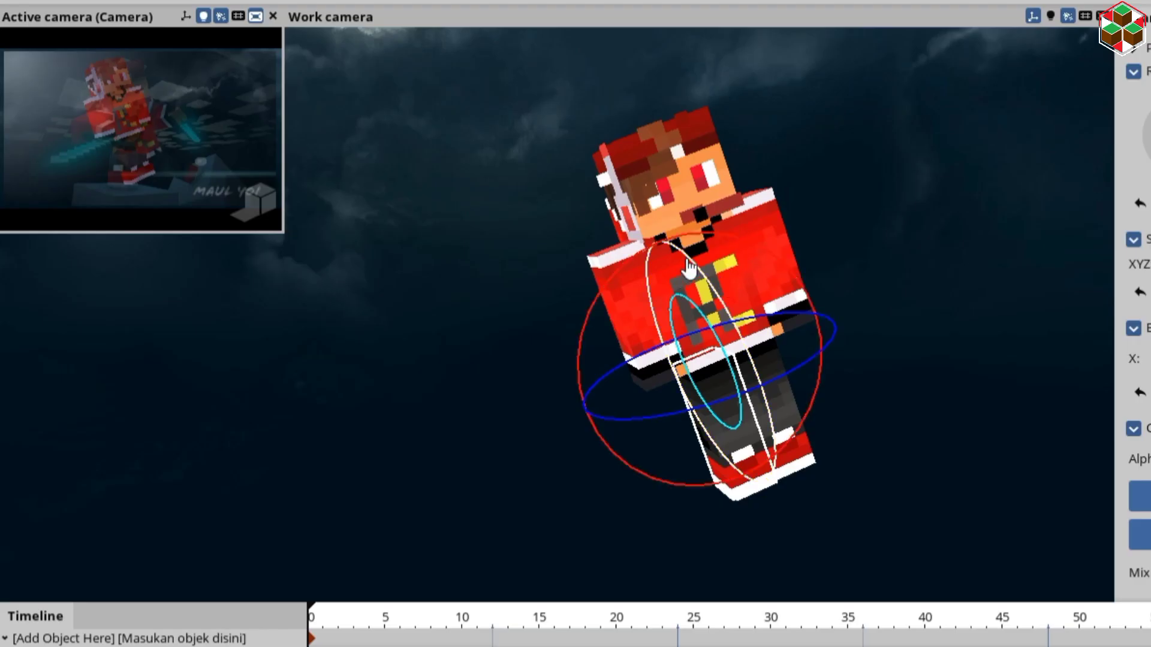
Rotate the character's right leg forward and bend it at the knee
{"action": "left_click_drag", "start_coordinate": [688, 263], "coordinate": [659, 281]}
{"action": "left_click_drag", "start_coordinate": [818, 264], "coordinate": [721, 300]}
{"action": "left_click_drag", "start_coordinate": [853, 223], "coordinate": [791, 201]}
{"action": "left_click_drag", "start_coordinate": [685, 269], "coordinate": [565, 314]}
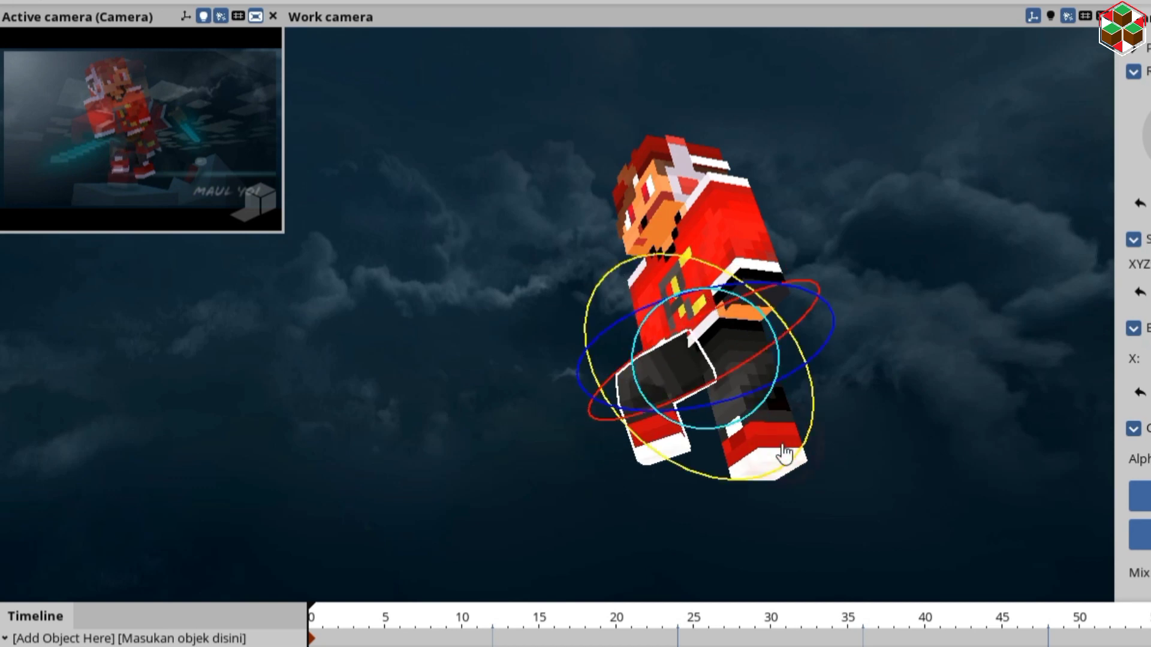
Swing the character's left leg outward and bend it back at the knee
{"action": "left_click", "coordinate": [783, 451]}
{"action": "left_click_drag", "start_coordinate": [821, 332], "coordinate": [800, 427]}
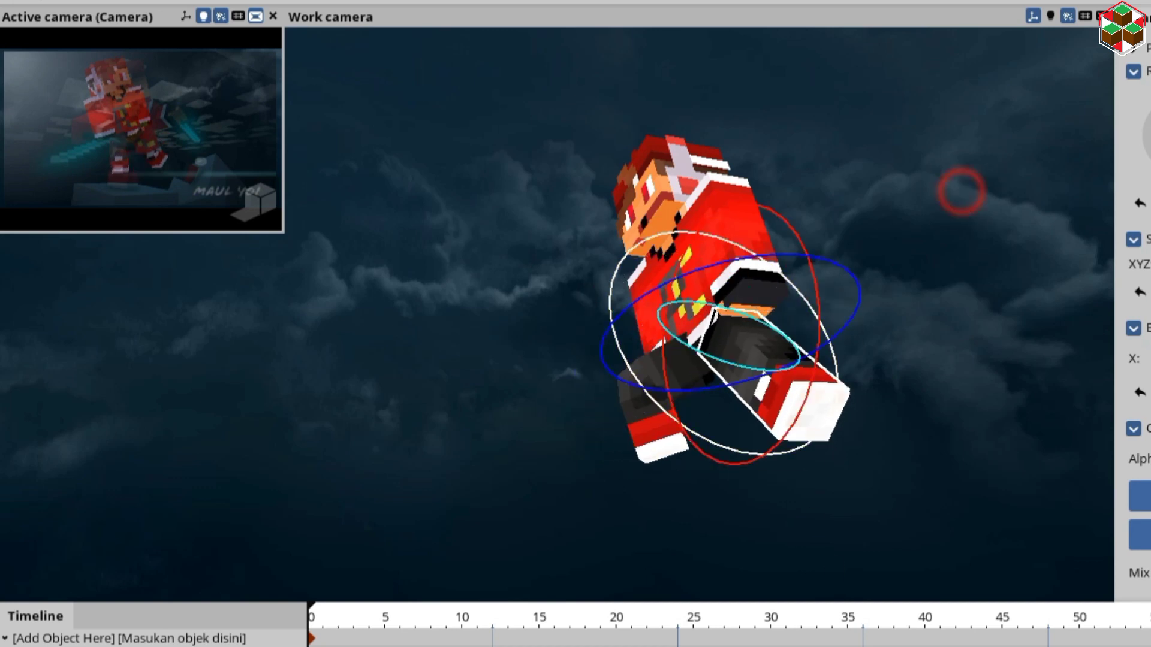
{"action": "left_click_drag", "start_coordinate": [960, 192], "coordinate": [1013, 258]}
{"action": "left_click_drag", "start_coordinate": [798, 143], "coordinate": [802, 147]}
{"action": "left_click_drag", "start_coordinate": [698, 213], "coordinate": [718, 222]}
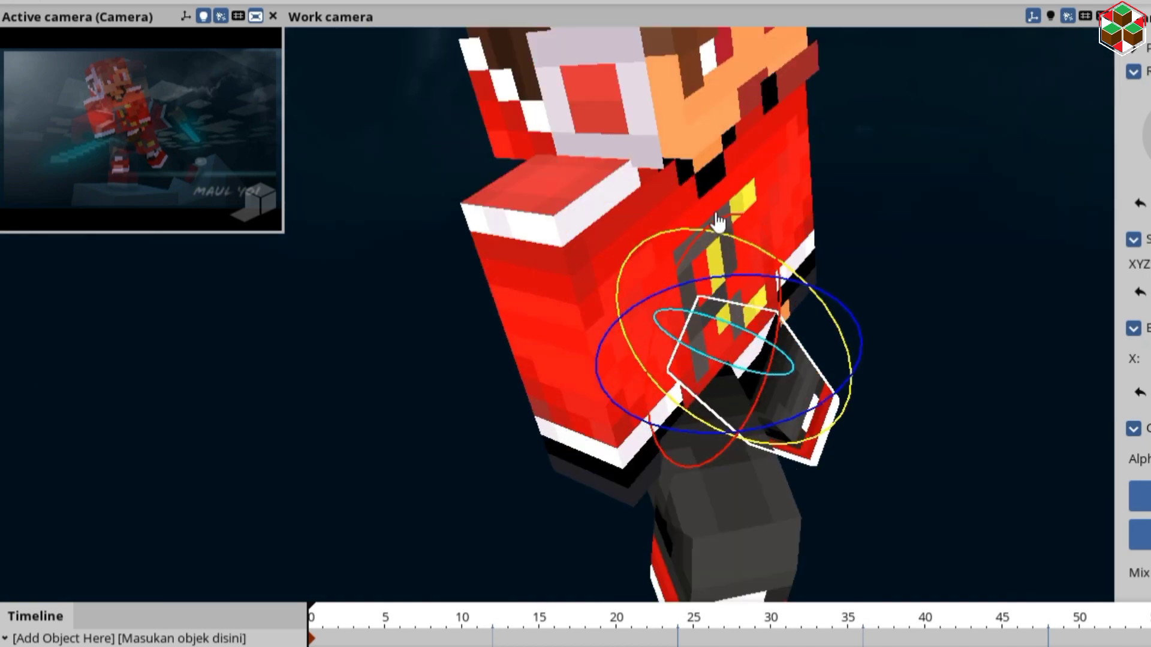
Select the character's body and adjust its rotation and bend to match the reference pose
{"action": "left_click", "coordinate": [747, 195]}
{"action": "left_click_drag", "start_coordinate": [653, 263], "coordinate": [670, 270]}
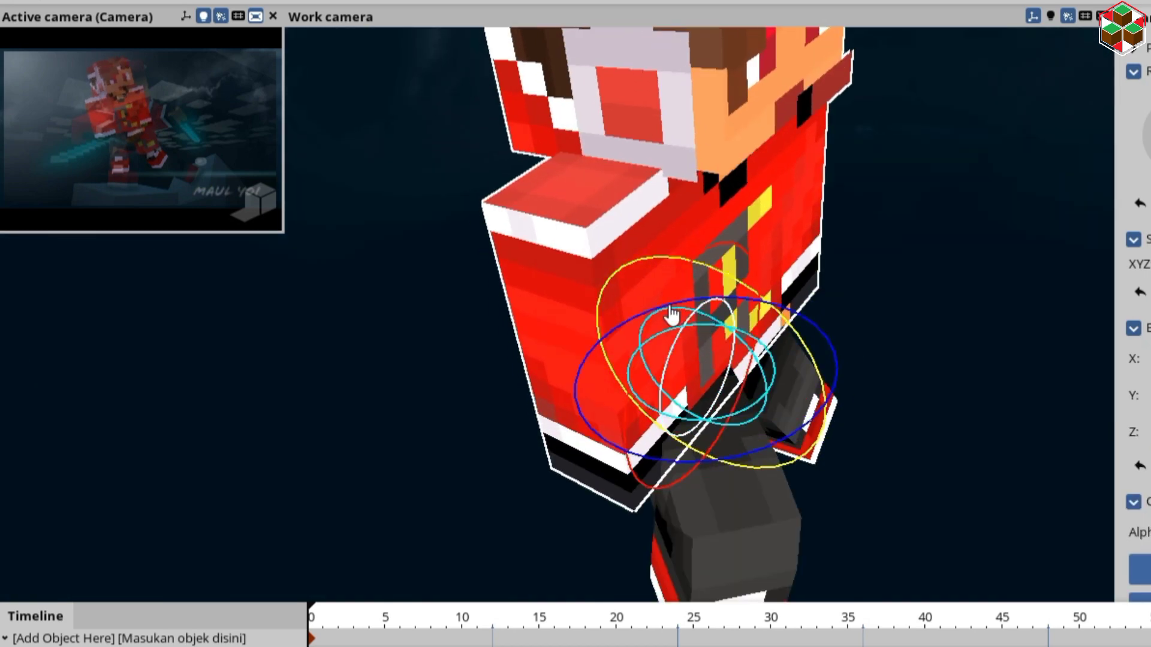
{"action": "left_click_drag", "start_coordinate": [672, 314], "coordinate": [607, 288]}
Adjust the Camera's framing so the character lines up with the reference image
{"action": "left_click", "coordinate": [193, 140]}
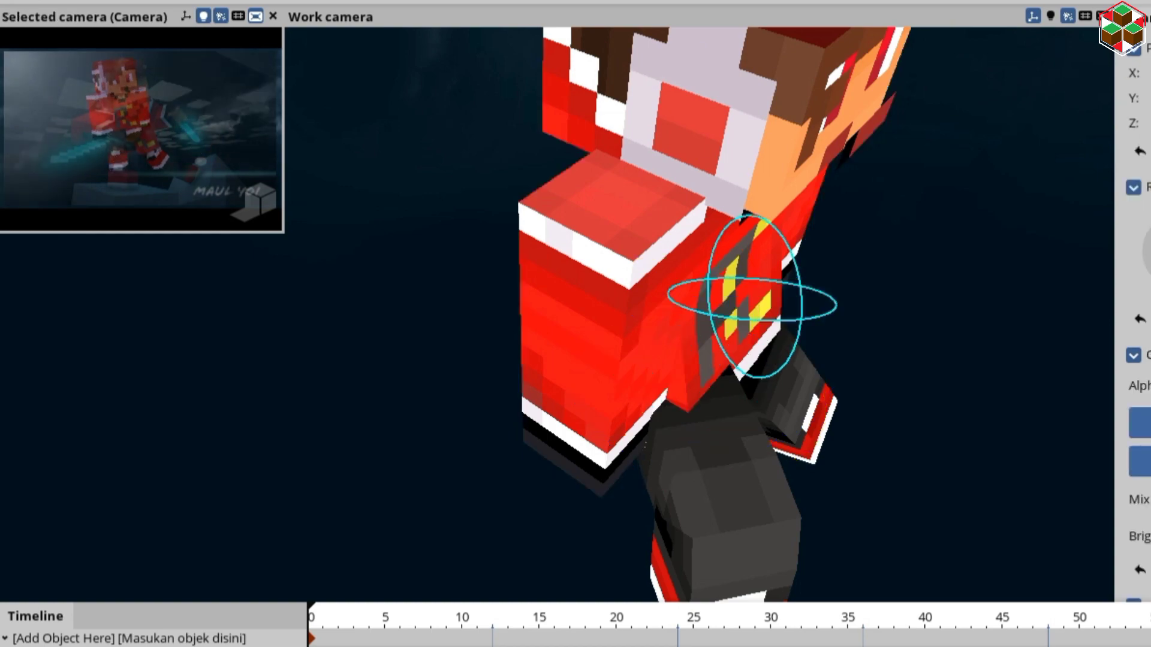
{"action": "scroll", "coordinate": [192, 123], "scroll_direction": "up", "scroll_amount": 3}
{"action": "right_click_drag", "start_coordinate": [192, 122], "coordinate": [191, 127]}
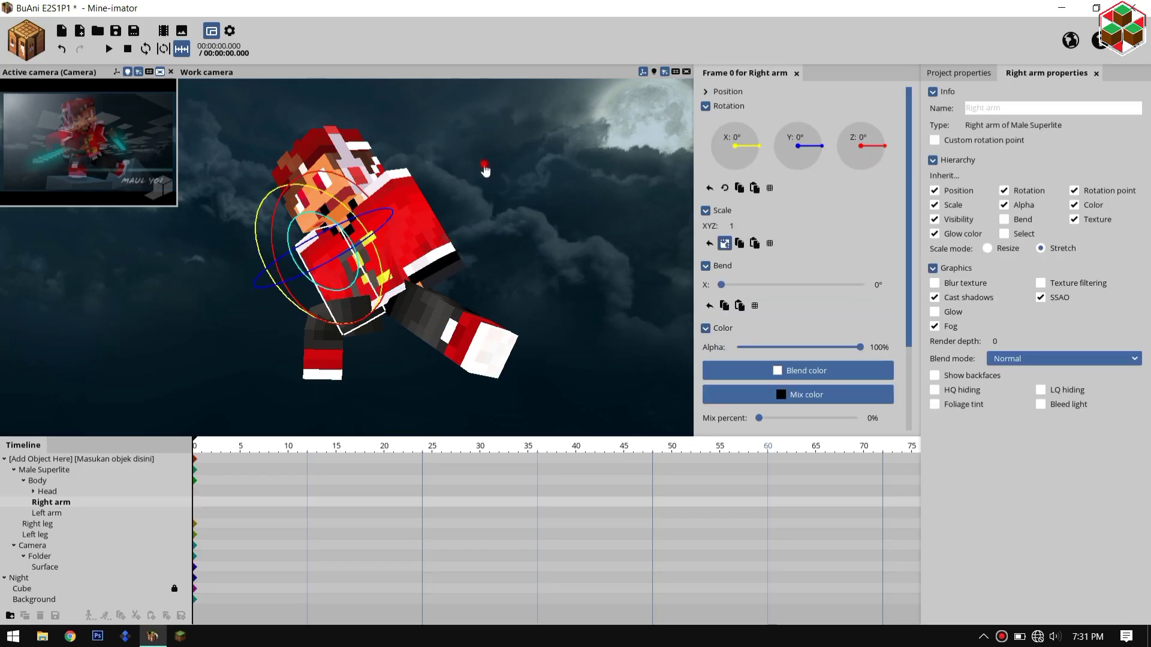
Pose the right arm with a Z rotation of about -73° and tilt the character's head
{"action": "left_click_drag", "start_coordinate": [483, 169], "coordinate": [384, 236]}
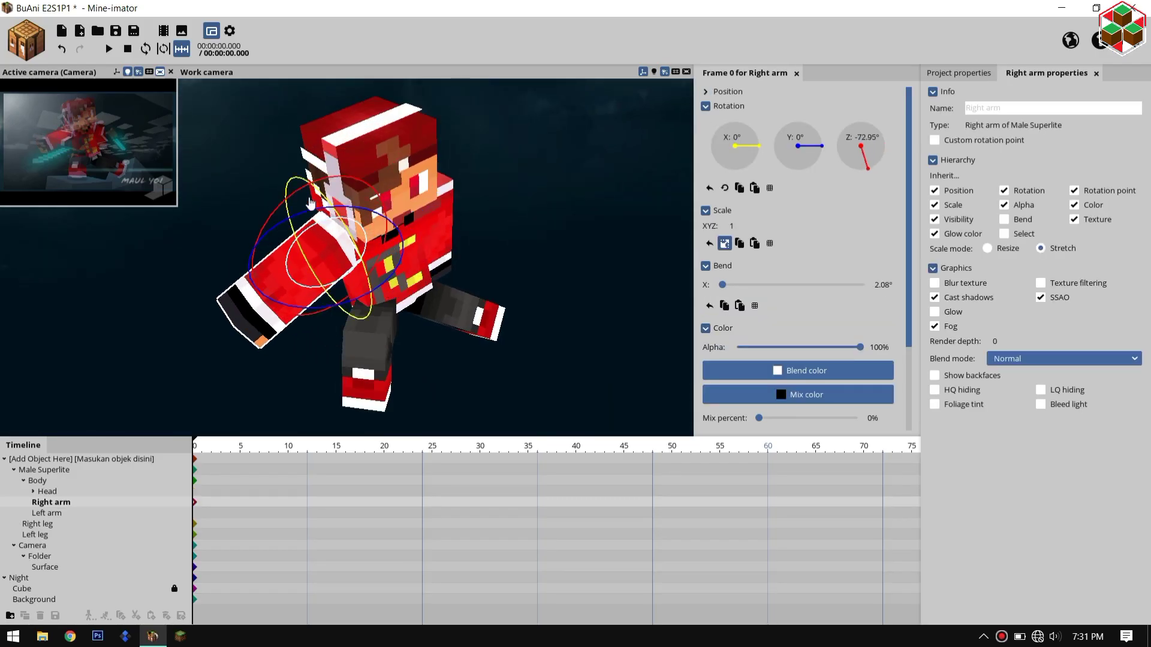
{"action": "left_click_drag", "start_coordinate": [311, 204], "coordinate": [284, 210]}
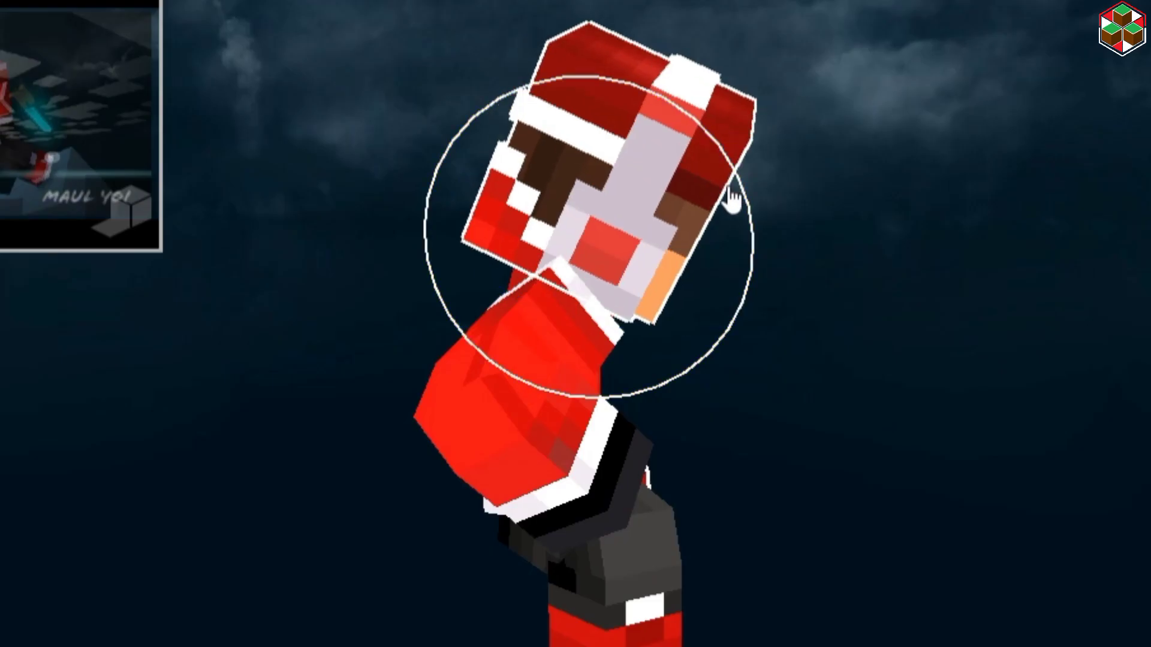
{"action": "left_click_drag", "start_coordinate": [732, 193], "coordinate": [681, 287]}
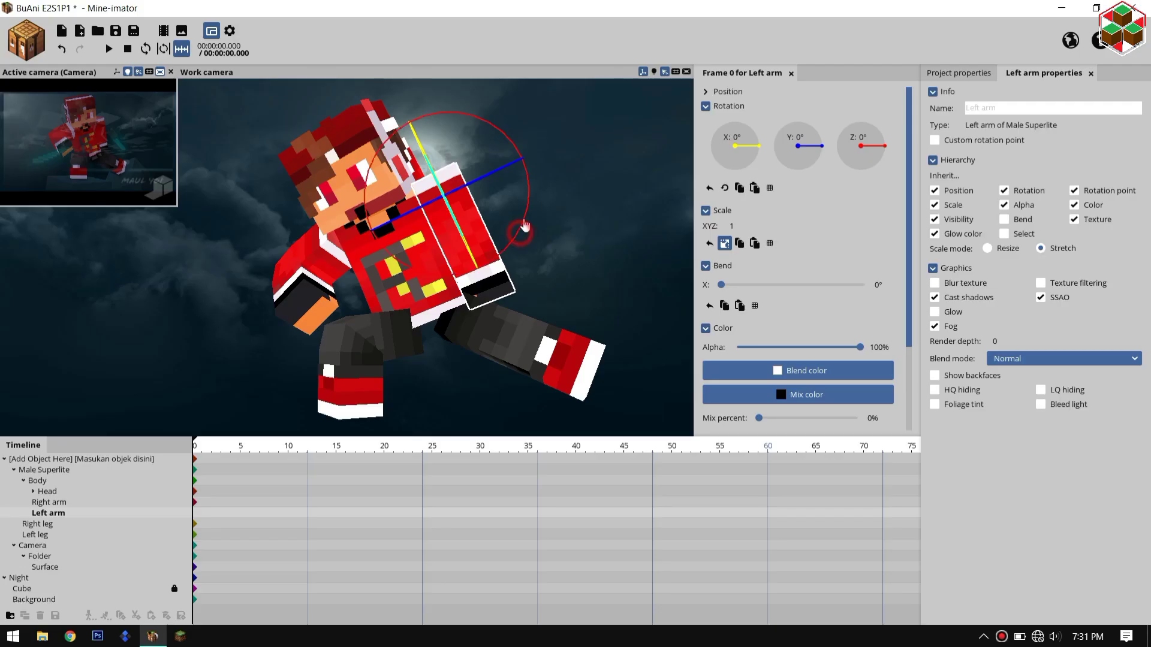
Rotate the left arm about 35° around Z and bend it about 74° at the elbow
{"action": "left_click_drag", "start_coordinate": [647, 198], "coordinate": [635, 174]}
{"action": "left_click_drag", "start_coordinate": [431, 167], "coordinate": [474, 205]}
{"action": "left_click_drag", "start_coordinate": [173, 384], "coordinate": [269, 385]}
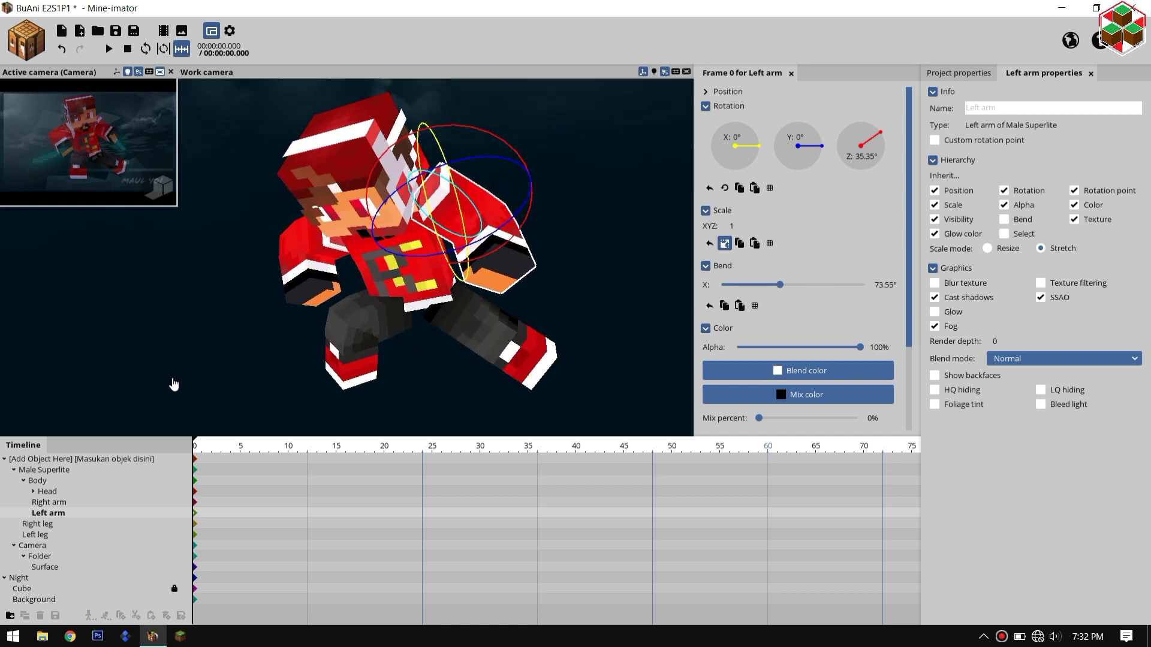
Reposition the Camera around the character so its framing matches the reference image
{"action": "left_click", "coordinate": [45, 567]}
{"action": "left_click", "coordinate": [32, 545]}
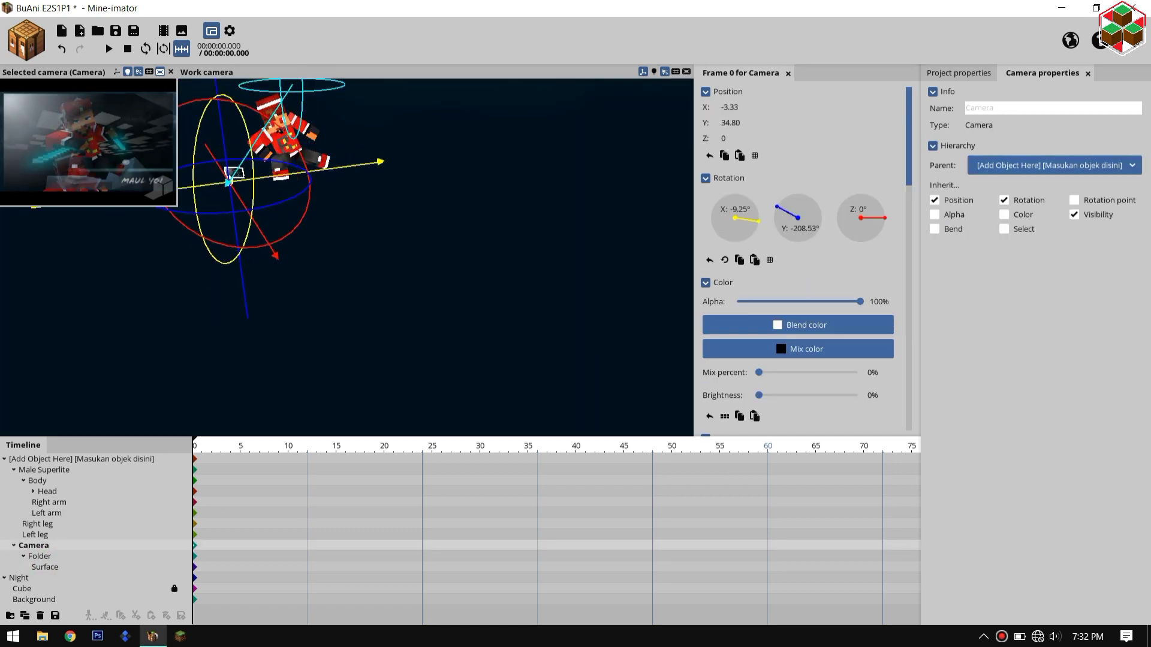
{"action": "left_click_drag", "start_coordinate": [243, 301], "coordinate": [252, 369]}
{"action": "left_click_drag", "start_coordinate": [359, 232], "coordinate": [350, 234]}
{"action": "left_click_drag", "start_coordinate": [90, 144], "coordinate": [91, 181]}
Turn the character's head around its vertical axis to match the reference pose
{"action": "left_click_drag", "start_coordinate": [471, 101], "coordinate": [419, 144]}
{"action": "left_click_drag", "start_coordinate": [210, 198], "coordinate": [207, 230]}
{"action": "left_click_drag", "start_coordinate": [371, 288], "coordinate": [336, 252]}
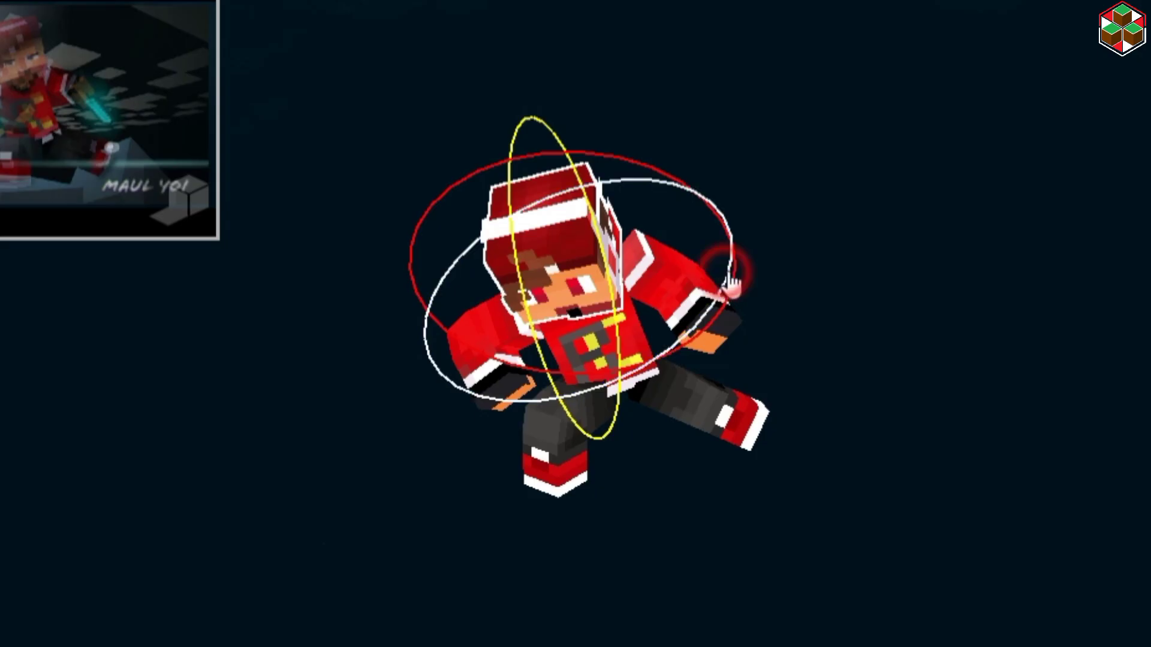
{"action": "left_click_drag", "start_coordinate": [732, 282], "coordinate": [655, 175]}
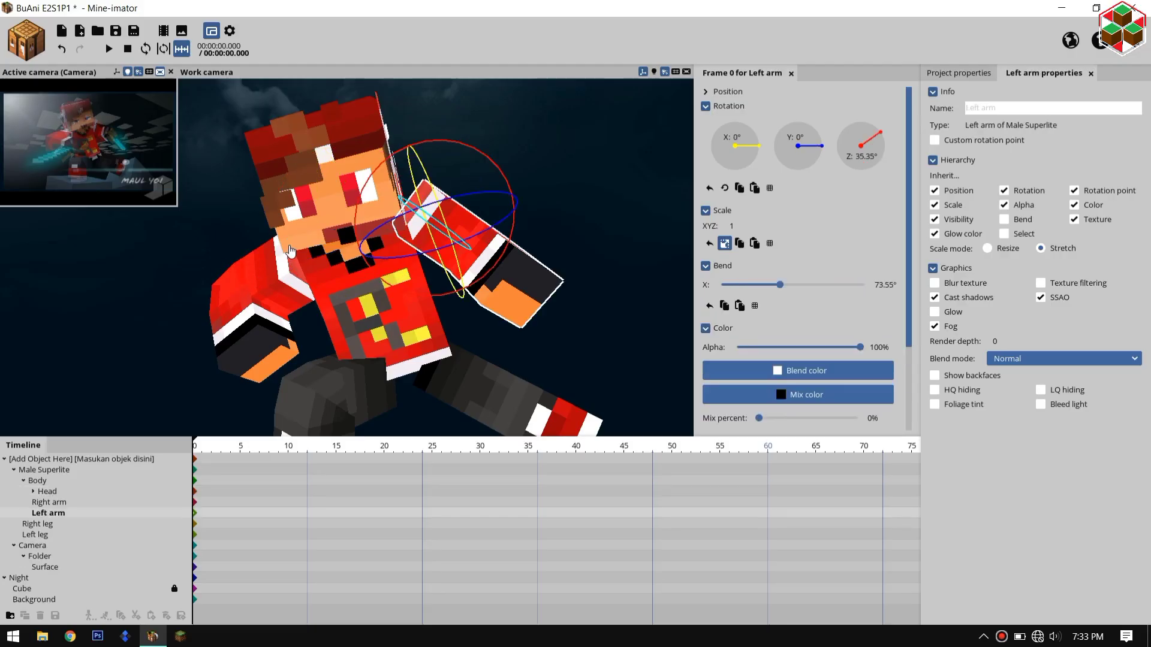
Select only the right arm and set its Y position to about -0.48
{"action": "left_click", "coordinate": [290, 251]}
{"action": "left_click_drag", "start_coordinate": [243, 183], "coordinate": [244, 190]}
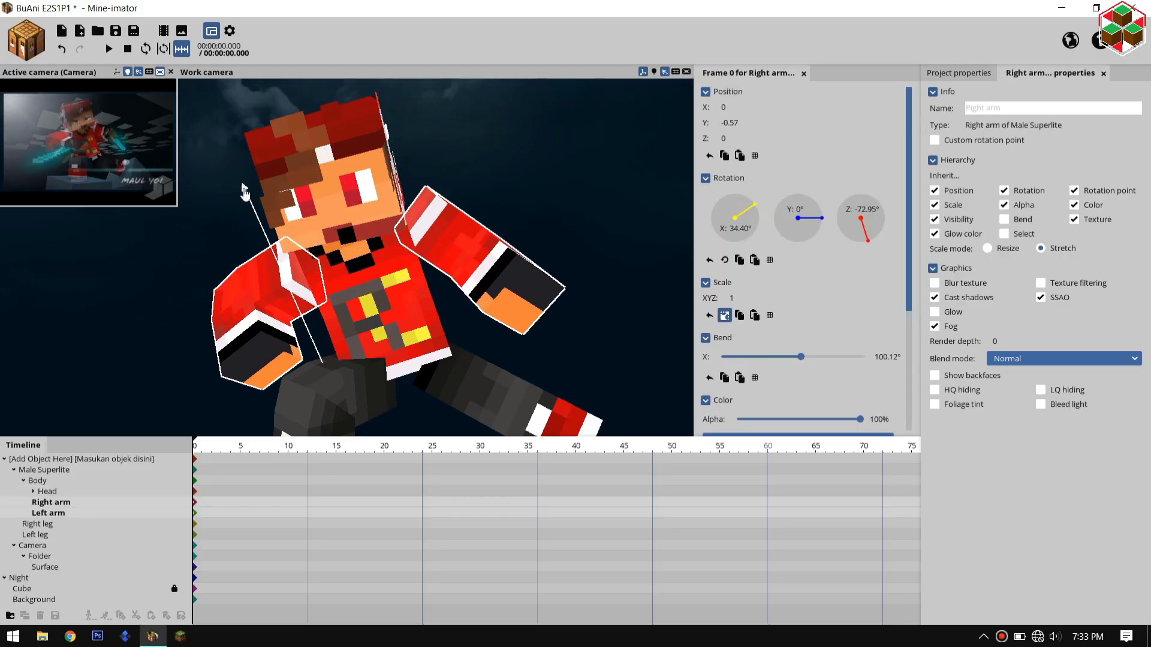
{"action": "left_click", "coordinate": [331, 270]}
{"action": "left_click", "coordinate": [284, 264]}
{"action": "left_click", "coordinate": [289, 249]}
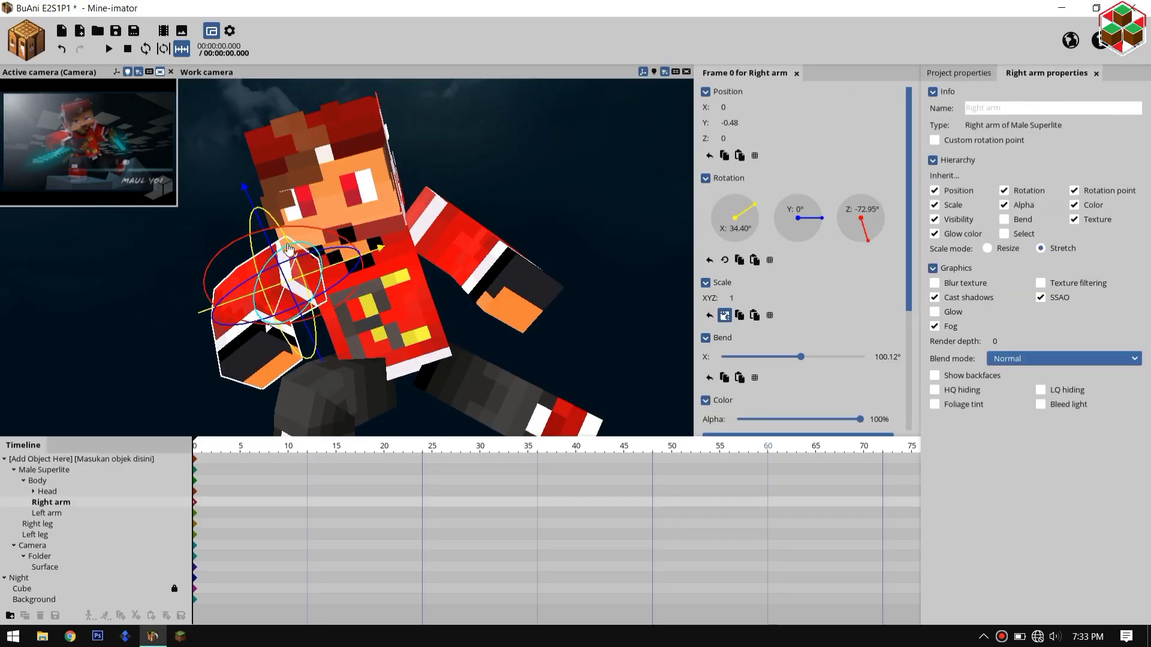
Rotate the right arm to about X 9°, Y 12° and Z -95°, and bend it about 85°
{"action": "left_click_drag", "start_coordinate": [331, 267], "coordinate": [318, 226]}
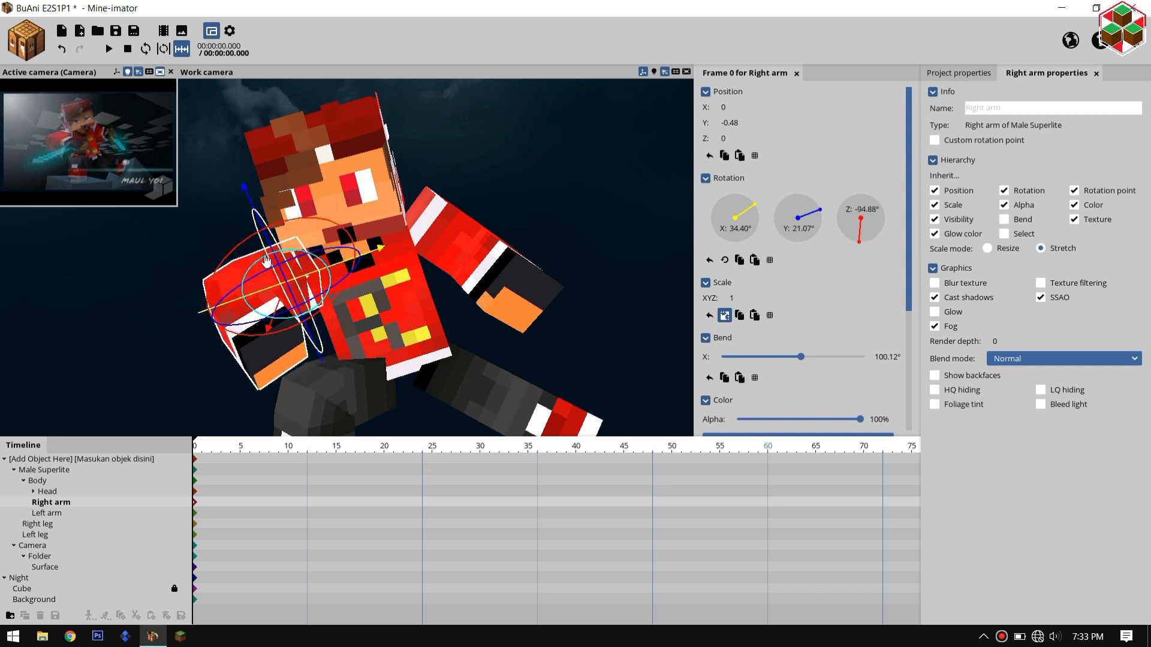
{"action": "left_click_drag", "start_coordinate": [231, 208], "coordinate": [251, 240]}
{"action": "left_click_drag", "start_coordinate": [801, 357], "coordinate": [792, 357]}
Lower the alpha of the reference Surface attached to the Camera
{"action": "left_click", "coordinate": [33, 545]}
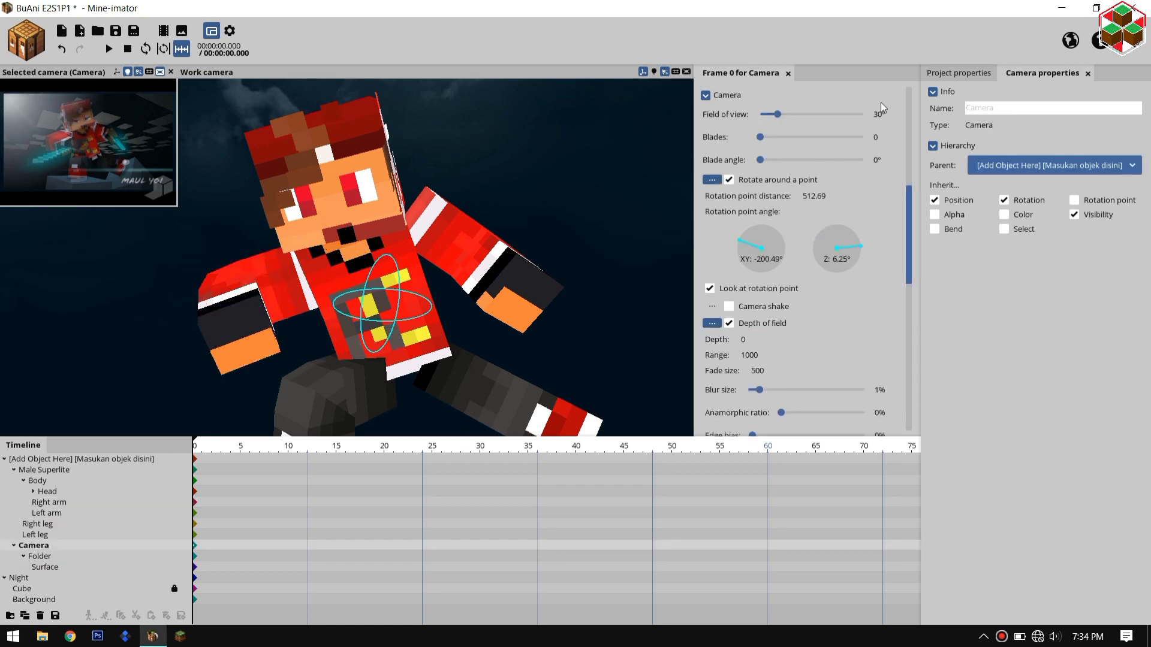
{"action": "left_click", "coordinate": [47, 567]}
{"action": "scroll", "coordinate": [797, 300], "scroll_direction": "down", "scroll_amount": 5}
{"action": "left_click_drag", "start_coordinate": [818, 238], "coordinate": [782, 240]}
{"action": "scroll", "coordinate": [360, 269], "scroll_direction": "down", "scroll_amount": 5}
Move the folder holding the reference Surface along the Camera's viewing axis
{"action": "left_click", "coordinate": [32, 545]}
{"action": "left_click", "coordinate": [40, 556]}
{"action": "left_click_drag", "start_coordinate": [273, 278], "coordinate": [234, 296]}
{"action": "scroll", "coordinate": [228, 277], "scroll_direction": "up", "scroll_amount": 5}
{"action": "left_click_drag", "start_coordinate": [347, 258], "coordinate": [329, 262]}
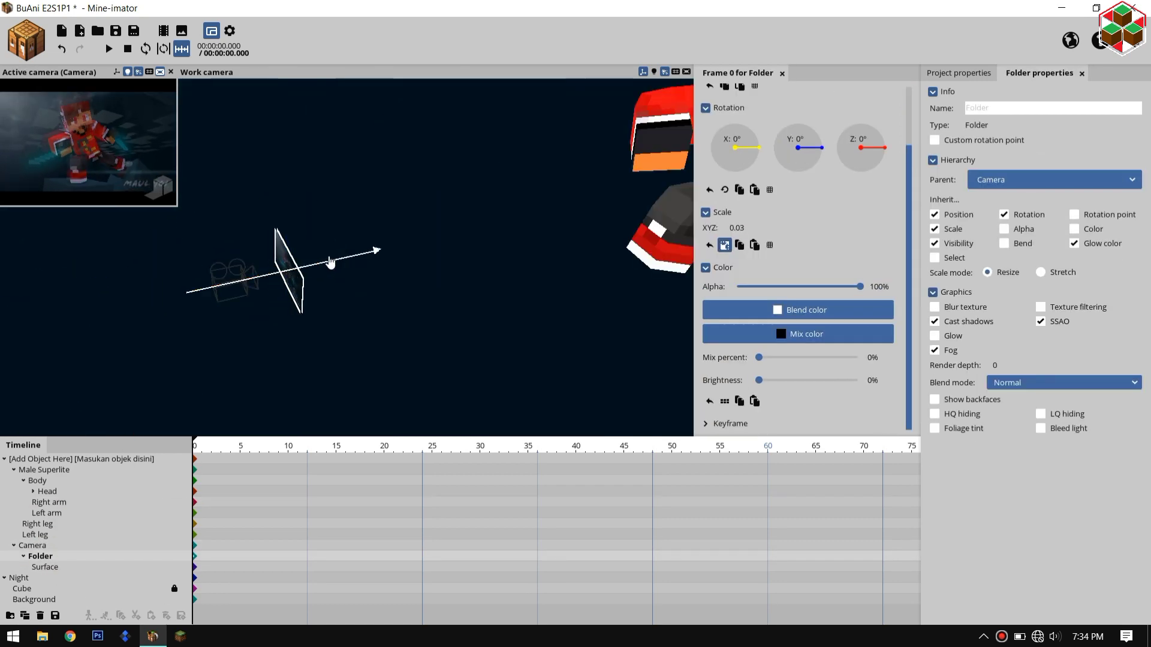
Raise the reference Surface's alpha so the reference image shows more strongly over the character
{"action": "left_click", "coordinate": [46, 567]}
{"action": "mouse_move", "coordinate": [781, 286]}
{"action": "left_mouse_down"}
{"action": "mouse_move", "coordinate": [842, 286]}
{"action": "mouse_move", "coordinate": [799, 287]}
{"action": "left_mouse_up"}
{"action": "left_click", "coordinate": [33, 545]}
{"action": "left_click", "coordinate": [336, 336]}
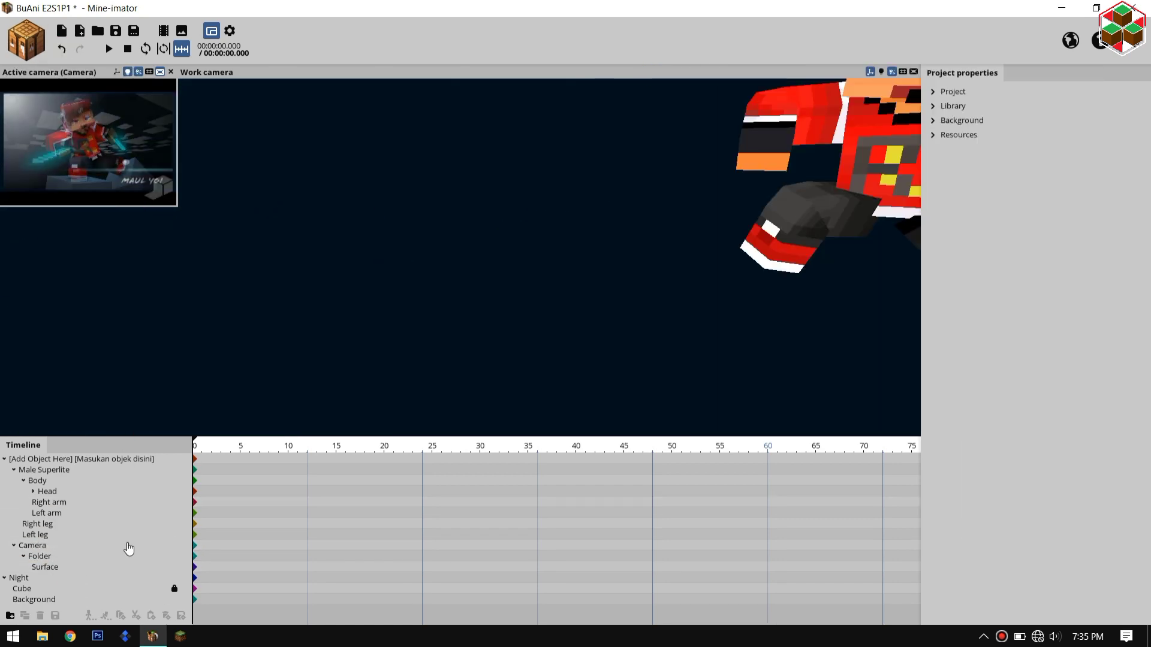
Hide the reference Surface and adjust the right leg's pose
{"action": "left_click", "coordinate": [184, 567]}
{"action": "left_click", "coordinate": [38, 524]}
{"action": "left_click_drag", "start_coordinate": [591, 153], "coordinate": [564, 222]}
{"action": "left_click_drag", "start_coordinate": [600, 129], "coordinate": [612, 144]}
{"action": "left_click", "coordinate": [35, 535]}
Rotate the whole Male Superlite rig to line up with the reference and show the Surface again
{"action": "left_click", "coordinate": [44, 470]}
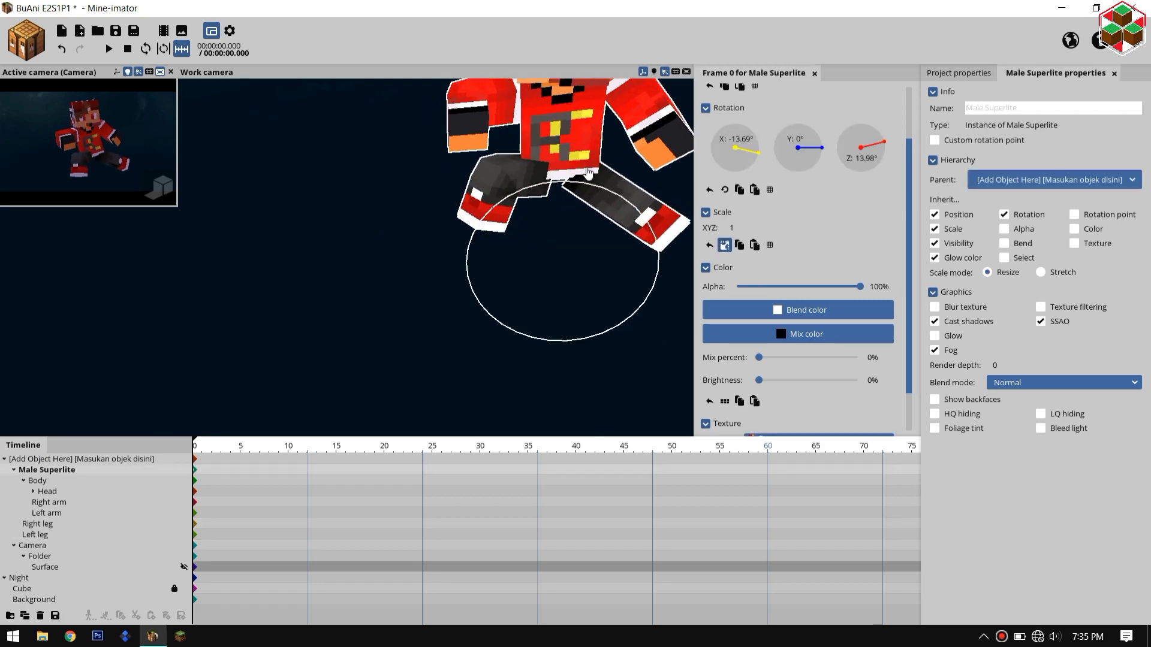
{"action": "left_click_drag", "start_coordinate": [644, 197], "coordinate": [650, 216]}
{"action": "left_click", "coordinate": [184, 567]}
{"action": "left_click_drag", "start_coordinate": [627, 210], "coordinate": [634, 202]}
{"action": "left_click", "coordinate": [37, 481]}
{"action": "left_click", "coordinate": [47, 492]}
{"action": "left_click", "coordinate": [336, 335]}
Enlarge the camera preview and reduce the reference Surface's alpha to compare the pose
{"action": "left_click", "coordinate": [45, 567]}
{"action": "left_click_drag", "start_coordinate": [178, 206], "coordinate": [347, 333]}
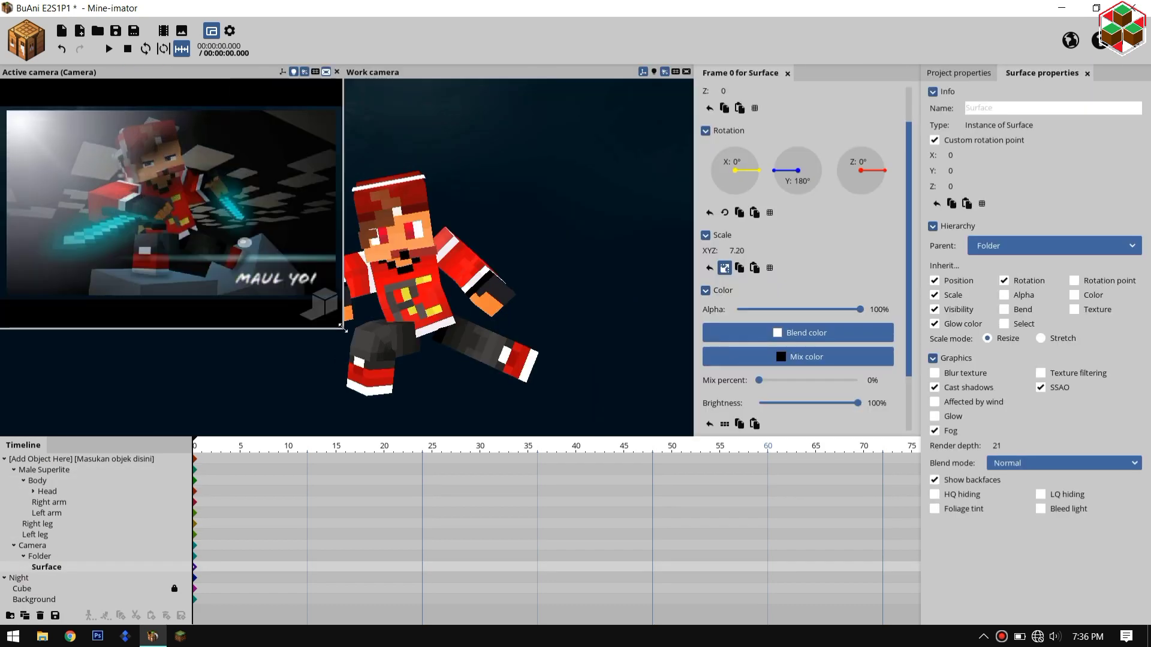
{"action": "left_click_drag", "start_coordinate": [860, 309], "coordinate": [783, 310]}
{"action": "left_click_drag", "start_coordinate": [348, 333], "coordinate": [232, 280]}
Refine the Camera's angle and make the reference Surface semi-transparent again
{"action": "left_click", "coordinate": [33, 546]}
{"action": "left_click_drag", "start_coordinate": [575, 336], "coordinate": [420, 324]}
{"action": "left_click", "coordinate": [45, 567]}
{"action": "left_click_drag", "start_coordinate": [737, 309], "coordinate": [799, 309]}
Adjust the left arm's rotation and slightly reduce the right leg's bend to follow the reference
{"action": "left_click", "coordinate": [44, 470]}
{"action": "left_click_drag", "start_coordinate": [432, 359], "coordinate": [552, 366]}
{"action": "left_click", "coordinate": [486, 257]}
{"action": "mouse_move", "coordinate": [473, 263]}
{"action": "left_mouse_down"}
{"action": "mouse_move", "coordinate": [443, 236]}
{"action": "mouse_move", "coordinate": [471, 252]}
{"action": "left_mouse_up"}
{"action": "left_click", "coordinate": [487, 324]}
{"action": "left_click", "coordinate": [384, 335]}
{"action": "left_click_drag", "start_coordinate": [792, 236], "coordinate": [786, 236]}
Hide the reference image and fine-tune the body's Z bend
{"action": "left_click", "coordinate": [184, 567]}
{"action": "left_click", "coordinate": [37, 481]}
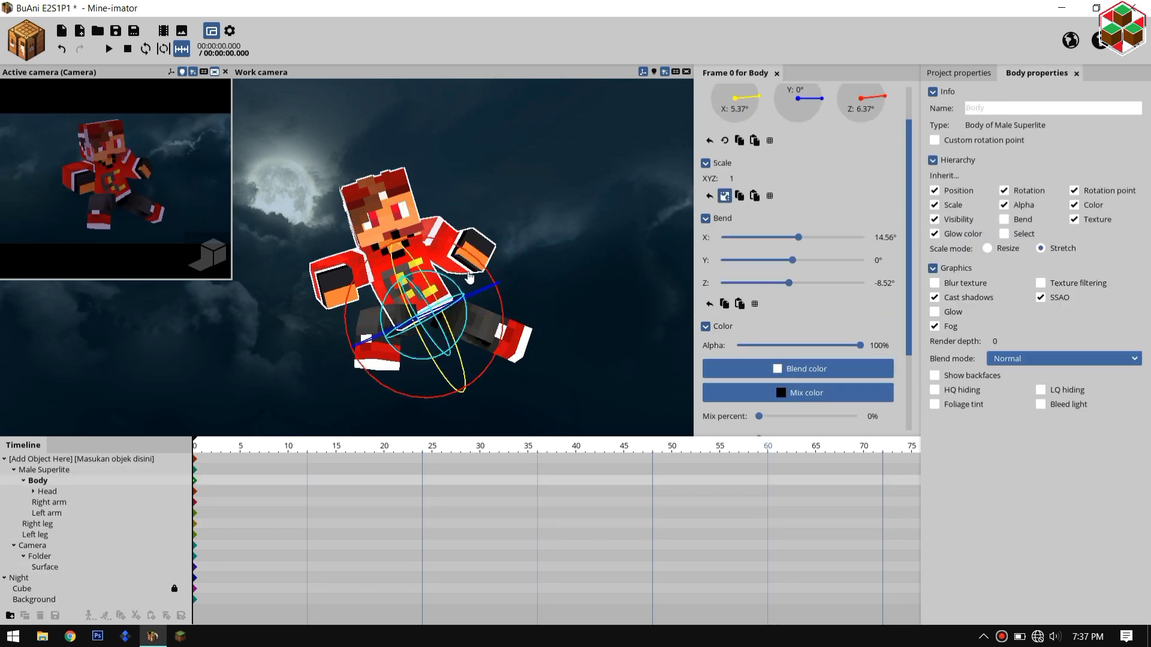
{"action": "left_click_drag", "start_coordinate": [789, 283], "coordinate": [793, 283]}
Turn off Desaturate night in the background settings and check the character in an enlarged camera preview
{"action": "left_click", "coordinate": [962, 73]}
{"action": "left_click", "coordinate": [945, 121]}
{"action": "left_click", "coordinate": [935, 294]}
{"action": "left_click_drag", "start_coordinate": [231, 279], "coordinate": [465, 323]}
{"action": "left_click_drag", "start_coordinate": [465, 324], "coordinate": [231, 279]}
Set the reference Surface's alpha to 28% and bend the right arm about 104°
{"action": "left_click", "coordinate": [42, 567]}
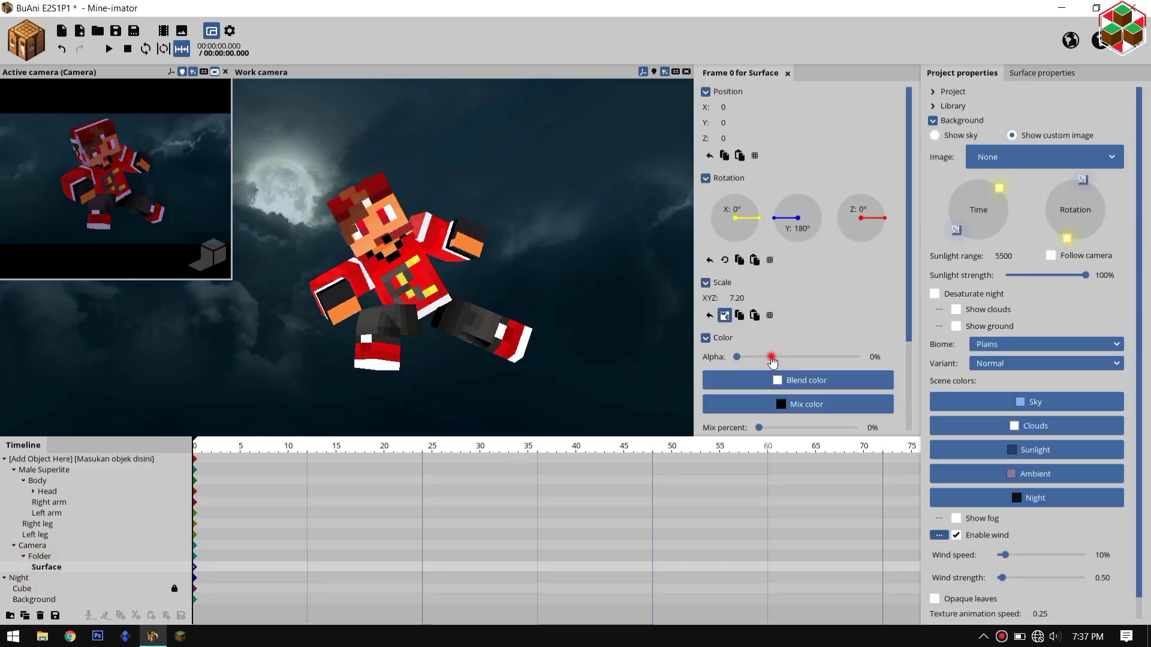
{"action": "left_click", "coordinate": [771, 358]}
{"action": "left_click", "coordinate": [423, 266]}
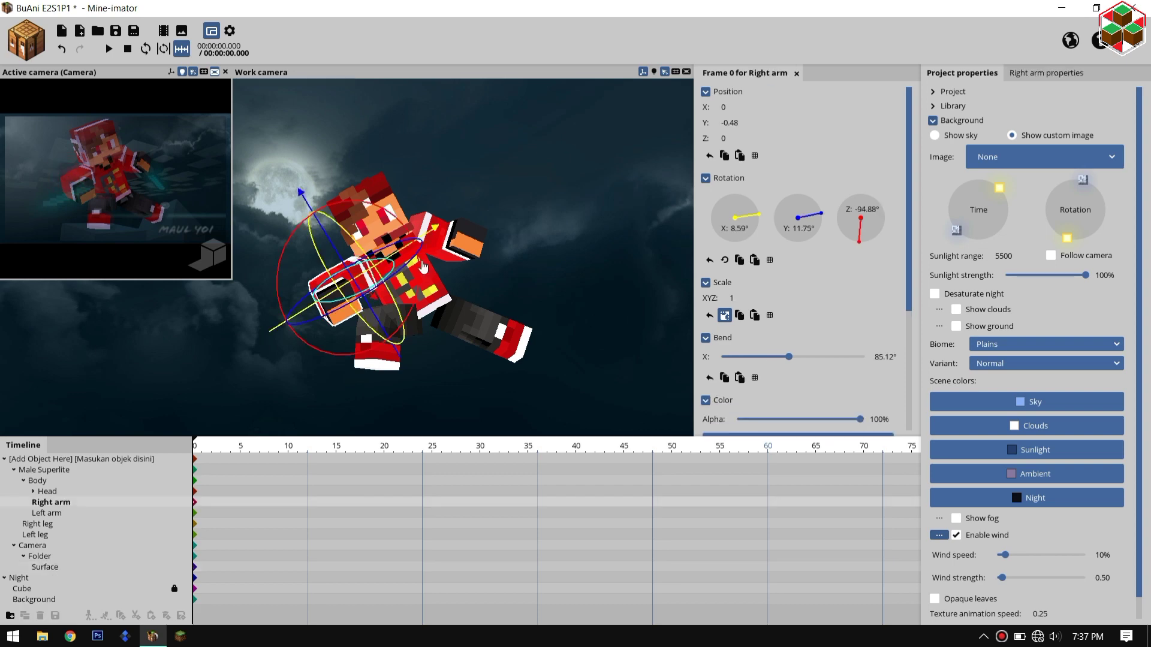
{"action": "left_click_drag", "start_coordinate": [395, 251], "coordinate": [394, 248]}
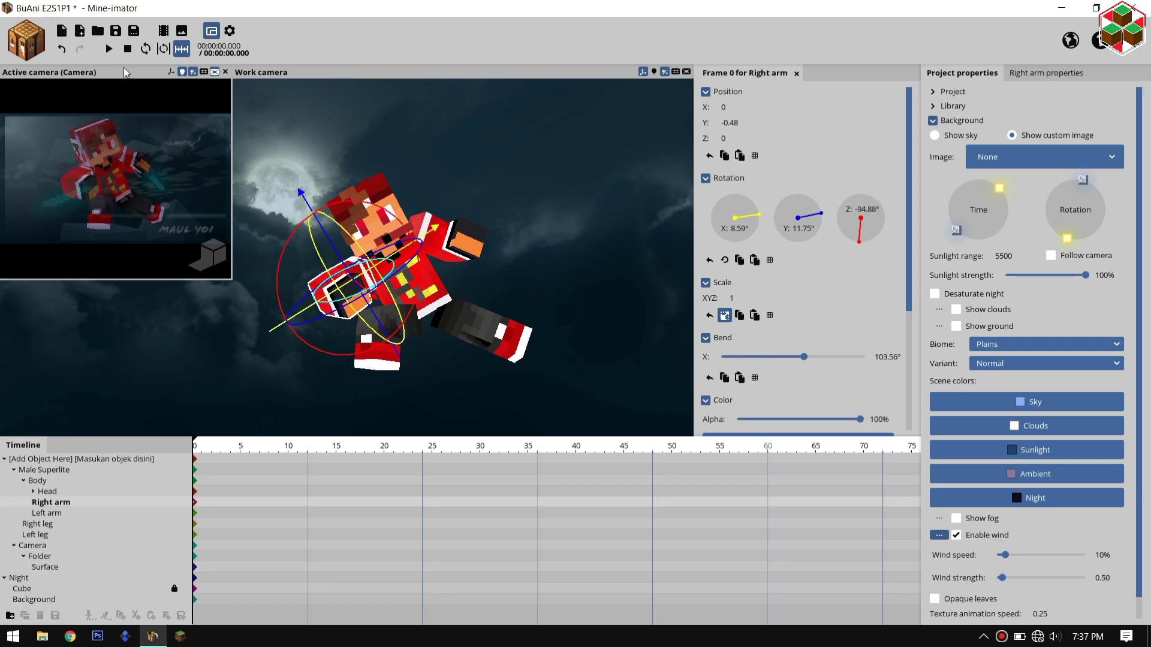
Add a diamond sword item to the scene and parent it to the right arm
{"action": "key", "text": "ctrl+n"}
{"action": "left_click", "coordinate": [126, 89]}
{"action": "left_click", "coordinate": [48, 592]}
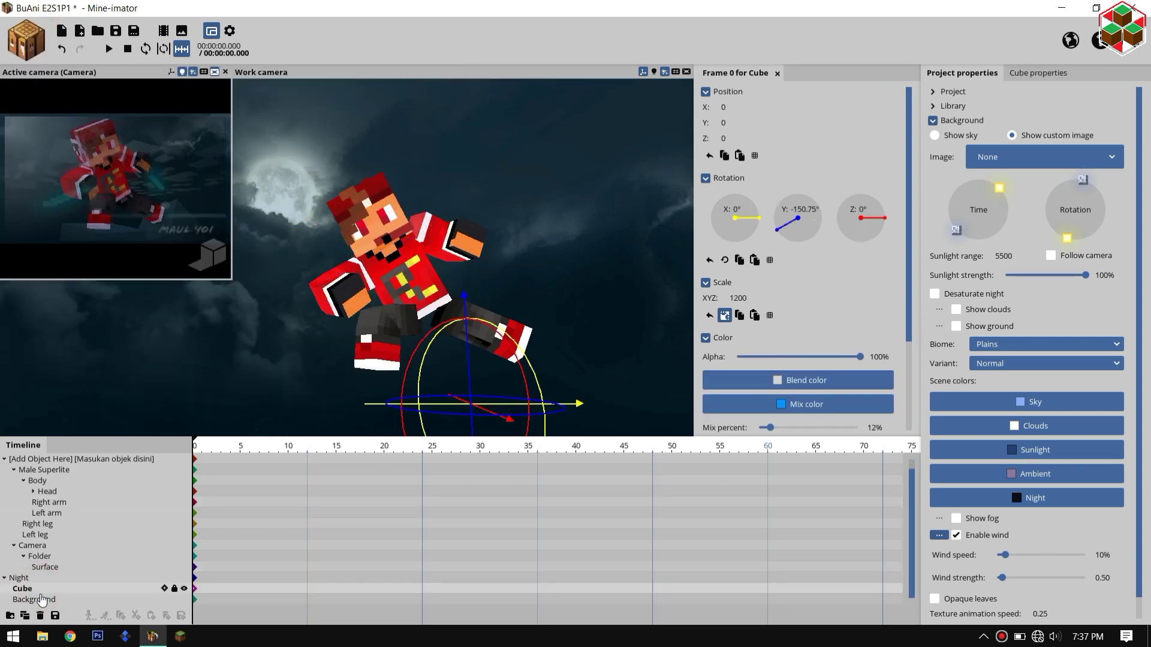
{"action": "scroll", "coordinate": [45, 592], "scroll_direction": "down", "scroll_amount": 1}
{"action": "left_click_drag", "start_coordinate": [18, 601], "coordinate": [51, 509]}
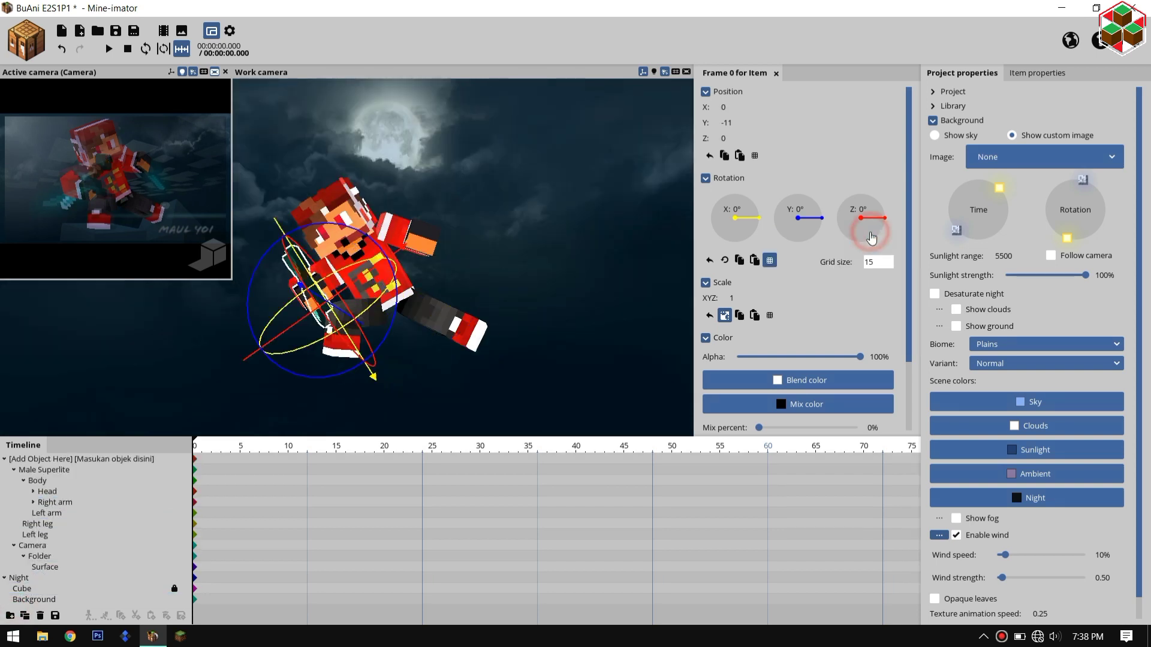
Place the sword in the right hand with Y position -11.87 and rotation Y 90°, Z -45°
{"action": "left_click_drag", "start_coordinate": [797, 235], "coordinate": [789, 238]}
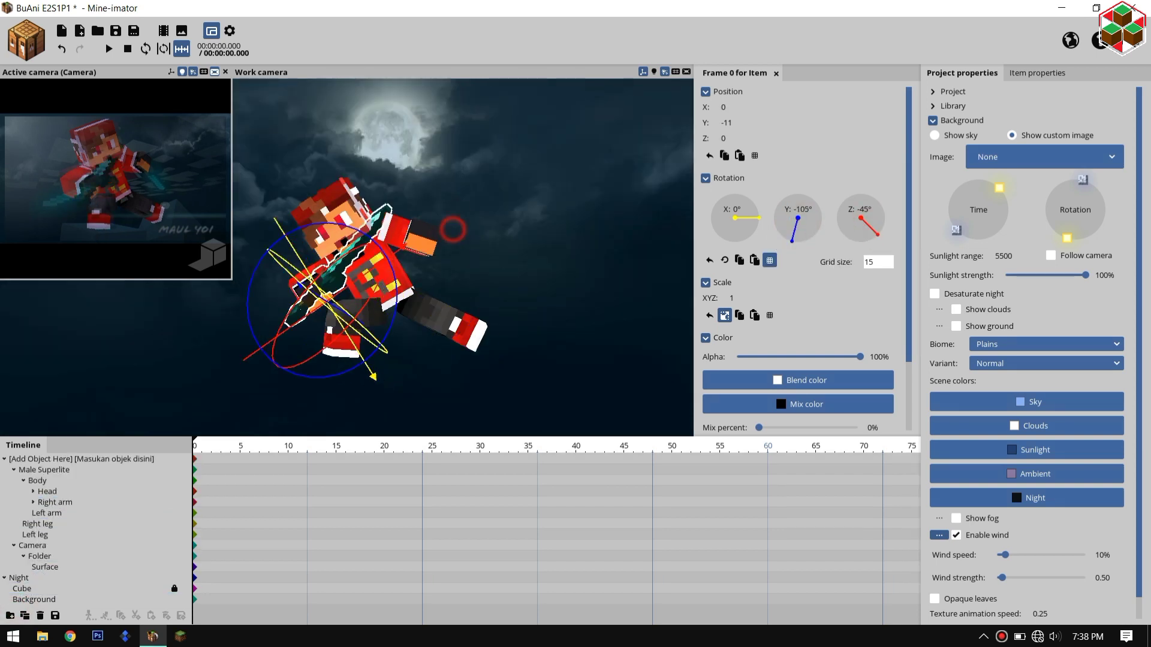
{"action": "left_click_drag", "start_coordinate": [453, 230], "coordinate": [480, 243]}
{"action": "mouse_move", "coordinate": [360, 309]}
{"action": "left_mouse_down"}
{"action": "mouse_move", "coordinate": [378, 315]}
{"action": "mouse_move", "coordinate": [368, 311]}
{"action": "left_mouse_up"}
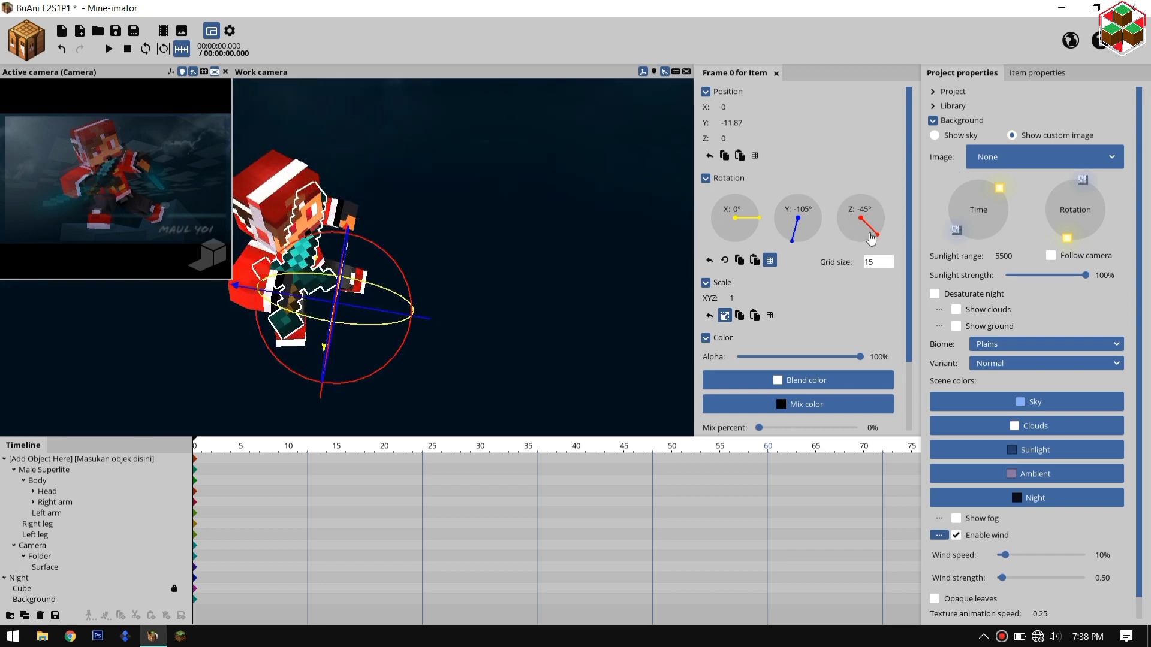
{"action": "left_click_drag", "start_coordinate": [795, 243], "coordinate": [790, 180]}
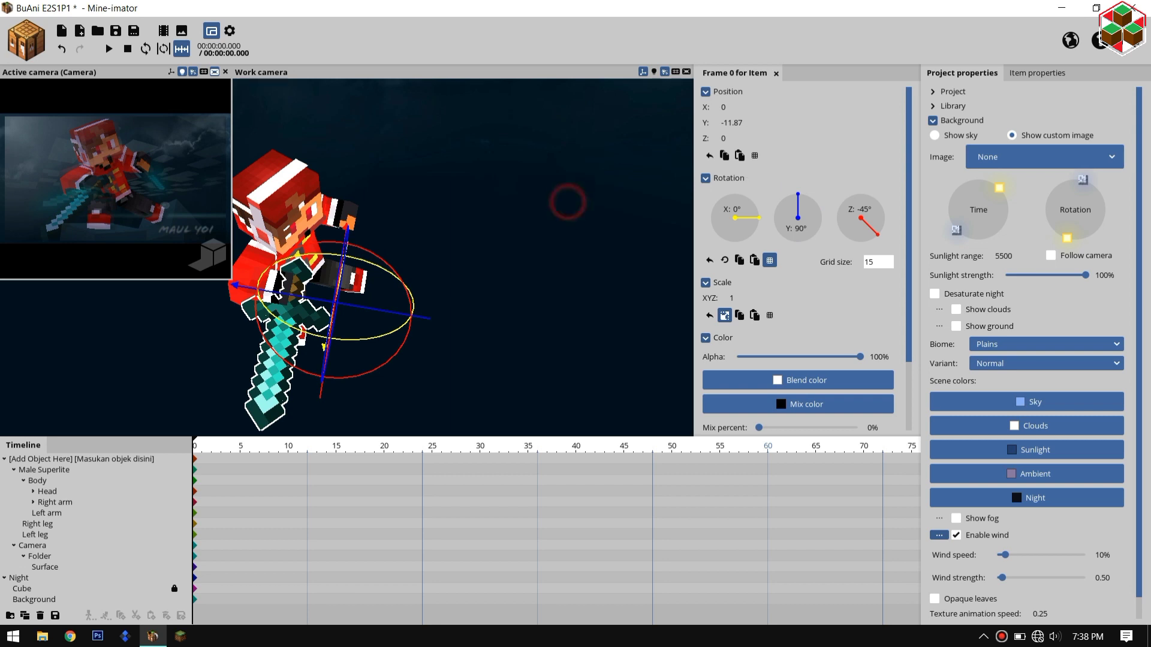
{"action": "left_click_drag", "start_coordinate": [568, 202], "coordinate": [407, 308]}
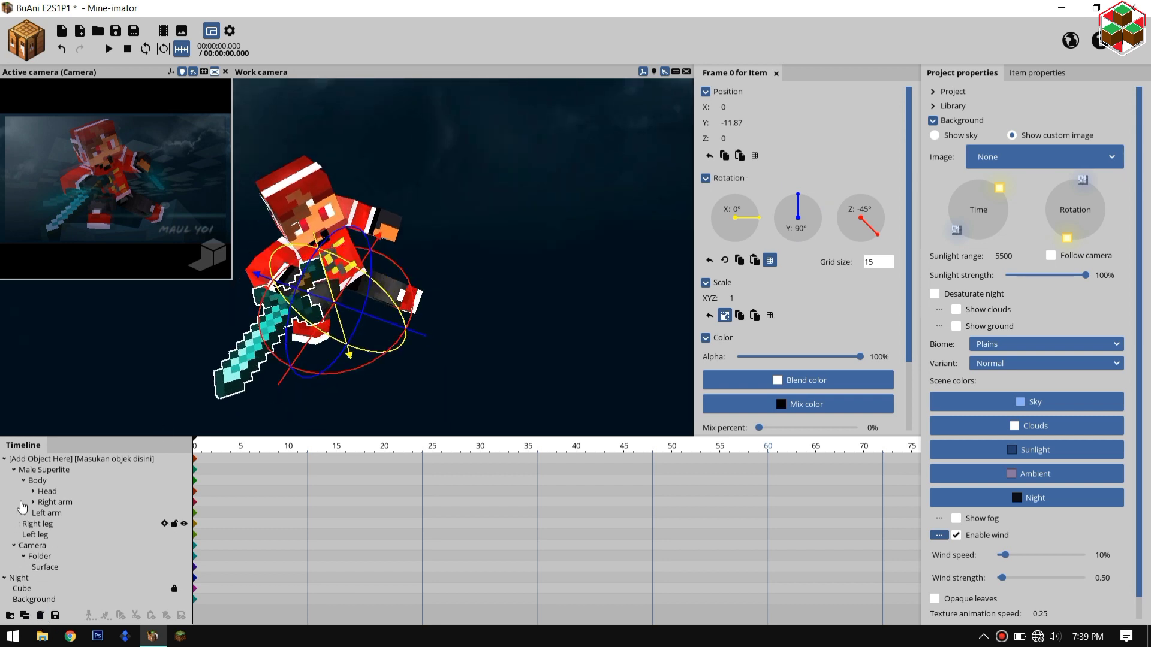
Duplicate the sword and attach the copy to the left arm
{"action": "left_click_drag", "start_coordinate": [21, 508], "coordinate": [37, 504]}
{"action": "left_click", "coordinate": [48, 524]}
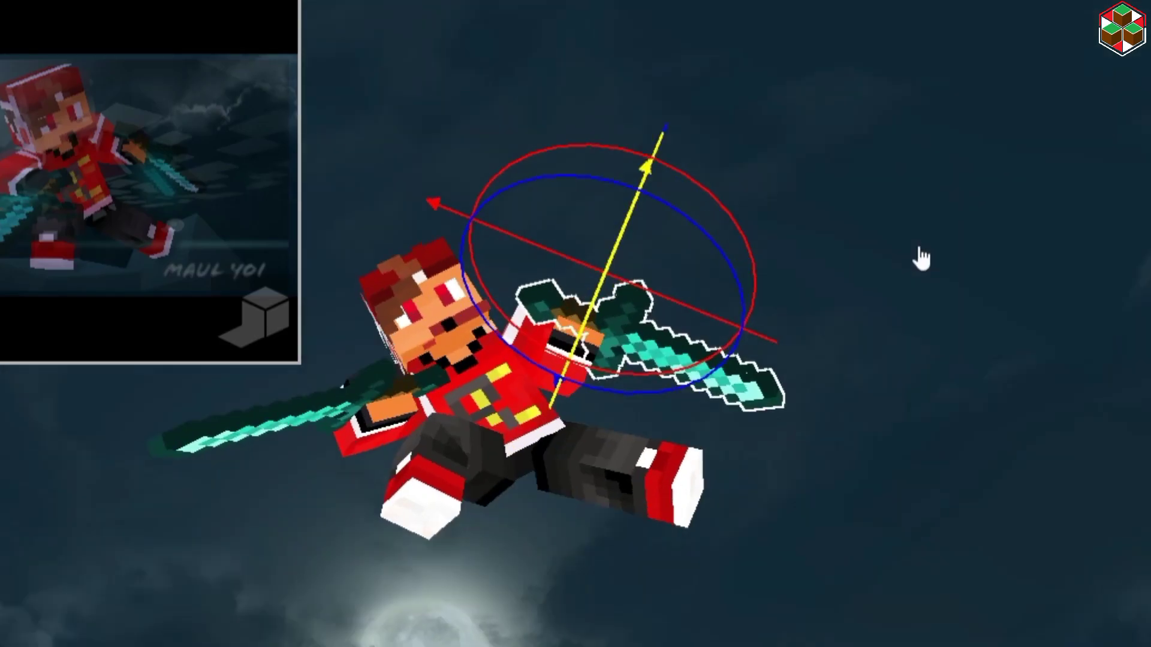
{"action": "scroll", "coordinate": [920, 251], "scroll_direction": "up", "scroll_amount": 4}
{"action": "left_click_drag", "start_coordinate": [725, 254], "coordinate": [750, 256]}
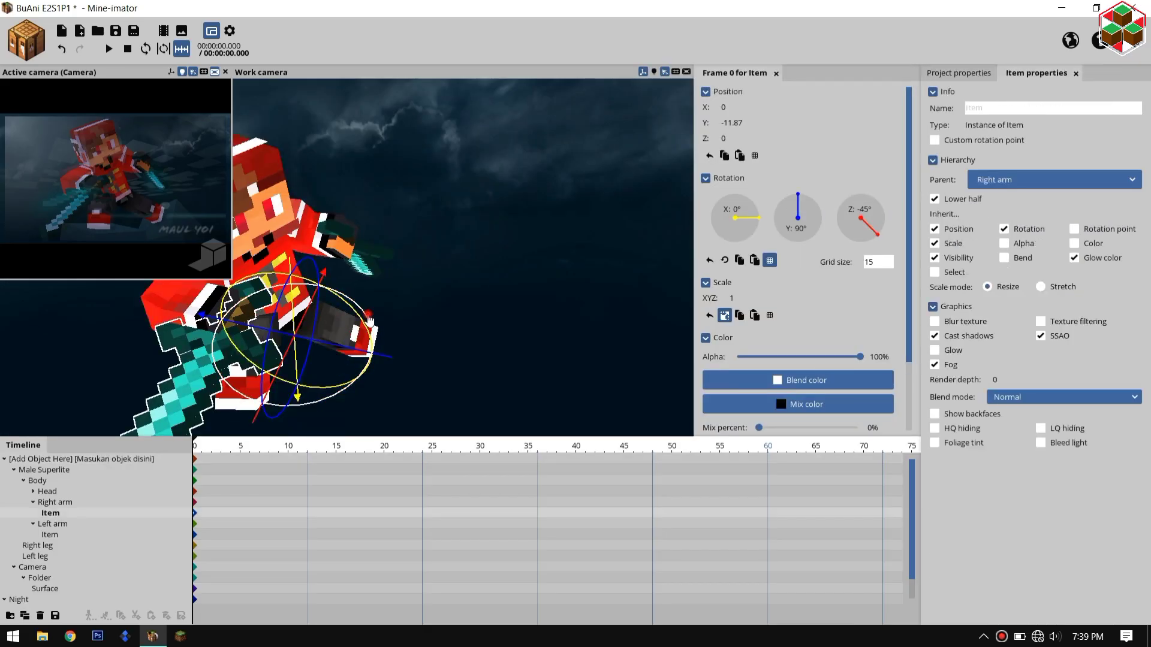
Fine-tune the right-hand sword's rotation and position in its grip
{"action": "left_click_drag", "start_coordinate": [370, 322], "coordinate": [361, 375]}
{"action": "left_click_drag", "start_coordinate": [297, 392], "coordinate": [299, 417]}
{"action": "left_click_drag", "start_coordinate": [324, 377], "coordinate": [291, 369]}
Rotate the right arm with its sword so the blade lines up with the reference
{"action": "left_click", "coordinate": [198, 307]}
{"action": "left_click_drag", "start_coordinate": [252, 273], "coordinate": [282, 261]}
{"action": "right_click_drag", "start_coordinate": [335, 264], "coordinate": [258, 261]}
{"action": "left_click", "coordinate": [353, 353]}
{"action": "left_click_drag", "start_coordinate": [447, 383], "coordinate": [468, 368]}
{"action": "left_click", "coordinate": [246, 258]}
Open Skin Utama RafliChannel.png in Photoshop from the asset import dialog and save the edited skin as Skin Utama RafliChannell.png
{"action": "left_click", "coordinate": [81, 33]}
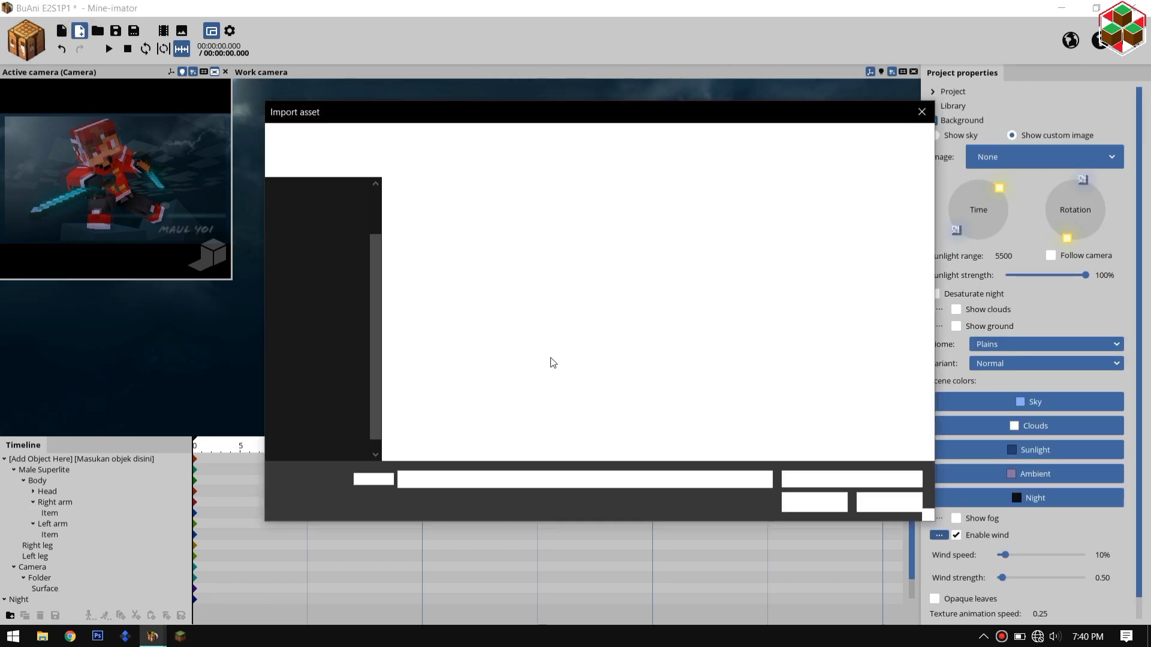
{"action": "left_click", "coordinate": [434, 353]}
{"action": "right_click", "coordinate": [450, 370]}
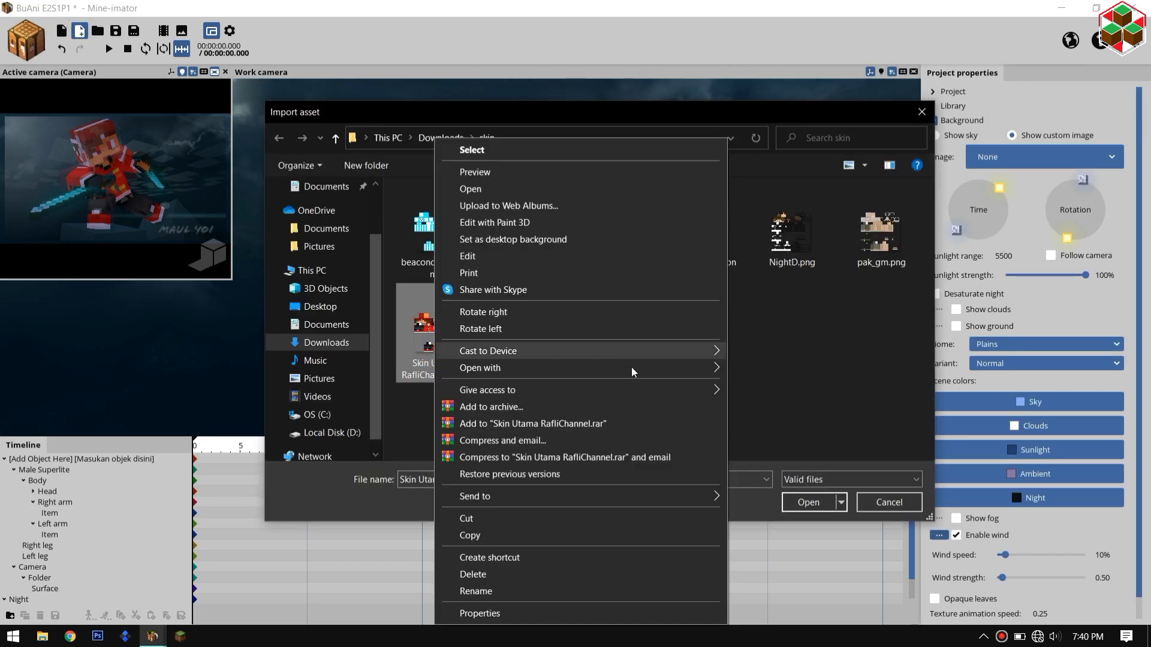
{"action": "mouse_move", "coordinate": [631, 367]}
{"action": "left_click", "coordinate": [754, 383]}
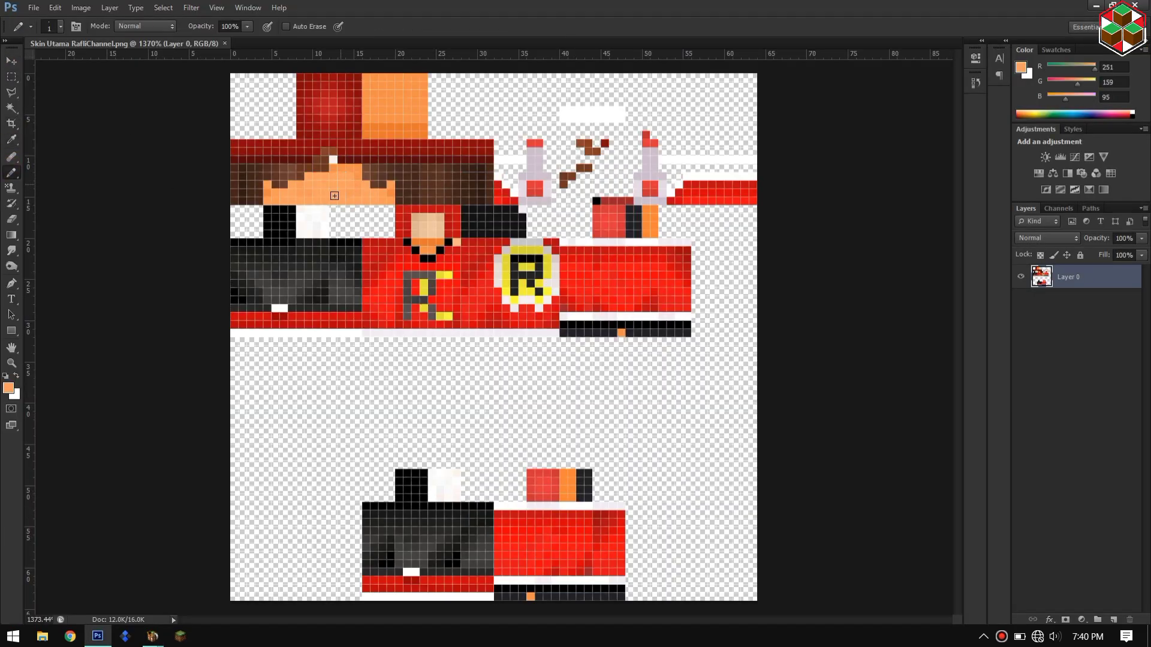
{"action": "key", "text": "ctrl+shift+s"}
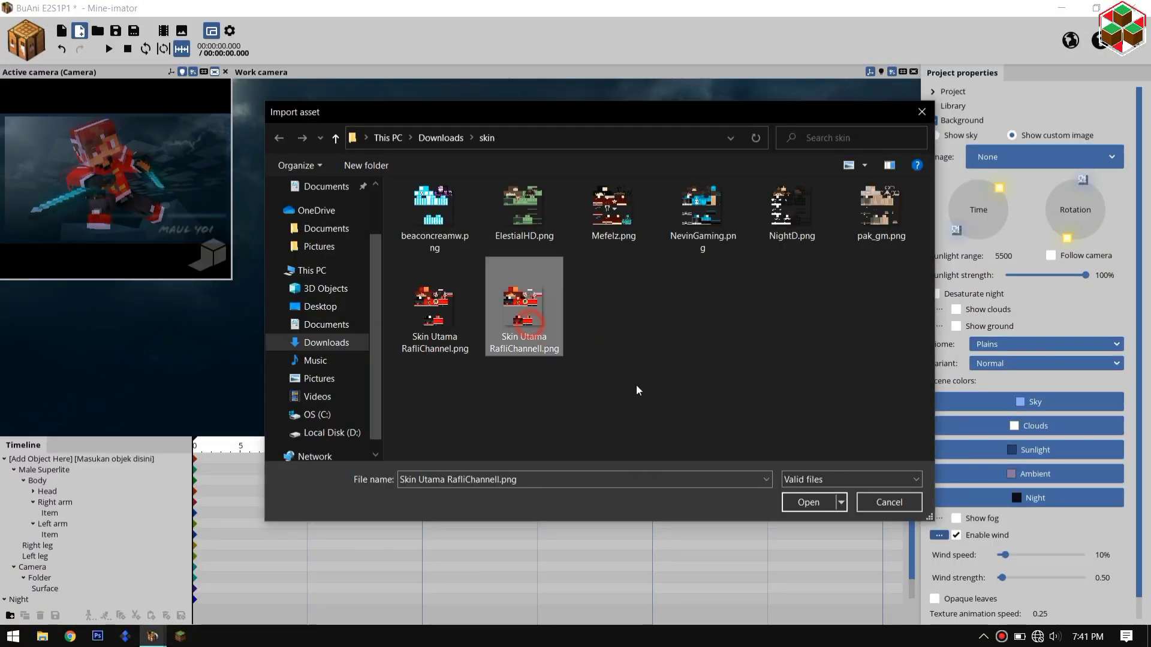
Import Skin Utama RafliChannell.png as a skin and apply it to the Male Superlite rig
{"action": "left_click", "coordinate": [805, 502]}
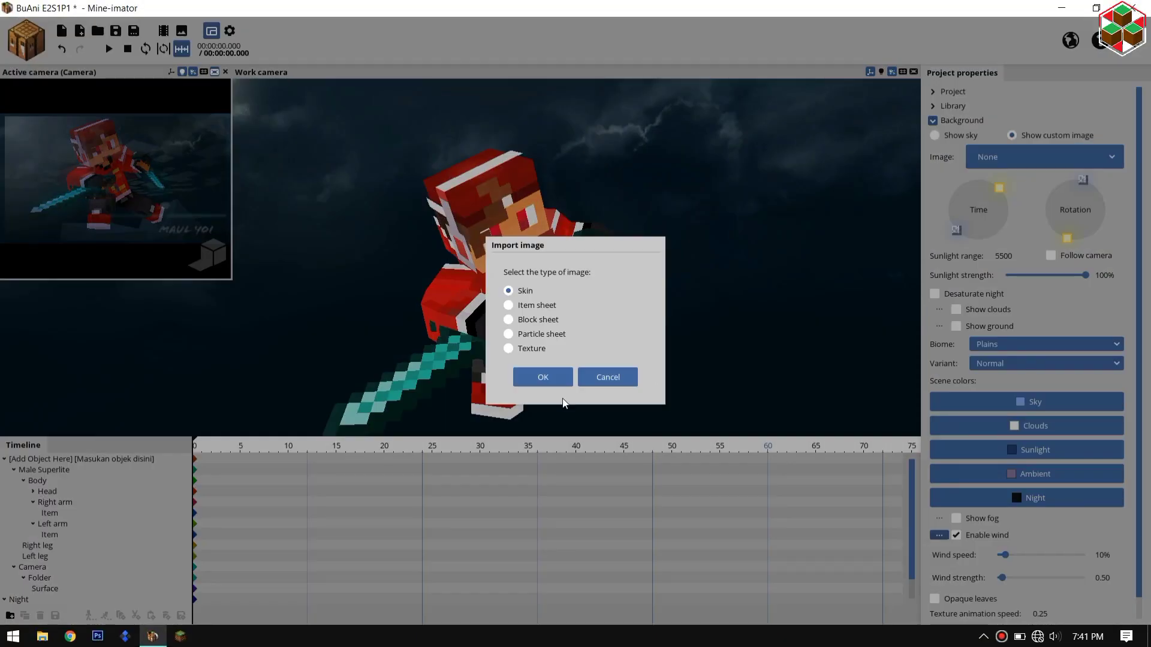
{"action": "left_click", "coordinate": [541, 378]}
{"action": "left_click", "coordinate": [44, 470]}
{"action": "left_click", "coordinate": [907, 406]}
{"action": "left_click", "coordinate": [827, 398]}
{"action": "left_click", "coordinate": [819, 468]}
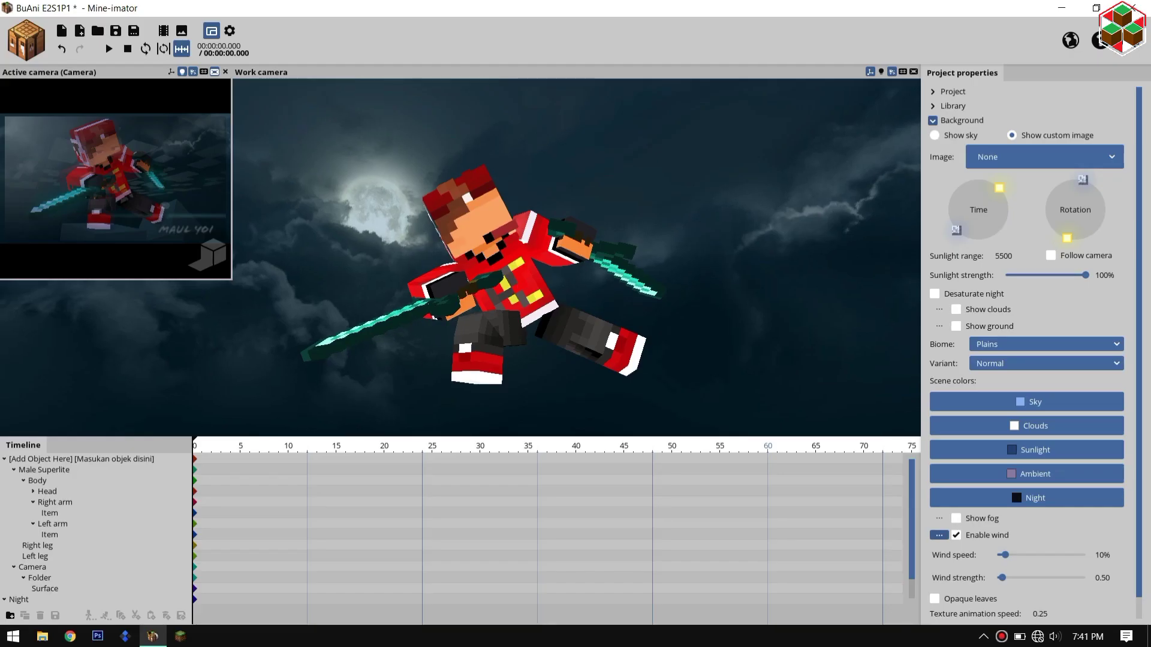
Change the blend color of the face rig's Pupils(Color) folder to red
{"action": "mouse_move", "coordinate": [577, 258]}
{"action": "right_mouse_down"}
{"action": "mouse_move", "coordinate": [599, 263]}
{"action": "mouse_move", "coordinate": [599, 240]}
{"action": "mouse_move", "coordinate": [600, 258]}
{"action": "right_mouse_up"}
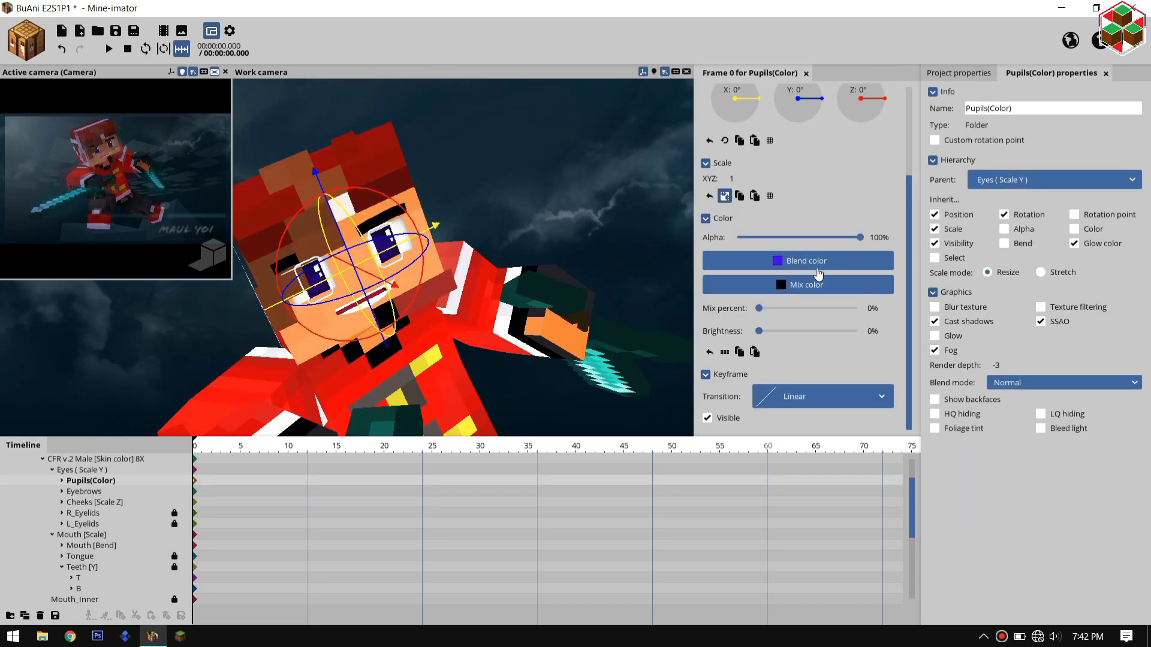
{"action": "left_click", "coordinate": [818, 269]}
{"action": "left_click", "coordinate": [599, 258]}
{"action": "left_click", "coordinate": [575, 393]}
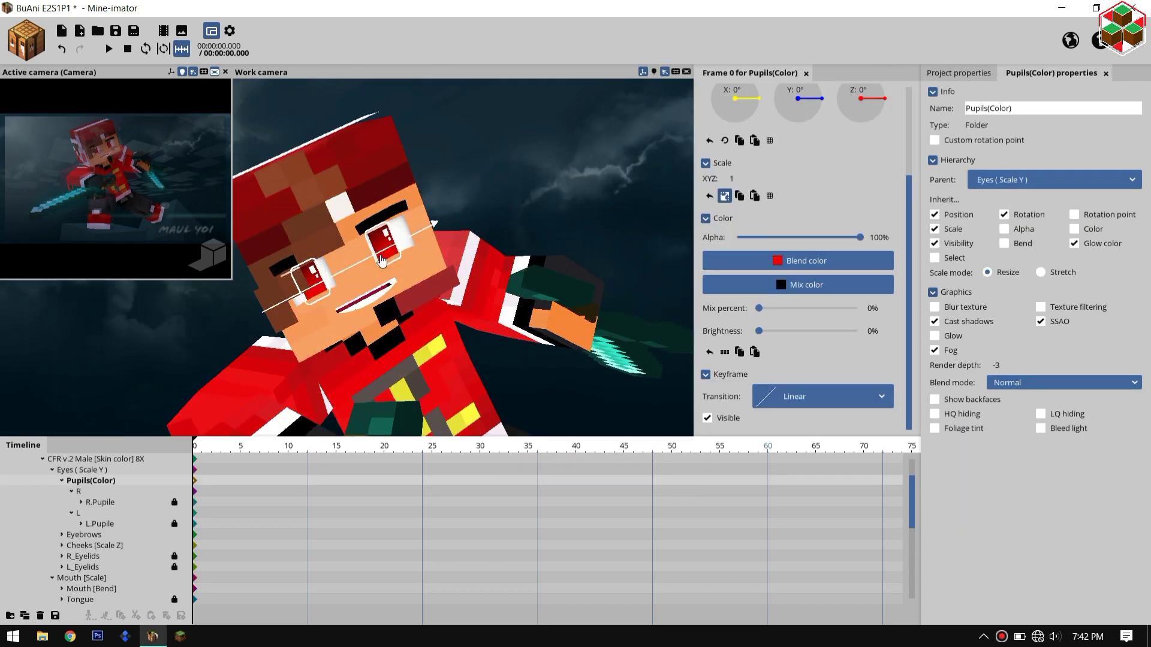
Shift the pupils sideways and adjust both eyebrows to shape the facial expression
{"action": "left_click", "coordinate": [381, 259]}
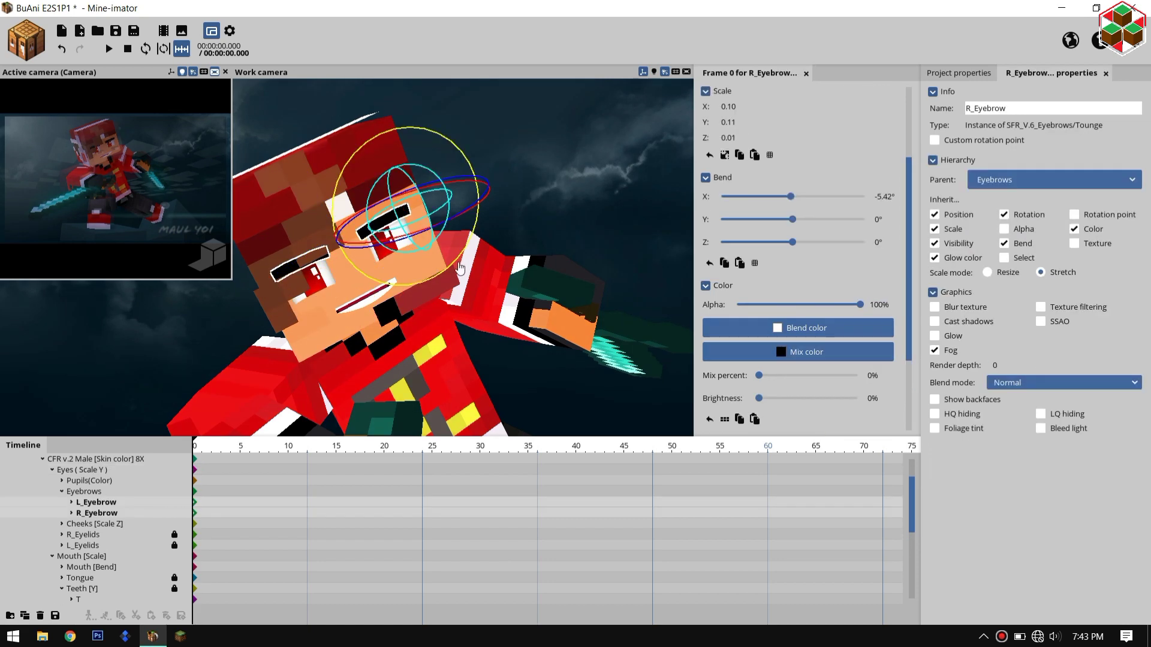
{"action": "left_click_drag", "start_coordinate": [728, 194], "coordinate": [751, 188]}
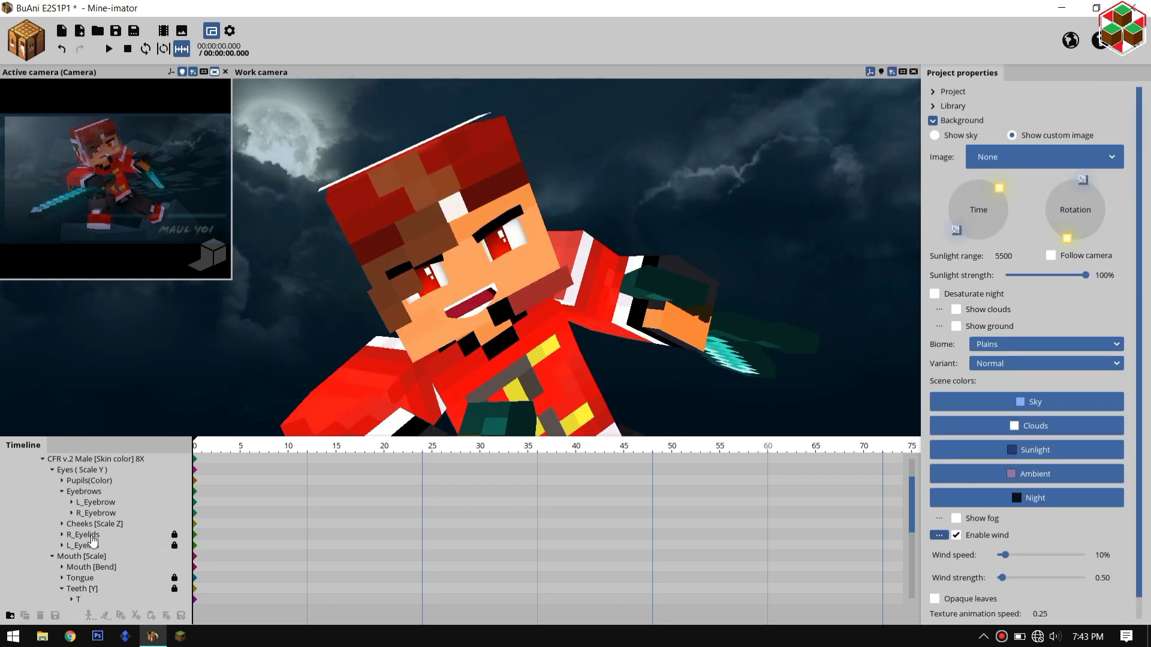
Raise the reference Surface's alpha from 28% to compare the finished face with the reference
{"action": "left_click", "coordinate": [96, 584]}
{"action": "left_click", "coordinate": [215, 184]}
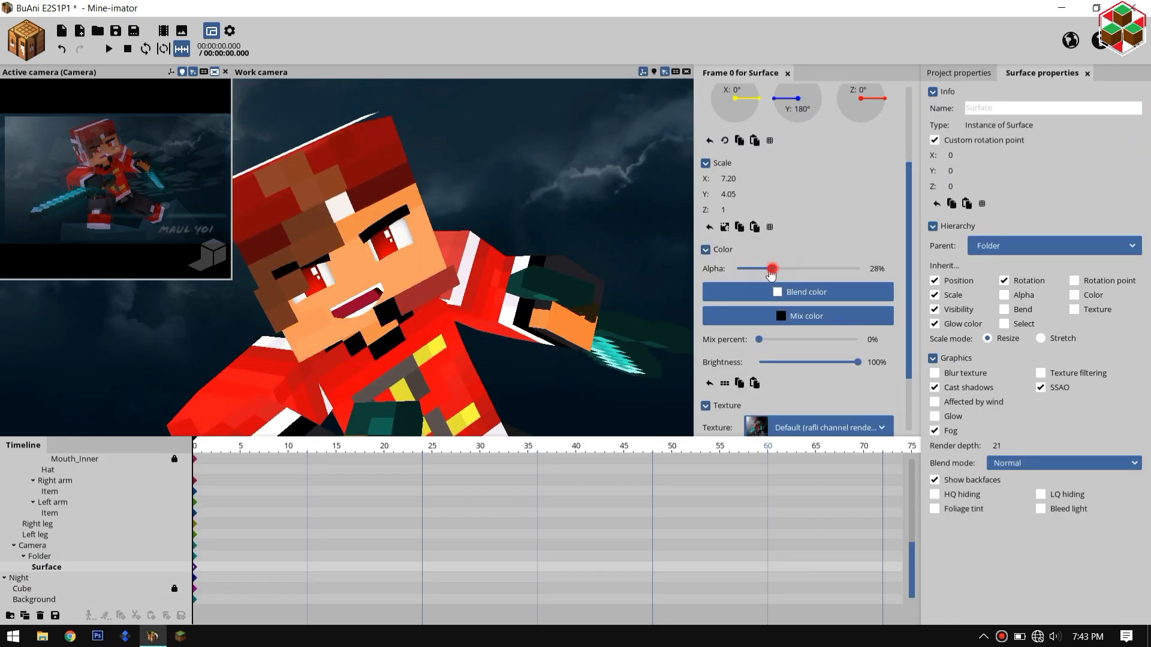
{"action": "left_click_drag", "start_coordinate": [772, 272], "coordinate": [839, 273]}
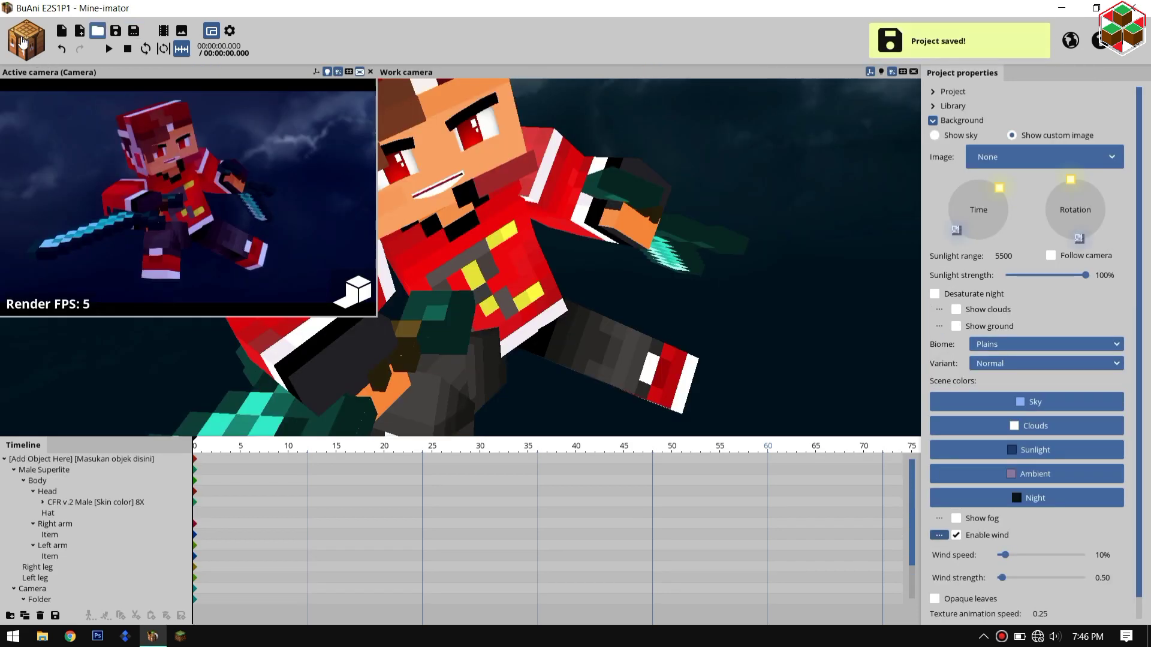
Add the Piece of TAMAN KOLAM scenery and place it in the [Add Object Here] folder below the character
{"action": "left_click", "coordinate": [360, 291]}
{"action": "left_click", "coordinate": [25, 40]}
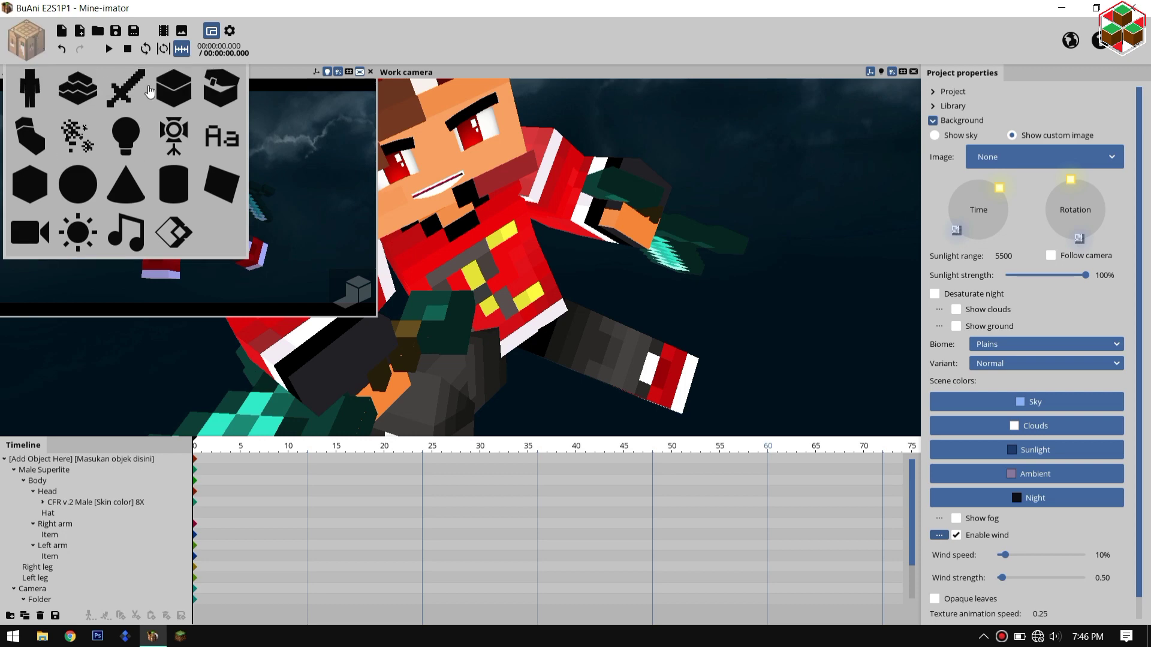
{"action": "left_click", "coordinate": [83, 96]}
{"action": "left_click", "coordinate": [383, 201]}
{"action": "left_click", "coordinate": [360, 287]}
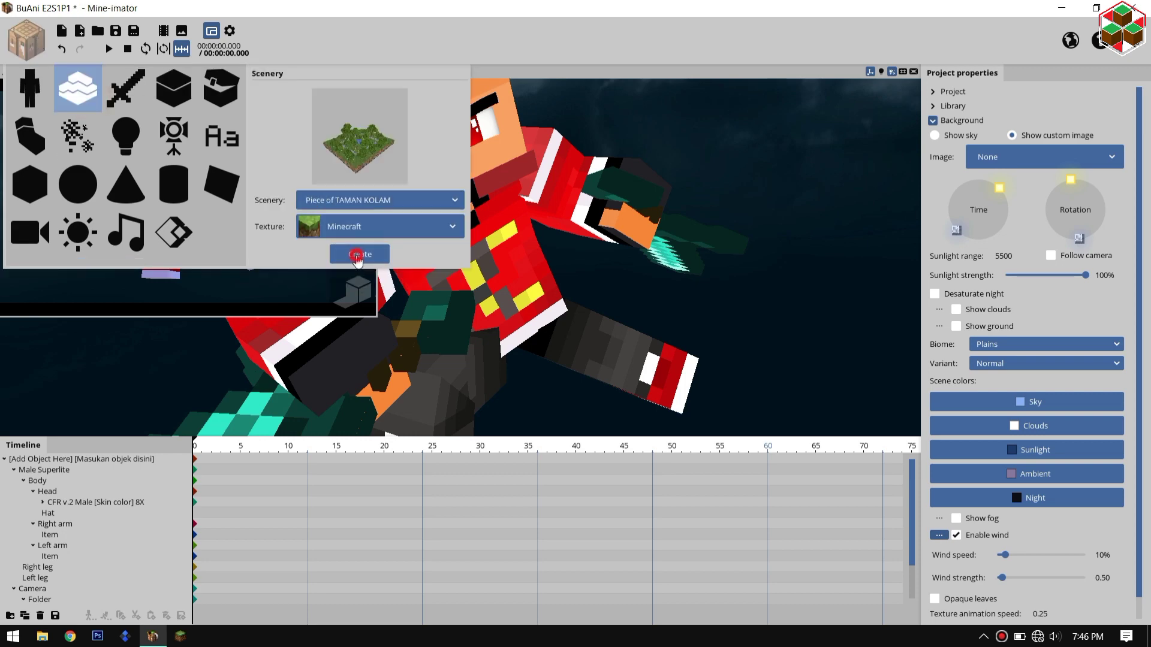
{"action": "left_click", "coordinate": [359, 255]}
{"action": "left_click", "coordinate": [909, 590]}
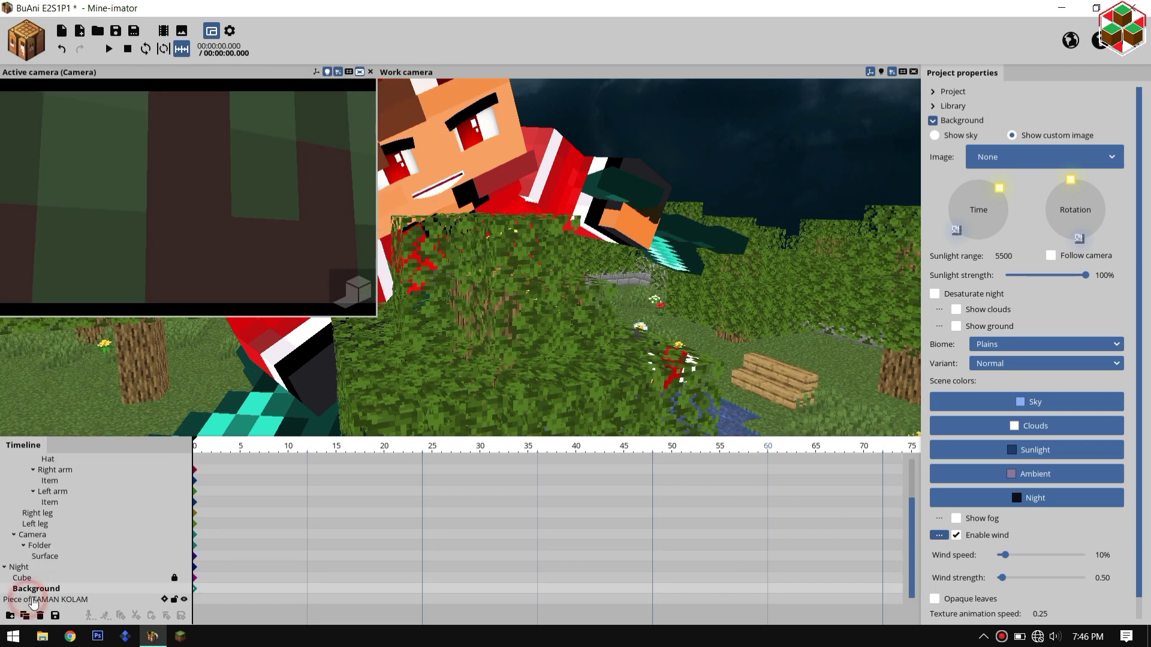
{"action": "left_click_drag", "start_coordinate": [33, 602], "coordinate": [42, 541]}
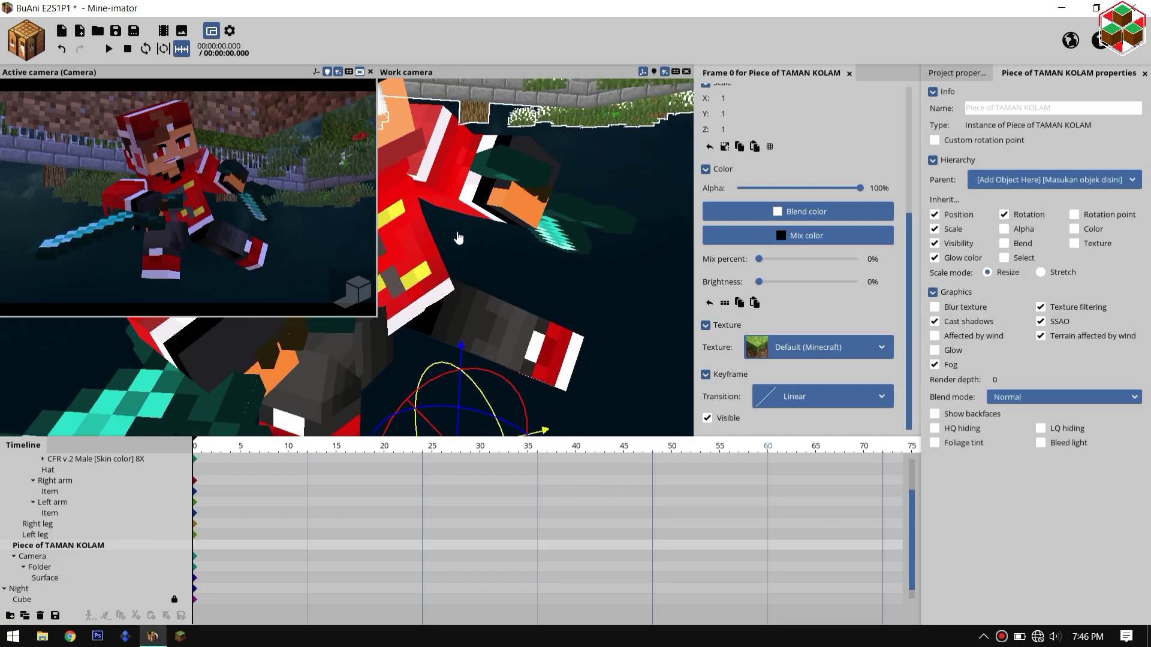
Turn off grid snapping for the TAMAN KOLAM scenery, position the garden around the character, and preview the render
{"action": "scroll", "coordinate": [787, 173], "scroll_direction": "up", "scroll_amount": 5}
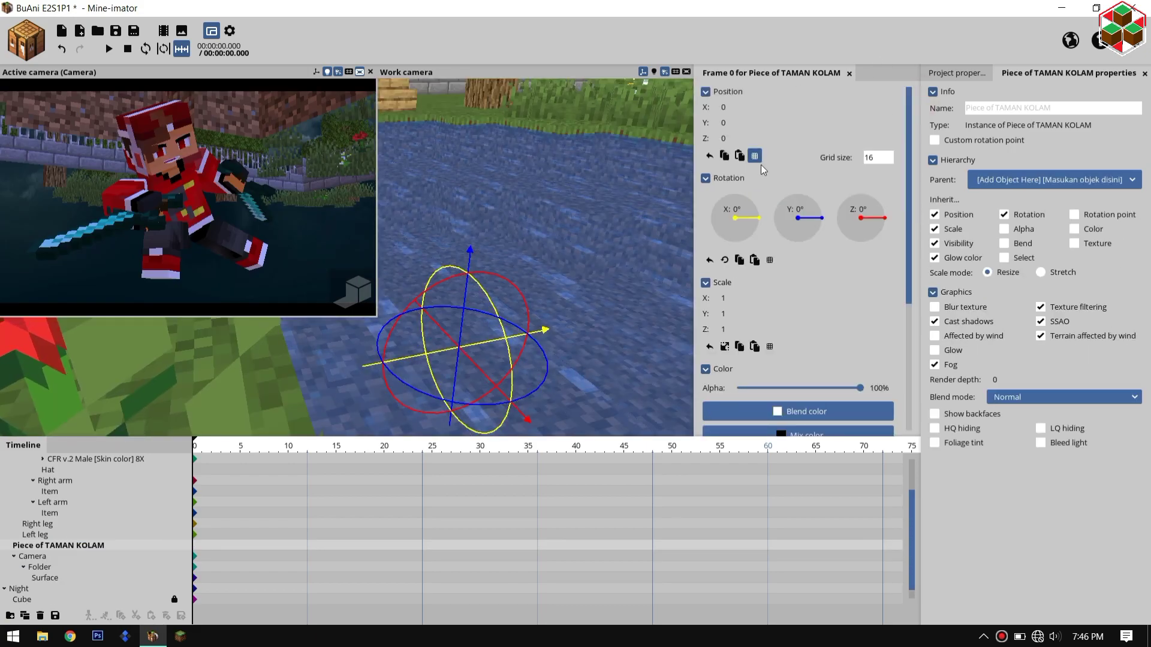
{"action": "left_click_drag", "start_coordinate": [470, 251], "coordinate": [616, 197]}
{"action": "left_click", "coordinate": [755, 156]}
{"action": "left_click_drag", "start_coordinate": [400, 358], "coordinate": [385, 334]}
{"action": "left_click_drag", "start_coordinate": [398, 405], "coordinate": [375, 330]}
{"action": "left_click", "coordinate": [354, 292]}
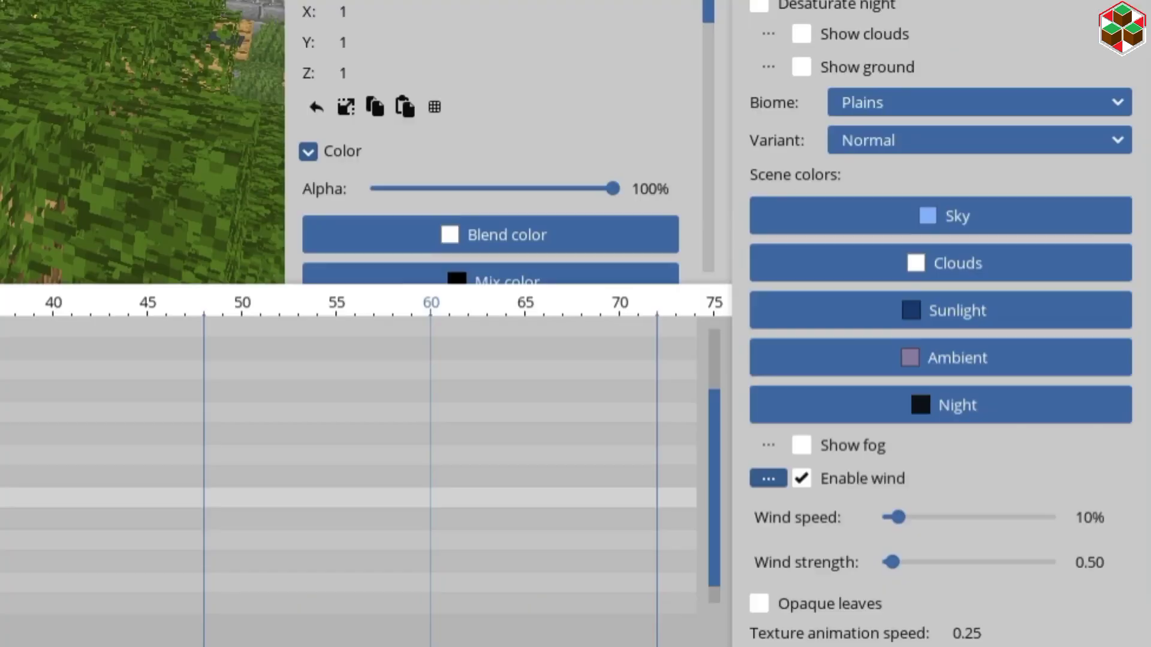
Enable fog in the project background and check it in the rendered view
{"action": "left_click", "coordinate": [803, 447]}
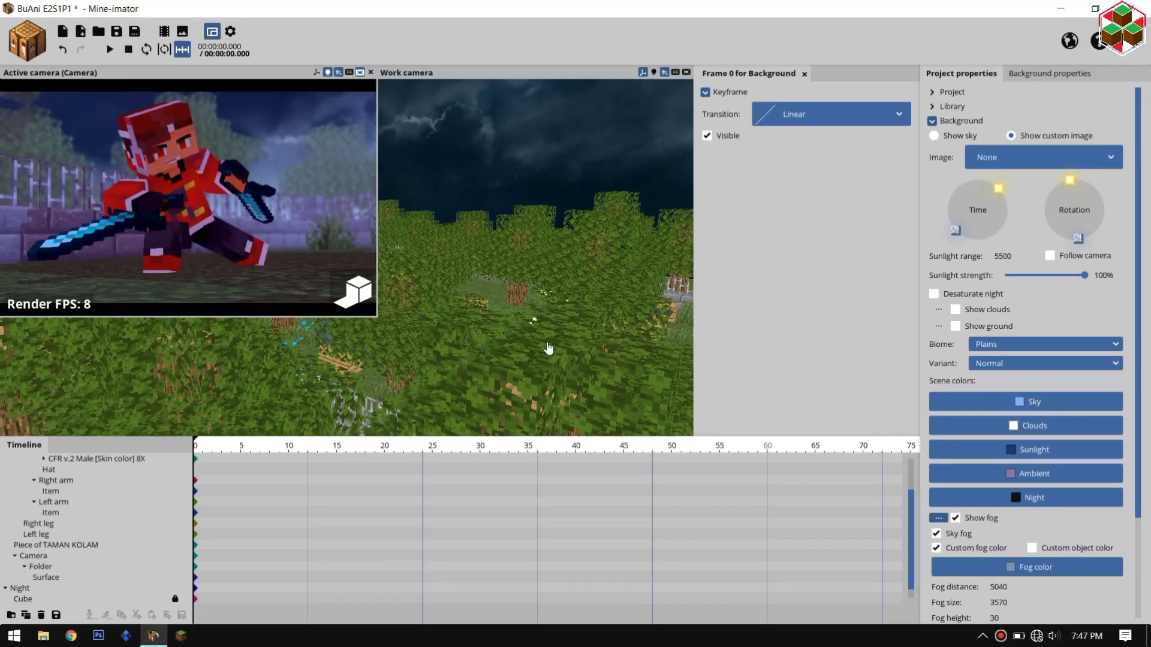
{"action": "key", "text": "F5"}
Rotate and shift the TAMAN KOLAM scenery so trees and a wooden bench stand behind the character, comparing rendered previews
{"action": "left_click_drag", "start_coordinate": [396, 264], "coordinate": [549, 295]}
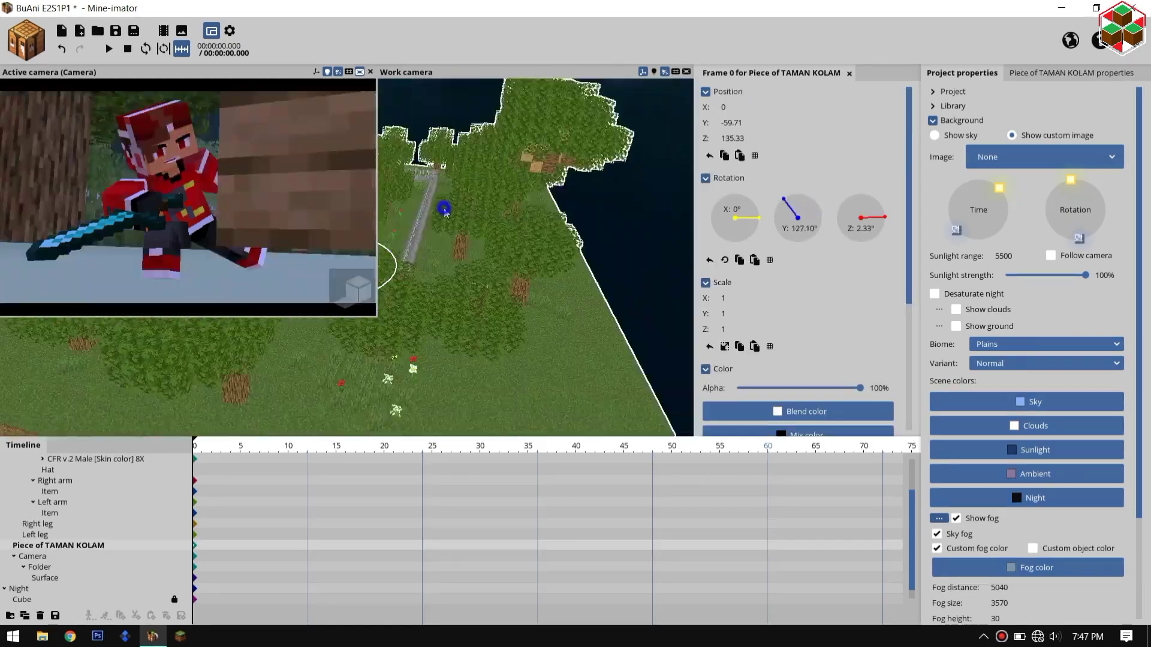
{"action": "left_click_drag", "start_coordinate": [510, 198], "coordinate": [660, 307]}
{"action": "key", "text": "F5"}
{"action": "key", "text": "F5"}
{"action": "key", "text": "F5"}
{"action": "key", "text": "F5"}
Change the fog color to dark blue, preview the render, and save the project
{"action": "left_click", "coordinate": [1027, 568]}
{"action": "left_click", "coordinate": [545, 336]}
{"action": "key", "text": "F5"}
{"action": "left_click", "coordinate": [569, 395]}
{"action": "key", "text": "F5"}
{"action": "left_click", "coordinate": [114, 32]}
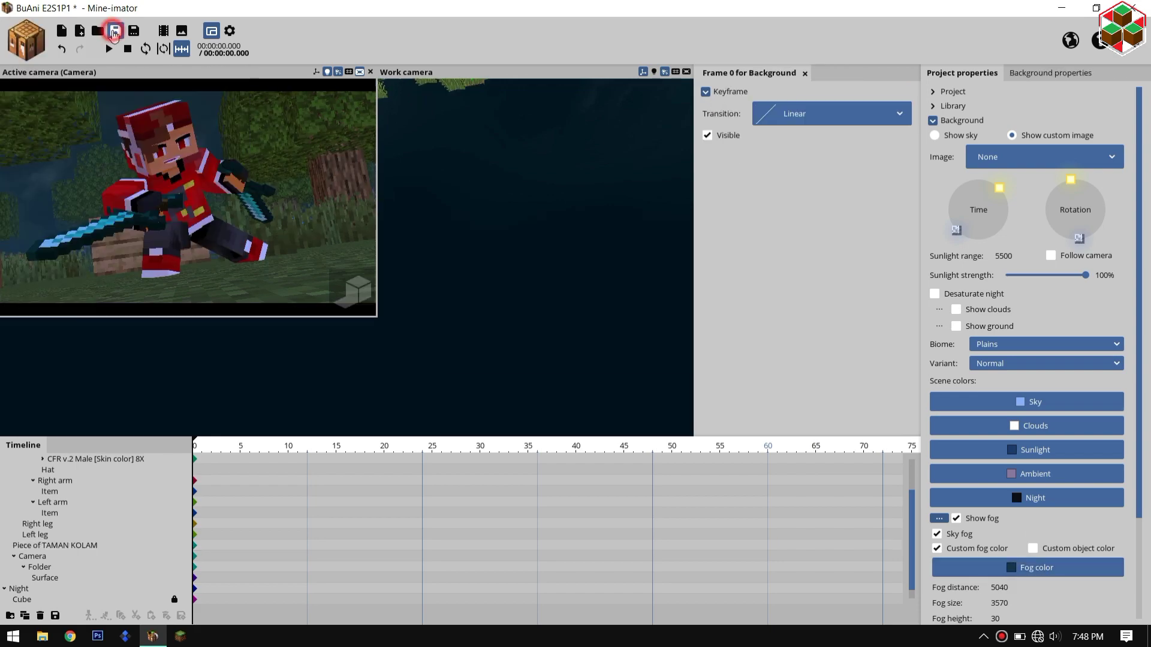
Open the properties of both E.Sparkle parts in the face rig's pupils and preview the render
{"action": "key", "text": "F5"}
{"action": "key", "text": "F5"}
{"action": "left_click", "coordinate": [43, 459]}
{"action": "left_click", "coordinate": [62, 481]}
{"action": "left_click", "coordinate": [107, 513]}
{"action": "left_click", "coordinate": [107, 556], "text": "shift"}
{"action": "left_click", "coordinate": [1051, 73]}
{"action": "left_click_drag", "start_coordinate": [534, 228], "coordinate": [540, 270]}
{"action": "left_click", "coordinate": [366, 297]}
{"action": "key", "text": "F5"}
{"action": "scroll", "coordinate": [501, 282], "scroll_direction": "down", "scroll_amount": 5}
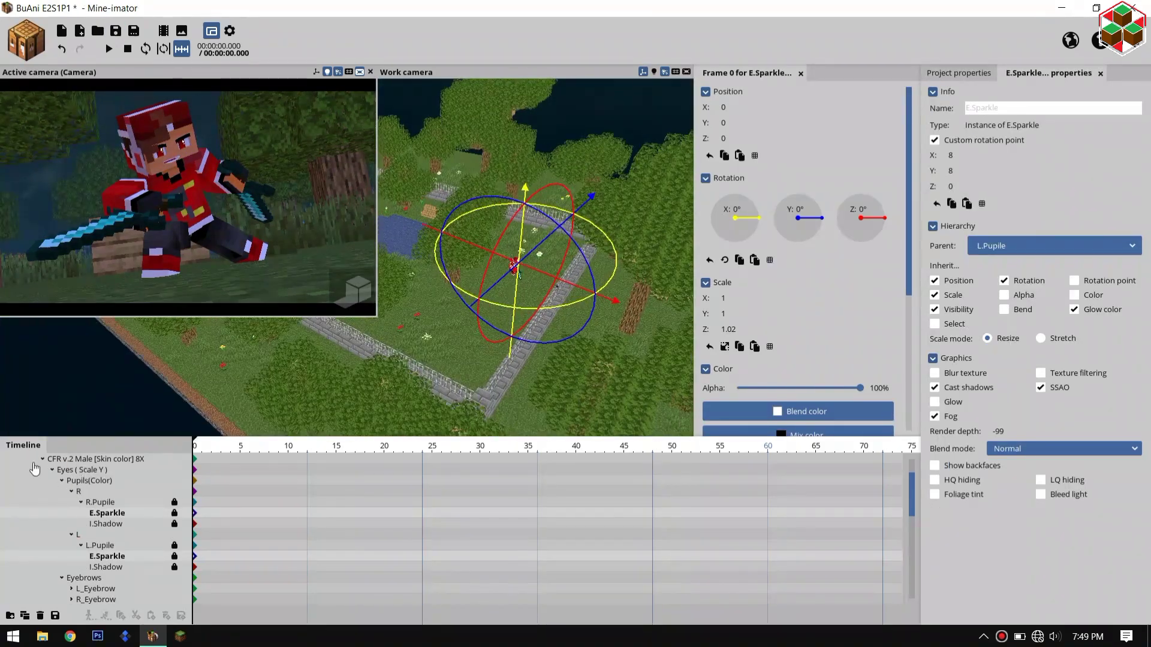
{"action": "left_click", "coordinate": [42, 459]}
Reframe the camera on the character with the composition grid overlay and save the project
{"action": "left_click", "coordinate": [27, 557]}
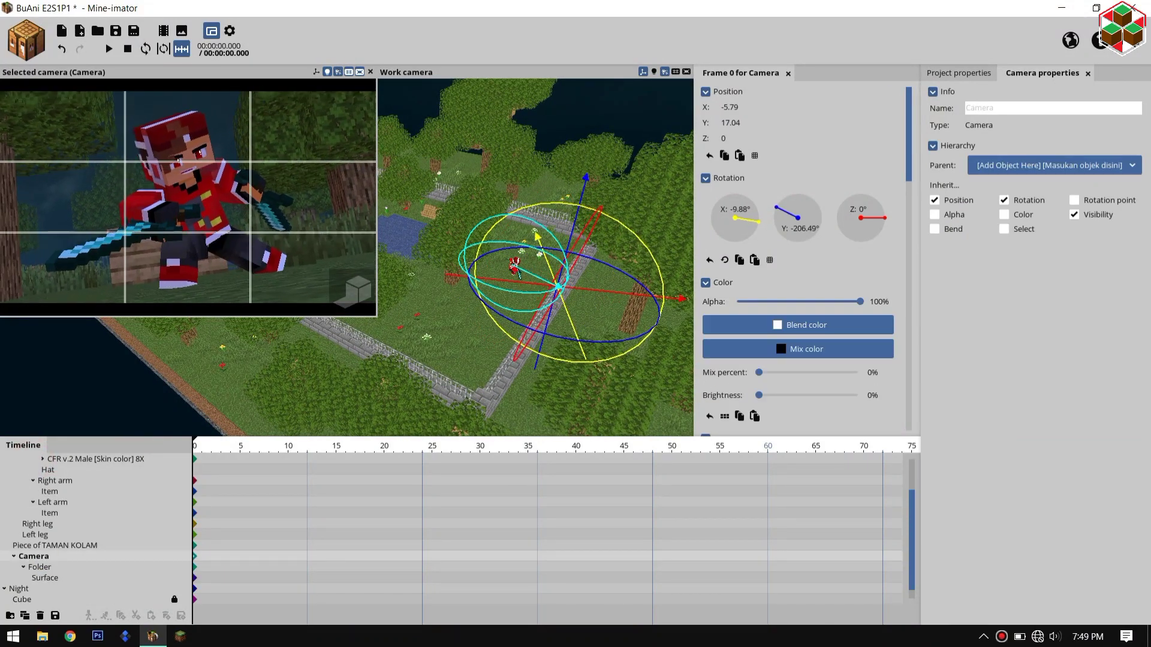
{"action": "left_click", "coordinate": [327, 72]}
{"action": "left_click", "coordinate": [328, 72]}
{"action": "left_click", "coordinate": [327, 72]}
{"action": "left_click", "coordinate": [327, 72]}
{"action": "key", "text": "ctrl+s"}
Add a point light, move it toward the character, and preview the render
{"action": "left_click", "coordinate": [25, 41]}
{"action": "left_click", "coordinate": [126, 137]}
{"action": "left_click", "coordinate": [361, 170]}
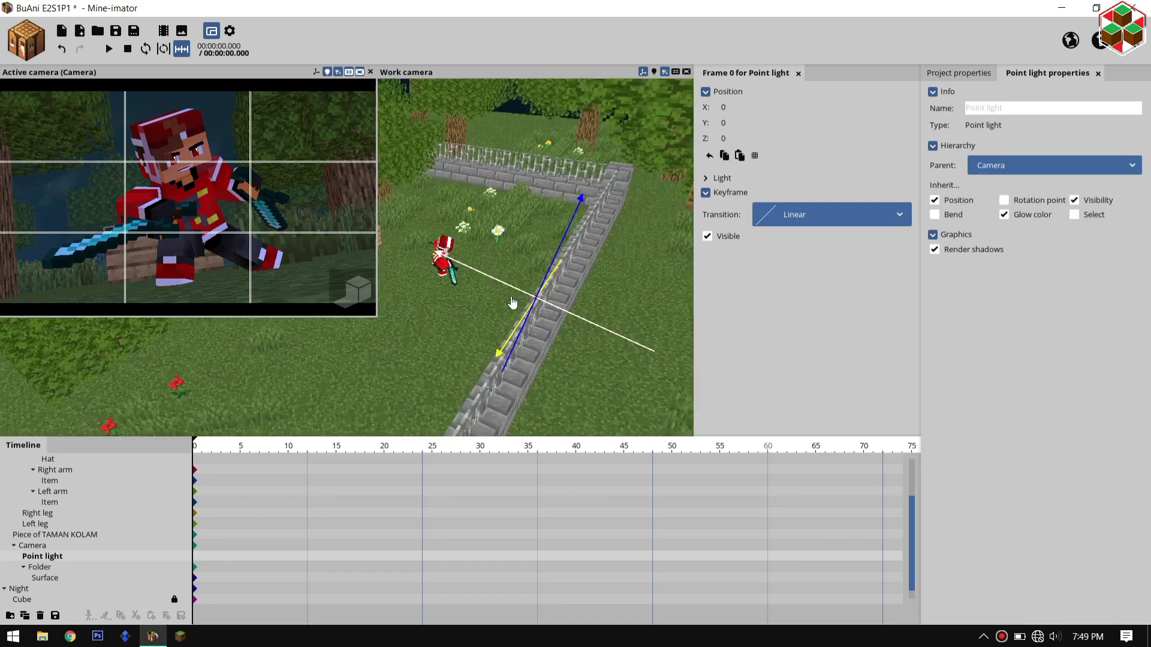
{"action": "left_click_drag", "start_coordinate": [512, 299], "coordinate": [443, 269]}
{"action": "left_click", "coordinate": [354, 288]}
Collapse the Male Superlite hierarchy and move the point light out of the Camera into the [Add Object Here] folder
{"action": "left_click_drag", "start_coordinate": [911, 501], "coordinate": [911, 459]}
{"action": "left_click", "coordinate": [44, 468]}
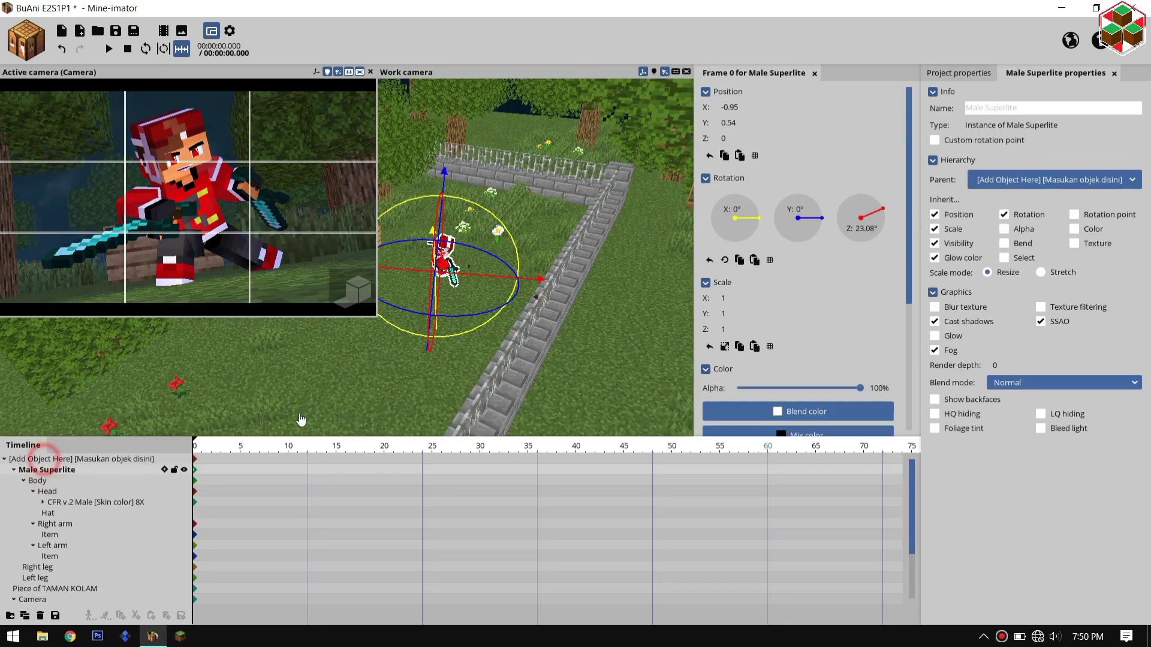
{"action": "left_click", "coordinate": [44, 459]}
{"action": "left_click", "coordinate": [14, 470]}
{"action": "left_click_drag", "start_coordinate": [36, 525], "coordinate": [47, 485]}
Set the point light's color to light red (FF6565)
{"action": "left_click", "coordinate": [722, 178]}
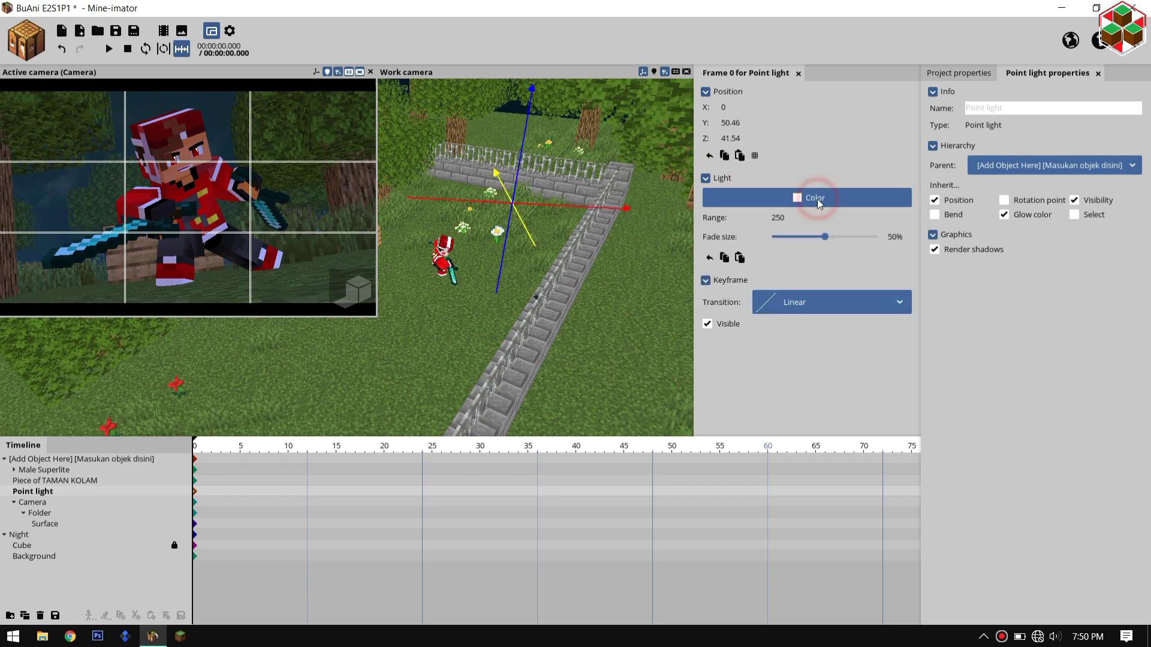
{"action": "left_click", "coordinate": [804, 198]}
{"action": "left_click", "coordinate": [574, 395]}
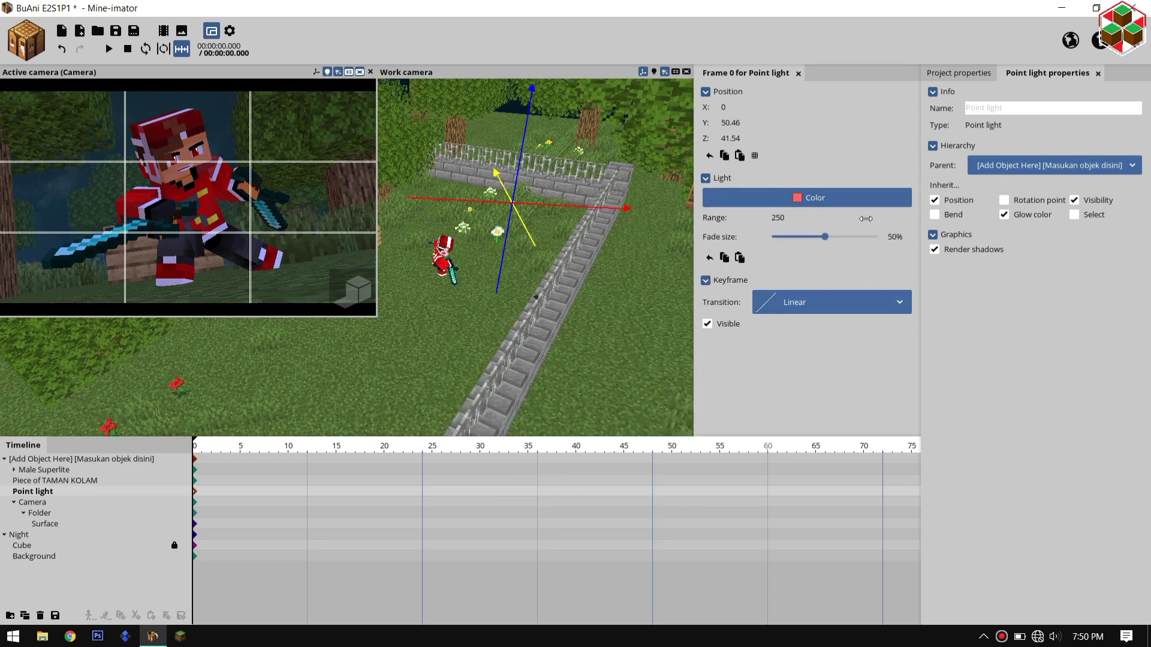
Move the point light to X -37.90, Y 30.45, Z -13.71 and set its range to 678.67
{"action": "left_click_drag", "start_coordinate": [623, 207], "coordinate": [628, 208]}
{"action": "left_click_drag", "start_coordinate": [496, 174], "coordinate": [647, 147]}
{"action": "left_click_drag", "start_coordinate": [575, 238], "coordinate": [432, 174]}
Set the shadow blur size to 18% in the render settings
{"action": "left_click", "coordinate": [230, 31]}
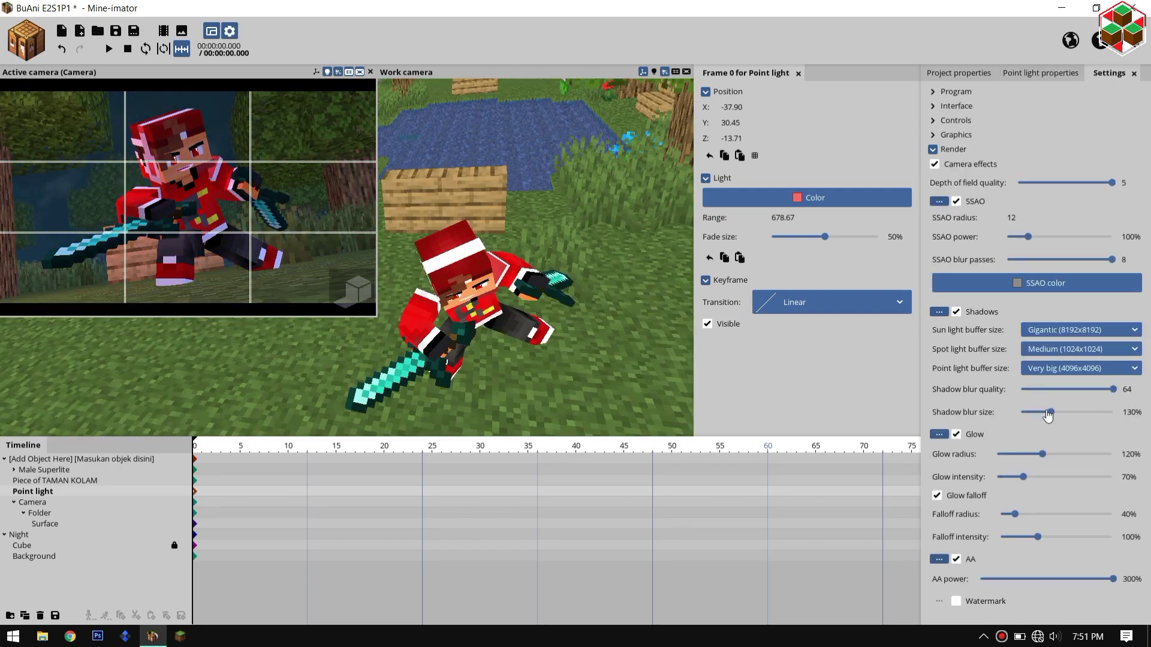
{"action": "left_click_drag", "start_coordinate": [1050, 414], "coordinate": [1025, 424]}
Shift the hue of the point light's color toward orange
{"action": "left_click", "coordinate": [807, 197]}
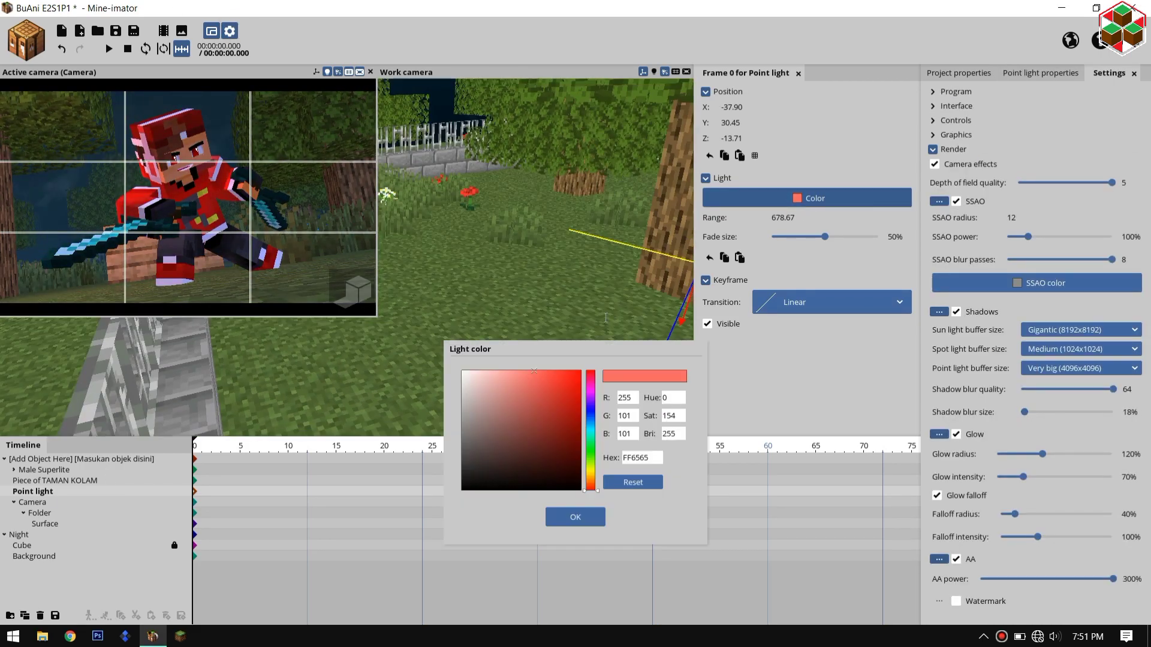
{"action": "left_click", "coordinate": [590, 356]}
{"action": "left_click", "coordinate": [575, 395]}
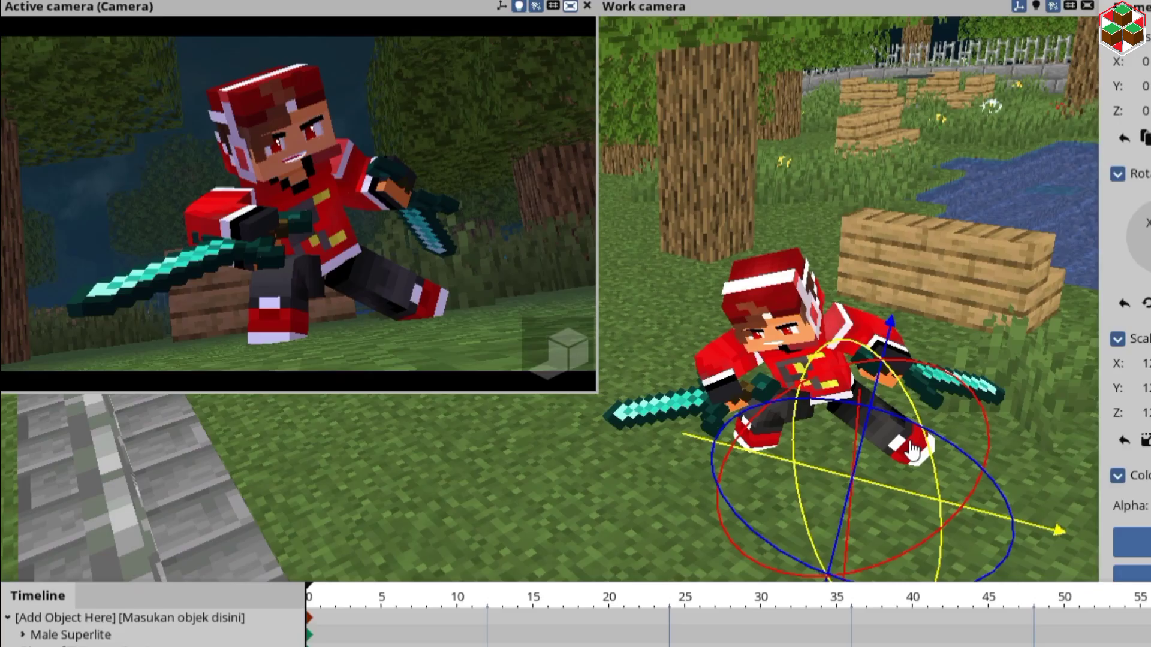
Rotate the Night folder's sky Cube to Y -188.59° and Z -28.59° and move it to Y -1921.22
{"action": "scroll", "coordinate": [911, 449], "scroll_direction": "down", "scroll_amount": 3}
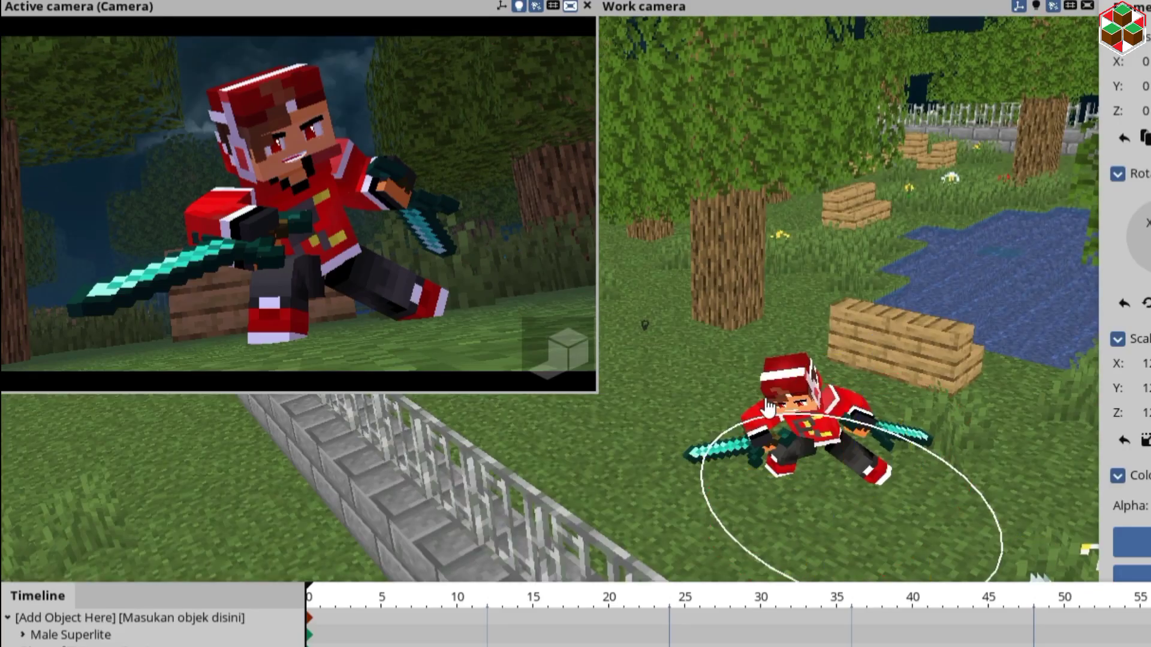
{"action": "left_click_drag", "start_coordinate": [873, 418], "coordinate": [954, 522]}
{"action": "left_click_drag", "start_coordinate": [962, 425], "coordinate": [842, 599]}
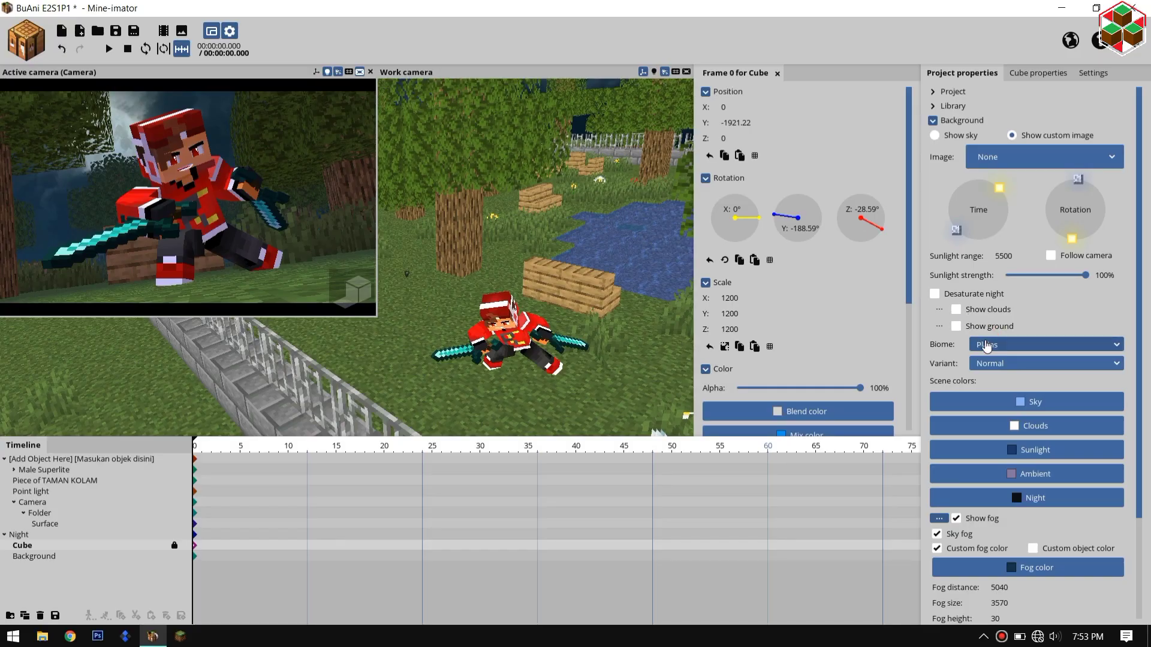
Switch the biome to Custom and recolor the grass muted green and the misc. foliage 00D87A
{"action": "left_click", "coordinate": [986, 346]}
{"action": "left_click", "coordinate": [1009, 433]}
{"action": "left_click", "coordinate": [1072, 427]}
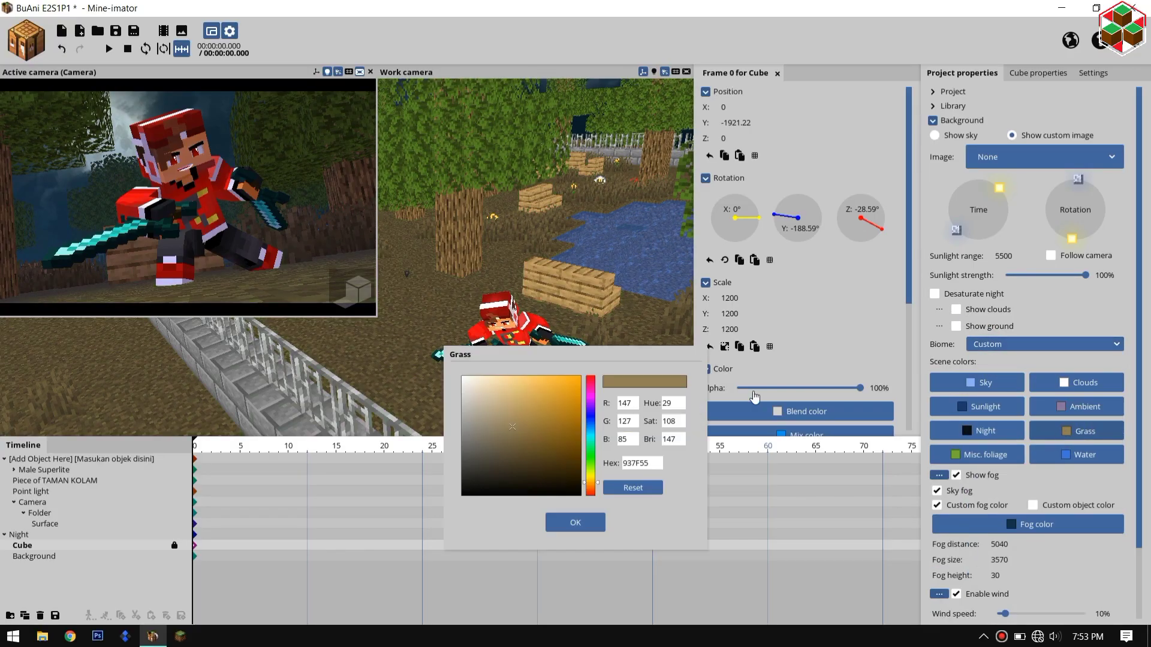
{"action": "left_click_drag", "start_coordinate": [593, 331], "coordinate": [594, 326]}
{"action": "left_click", "coordinate": [573, 401]}
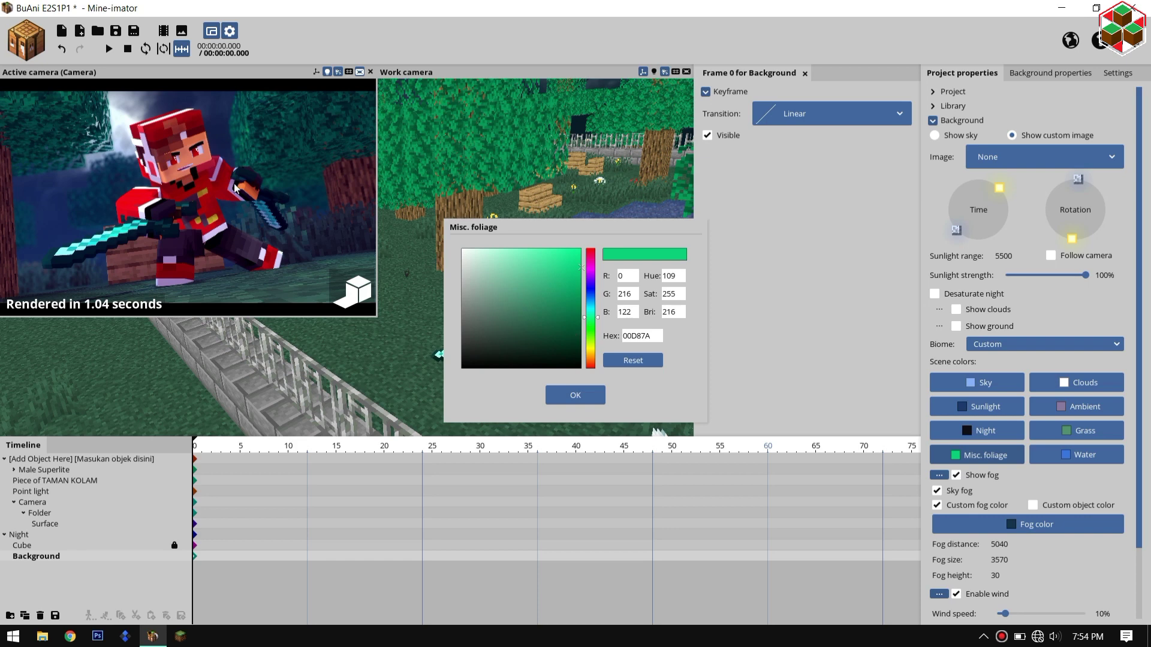
{"action": "left_click", "coordinate": [575, 395]}
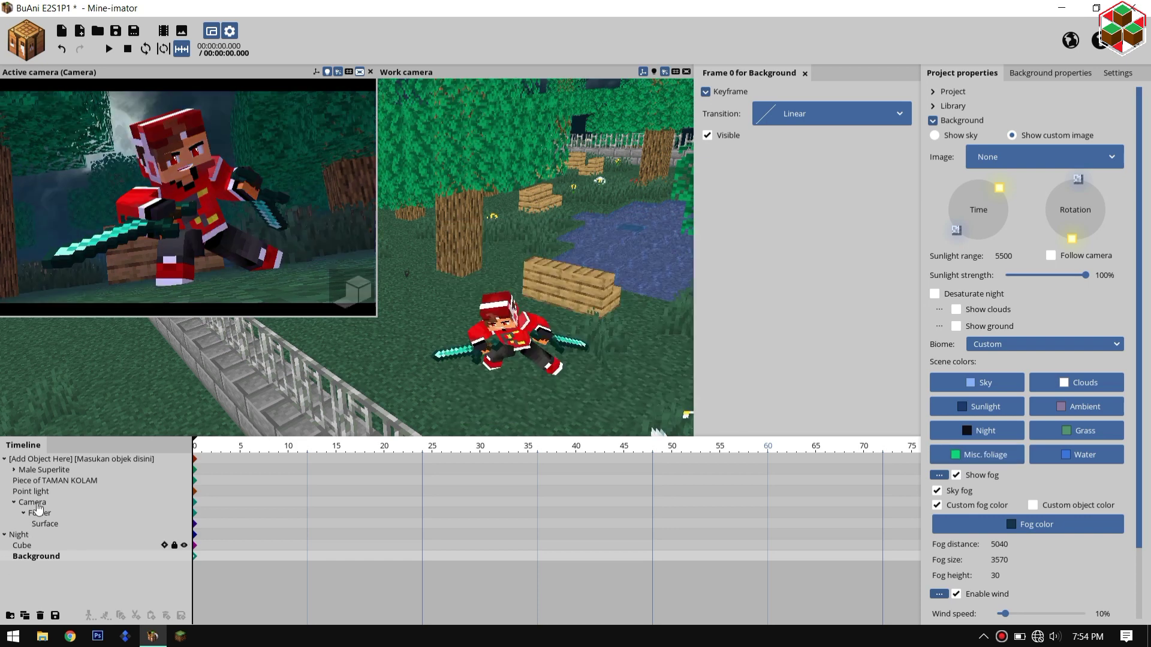
{"action": "left_click", "coordinate": [971, 293]}
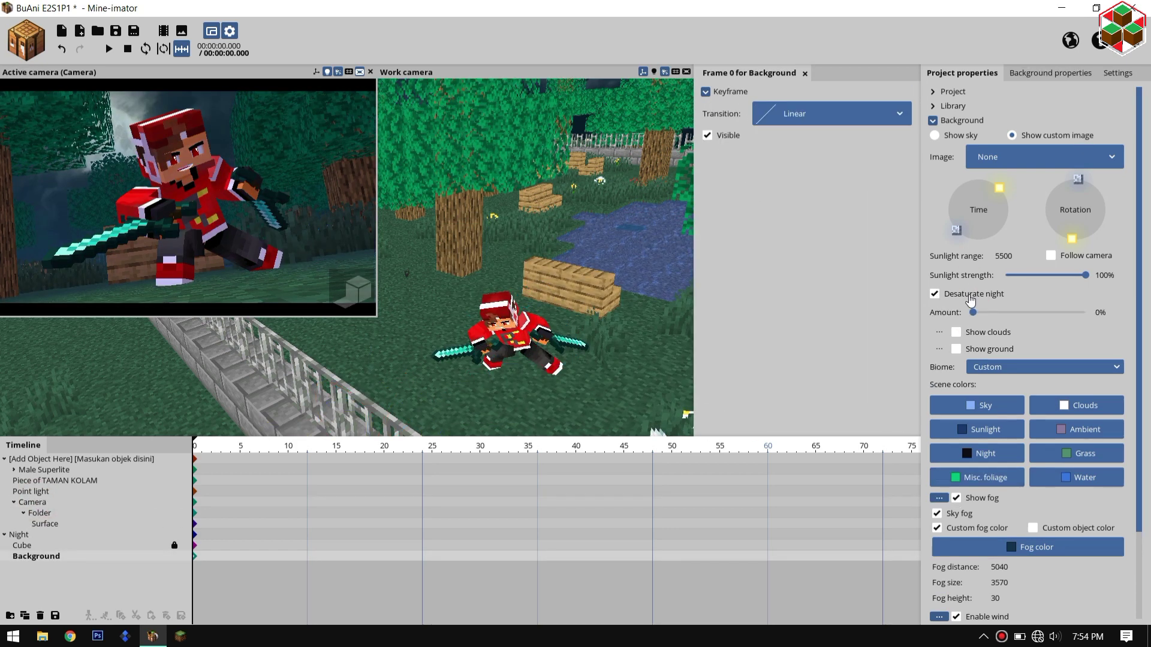
{"action": "left_click", "coordinate": [971, 296]}
Enable the camera's vignette, raise its softness to the maximum, and preview the render
{"action": "left_click", "coordinate": [34, 502]}
{"action": "scroll", "coordinate": [743, 336], "scroll_direction": "down", "scroll_amount": 10}
{"action": "left_click", "coordinate": [744, 324]}
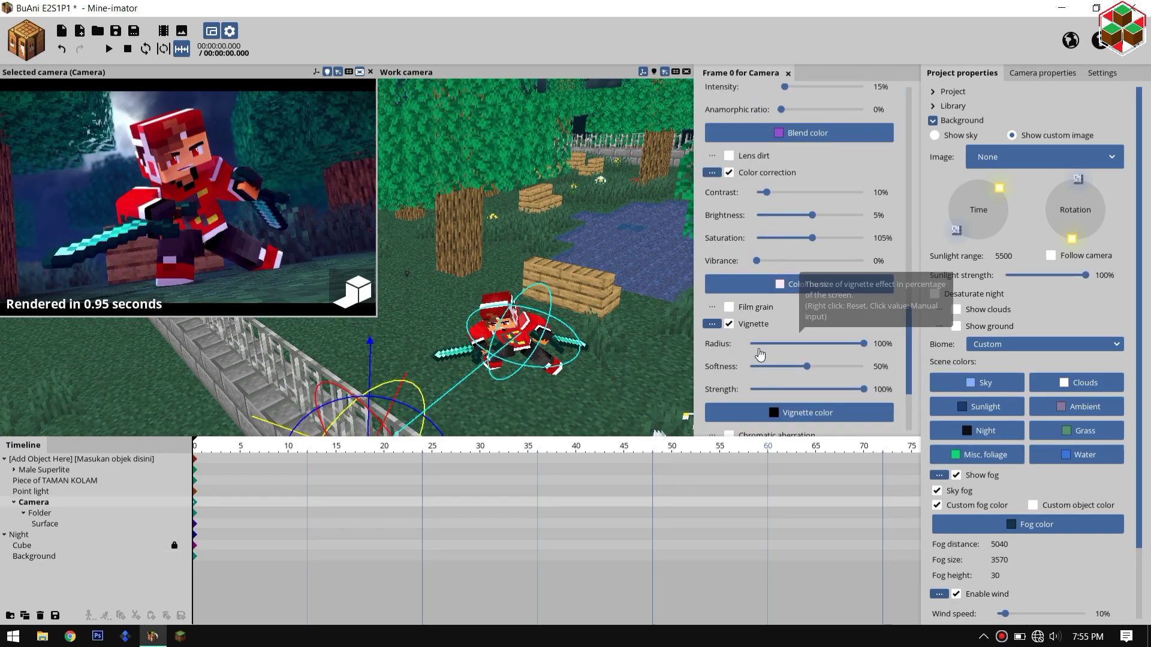
{"action": "left_click_drag", "start_coordinate": [807, 367], "coordinate": [866, 367]}
{"action": "mouse_move", "coordinate": [864, 345]}
{"action": "left_mouse_down"}
{"action": "mouse_move", "coordinate": [810, 346]}
{"action": "mouse_move", "coordinate": [864, 345]}
{"action": "left_mouse_up"}
{"action": "left_click", "coordinate": [354, 294]}
Try yellow-green DEFF00 as the point light's color and preview the render
{"action": "left_click", "coordinate": [31, 491]}
{"action": "left_click", "coordinate": [807, 199]}
{"action": "left_click", "coordinate": [590, 344]}
{"action": "left_click", "coordinate": [348, 295]}
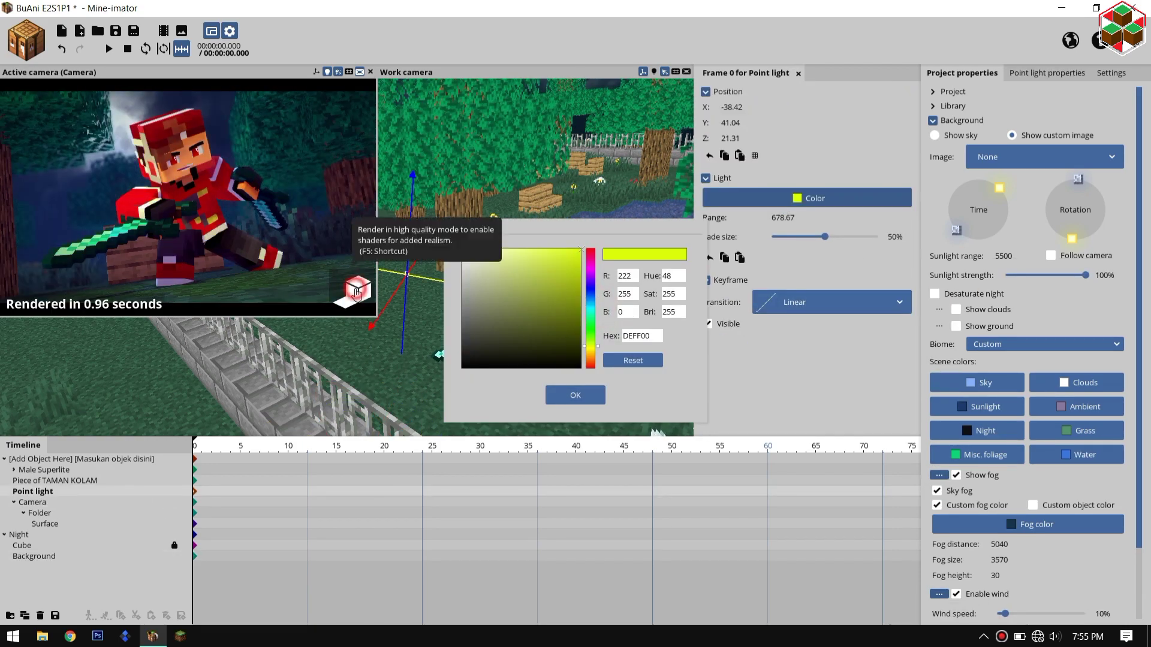
{"action": "left_click", "coordinate": [347, 295]}
Set the point light's color to white and save the project
{"action": "left_click", "coordinate": [591, 279]}
{"action": "left_click", "coordinate": [575, 395]}
{"action": "key", "text": "ctrl+s"}
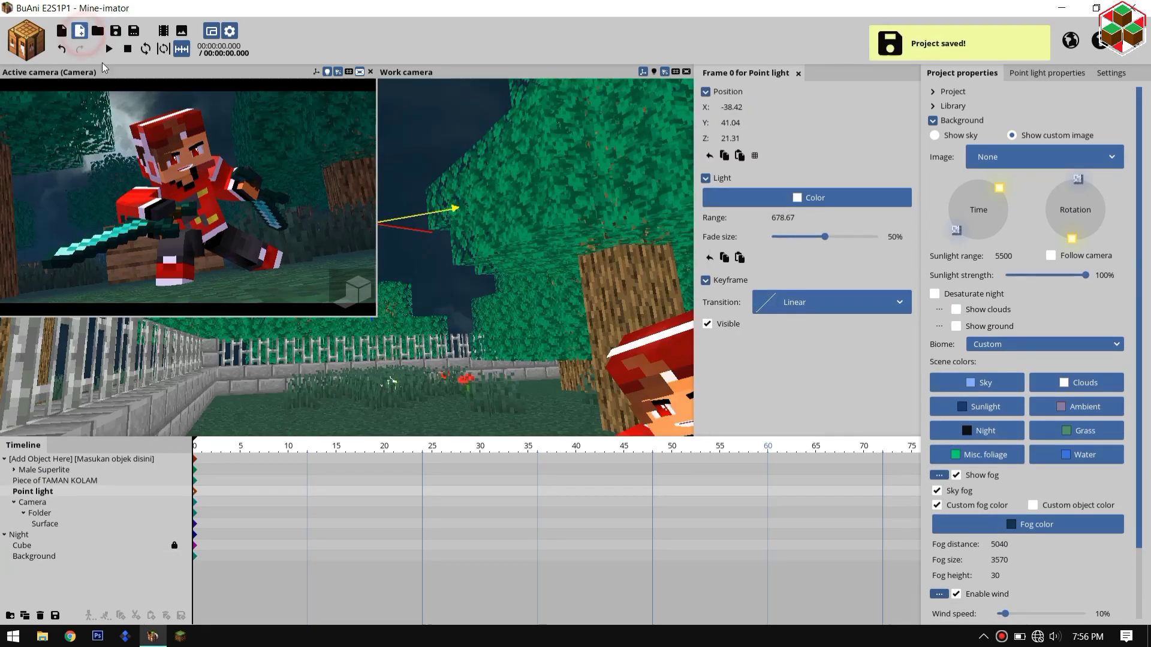
Import the Male Full Extrude model, assign it to the Male Superlite character, and preview the render
{"action": "key", "text": "ctrl+i"}
{"action": "left_click", "coordinate": [702, 234]}
{"action": "left_click", "coordinate": [808, 503]}
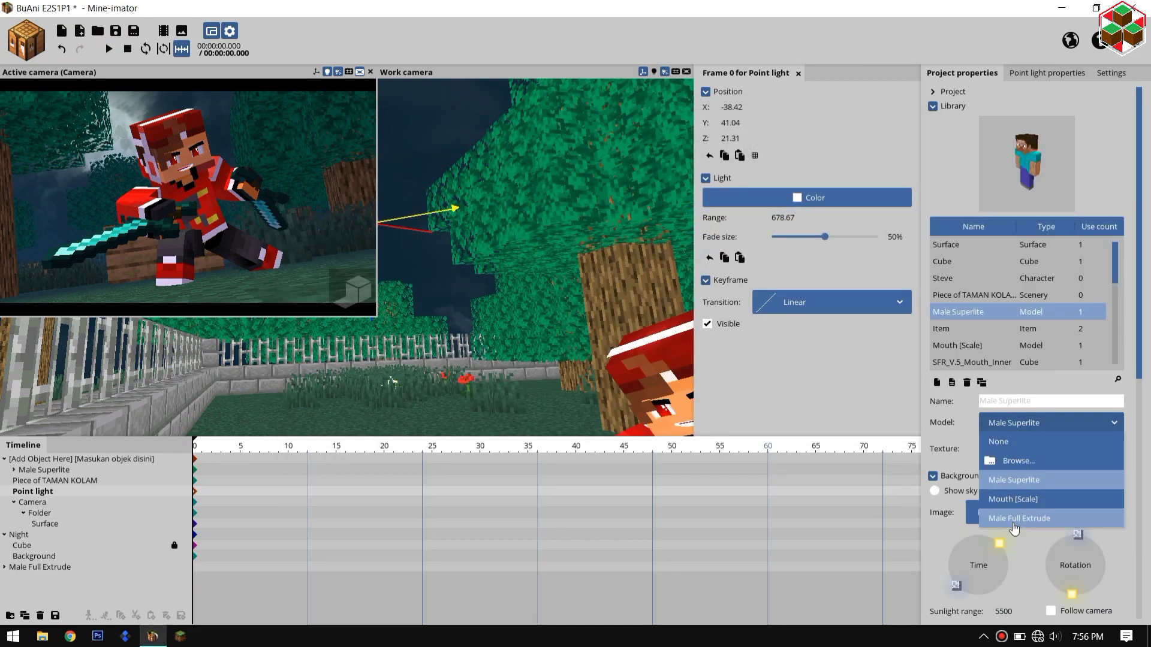
{"action": "left_click", "coordinate": [1015, 518]}
{"action": "left_click", "coordinate": [352, 292]}
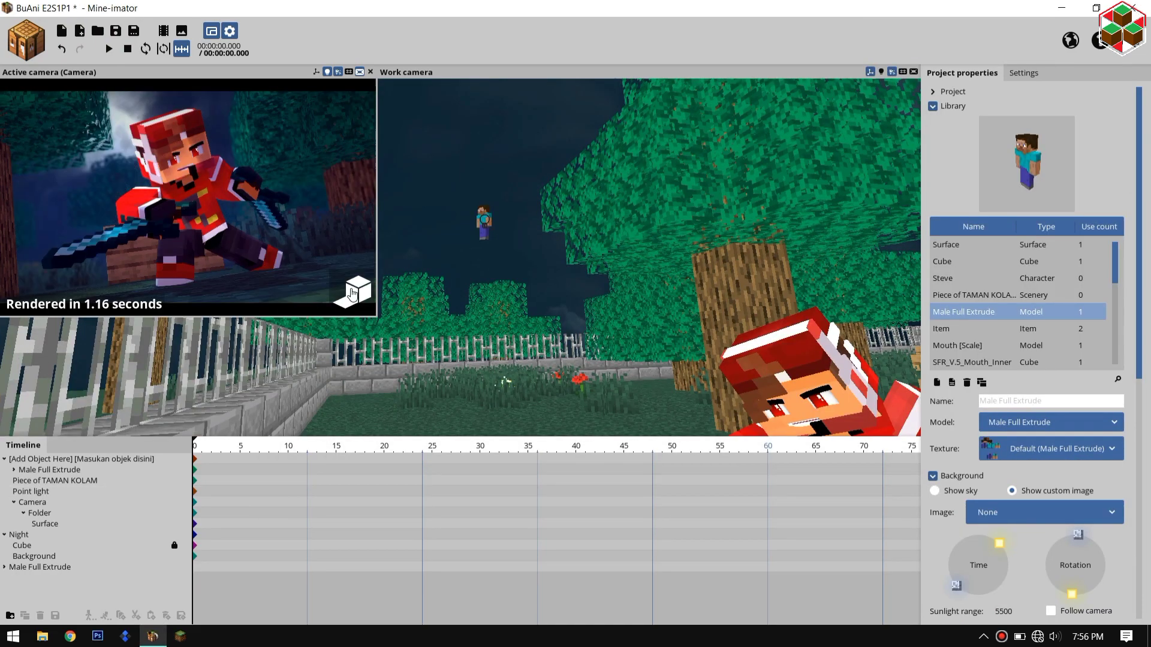
{"action": "left_click", "coordinate": [374, 308]}
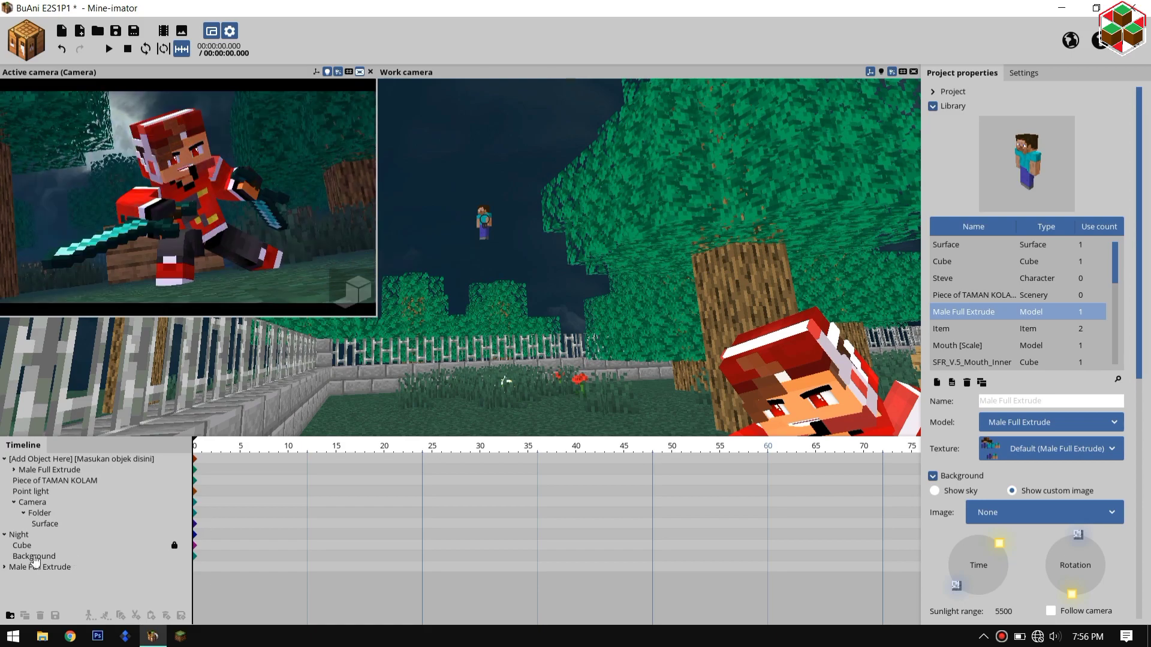
Delete the extra Male Full Extrude object outside the folders and preview the render
{"action": "left_click", "coordinate": [25, 567]}
{"action": "key", "text": "Delete"}
{"action": "left_click", "coordinate": [348, 285]}
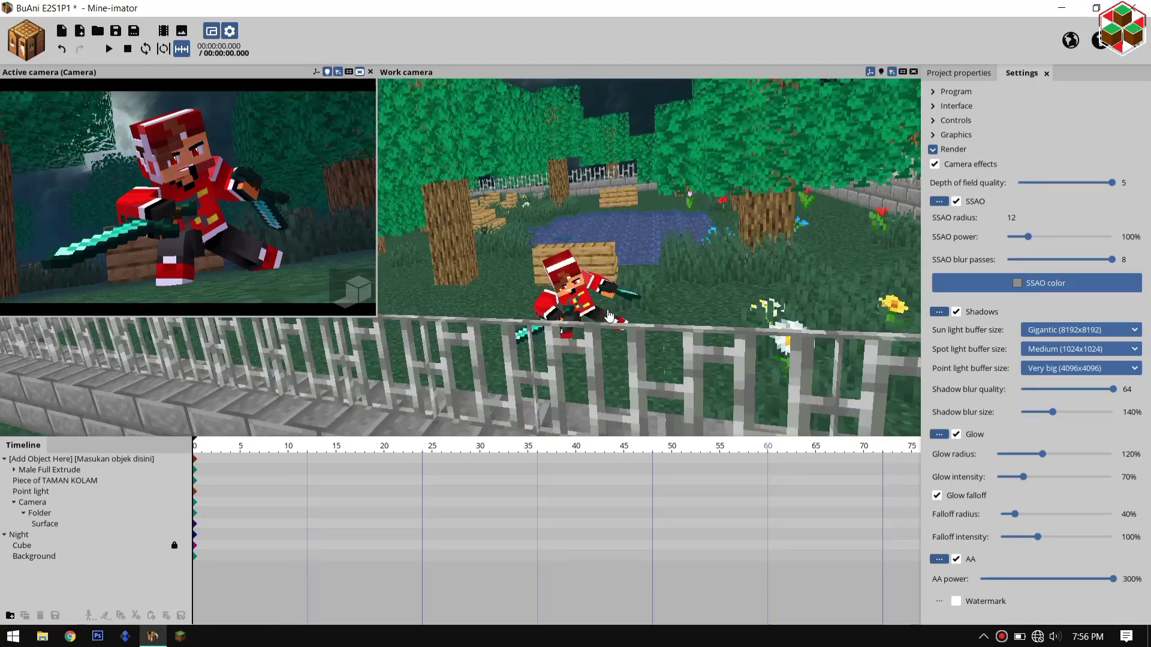
Move the point light to X 8.54, Y 41.04, Z 48.74 and change its color to a pale warm white
{"action": "left_click", "coordinate": [45, 523]}
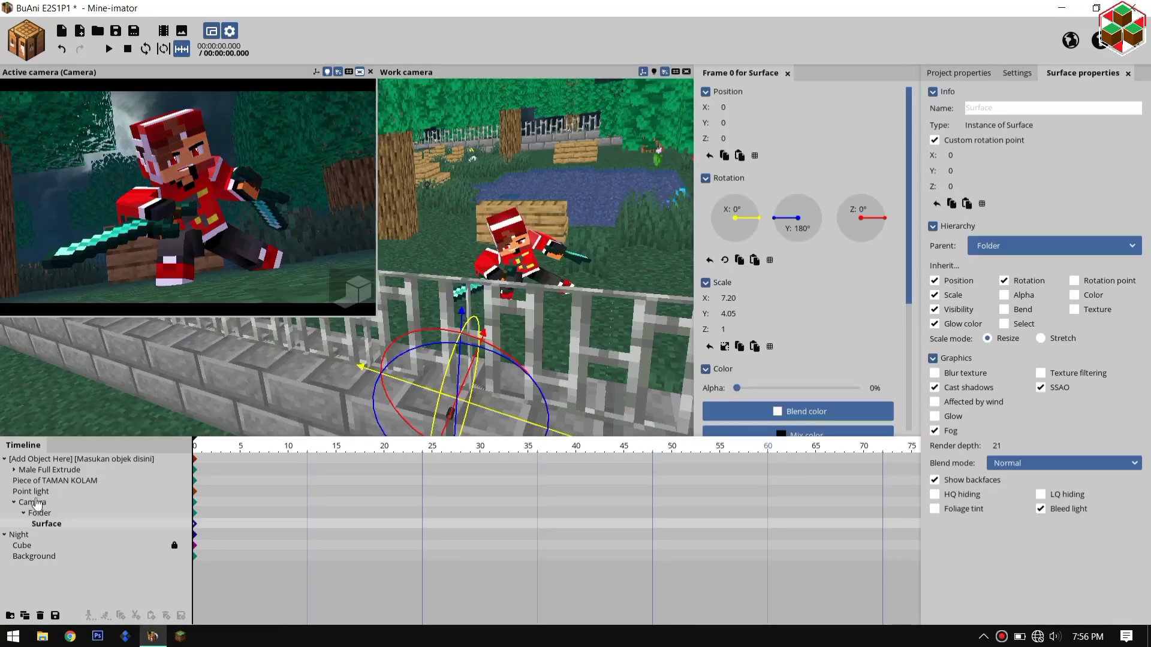
{"action": "left_click", "coordinate": [31, 491]}
{"action": "left_click", "coordinate": [807, 198]}
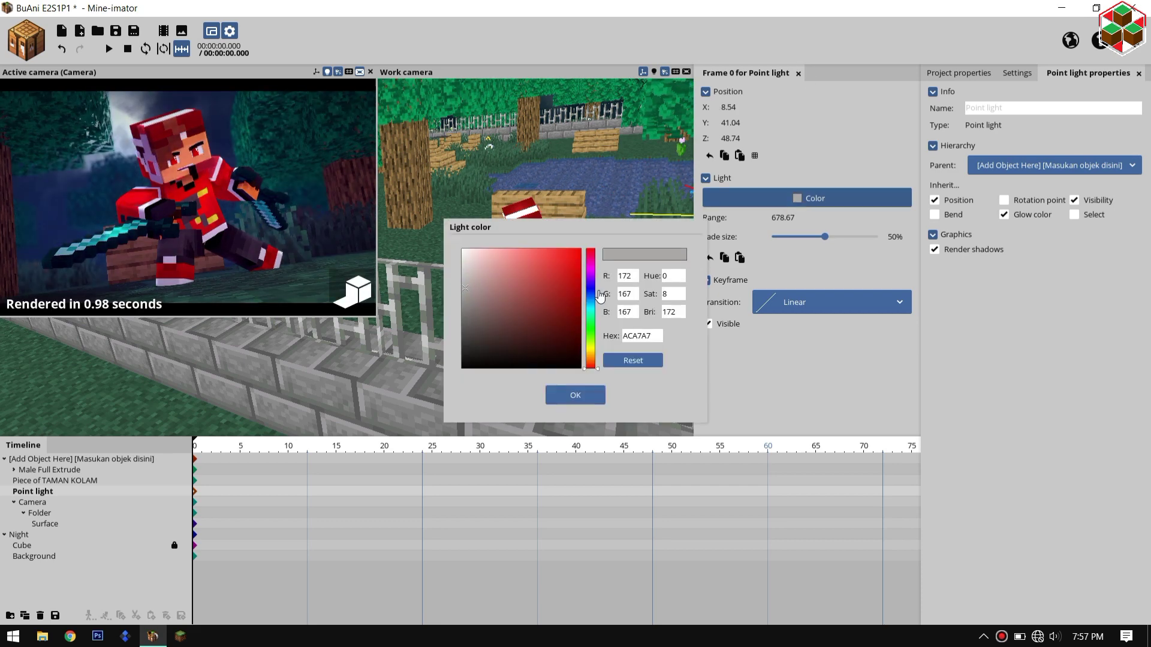
{"action": "left_click", "coordinate": [591, 346]}
{"action": "left_click", "coordinate": [483, 296]}
{"action": "left_click", "coordinate": [575, 395]}
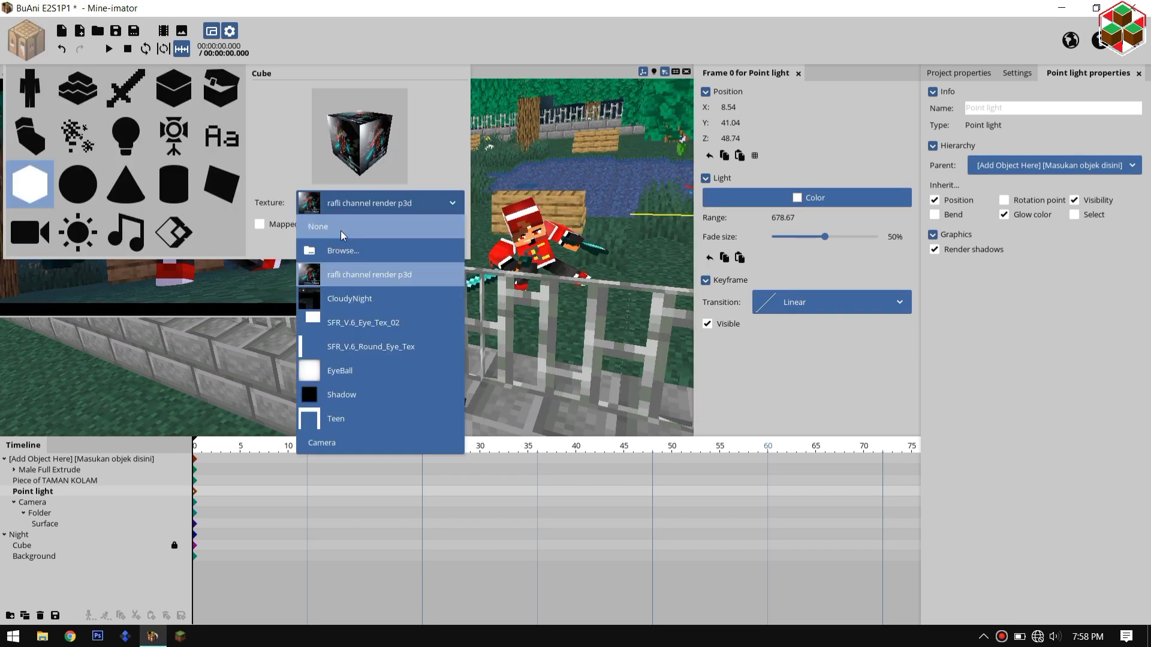
Add a cube with no texture to the scene
{"action": "left_click", "coordinate": [360, 204]}
{"action": "left_click", "coordinate": [359, 245]}
{"action": "left_click", "coordinate": [358, 245]}
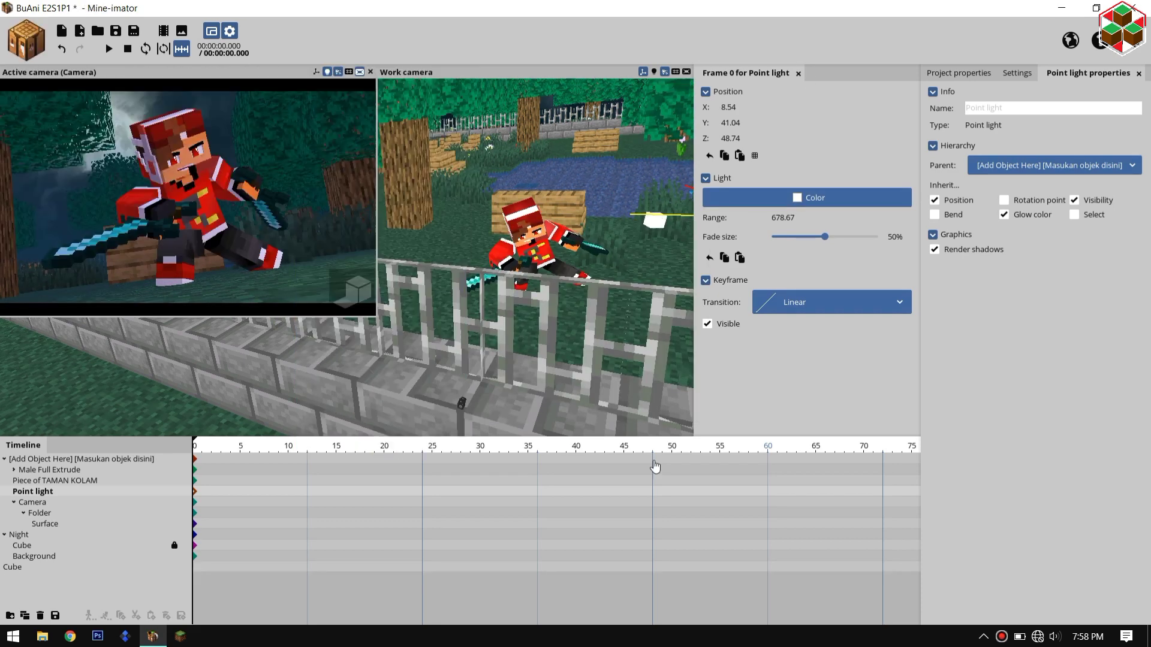
Turn off the new cube's shadow casting, set its brightness to 100%, and enable glow with a yellow glow color
{"action": "left_click", "coordinate": [660, 227]}
{"action": "right_click_drag", "start_coordinate": [594, 164], "coordinate": [678, 157]}
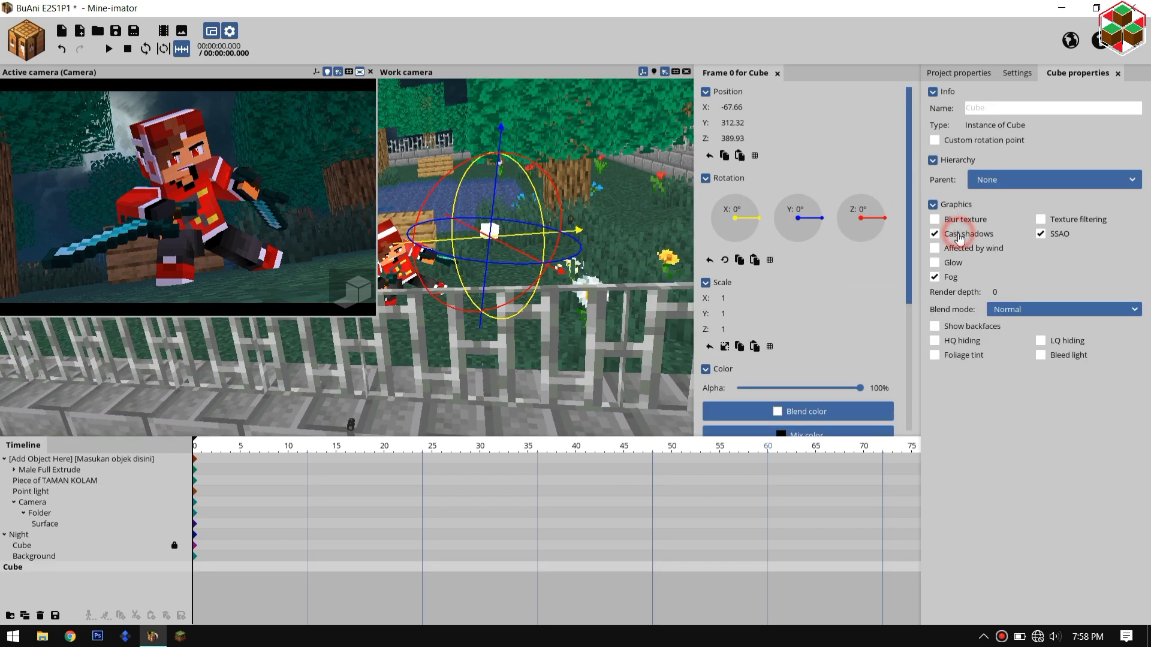
{"action": "left_click", "coordinate": [909, 328]}
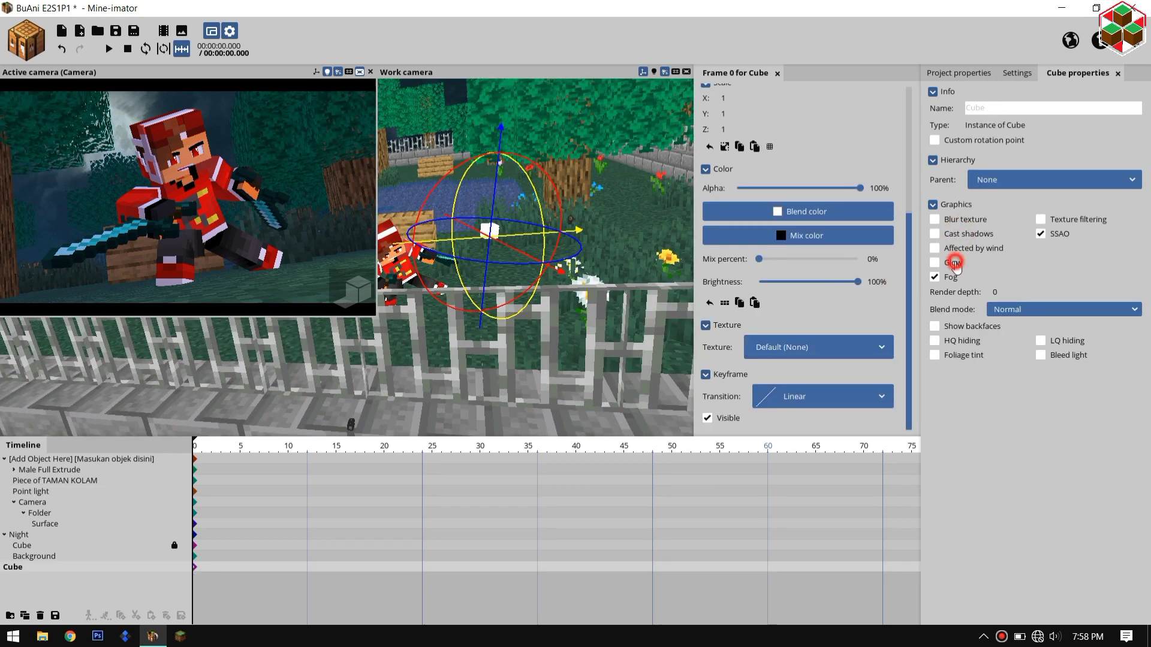
{"action": "left_click", "coordinate": [935, 263]}
{"action": "left_click", "coordinate": [875, 240]}
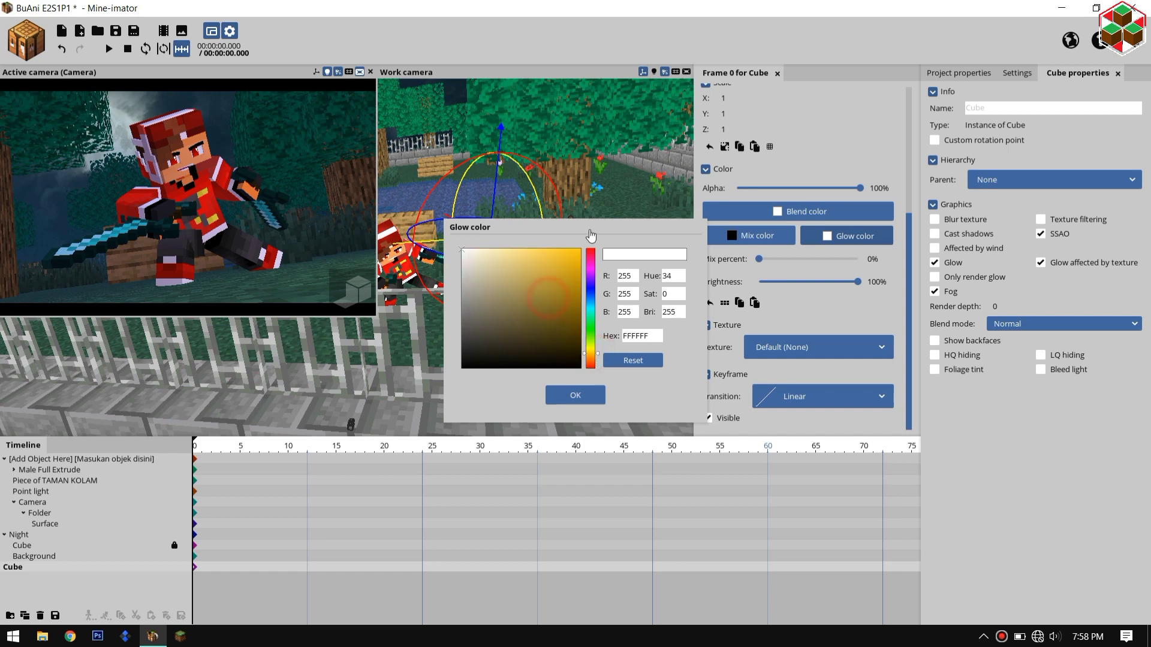
{"action": "left_click", "coordinate": [575, 395]}
Set the cube's blend color to yellow FFFD57
{"action": "left_click", "coordinate": [806, 212]}
{"action": "left_click", "coordinate": [534, 249]}
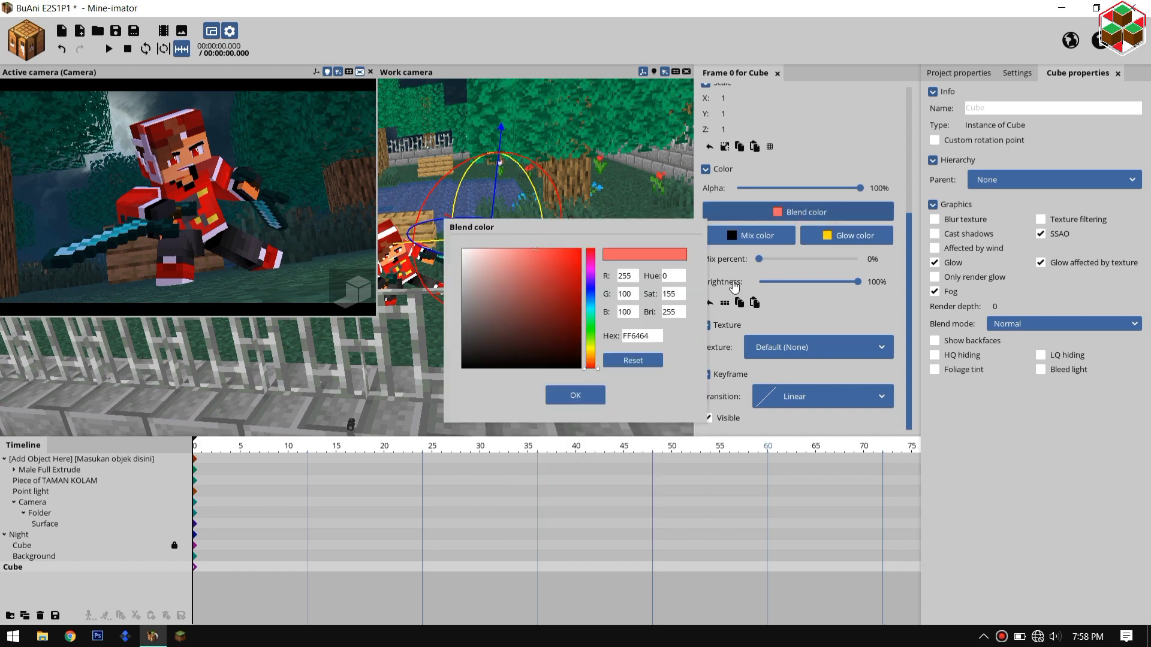
{"action": "left_click_drag", "start_coordinate": [591, 354], "coordinate": [592, 333]}
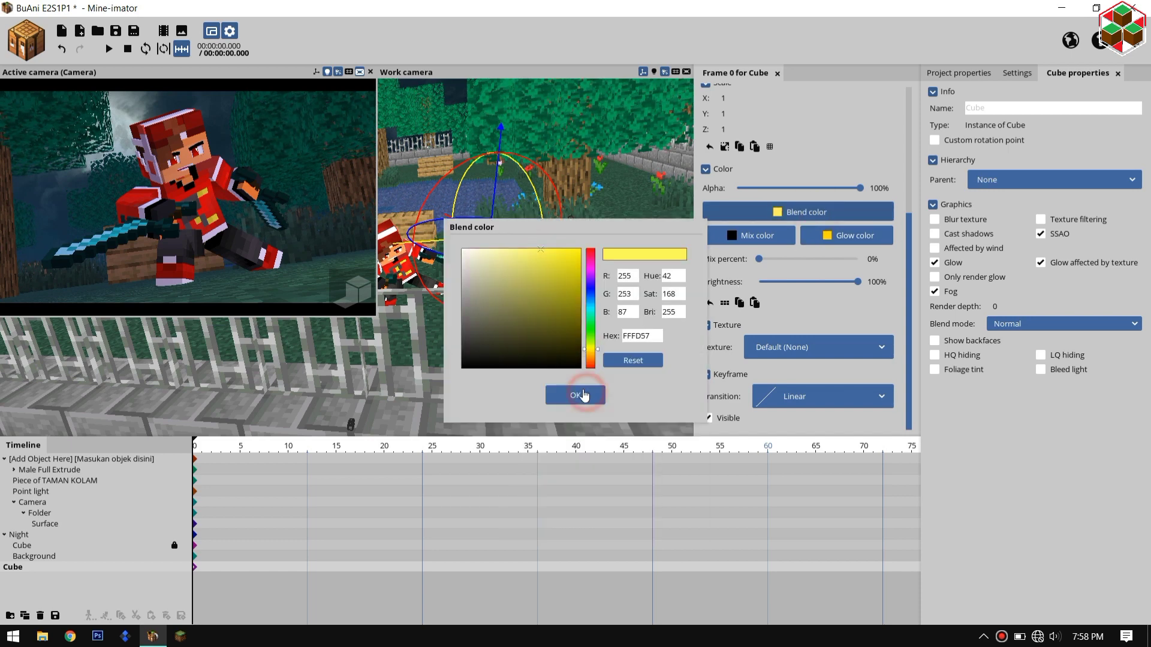
{"action": "left_click", "coordinate": [574, 395]}
Move the yellow cube into the grassy area near the character
{"action": "left_click_drag", "start_coordinate": [479, 237], "coordinate": [622, 349]}
{"action": "left_click_drag", "start_coordinate": [512, 275], "coordinate": [501, 269]}
{"action": "left_click_drag", "start_coordinate": [625, 238], "coordinate": [689, 288]}
{"action": "left_click_drag", "start_coordinate": [467, 298], "coordinate": [691, 130]}
{"action": "left_click_drag", "start_coordinate": [487, 223], "coordinate": [495, 191]}
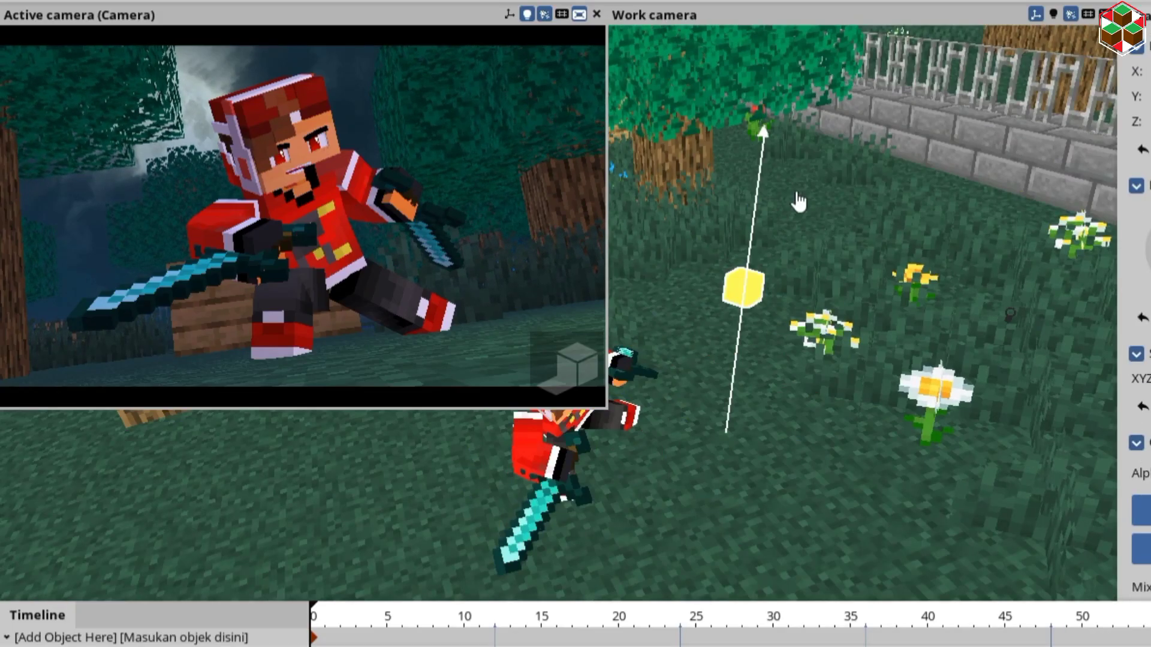
Scatter small glowing yellow cube copies at different heights over the grass as fireflies
{"action": "left_click_drag", "start_coordinate": [1011, 314], "coordinate": [779, 287]}
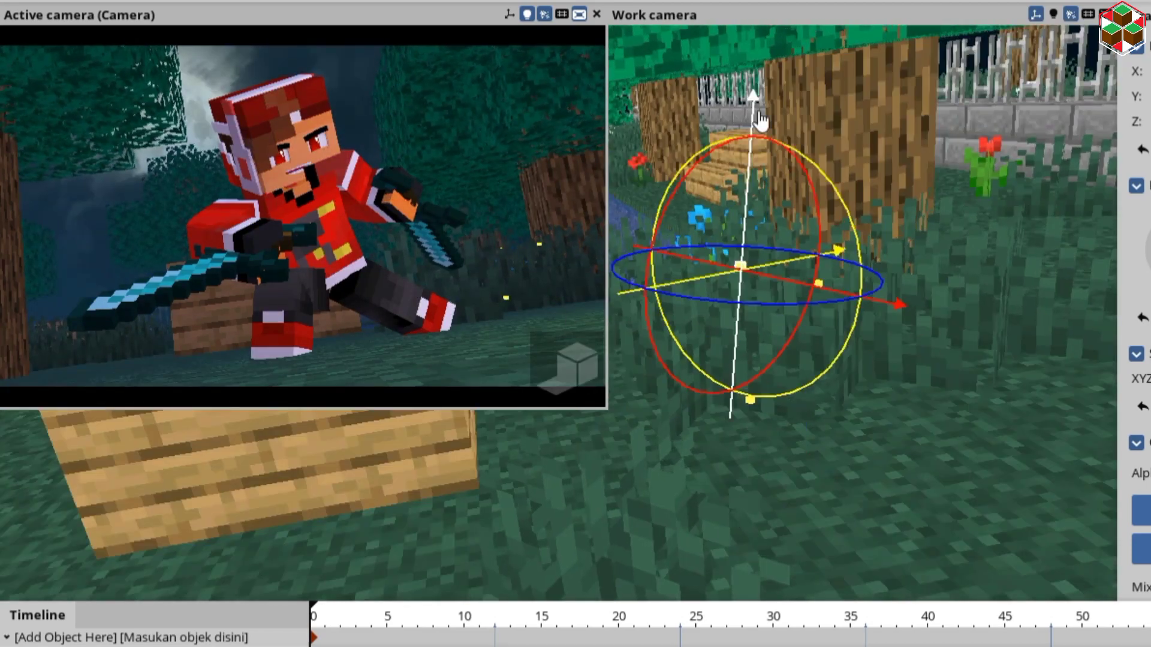
{"action": "left_click_drag", "start_coordinate": [760, 118], "coordinate": [761, 78]}
{"action": "left_click_drag", "start_coordinate": [675, 234], "coordinate": [682, 360]}
{"action": "left_click", "coordinate": [760, 260]}
{"action": "left_click_drag", "start_coordinate": [760, 260], "coordinate": [777, 239]}
{"action": "left_click", "coordinate": [702, 385]}
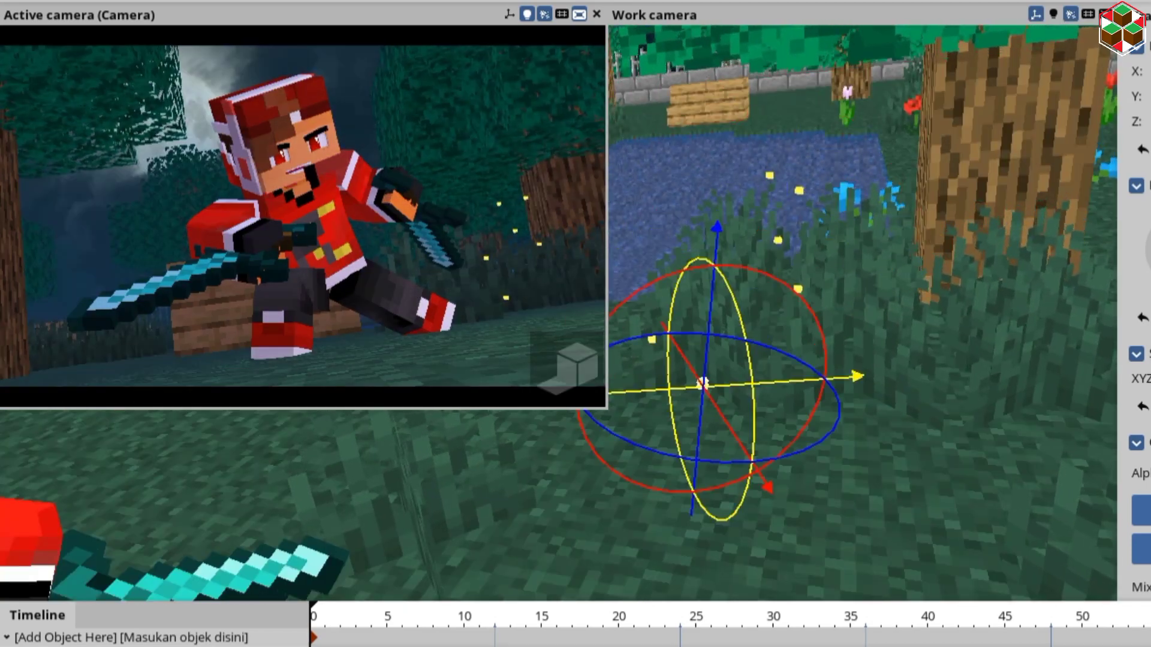
Place more firefly cubes around the character and check the camera settings and rendered view
{"action": "left_click_drag", "start_coordinate": [41, 522], "coordinate": [33, 580]}
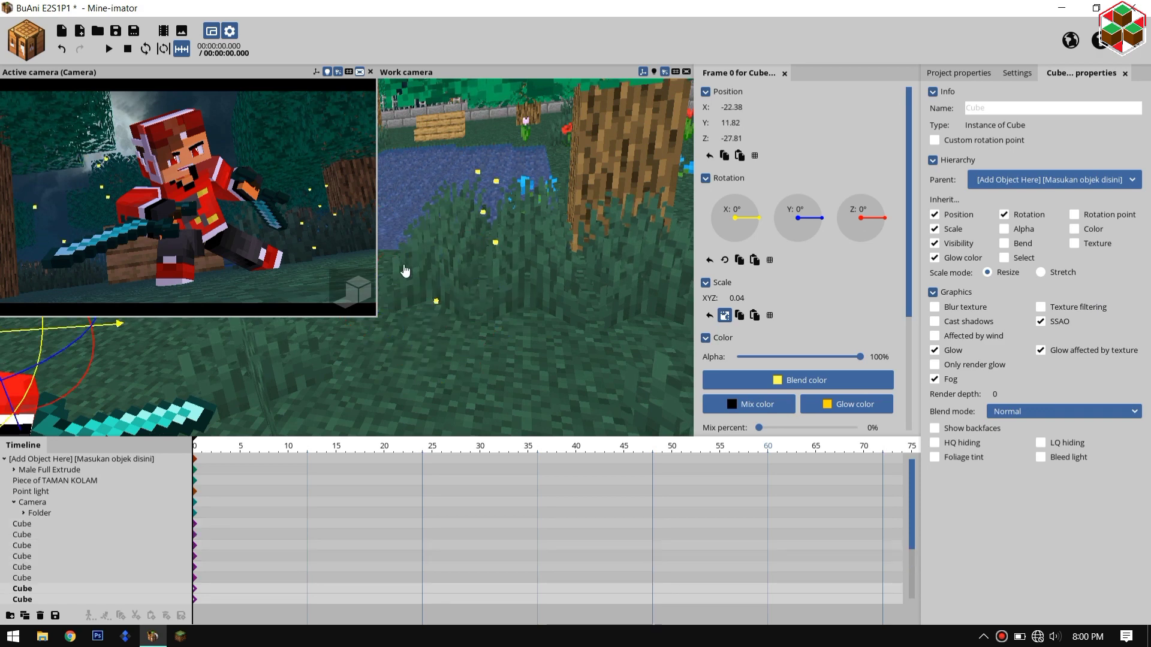
{"action": "left_click_drag", "start_coordinate": [461, 160], "coordinate": [575, 203]}
{"action": "left_click", "coordinate": [361, 293]}
{"action": "left_click", "coordinate": [361, 293]}
{"action": "left_click", "coordinate": [33, 502]}
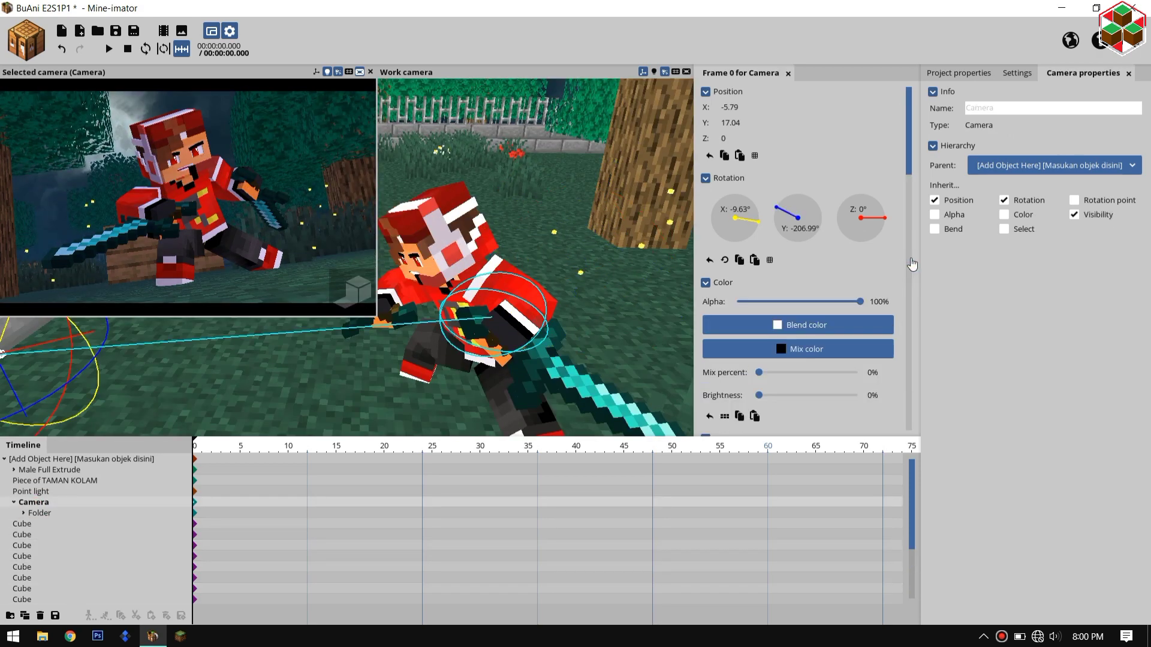
{"action": "left_click_drag", "start_coordinate": [909, 144], "coordinate": [909, 366]}
{"action": "left_click", "coordinate": [352, 293]}
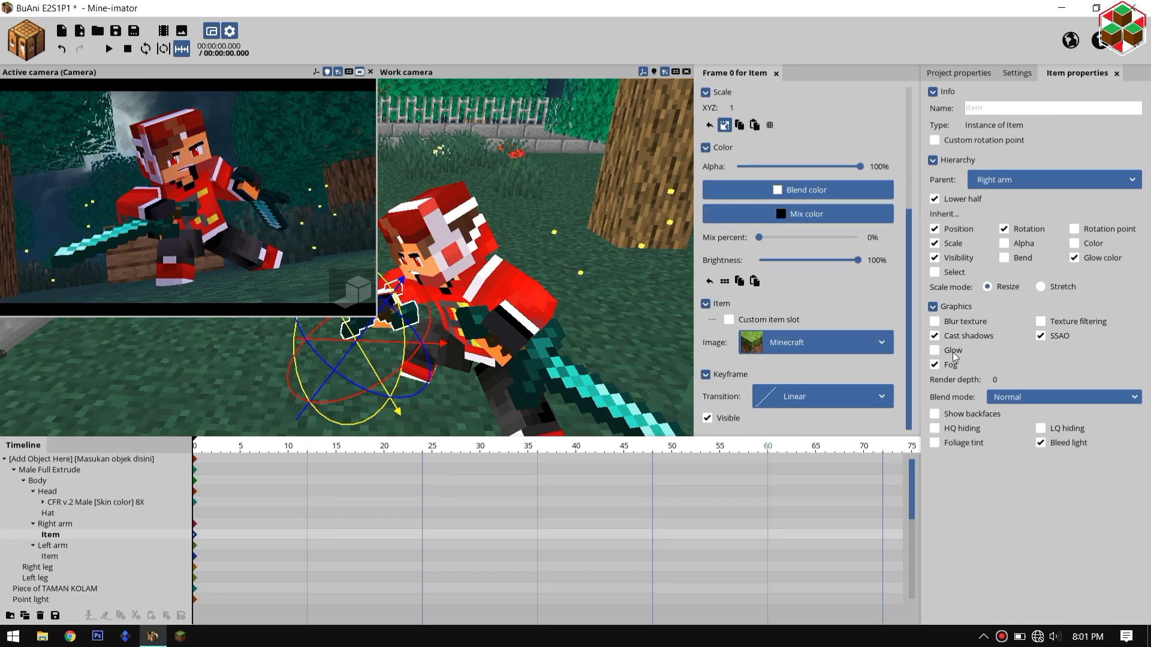
Enable glow on the right arm's sword with the dark blue glow color 00143D
{"action": "left_click", "coordinate": [952, 352]}
{"action": "left_click", "coordinate": [806, 219]}
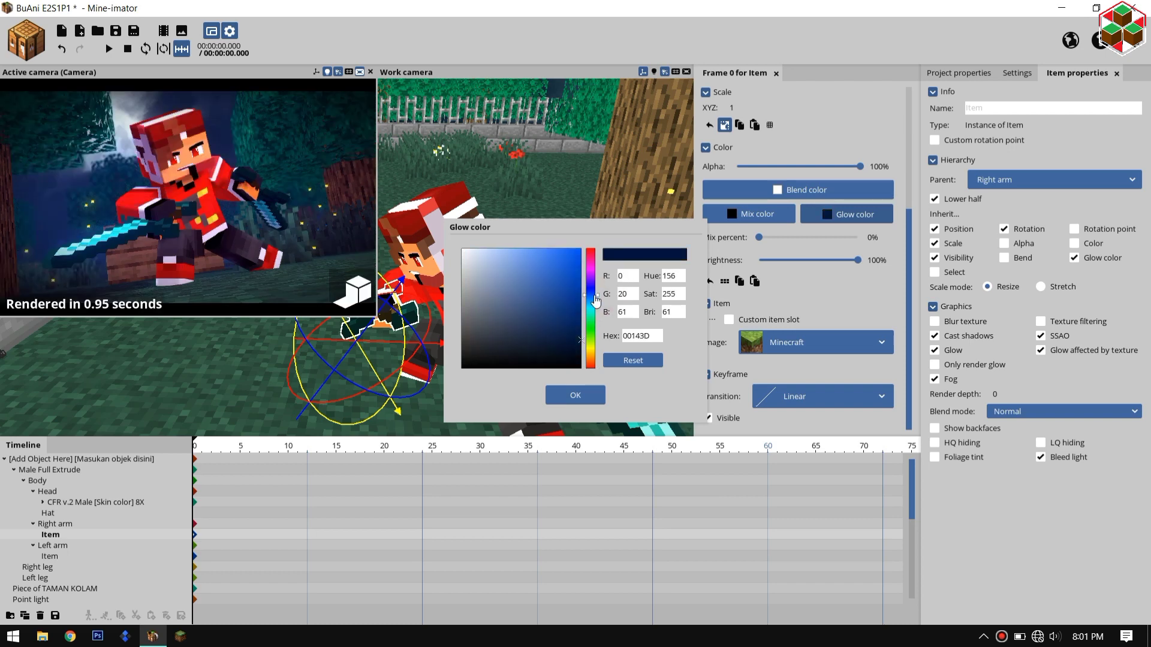
{"action": "left_click", "coordinate": [583, 397]}
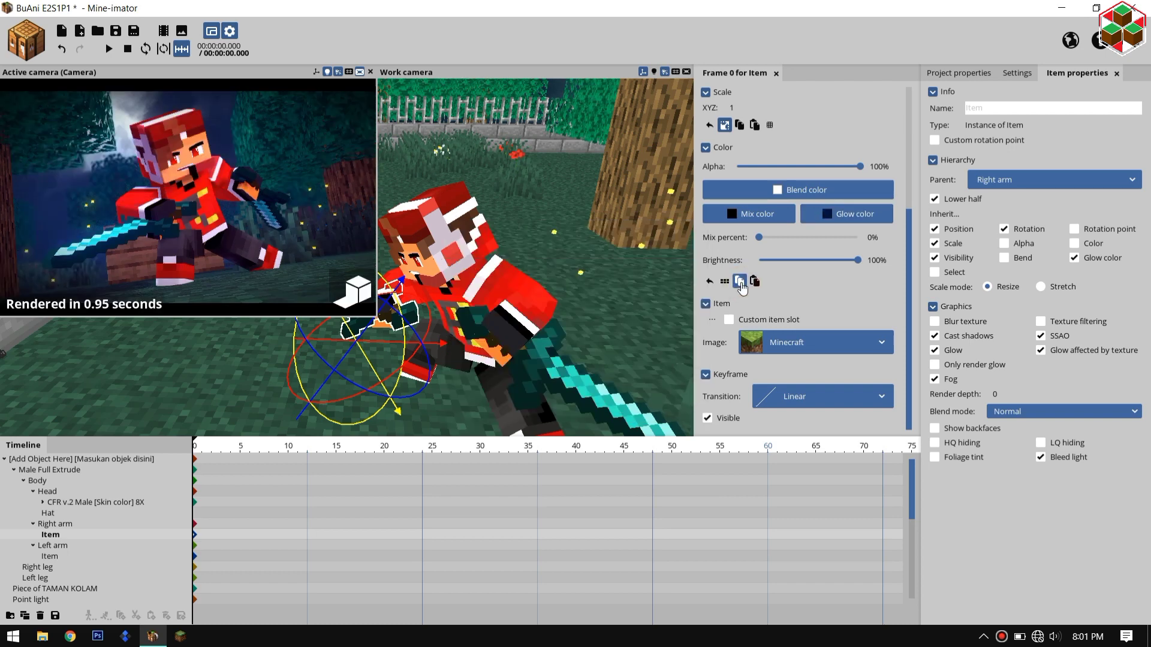
Copy the right sword's color settings to the left arm's sword and enable its glow
{"action": "left_click", "coordinate": [554, 375]}
{"action": "left_click", "coordinate": [754, 281]}
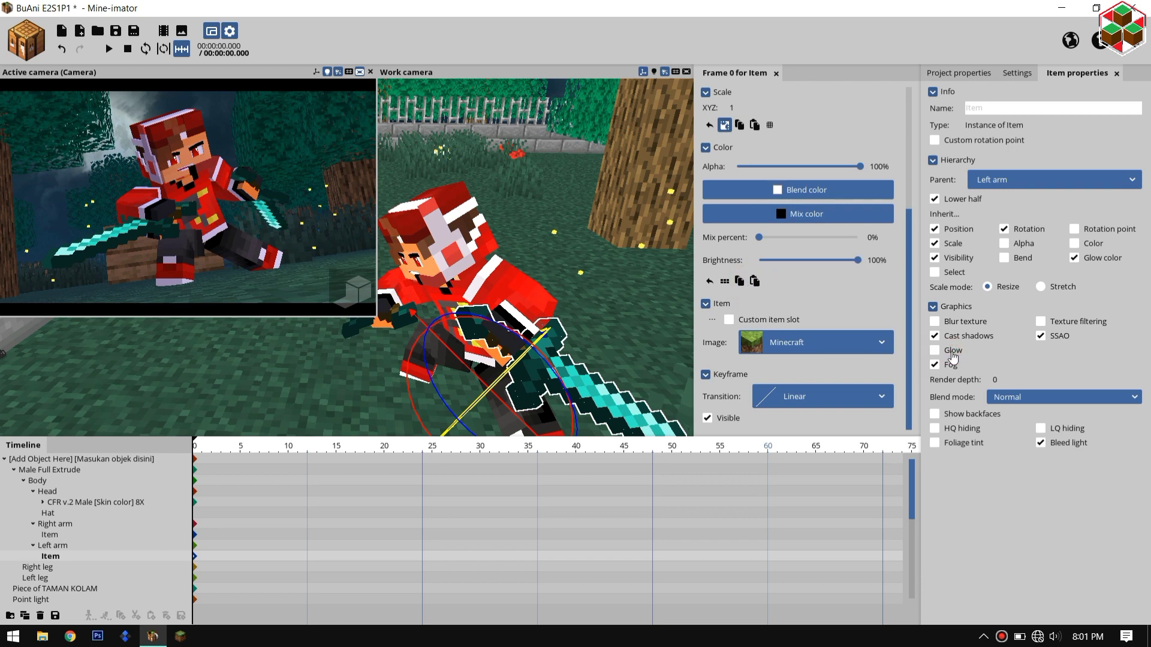
{"action": "left_click", "coordinate": [952, 353]}
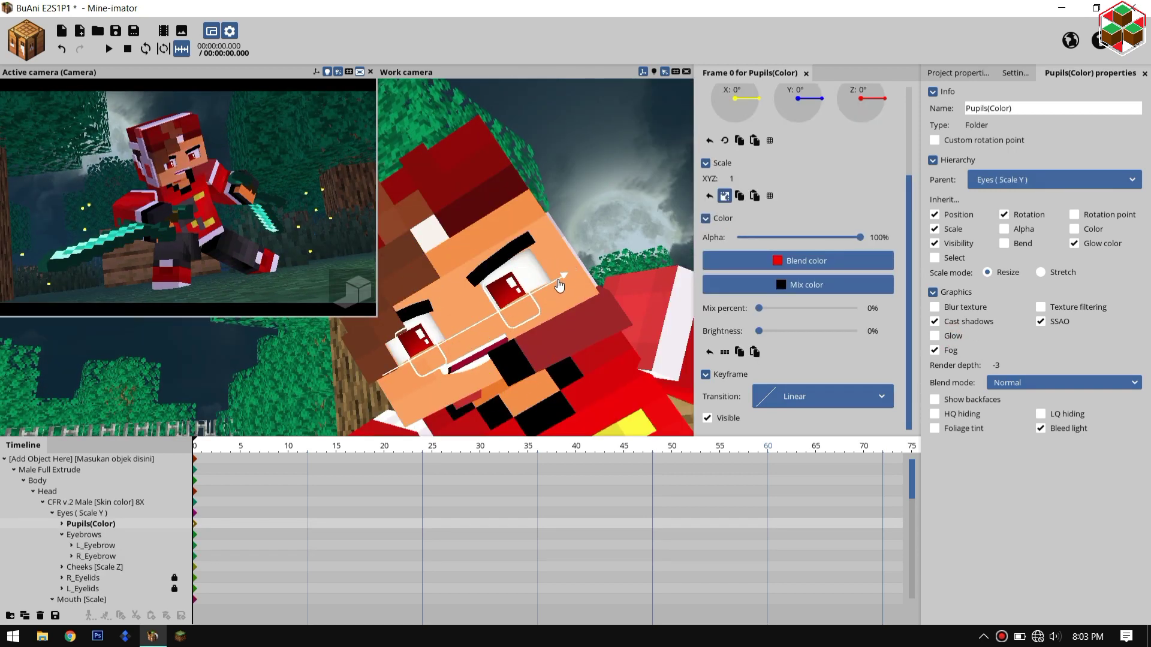
Nudge the pupils, edit the scale of R.Pupile and L.Pupile on separate axes, and preview the render
{"action": "left_click_drag", "start_coordinate": [411, 236], "coordinate": [404, 224]}
{"action": "left_click", "coordinate": [62, 523]}
{"action": "left_click", "coordinate": [104, 546]}
{"action": "left_click", "coordinate": [108, 589], "text": "shift"}
{"action": "left_click", "coordinate": [725, 196]}
{"action": "left_click", "coordinate": [740, 180]}
{"action": "key", "text": "Tab"}
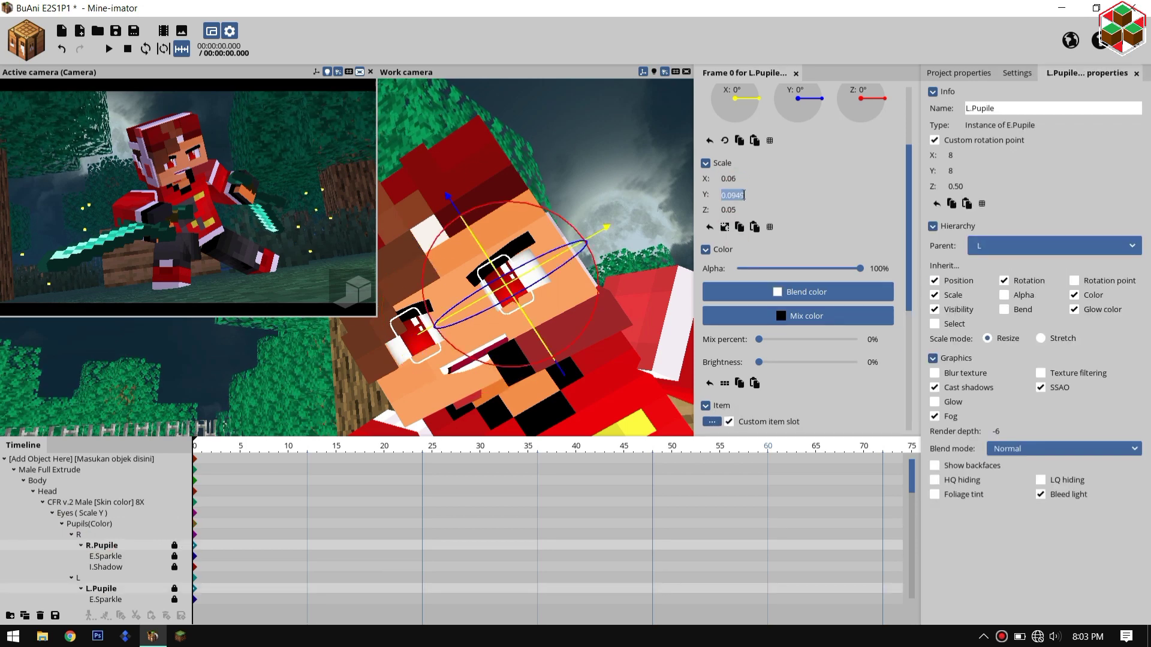
{"action": "left_click", "coordinate": [362, 292]}
{"action": "left_click", "coordinate": [361, 292]}
Change both pupils to the item texture in slot 4 and preview the render
{"action": "left_click", "coordinate": [908, 356]}
{"action": "left_click", "coordinate": [724, 265]}
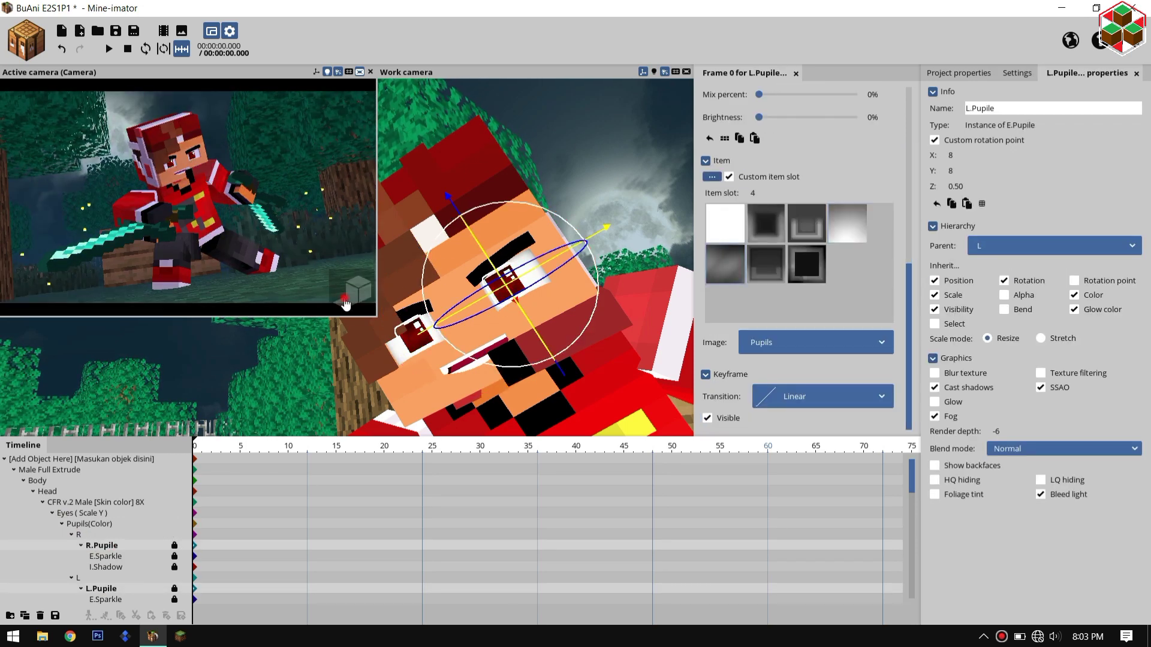
{"action": "left_click", "coordinate": [362, 297]}
{"action": "left_click", "coordinate": [362, 297]}
Select both eyebrows, review their properties, and preview the render
{"action": "left_click", "coordinate": [62, 524]}
{"action": "left_click", "coordinate": [96, 546]}
{"action": "left_click", "coordinate": [97, 556], "text": "shift"}
{"action": "left_click", "coordinate": [362, 294]}
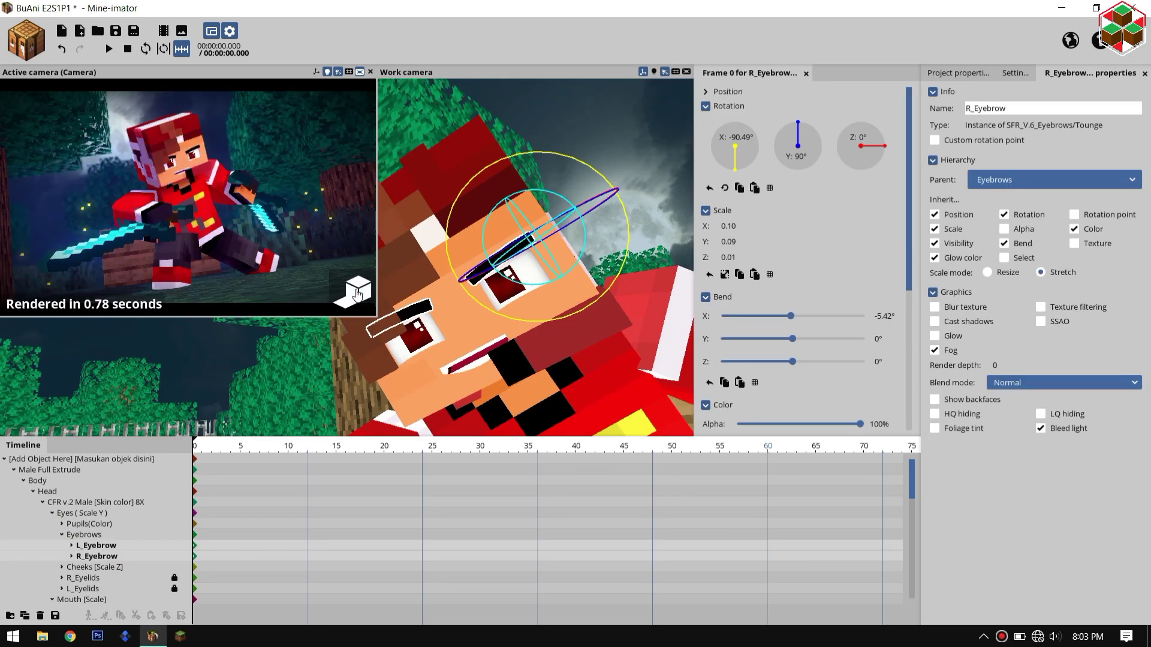
{"action": "scroll", "coordinate": [874, 349], "scroll_direction": "down", "scroll_amount": 10}
{"action": "left_click", "coordinate": [361, 293]}
Tint the Eyebrows folder with a very dark red mix color at 100% and preview the render
{"action": "left_click", "coordinate": [85, 534]}
{"action": "left_click", "coordinate": [798, 285]}
{"action": "left_click", "coordinate": [570, 330]}
{"action": "left_click", "coordinate": [349, 291]}
{"action": "left_click", "coordinate": [349, 291]}
{"action": "left_click", "coordinate": [575, 395]}
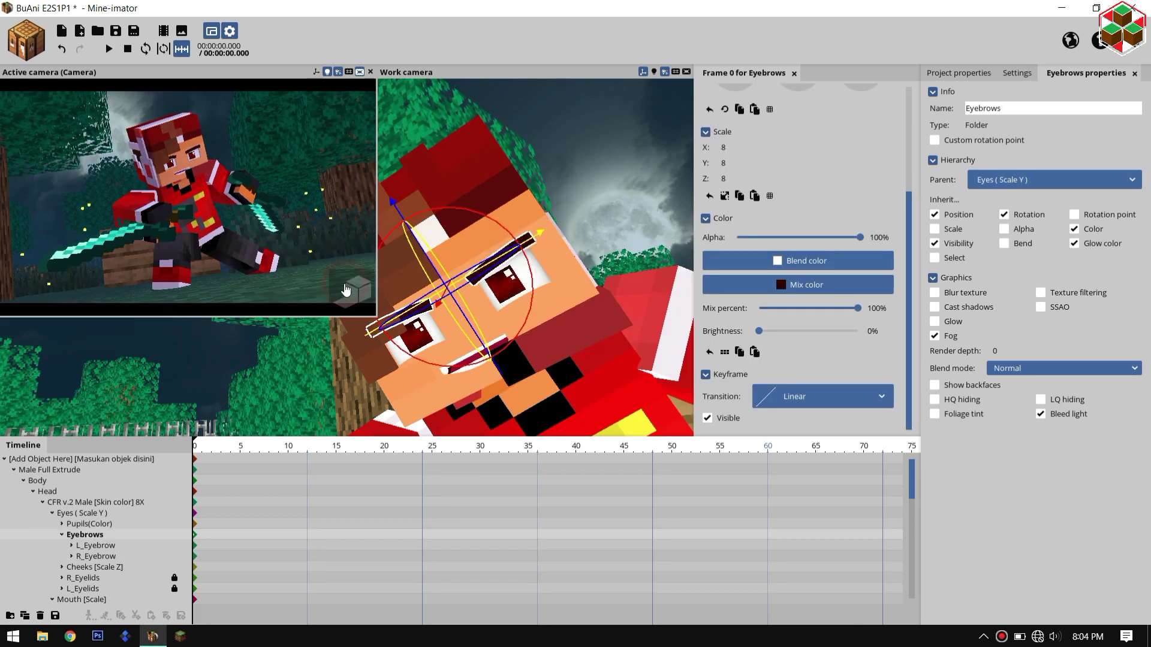
{"action": "left_click", "coordinate": [349, 291]}
{"action": "left_click", "coordinate": [350, 292]}
Reposition the Pupils(Color) folder to adjust the character's gaze and preview the render
{"action": "left_click", "coordinate": [90, 524]}
{"action": "left_click_drag", "start_coordinate": [412, 245], "coordinate": [409, 240]}
{"action": "left_click", "coordinate": [357, 293]}
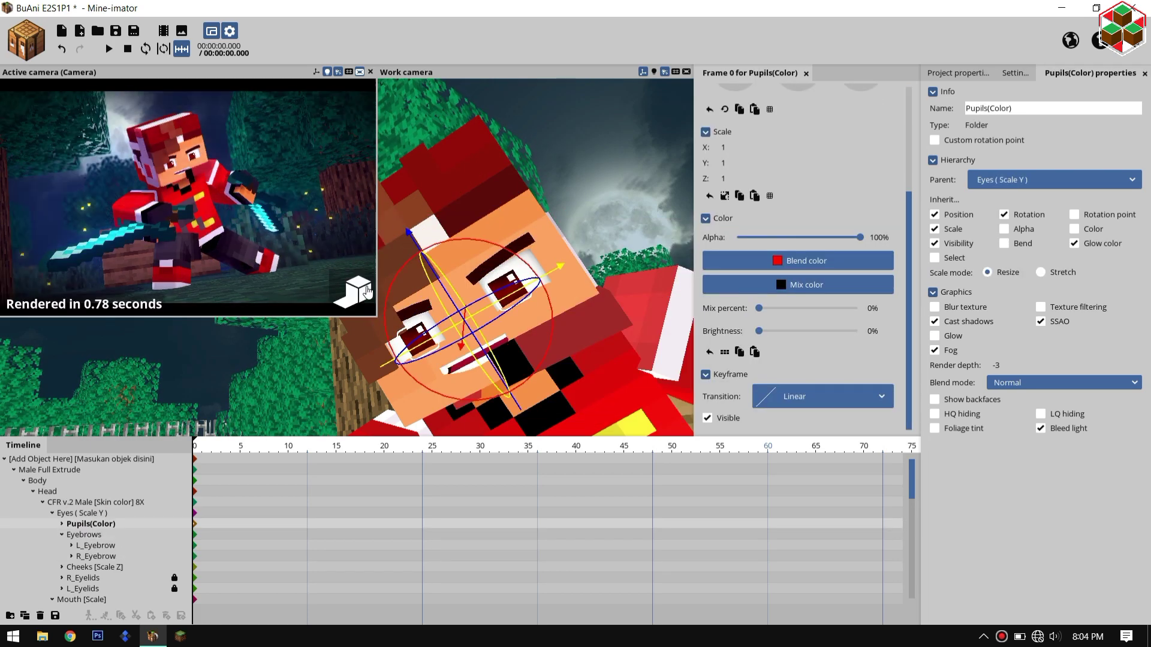
{"action": "left_click", "coordinate": [357, 294]}
{"action": "left_click", "coordinate": [357, 293]}
{"action": "left_click", "coordinate": [357, 293]}
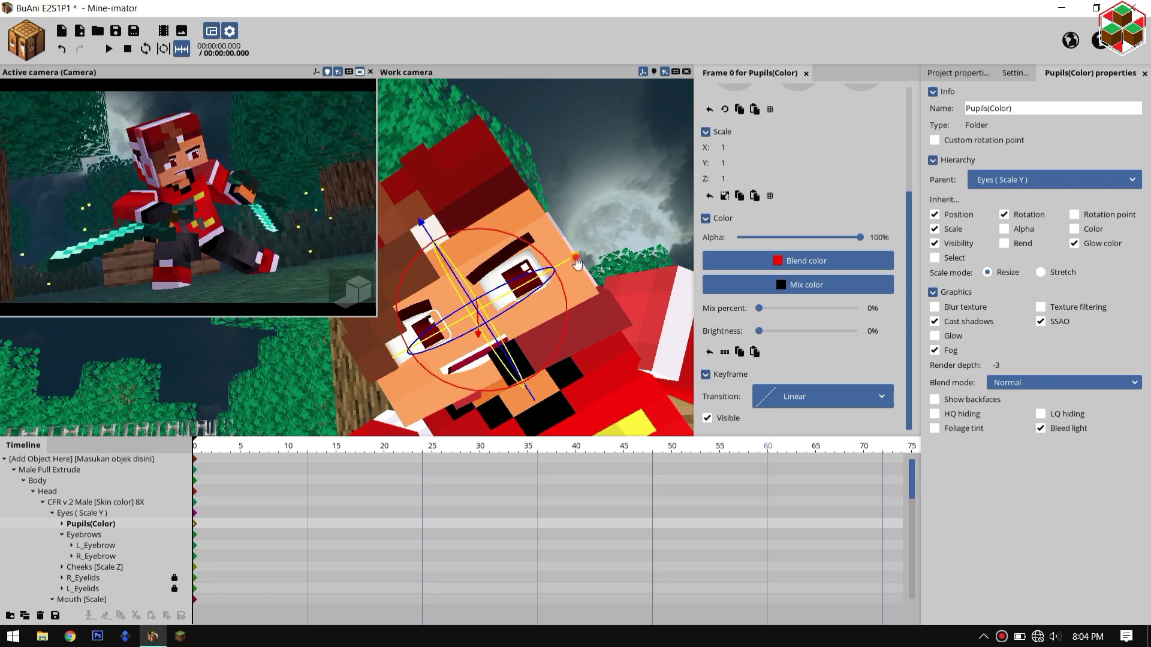
{"action": "left_click", "coordinate": [62, 524]}
Bend the mouth to 0.52°, hide the teeth, and preview the render
{"action": "left_click", "coordinate": [506, 320]}
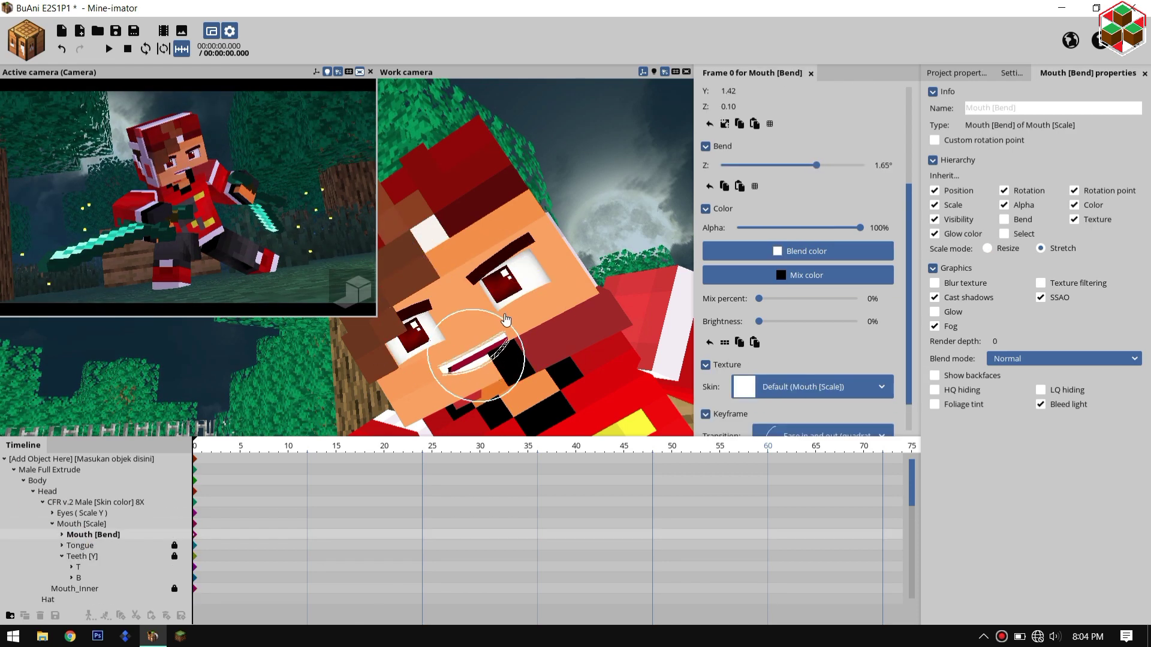
{"action": "left_click", "coordinate": [181, 557]}
{"action": "left_click", "coordinate": [357, 293]}
{"action": "left_click", "coordinate": [357, 293]}
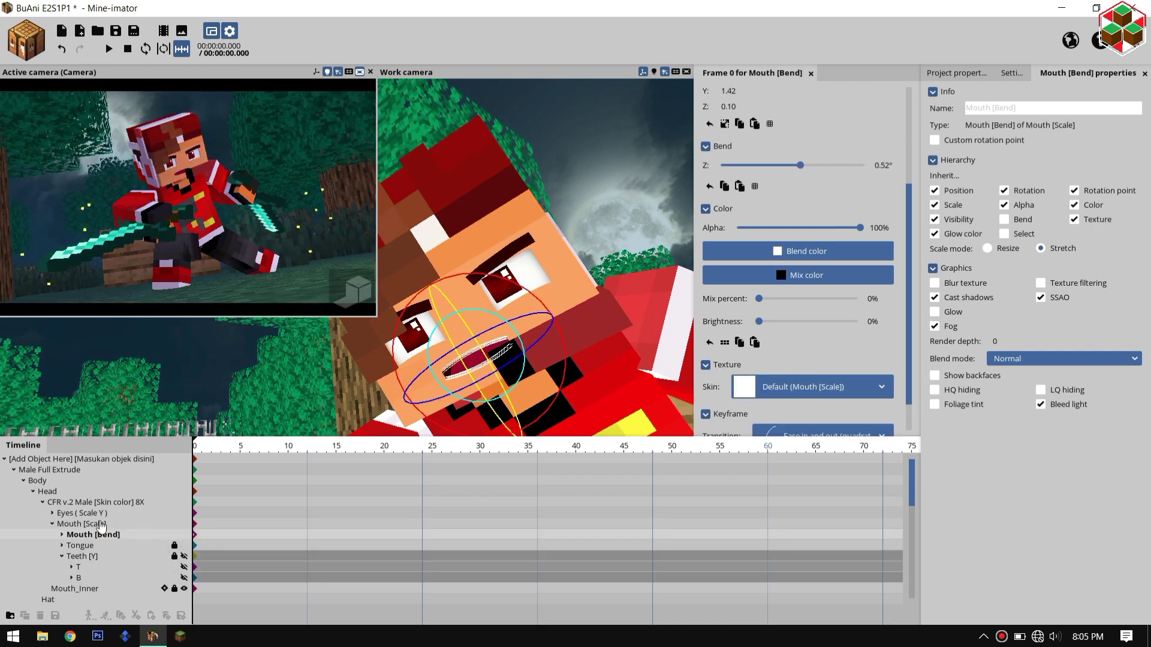
Set the mouth's X scale to 0.40, shift it across the face, and bend it to about -0.24°, previewing the render
{"action": "left_click", "coordinate": [101, 525]}
{"action": "left_click_drag", "start_coordinate": [775, 150], "coordinate": [757, 149]}
{"action": "mouse_move", "coordinate": [574, 309]}
{"action": "left_mouse_down"}
{"action": "mouse_move", "coordinate": [558, 314]}
{"action": "mouse_move", "coordinate": [567, 308]}
{"action": "left_mouse_up"}
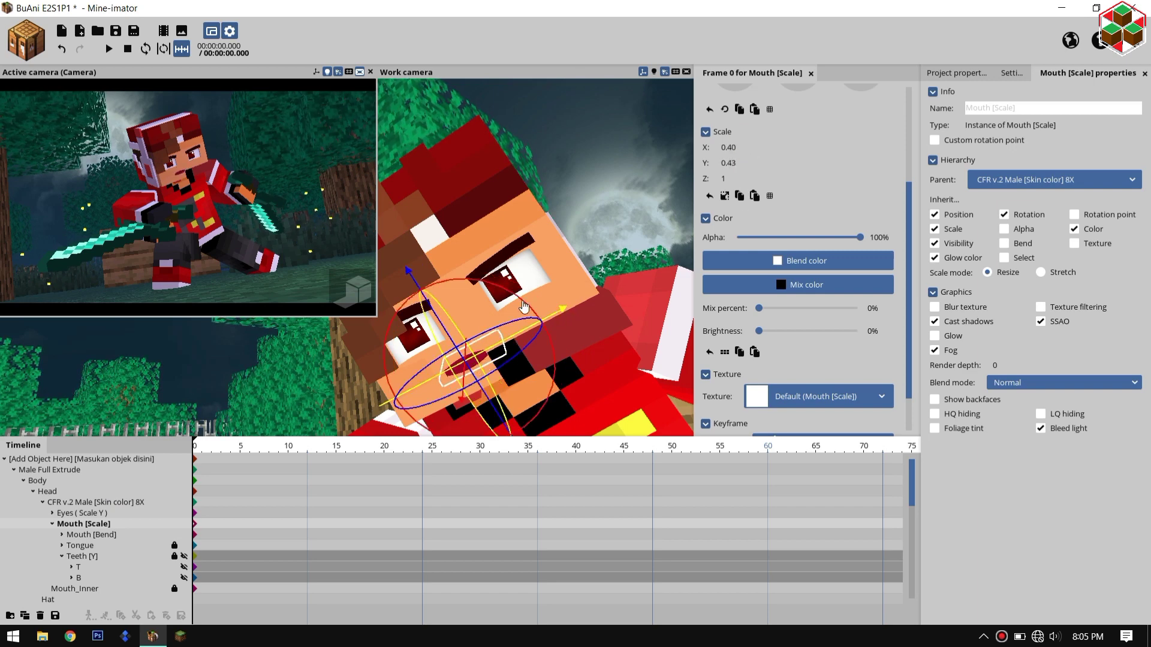
{"action": "left_click", "coordinate": [474, 314]}
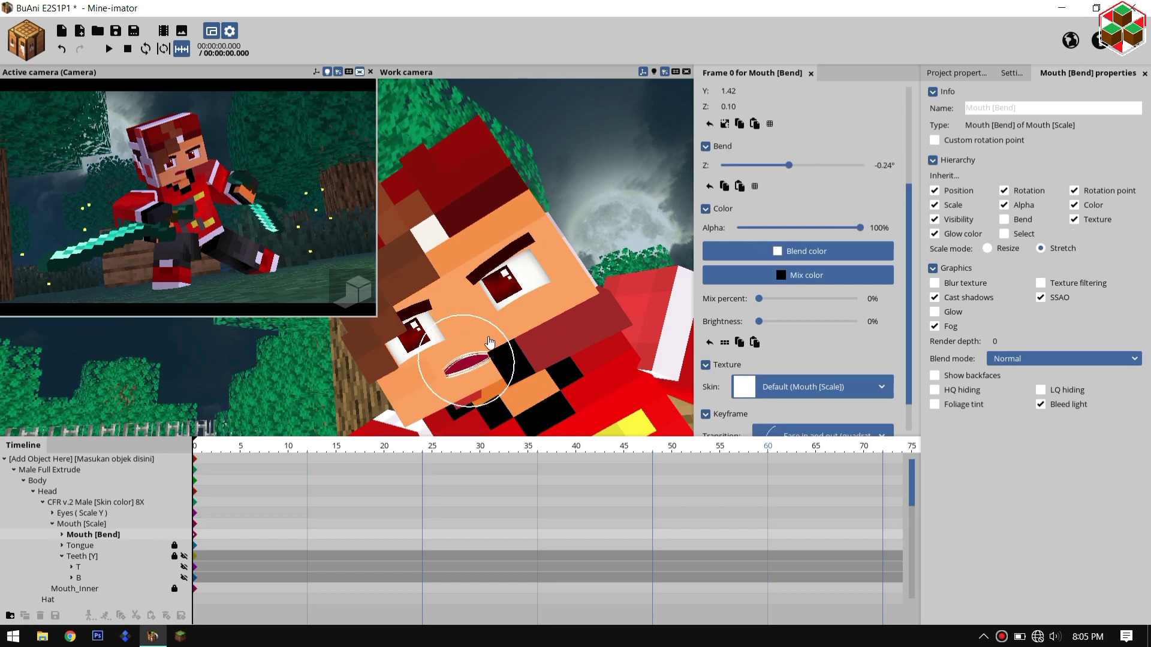
{"action": "left_click", "coordinate": [350, 297]}
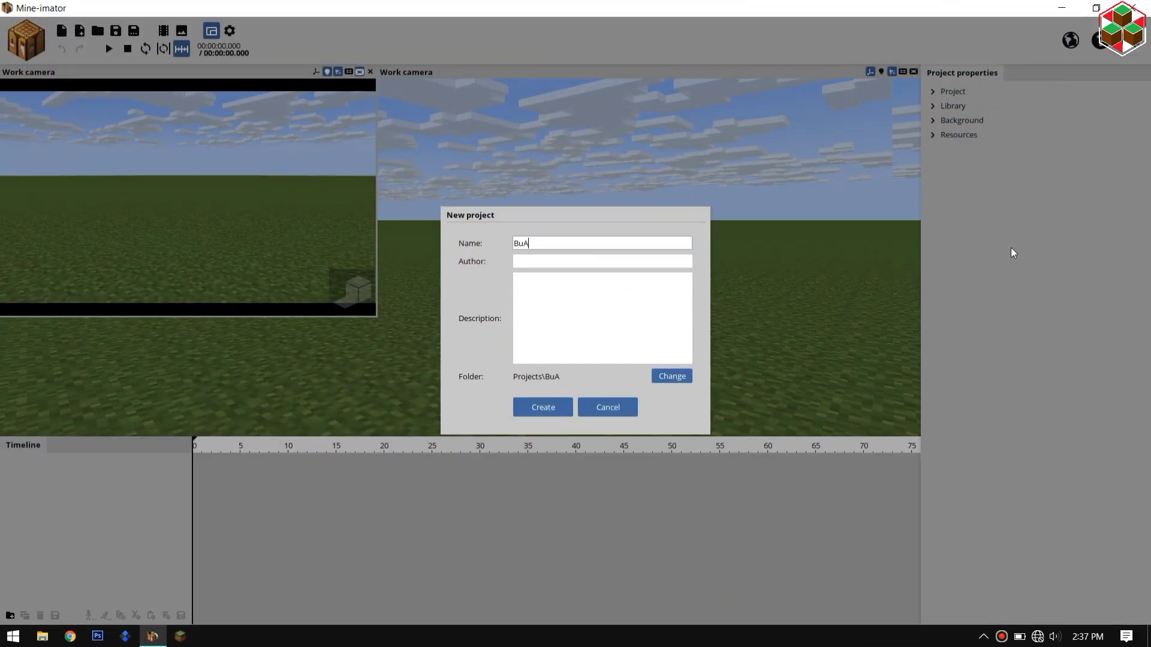
Create a project named BuAni E2S1P2 and shrink the timeline and secondary camera view
{"action": "left_click", "coordinate": [555, 404]}
{"action": "left_click_drag", "start_coordinate": [555, 438], "coordinate": [556, 468]}
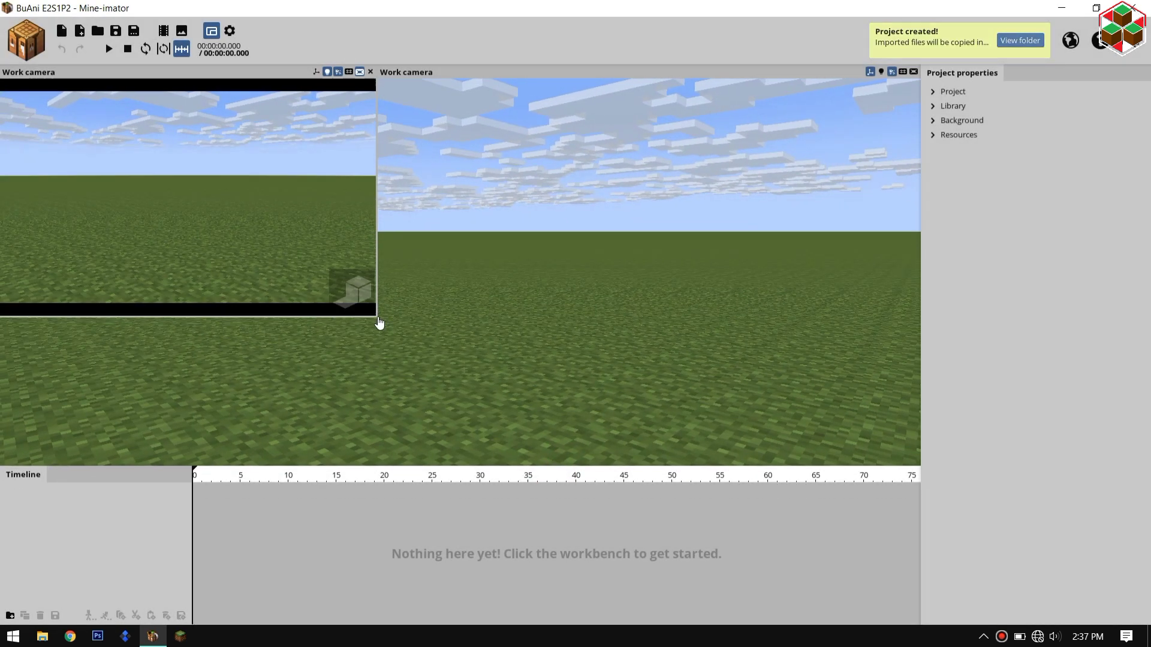
{"action": "left_click_drag", "start_coordinate": [377, 318], "coordinate": [266, 230]}
Import Night.miproject from the Night folder of the Scene Lightroom backup
{"action": "left_click", "coordinate": [86, 35]}
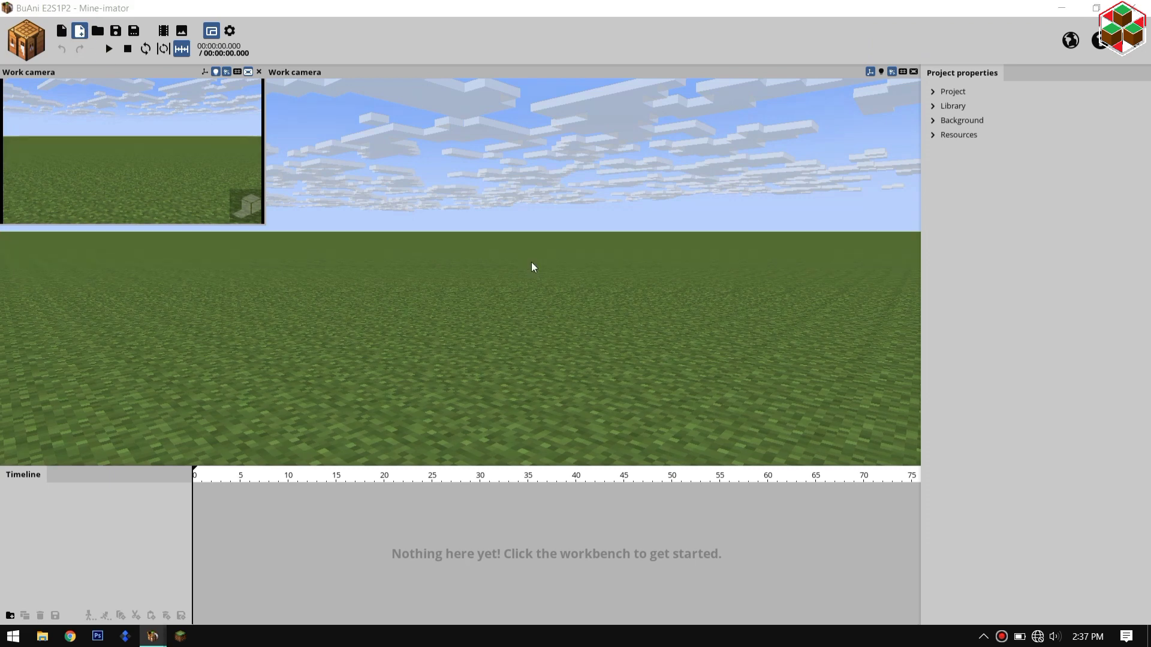
{"action": "double_click", "coordinate": [427, 293]}
{"action": "left_click", "coordinate": [524, 228]}
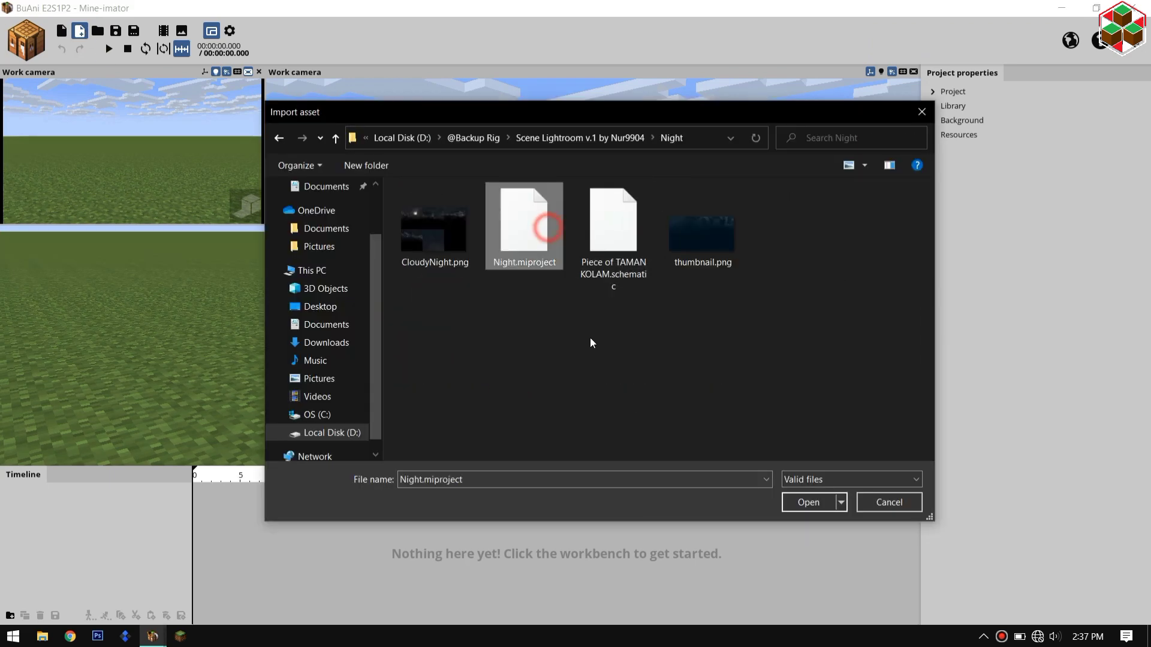
{"action": "left_click", "coordinate": [807, 502]}
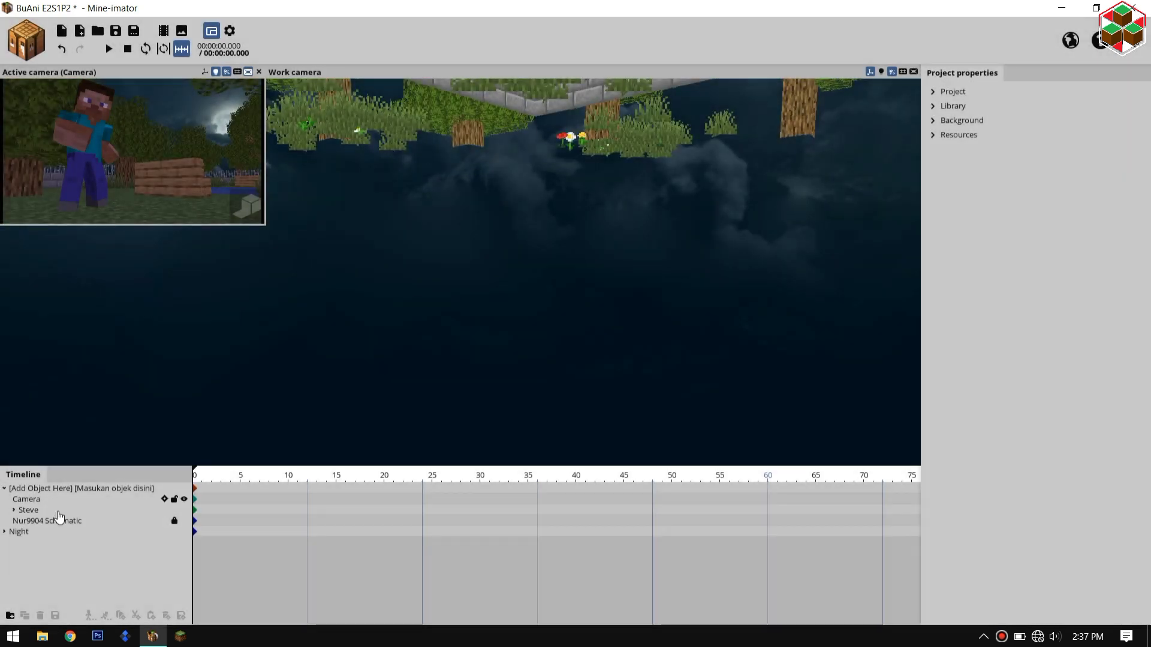
Delete the Steve character and the imported schematic from the scene
{"action": "left_click", "coordinate": [59, 513]}
{"action": "right_click", "coordinate": [57, 515]}
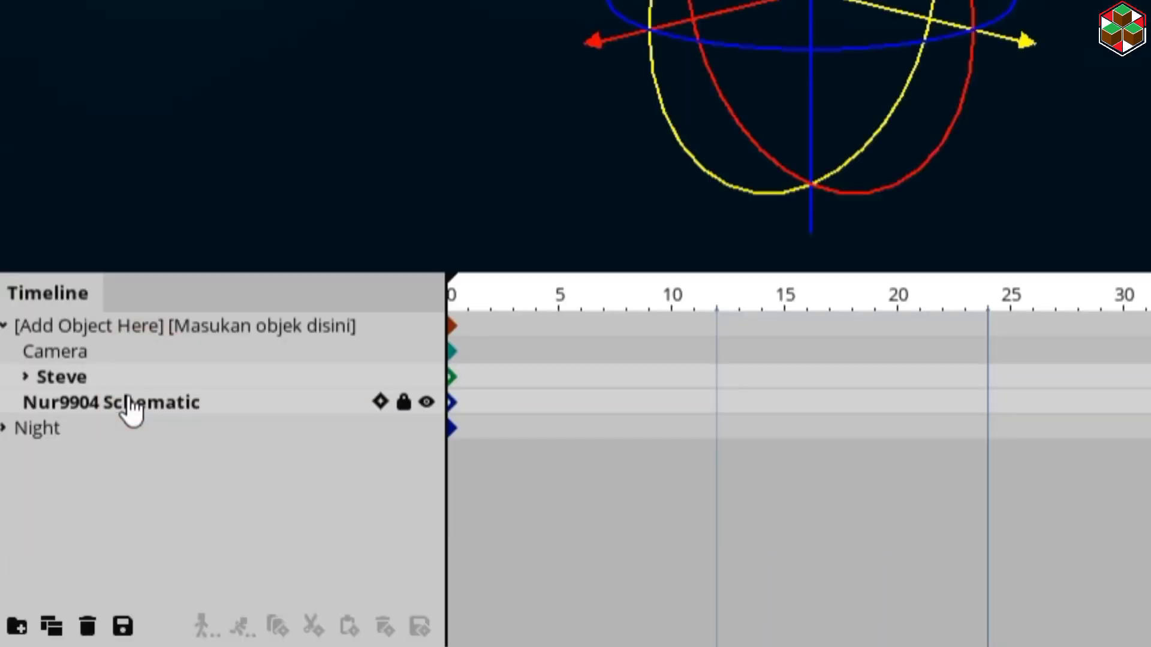
{"action": "key", "text": "Delete"}
Import Male Superlite.mimodel and place the character inside the [Add Object Here] folder
{"action": "left_click", "coordinate": [36, 46]}
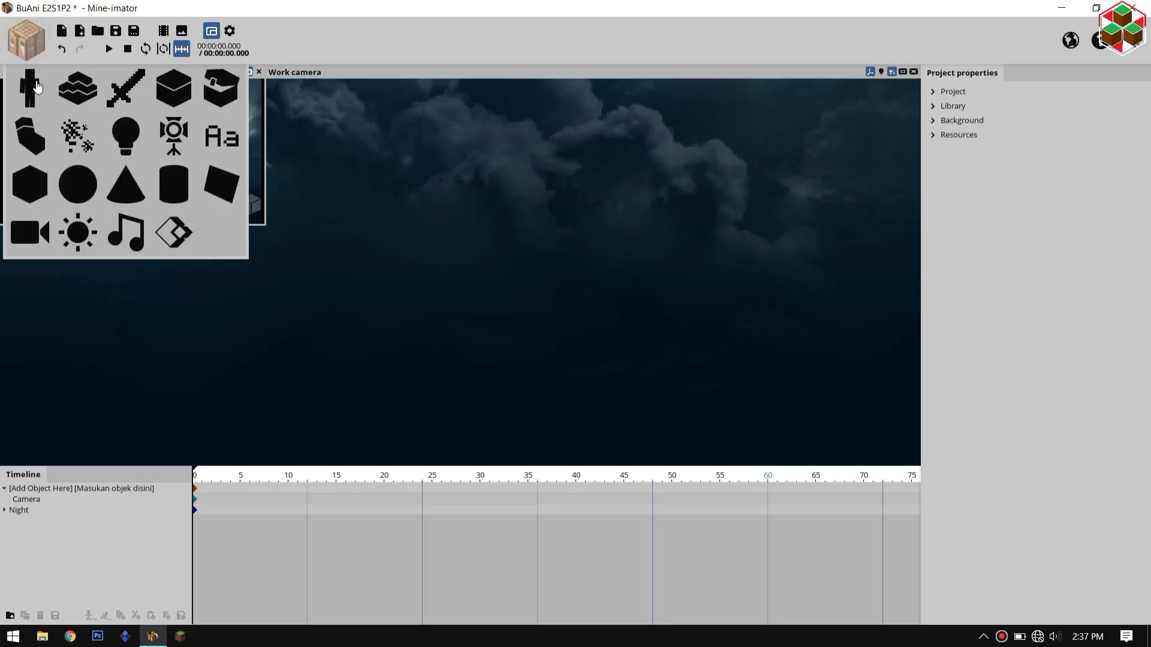
{"action": "left_click", "coordinate": [81, 33]}
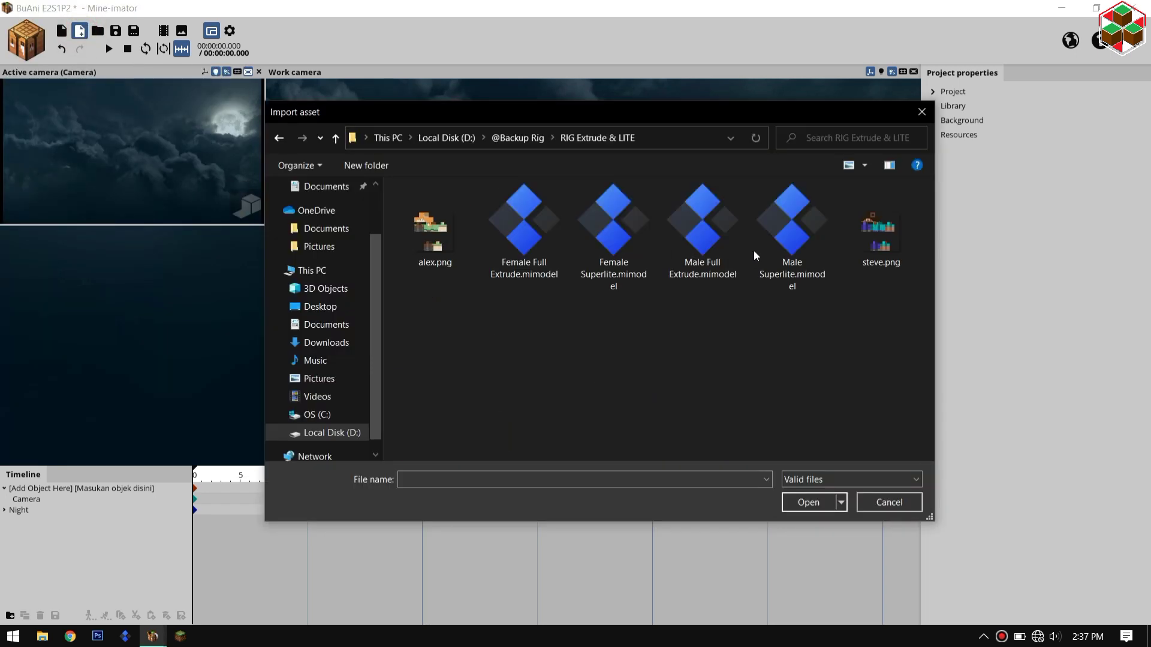
{"action": "left_click", "coordinate": [767, 250]}
{"action": "left_click", "coordinate": [803, 501]}
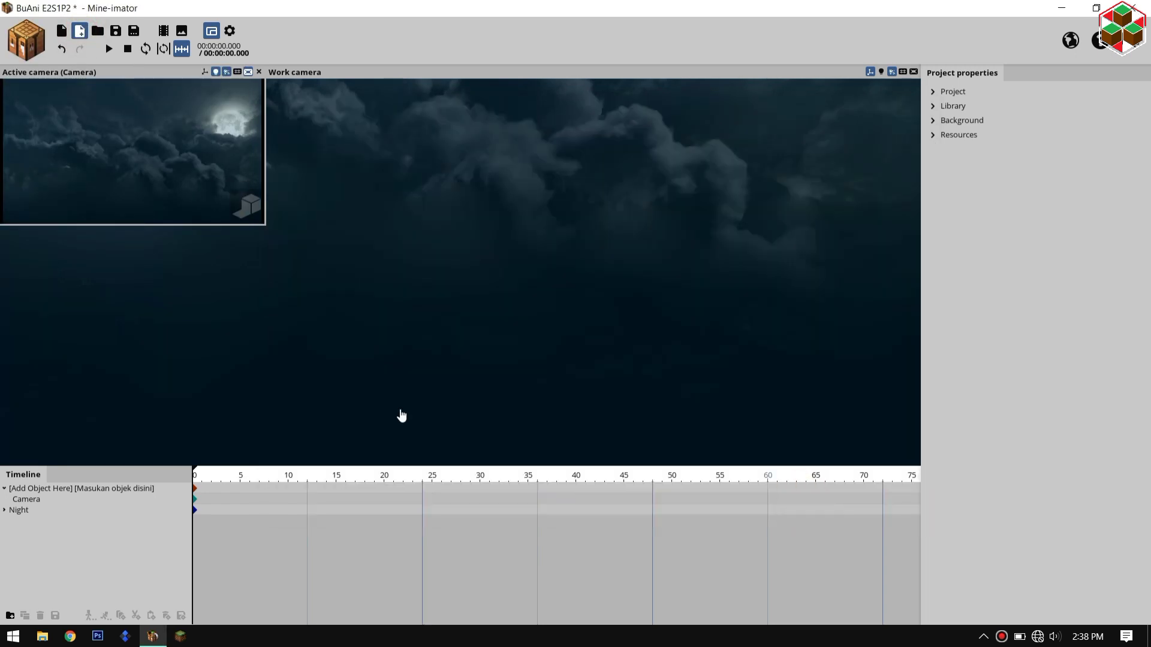
{"action": "left_click_drag", "start_coordinate": [18, 521], "coordinate": [42, 491]}
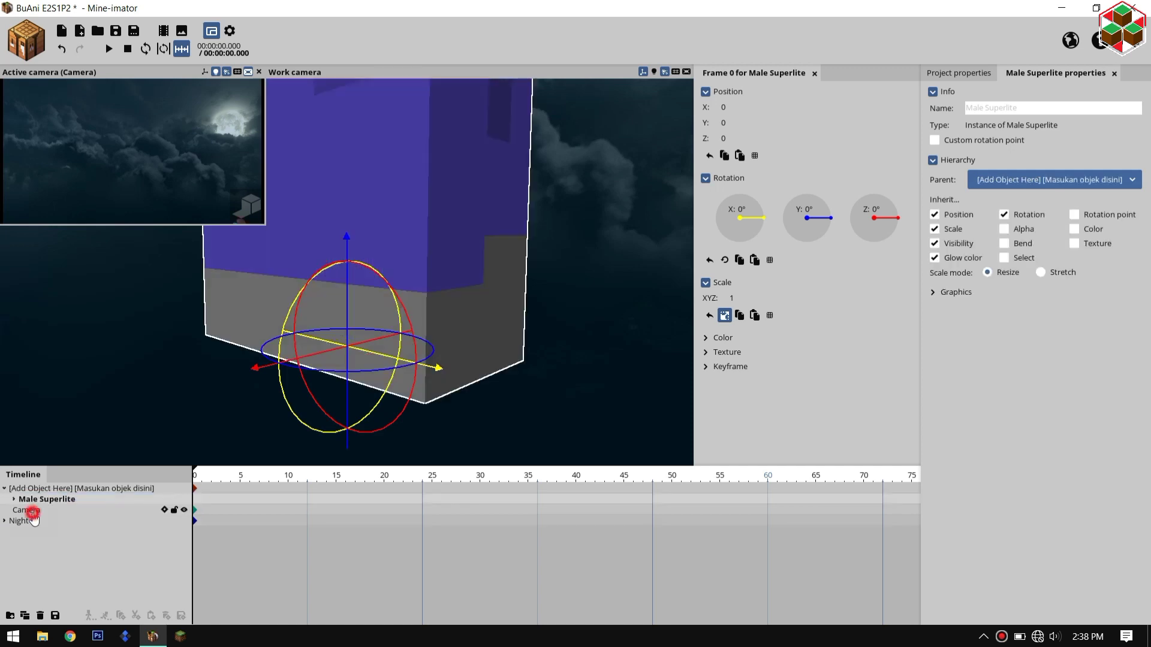
Create a surface object textured with 57_copy.png from the BU ANI folder
{"action": "left_click", "coordinate": [778, 430]}
{"action": "left_click", "coordinate": [22, 46]}
{"action": "left_click", "coordinate": [222, 184]}
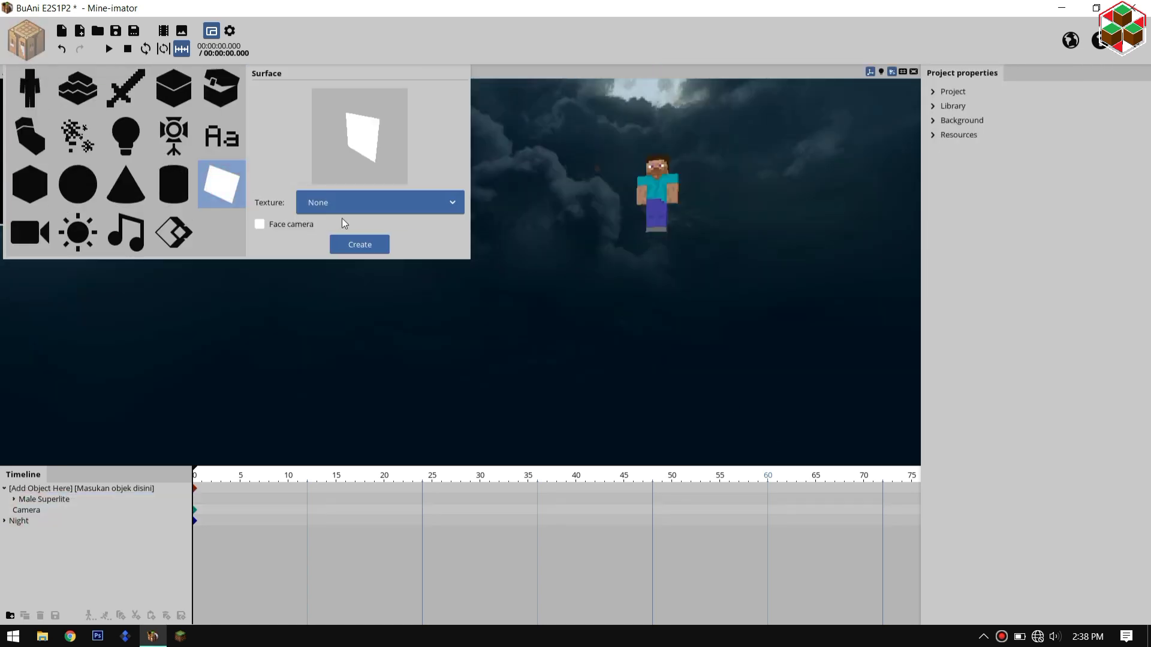
{"action": "left_click", "coordinate": [353, 204]}
{"action": "left_click", "coordinate": [342, 250]}
{"action": "left_click", "coordinate": [437, 221]}
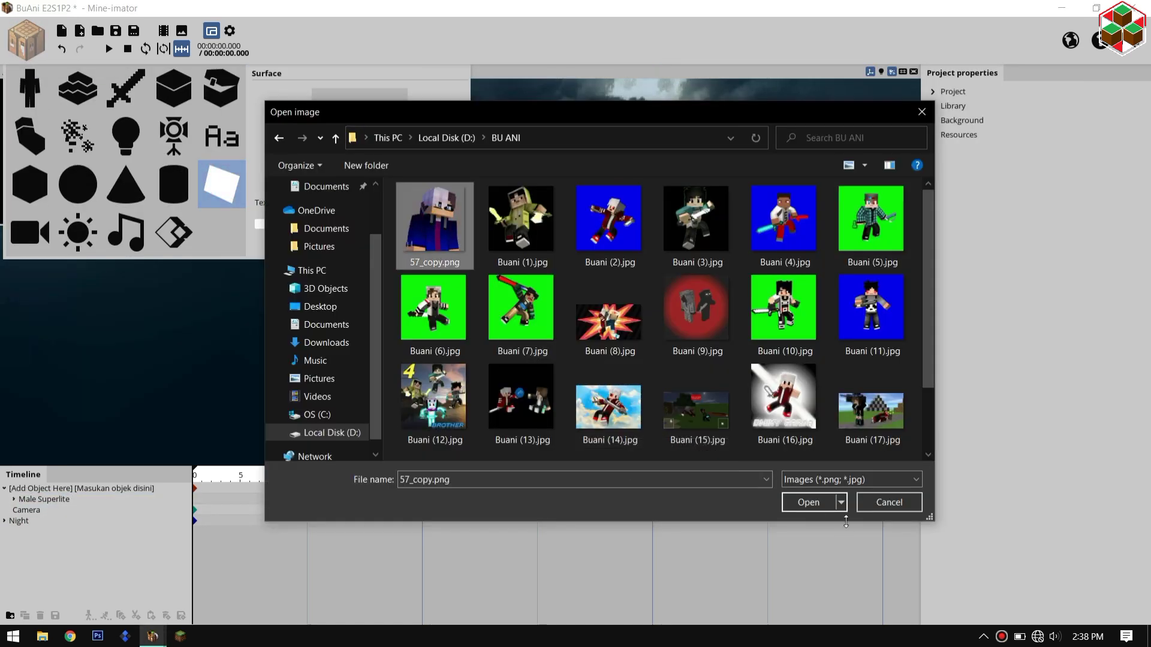
{"action": "left_click", "coordinate": [811, 501]}
{"action": "left_click", "coordinate": [375, 250]}
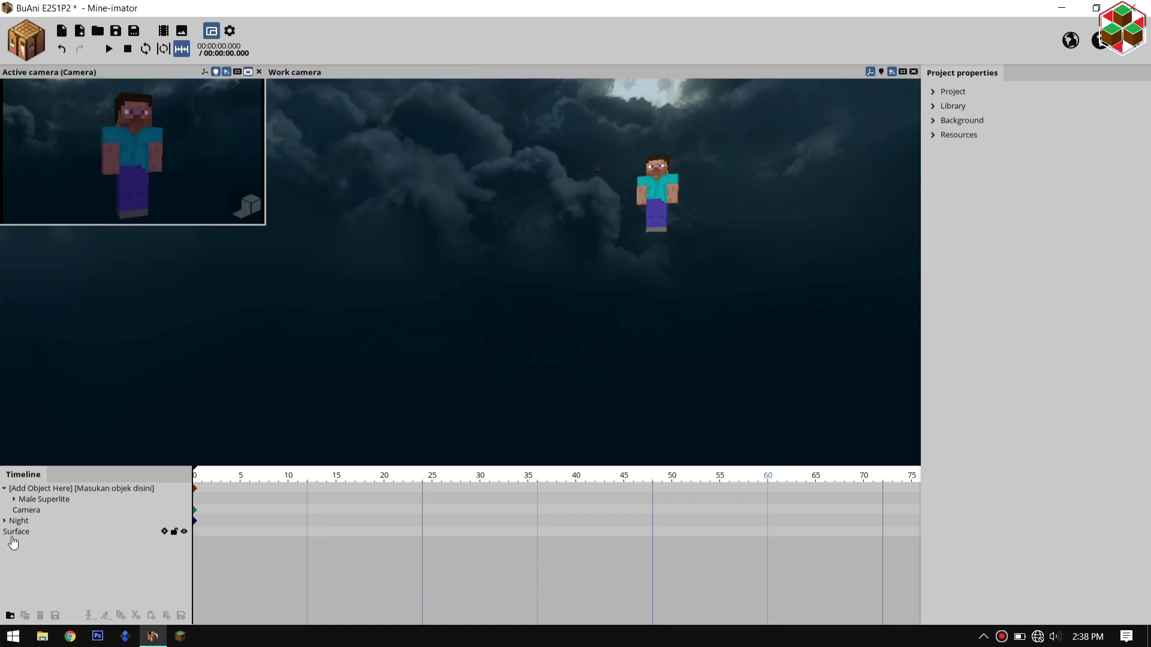
Parent the surface to the camera, enable its custom rotation point, move it to about Z 19.76, and set brightness to 100%
{"action": "left_click_drag", "start_coordinate": [514, 236], "coordinate": [605, 230]}
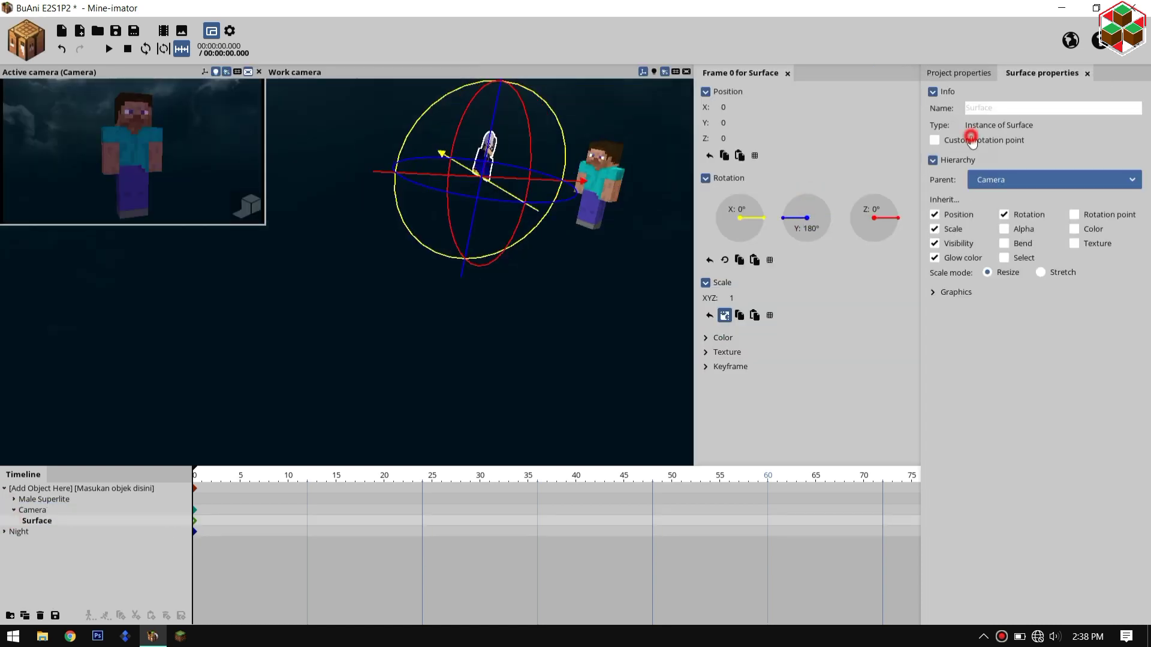
{"action": "left_click", "coordinate": [967, 137]}
{"action": "left_click_drag", "start_coordinate": [579, 183], "coordinate": [631, 186]}
{"action": "left_click", "coordinate": [721, 338]}
{"action": "left_click_drag", "start_coordinate": [812, 447], "coordinate": [863, 450]}
{"action": "left_click", "coordinate": [597, 337]}
Lower the reference surface's alpha to about 31% so the character shows through it
{"action": "scroll", "coordinate": [596, 337], "scroll_direction": "up", "scroll_amount": 5}
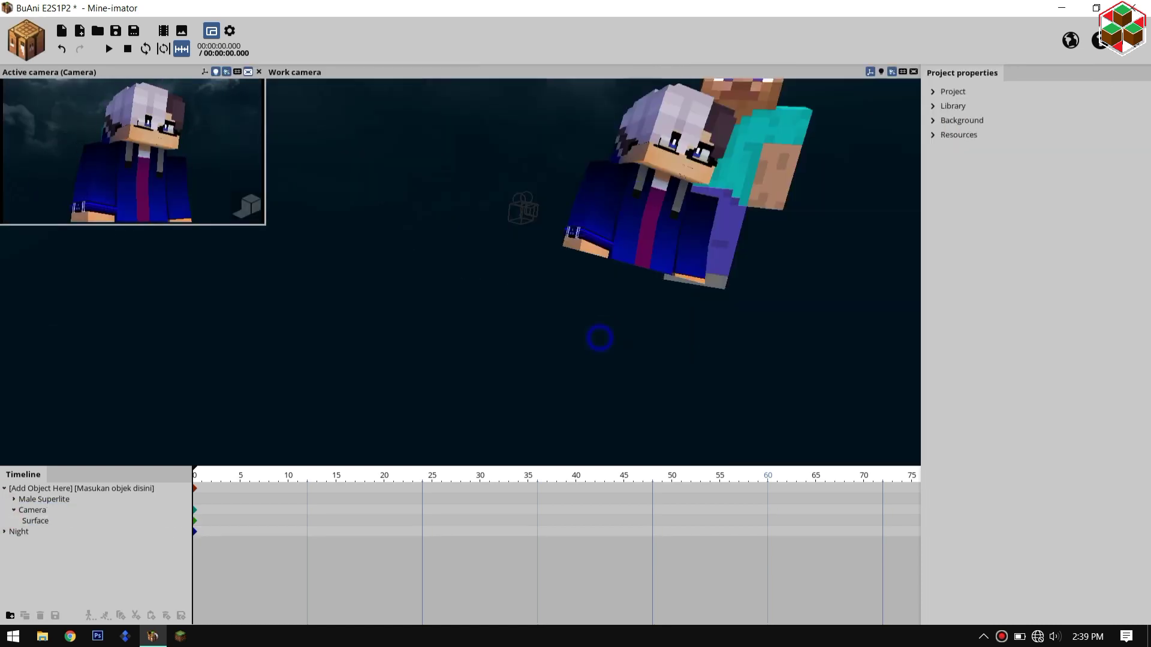
{"action": "left_click_drag", "start_coordinate": [597, 337], "coordinate": [540, 270]}
{"action": "left_click", "coordinate": [45, 500]}
{"action": "left_click", "coordinate": [42, 521]}
{"action": "left_click_drag", "start_coordinate": [859, 358], "coordinate": [770, 363]}
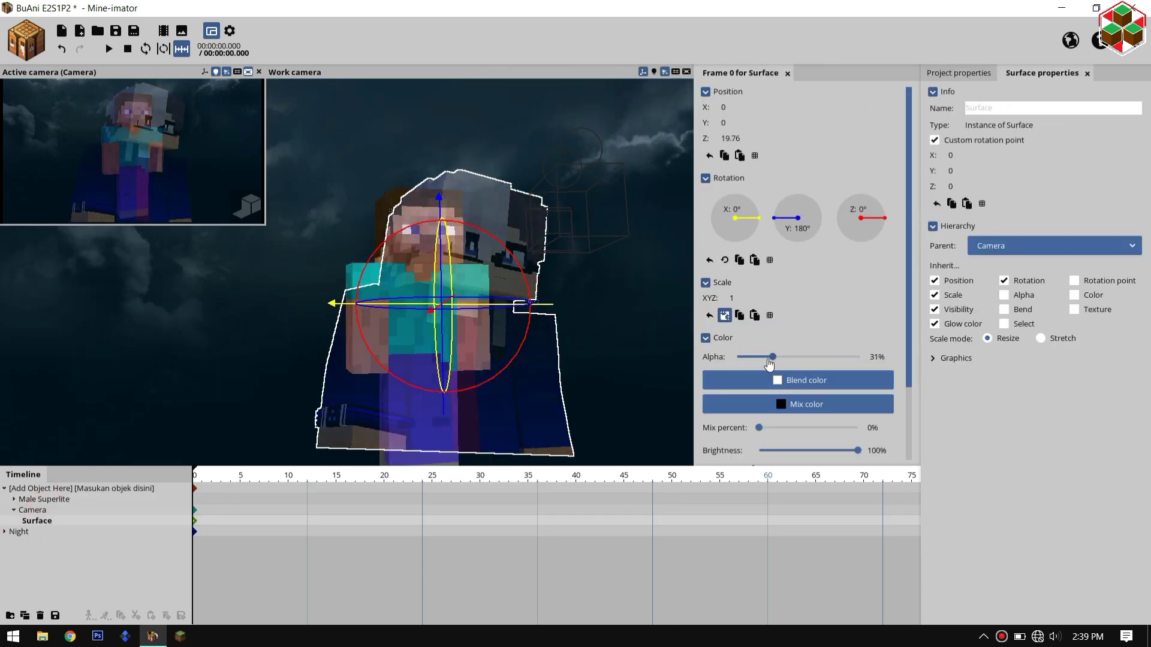
{"action": "left_click", "coordinate": [599, 344]}
{"action": "left_click_drag", "start_coordinate": [600, 345], "coordinate": [641, 338]}
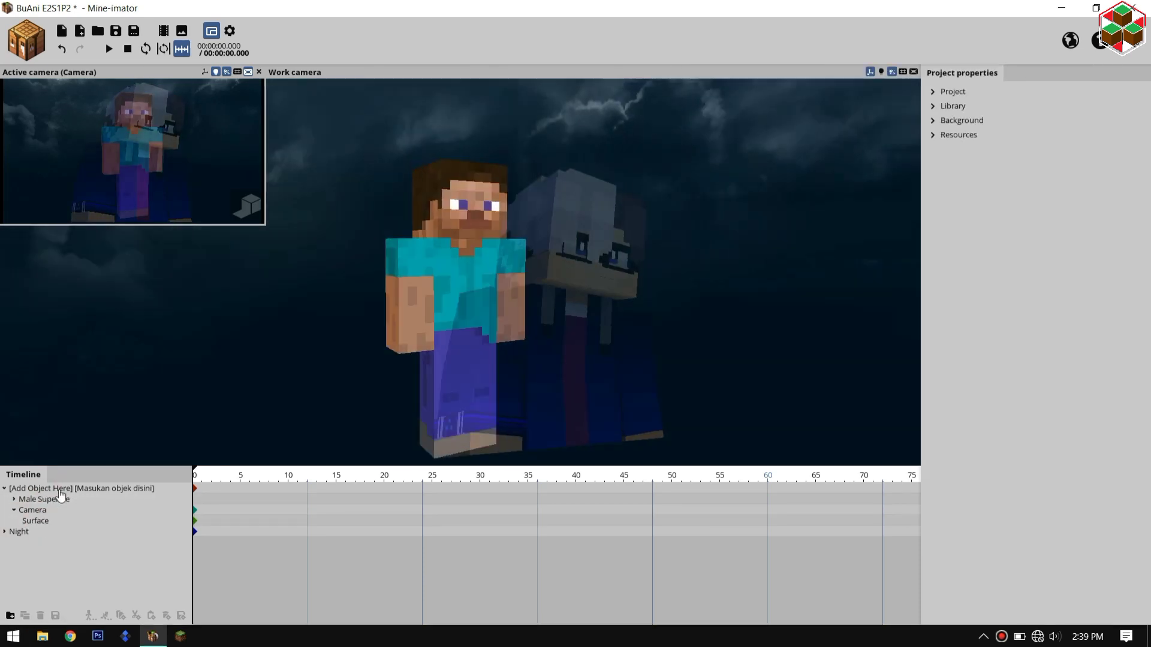
Import dika_v4_no_face.png and apply it as the texture of the Male Superlite character
{"action": "left_click", "coordinate": [44, 499]}
{"action": "left_click", "coordinate": [13, 499]}
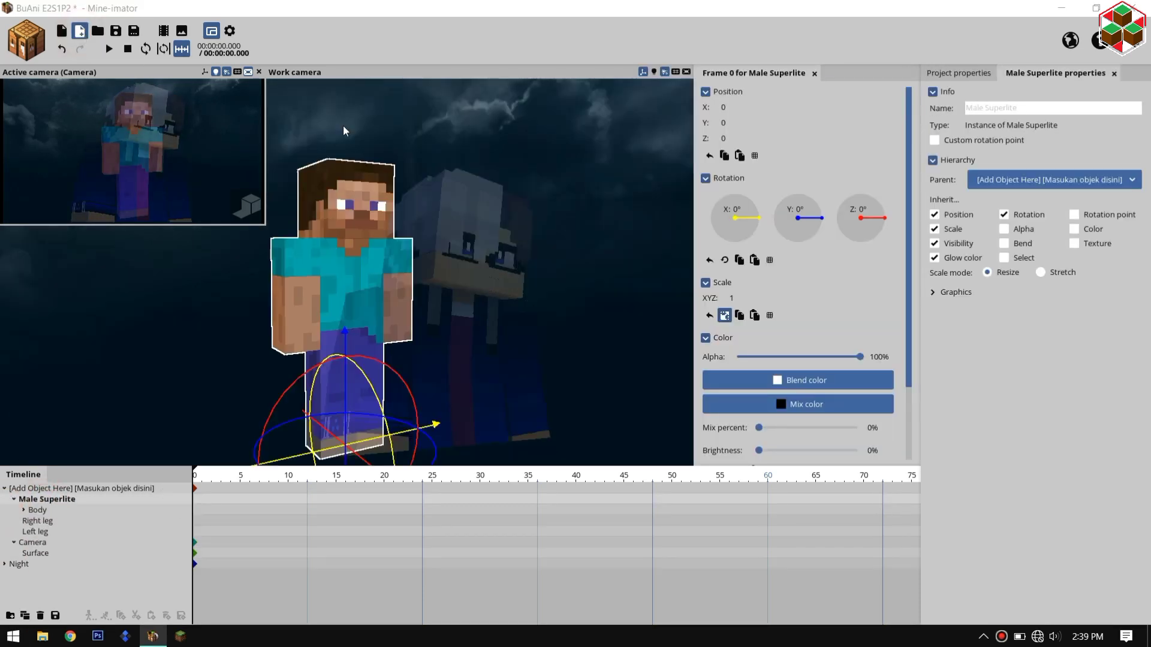
{"action": "key", "text": "ctrl+i"}
{"action": "scroll", "coordinate": [609, 362], "scroll_direction": "down", "scroll_amount": 3}
{"action": "left_click", "coordinate": [522, 410]}
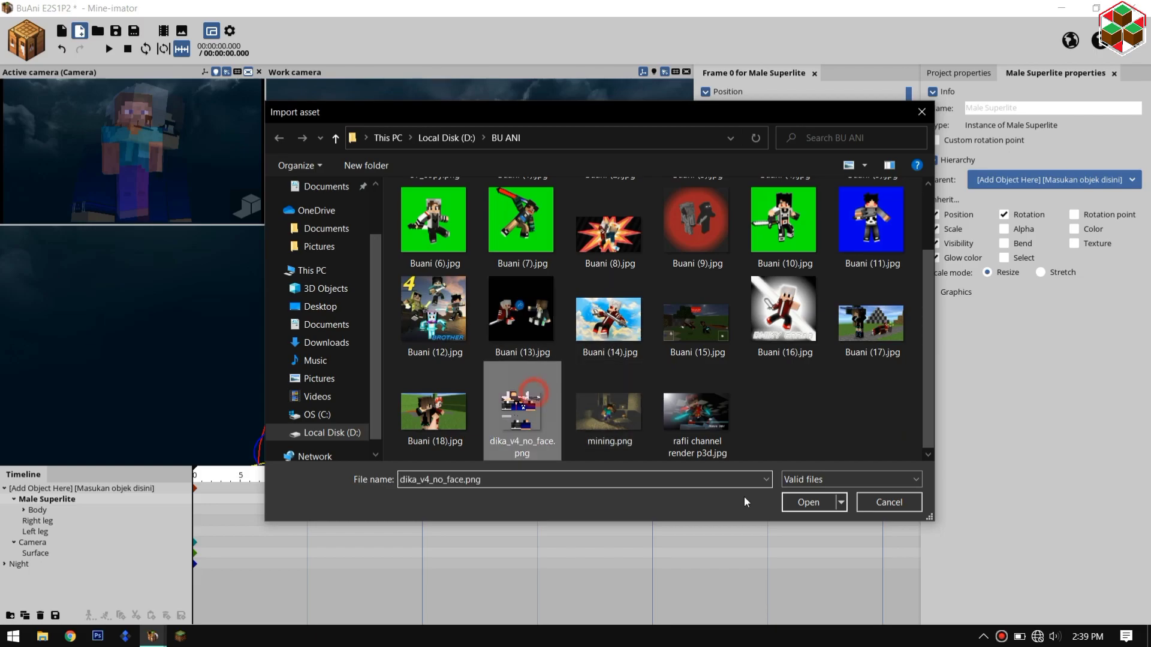
{"action": "left_click", "coordinate": [808, 501]}
{"action": "left_click", "coordinate": [510, 431]}
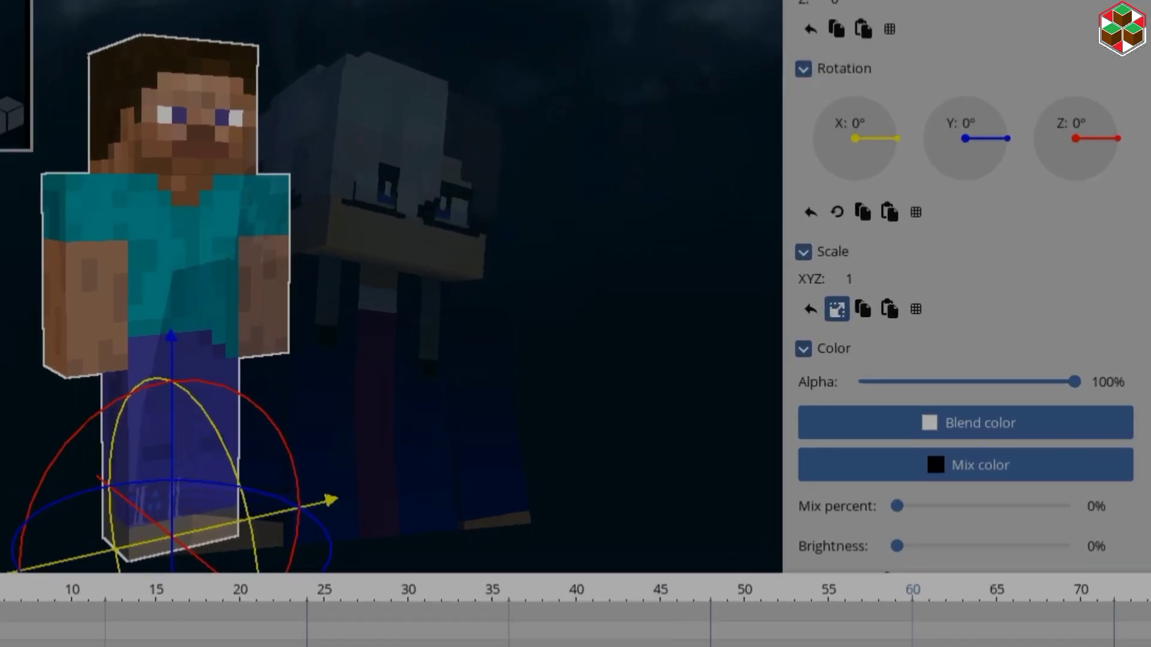
{"action": "scroll", "coordinate": [1028, 491], "scroll_direction": "down", "scroll_amount": 3}
{"action": "left_click", "coordinate": [1027, 493]}
{"action": "left_click", "coordinate": [977, 596]}
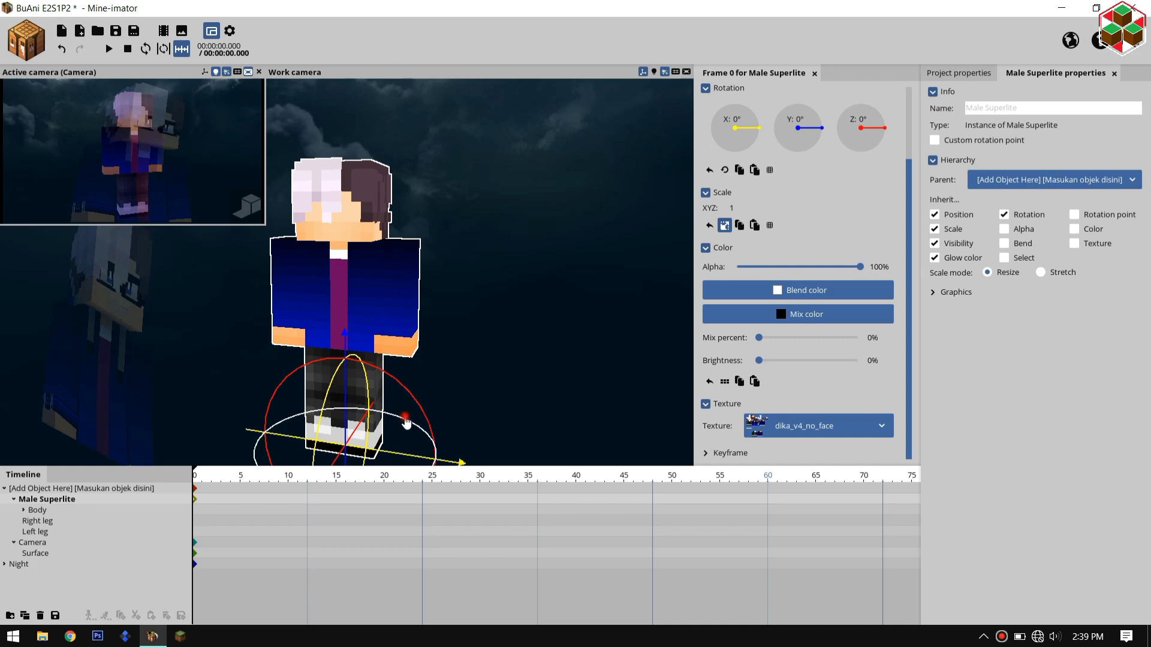
Rotate the character to about 21° on Y and reposition the camera to frame it
{"action": "left_click_drag", "start_coordinate": [406, 423], "coordinate": [405, 395]}
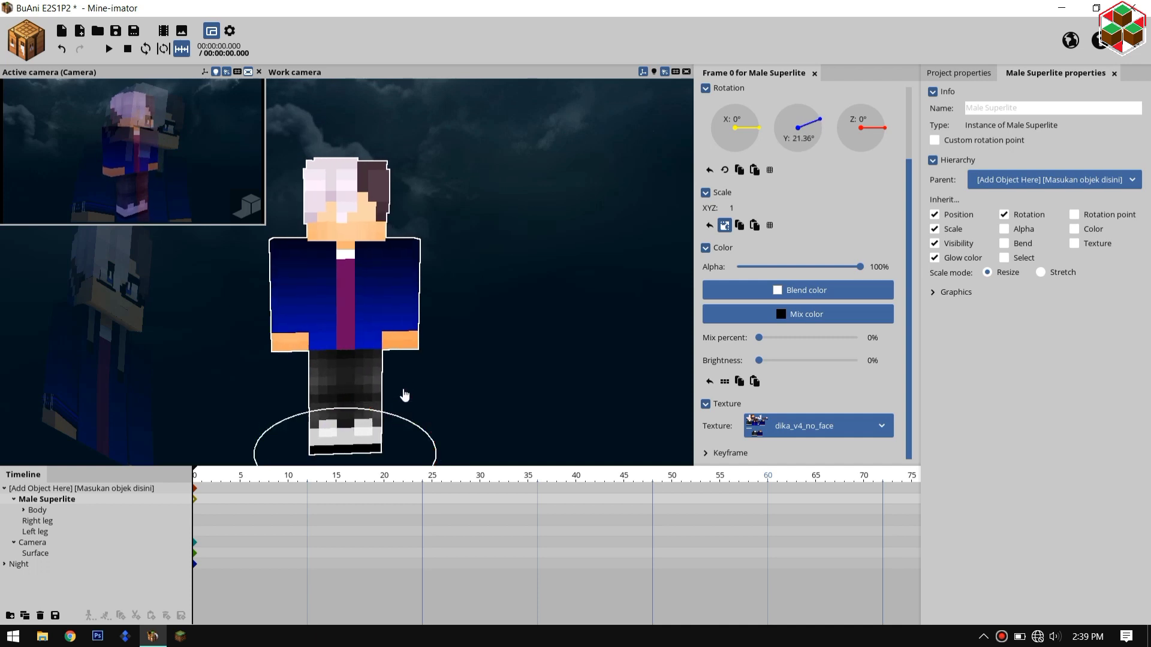
{"action": "left_click", "coordinate": [33, 543]}
{"action": "left_click_drag", "start_coordinate": [300, 329], "coordinate": [540, 257]}
{"action": "scroll", "coordinate": [439, 304], "scroll_direction": "down", "scroll_amount": 5}
Scale the reference surface to 0.78 and adjust the camera so the character's framing matches the reference image
{"action": "left_click", "coordinate": [37, 554]}
{"action": "left_click_drag", "start_coordinate": [731, 208], "coordinate": [718, 208]}
{"action": "left_click", "coordinate": [32, 542]}
{"action": "left_click_drag", "start_coordinate": [308, 224], "coordinate": [313, 198]}
{"action": "left_click", "coordinate": [36, 553]}
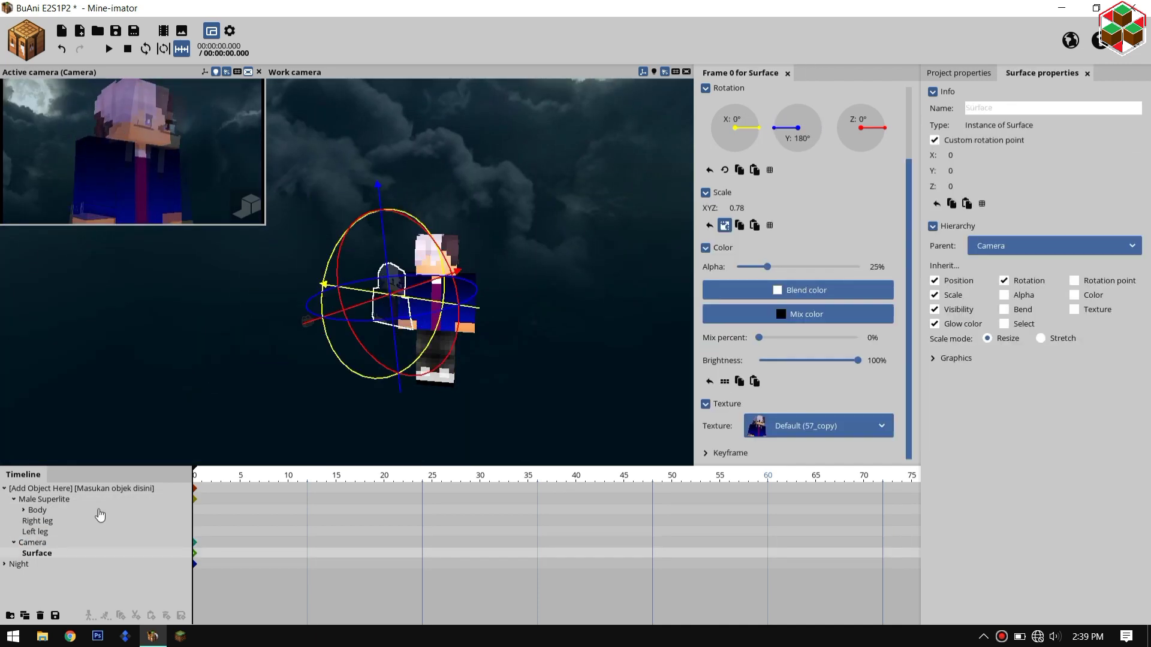
Bend the character's body about 2.76° on X and rotate the head to match the reference pose
{"action": "left_click_drag", "start_coordinate": [477, 241], "coordinate": [554, 324]}
{"action": "scroll", "coordinate": [582, 252], "scroll_direction": "up", "scroll_amount": 5}
{"action": "left_click", "coordinate": [563, 312]}
{"action": "left_click_drag", "start_coordinate": [583, 252], "coordinate": [616, 308]}
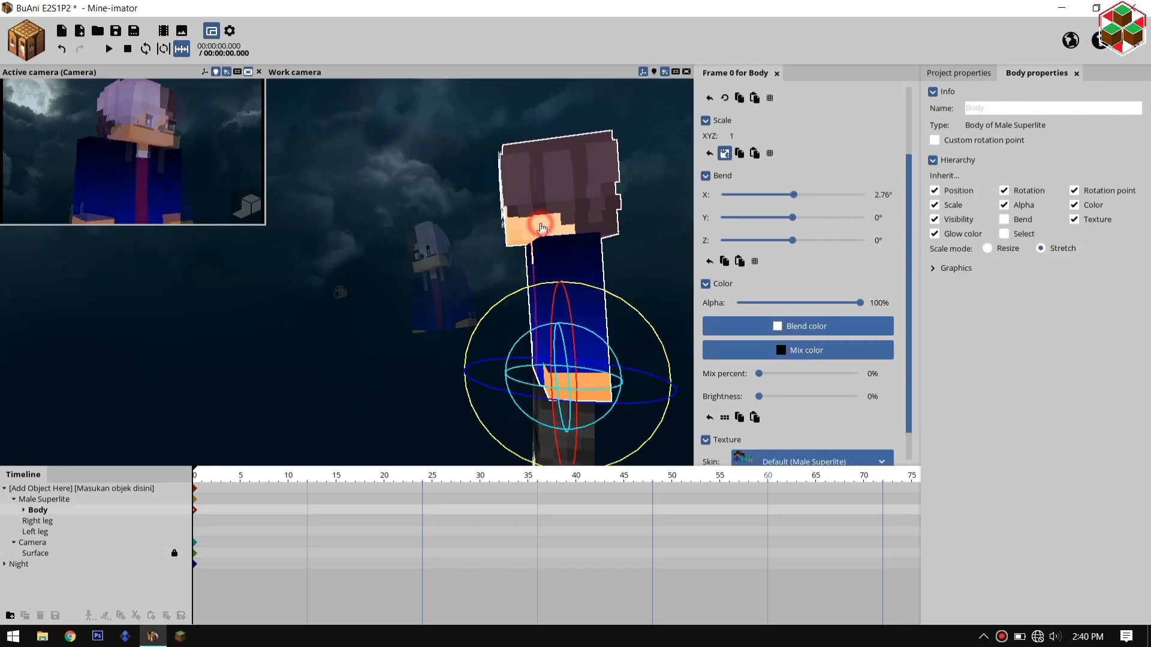
{"action": "left_click", "coordinate": [608, 179]}
{"action": "mouse_move", "coordinate": [638, 184]}
{"action": "left_mouse_down"}
{"action": "mouse_move", "coordinate": [621, 169]}
{"action": "mouse_move", "coordinate": [631, 177]}
{"action": "left_mouse_up"}
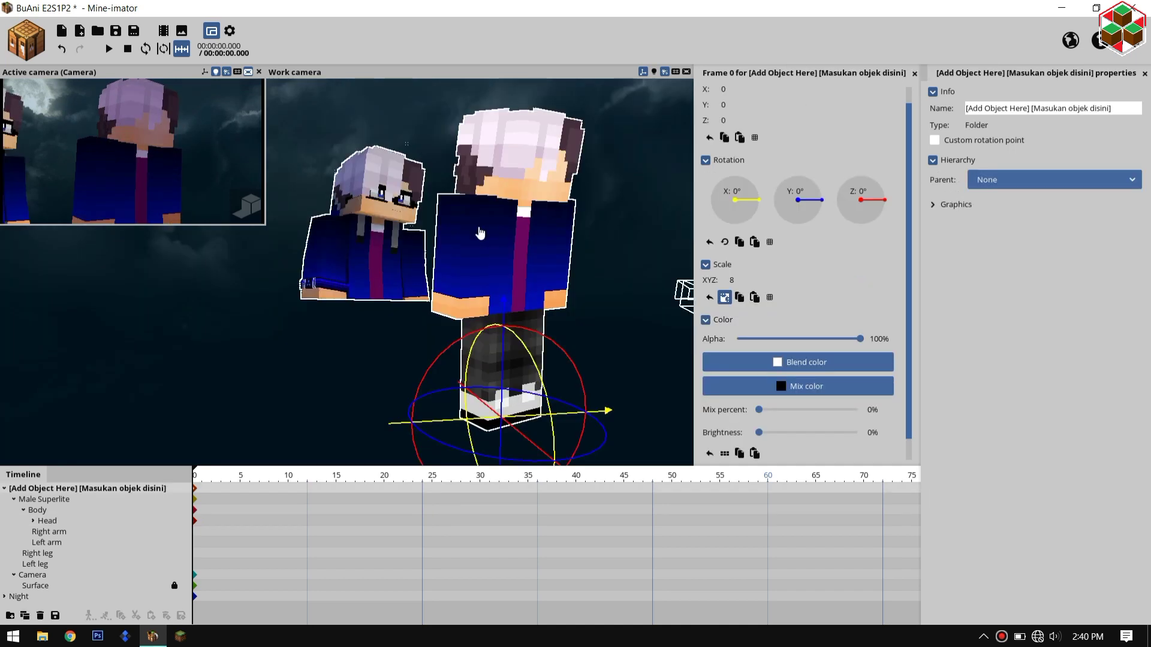
Bend the right arm about 7.34° and the left arm about 8.30°
{"action": "left_click", "coordinate": [470, 252]}
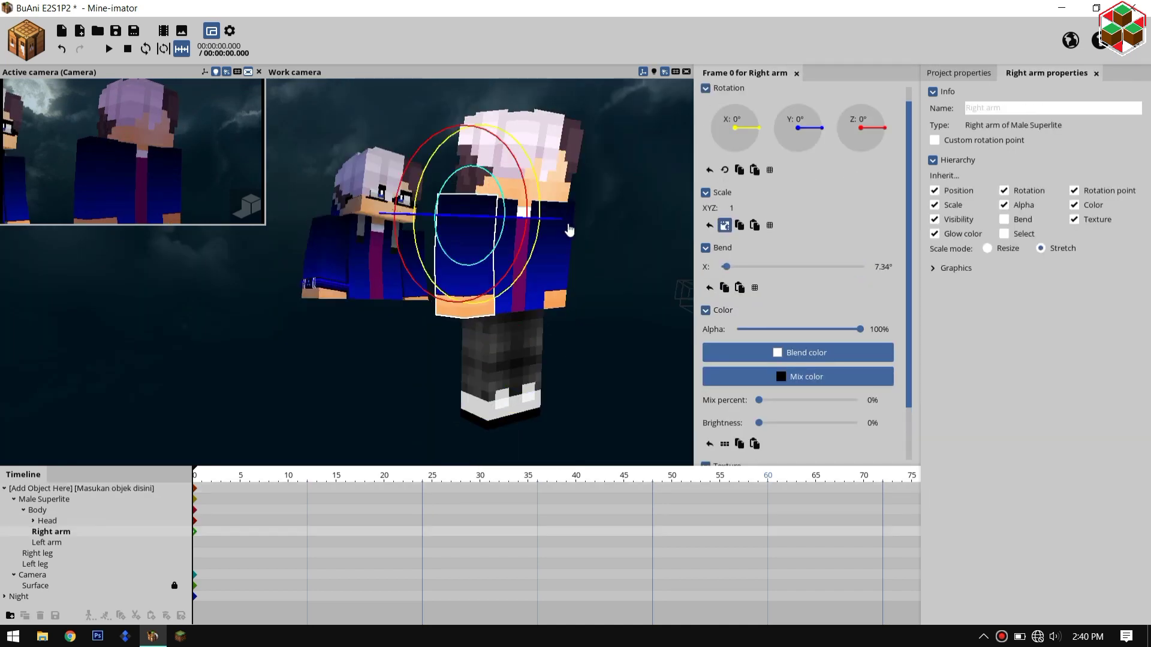
{"action": "left_click", "coordinate": [570, 229]}
{"action": "left_click_drag", "start_coordinate": [577, 183], "coordinate": [545, 207]}
Rotate the left arm to about 3.74° on Z and adjust the right arm's rotation
{"action": "left_click", "coordinate": [460, 250]}
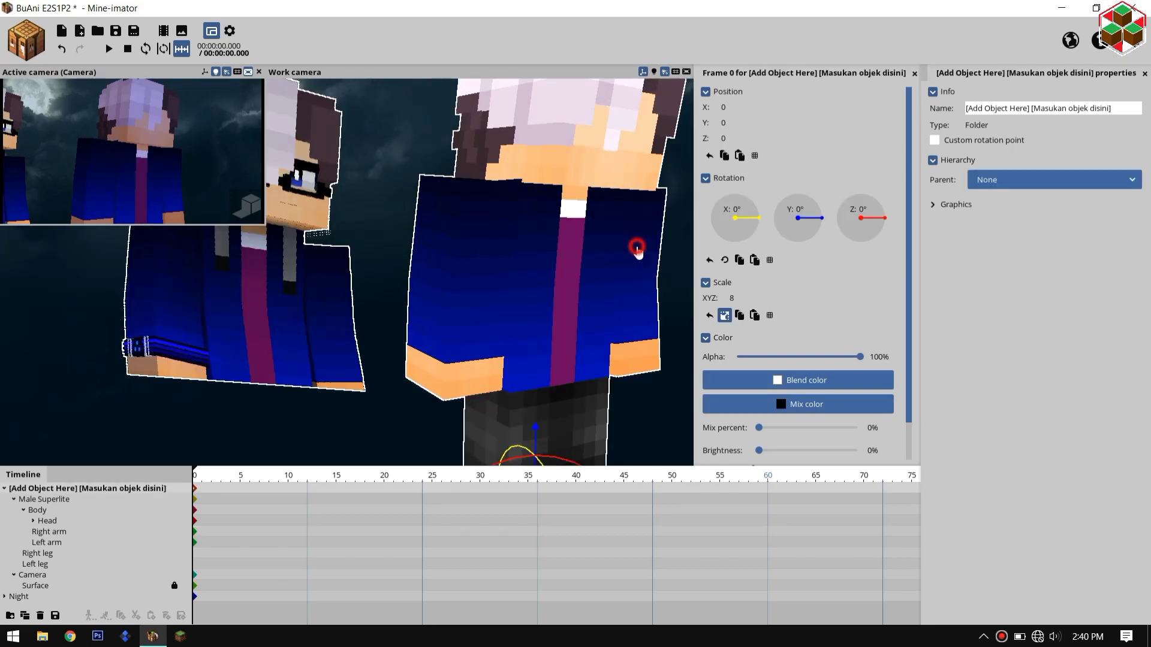
{"action": "left_click", "coordinate": [649, 298]}
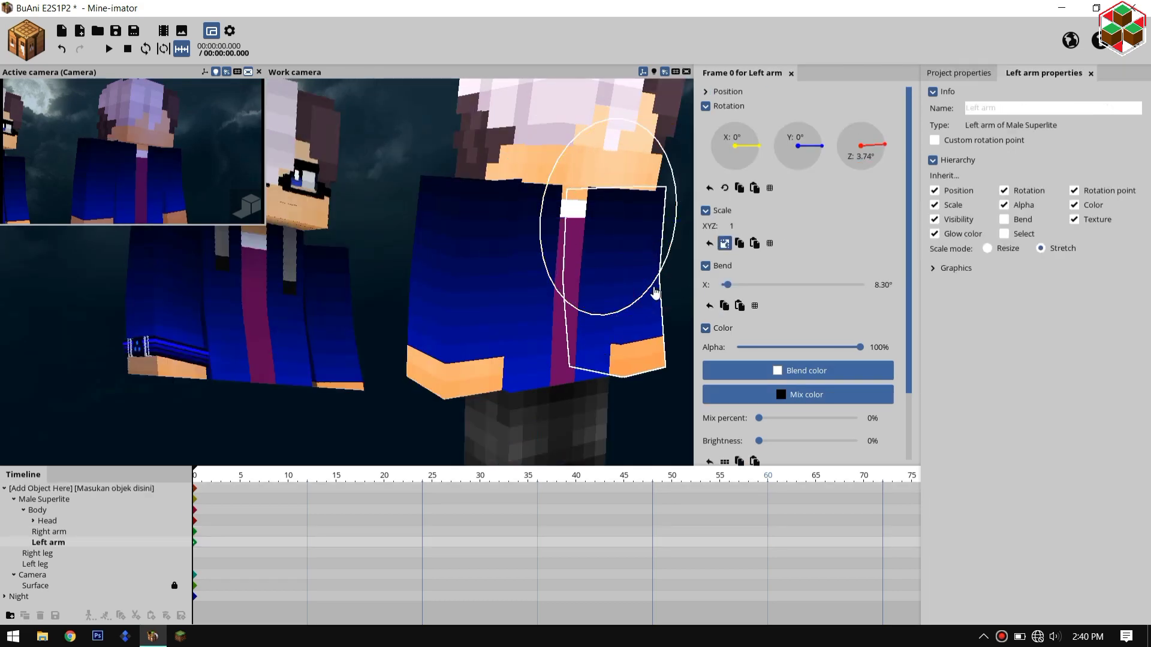
{"action": "left_click", "coordinate": [443, 248]}
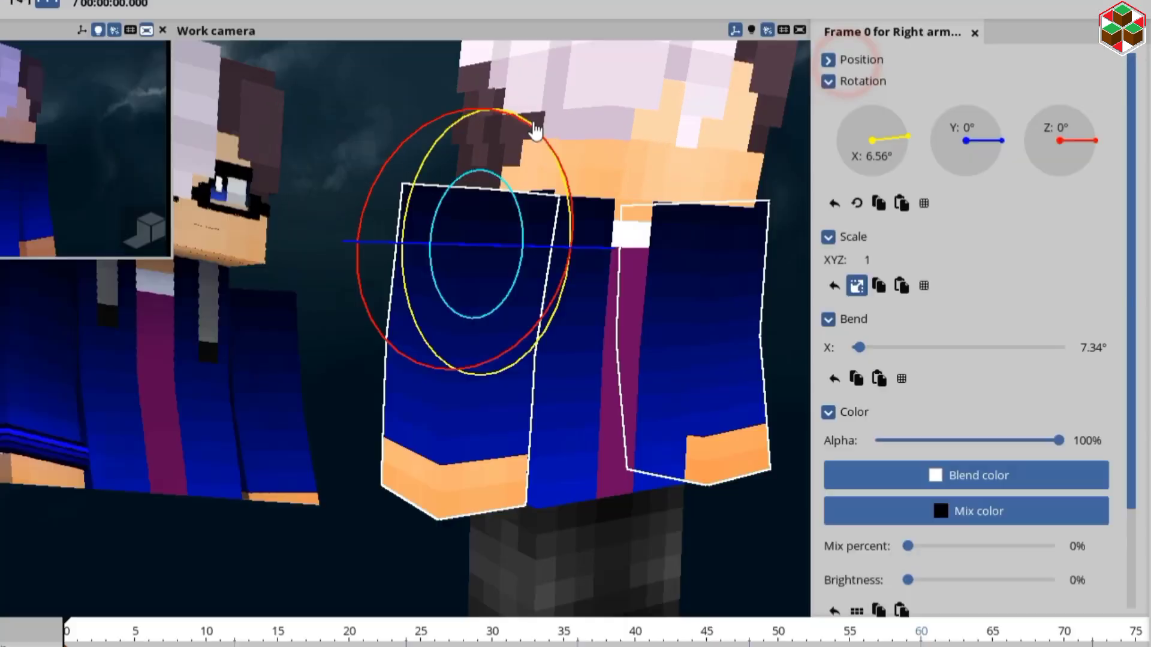
{"action": "left_click_drag", "start_coordinate": [472, 107], "coordinate": [481, 106]}
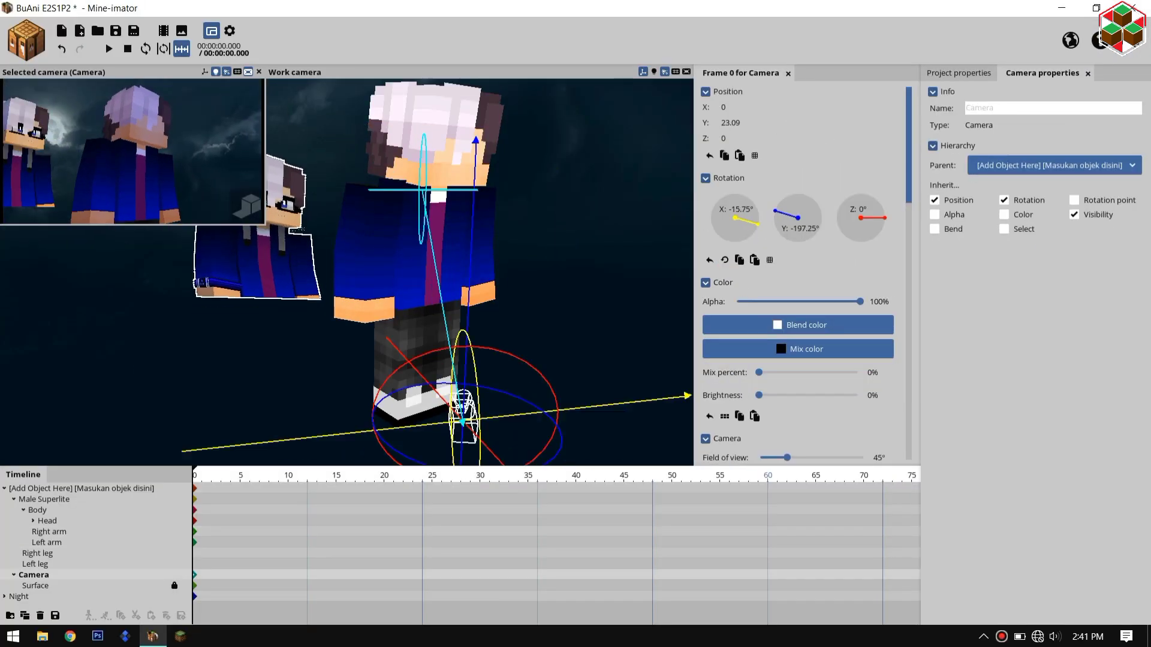
Adjust the camera's rotation and make the hidden reference surface visible again
{"action": "left_click", "coordinate": [741, 107]}
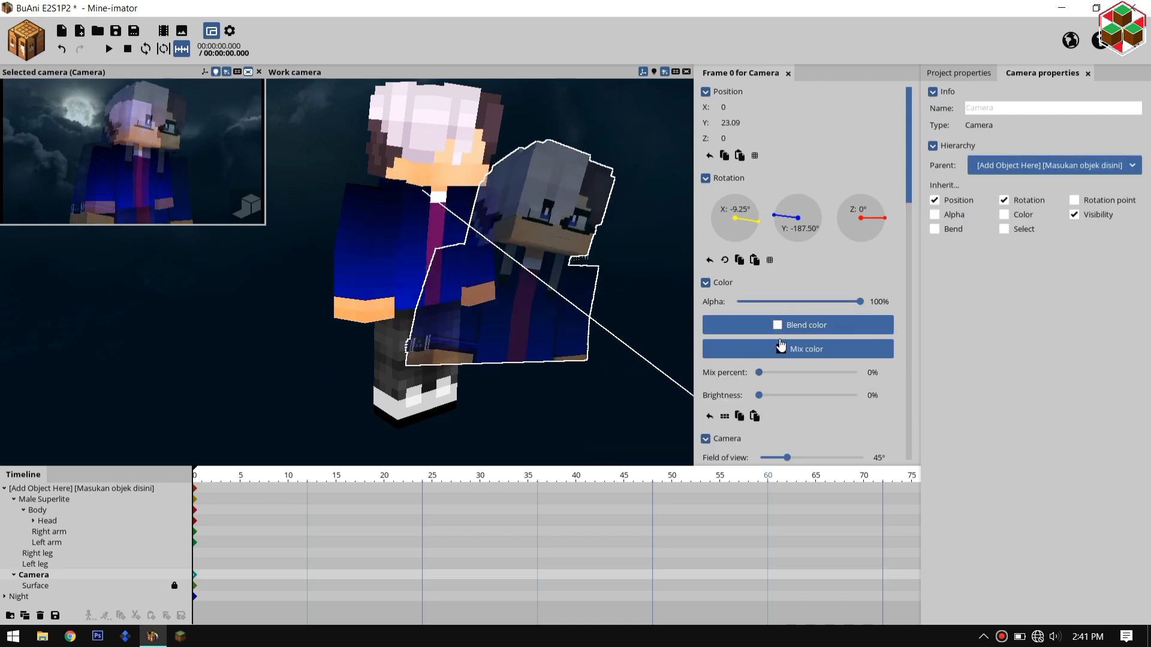
{"action": "left_click", "coordinate": [478, 271]}
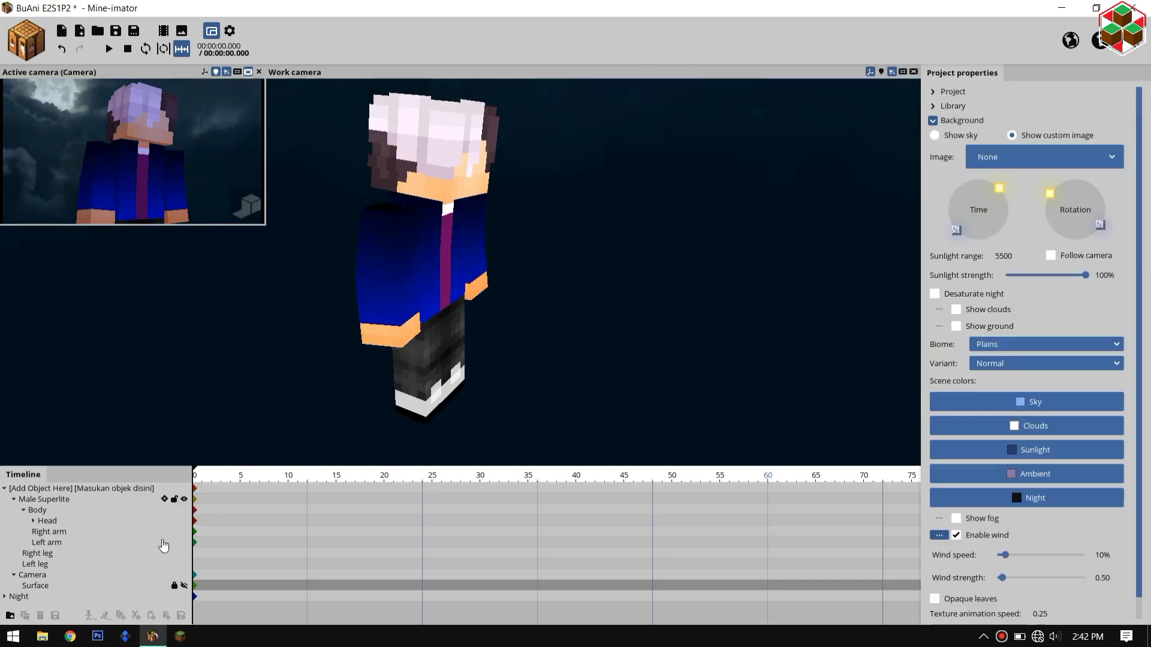
{"action": "left_click", "coordinate": [184, 585]}
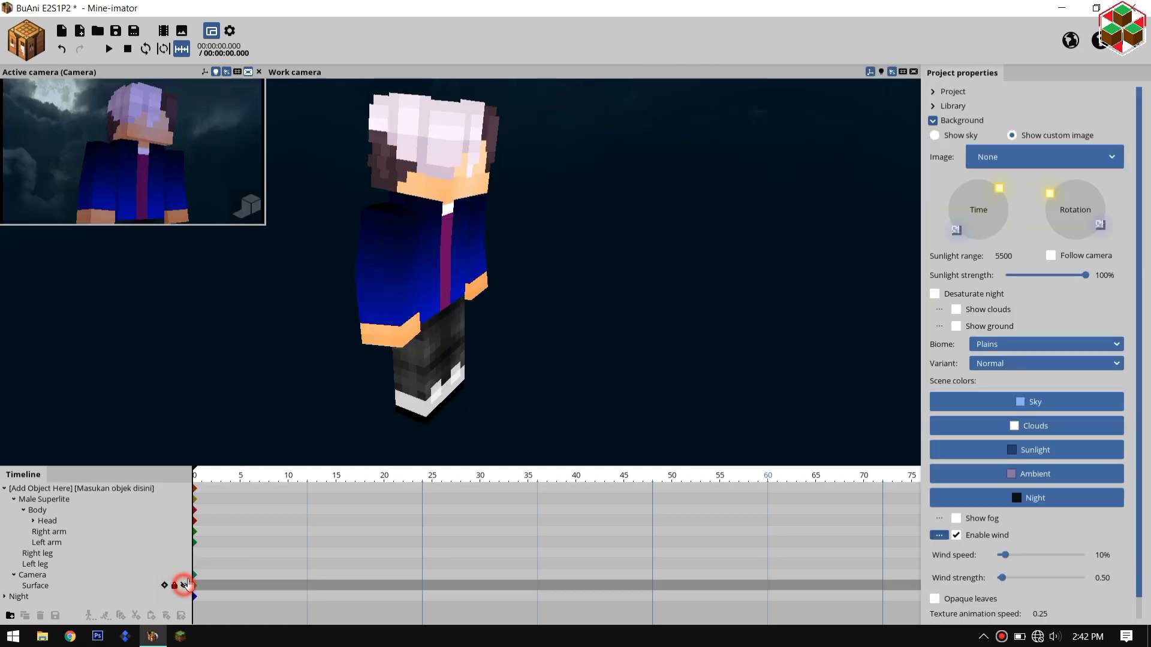
Examine the wristband on the reference image up close and save the project
{"action": "scroll", "coordinate": [630, 319], "scroll_direction": "up", "scroll_amount": 5}
{"action": "right_click_drag", "start_coordinate": [631, 316], "coordinate": [627, 321]}
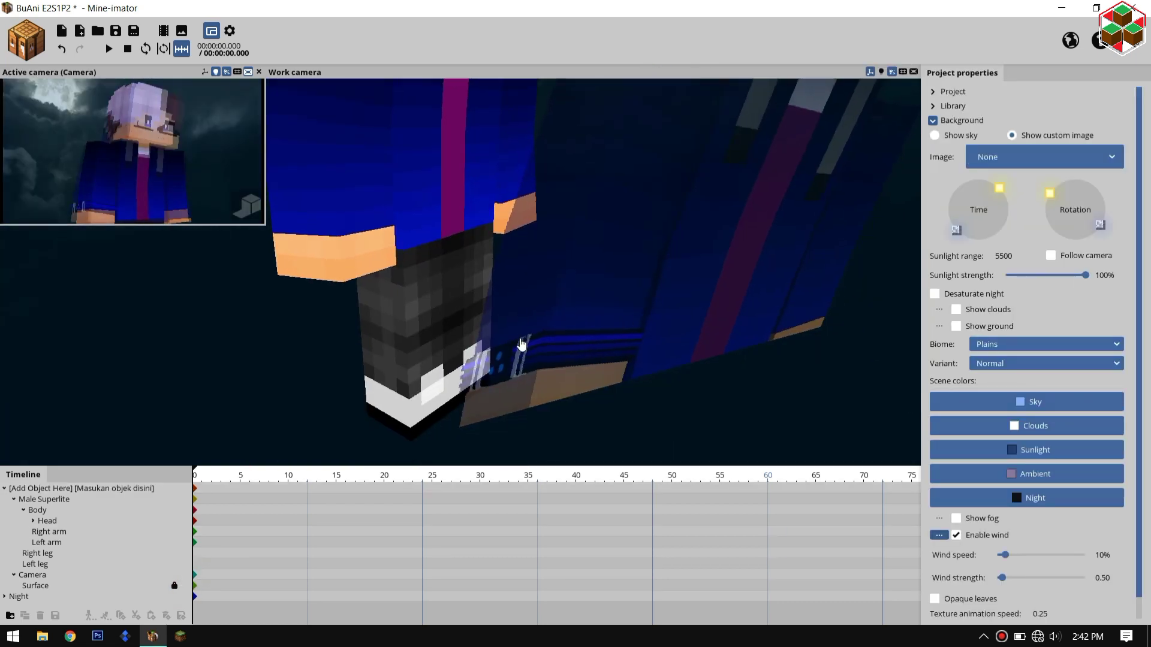
{"action": "left_click", "coordinate": [29, 44]}
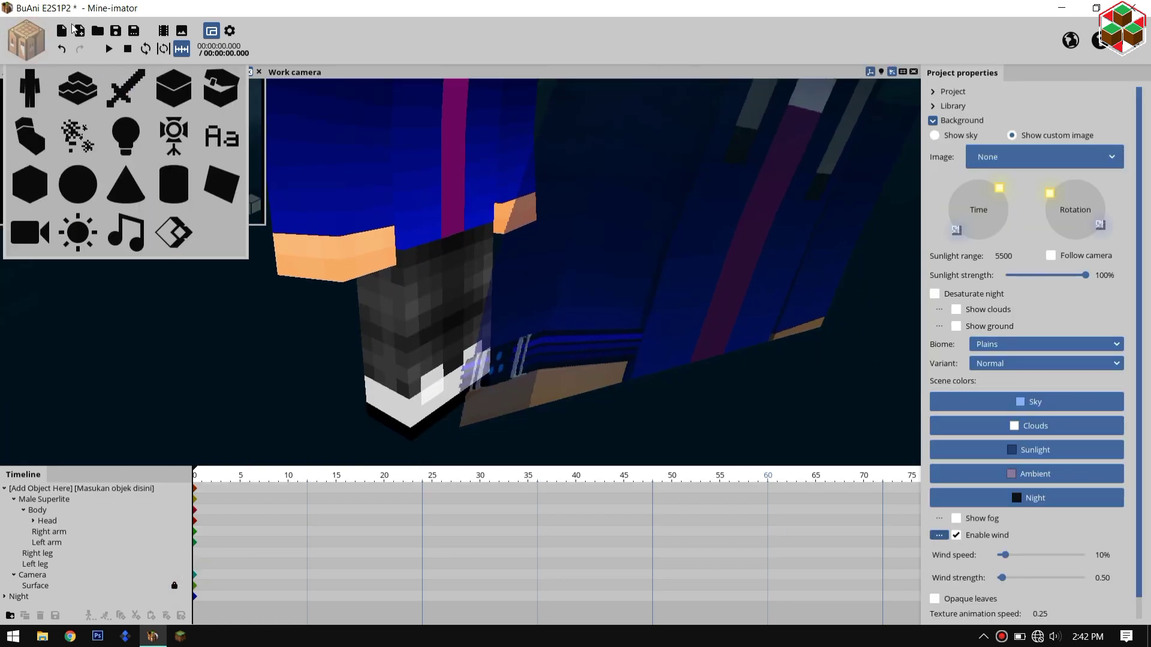
{"action": "left_click", "coordinate": [115, 34]}
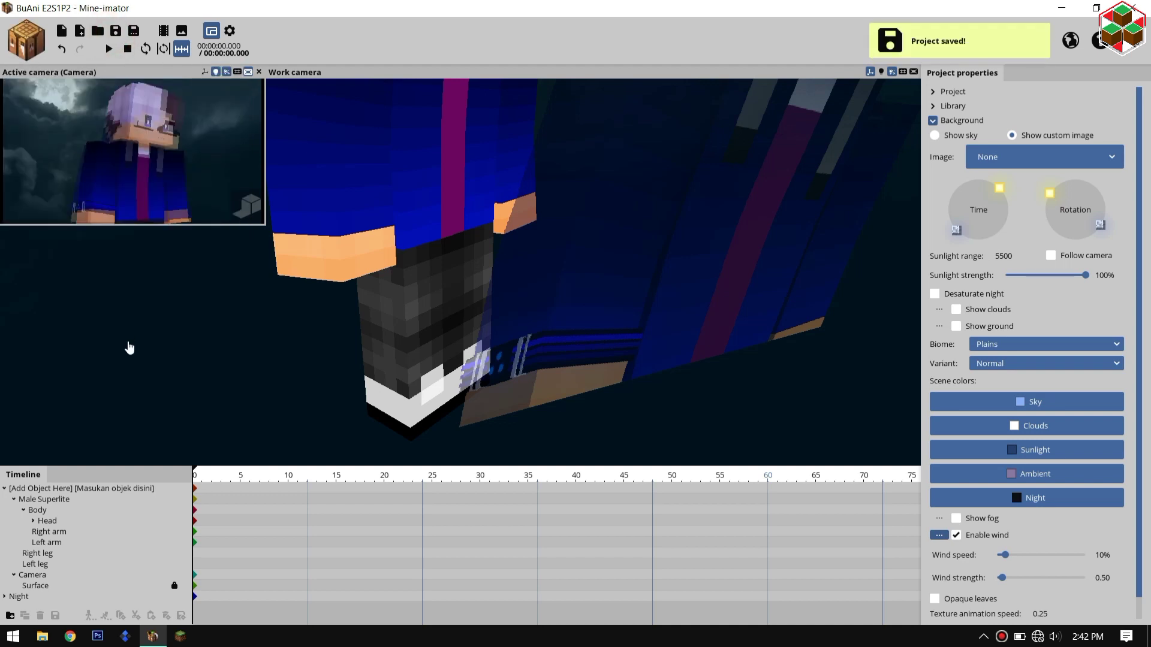
Create a plain cube with its texture set to none
{"action": "left_click", "coordinate": [28, 48]}
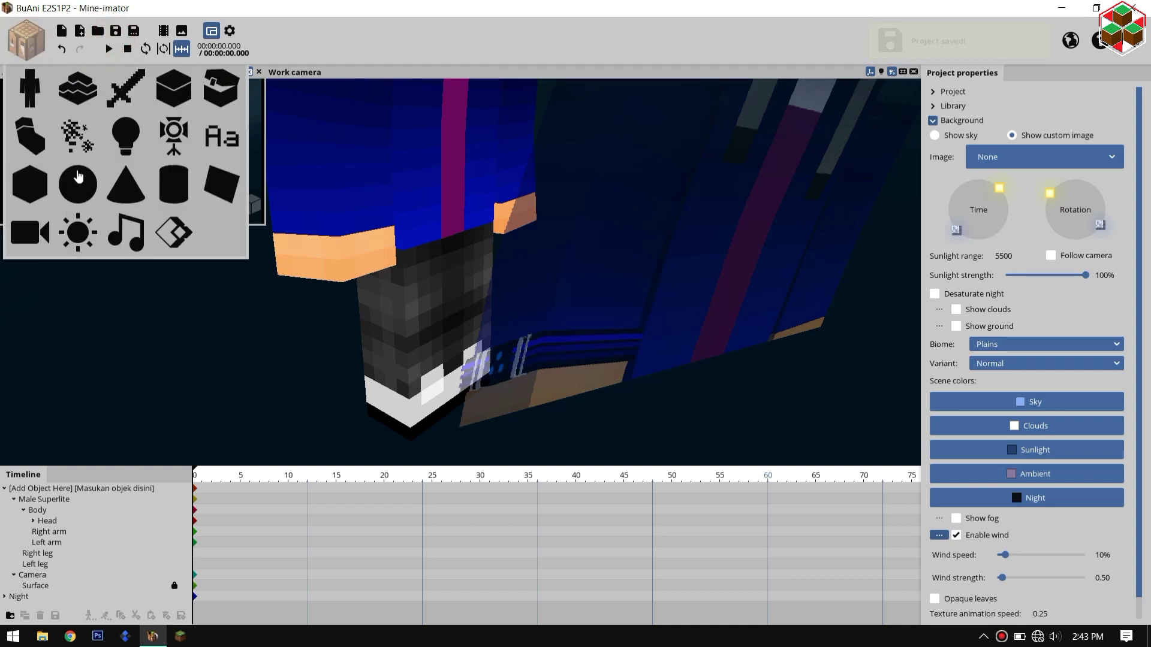
{"action": "left_click", "coordinate": [34, 177]}
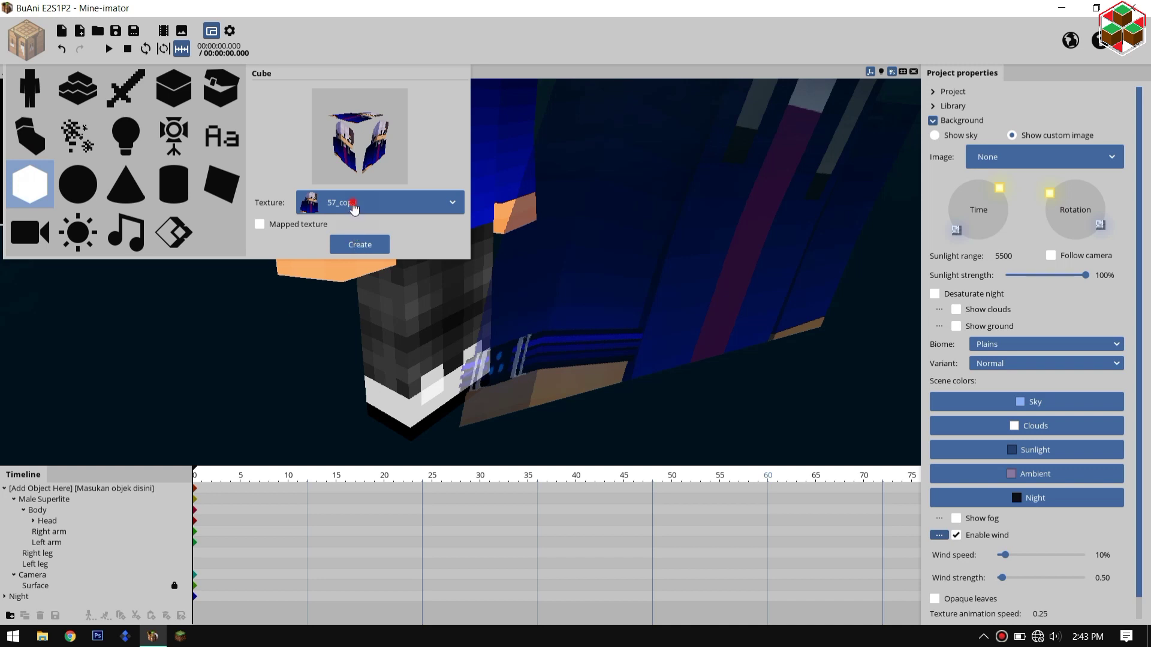
{"action": "left_click", "coordinate": [354, 203]}
{"action": "left_click", "coordinate": [334, 226]}
{"action": "left_click", "coordinate": [345, 245]}
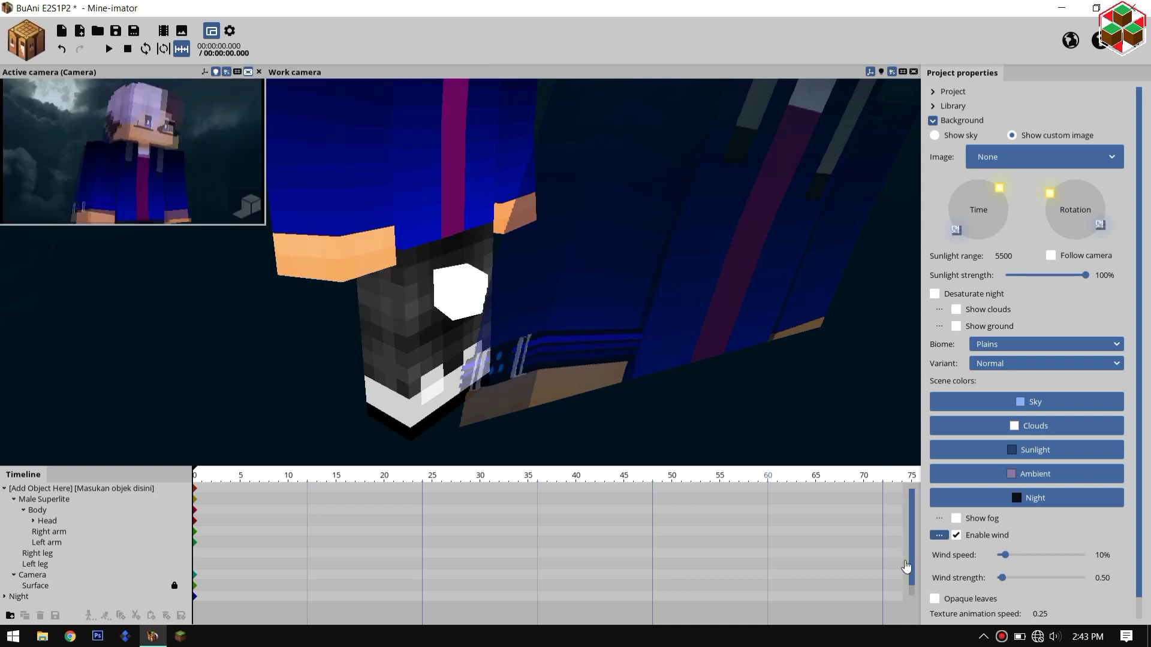
Attach the cube to the right arm's lower half as a wristband, scaled to 0.26, 0.10, 0.26 at Y position -4.41
{"action": "scroll", "coordinate": [906, 567], "scroll_direction": "down", "scroll_amount": 1}
{"action": "left_click_drag", "start_coordinate": [11, 600], "coordinate": [48, 531]}
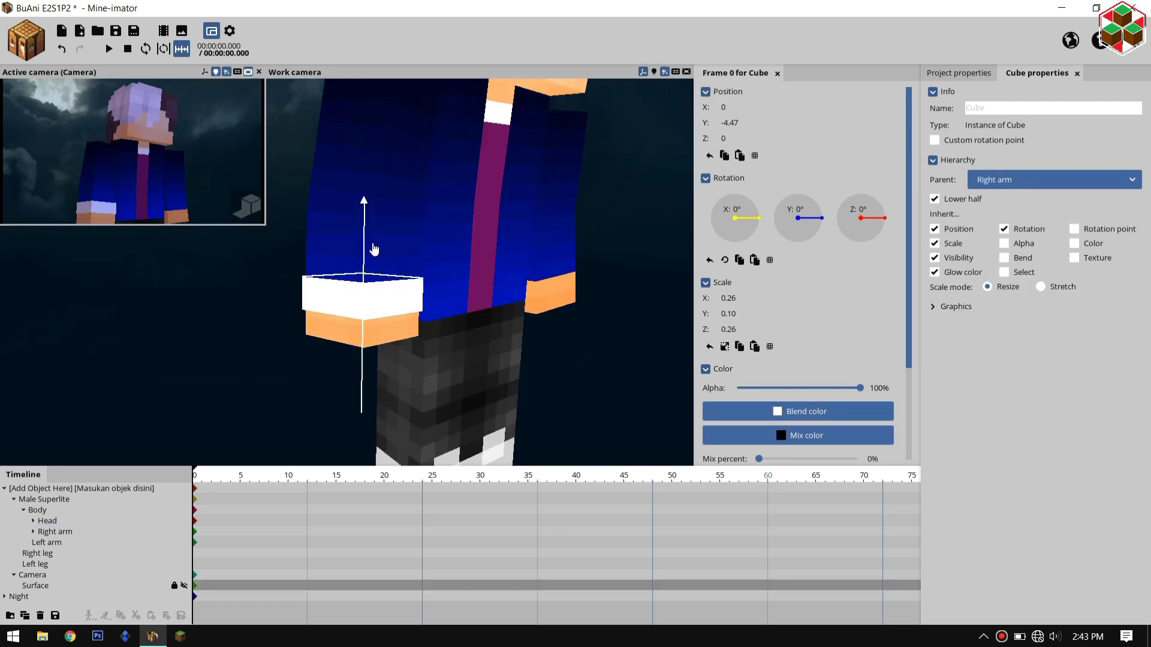
{"action": "left_click", "coordinate": [185, 586]}
{"action": "left_click", "coordinate": [185, 586]}
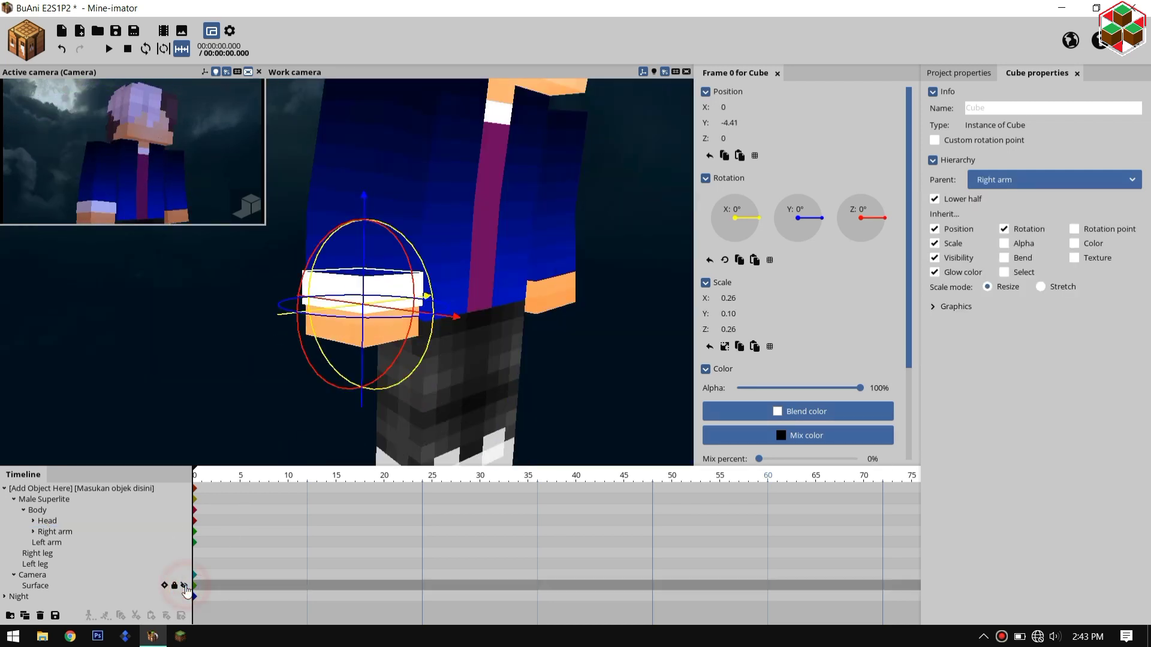
Set the wristband cube's blend color to dark gray, keeping its mix percent at 0%
{"action": "left_click_drag", "start_coordinate": [829, 458], "coordinate": [841, 459]}
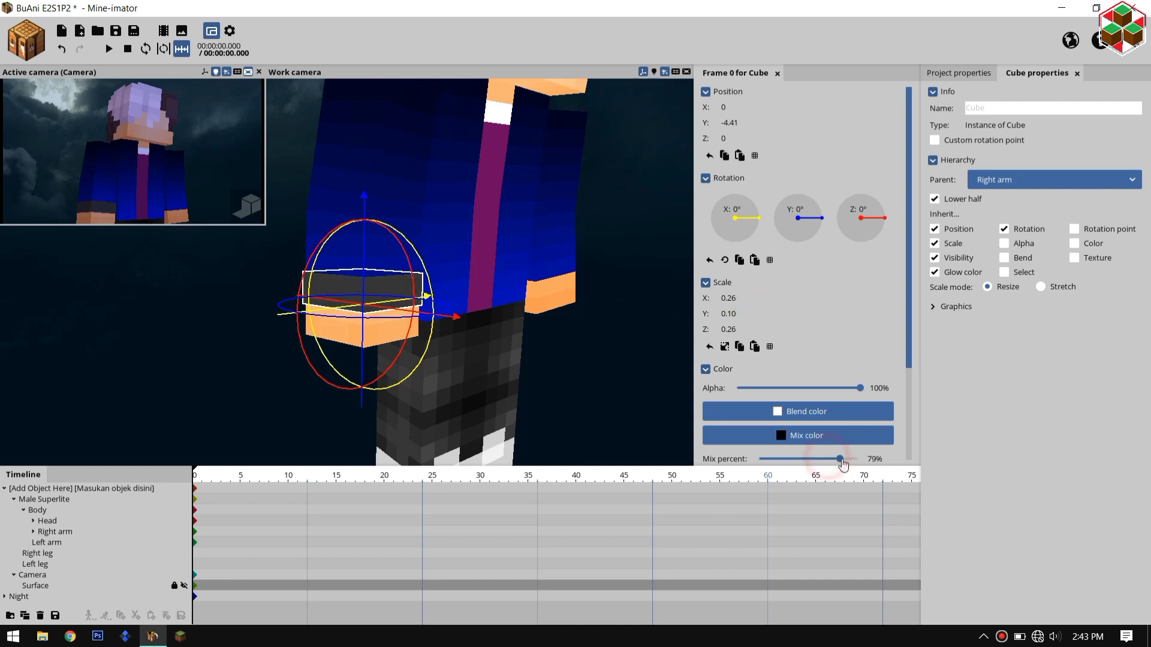
{"action": "left_click", "coordinate": [753, 455]}
{"action": "left_click_drag", "start_coordinate": [498, 334], "coordinate": [435, 350]}
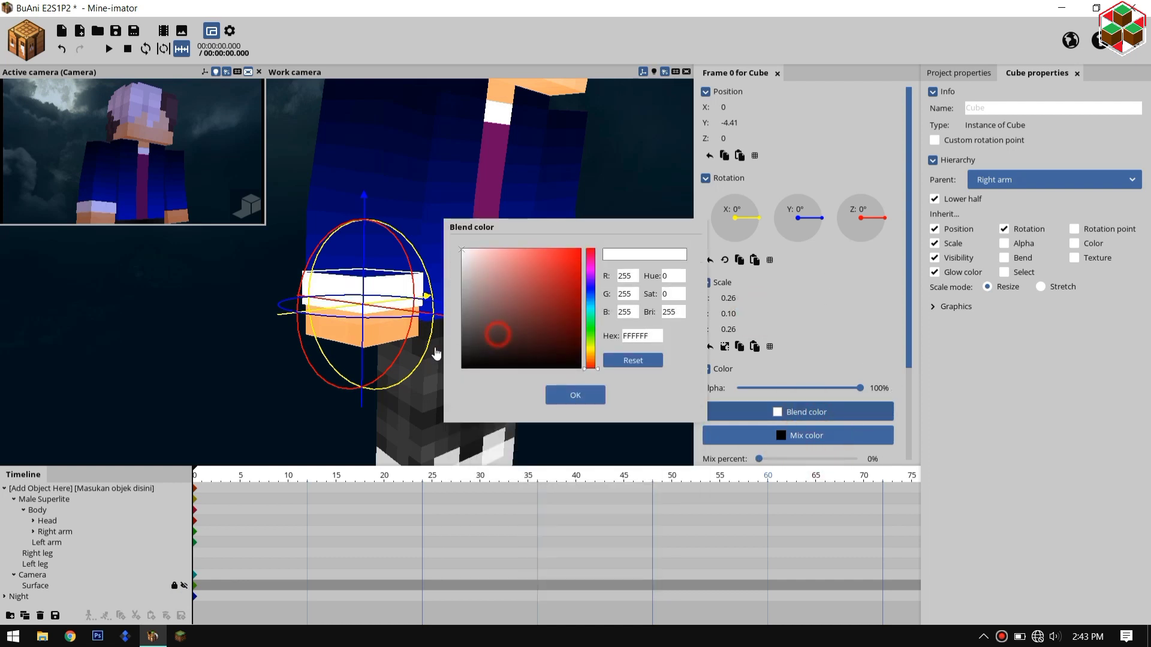
{"action": "left_click", "coordinate": [590, 397]}
{"action": "scroll", "coordinate": [501, 253], "scroll_direction": "up", "scroll_amount": 3}
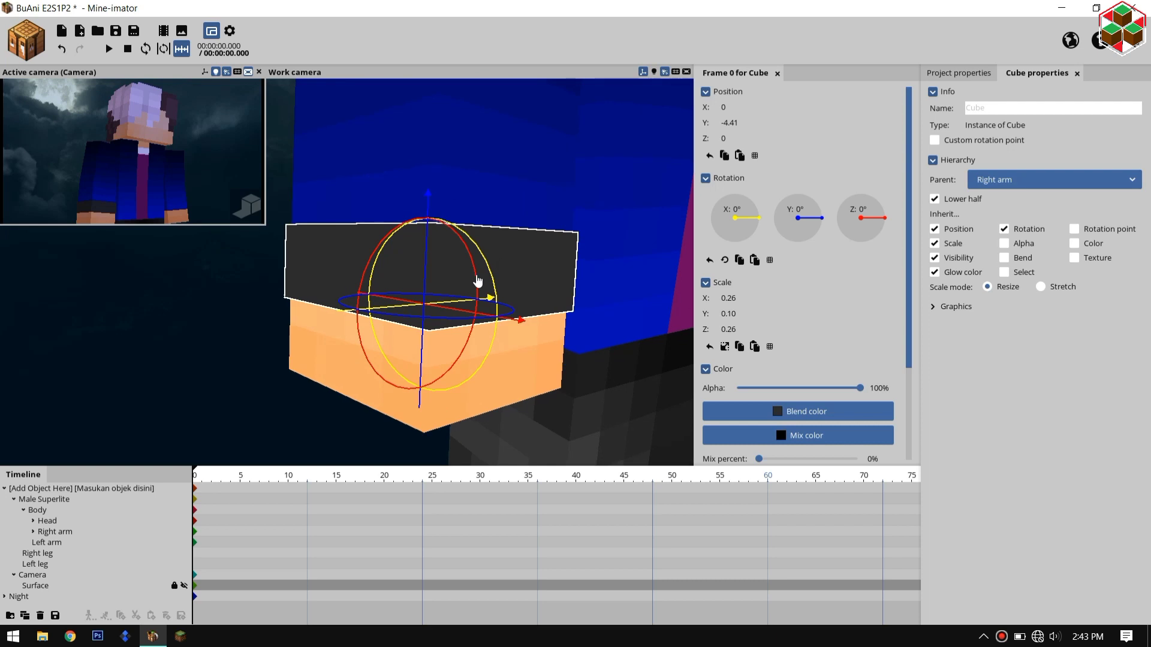
Duplicate the wristband cube and scale the copy to 0.27, 0.02, 0.27 as a thin strip
{"action": "left_click", "coordinate": [30, 586]}
{"action": "left_click", "coordinate": [372, 249]}
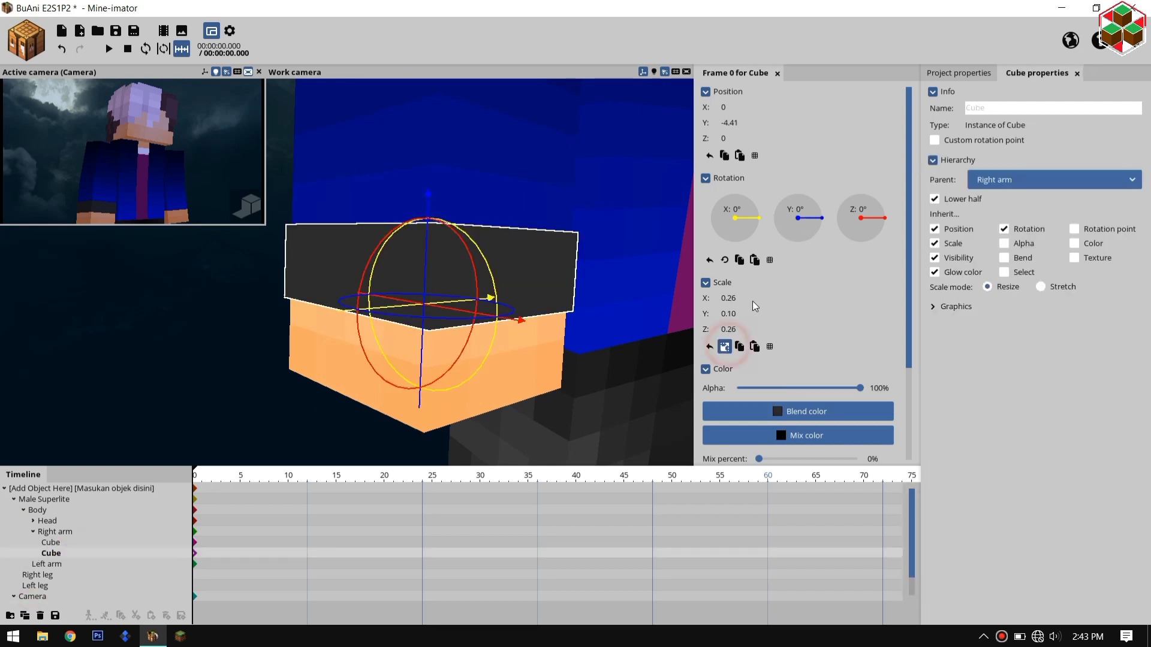
{"action": "left_click_drag", "start_coordinate": [754, 300], "coordinate": [717, 314]}
{"action": "key", "text": "BackSpace"}
{"action": "left_click", "coordinate": [725, 315]}
Give the thin strip 100% brightness and a bright blue blend color, and raise it along the wristband
{"action": "scroll", "coordinate": [797, 360], "scroll_direction": "down", "scroll_amount": 4}
{"action": "left_click_drag", "start_coordinate": [759, 361], "coordinate": [857, 361]}
{"action": "left_click", "coordinate": [805, 299]}
{"action": "left_click_drag", "start_coordinate": [485, 335], "coordinate": [580, 249]}
{"action": "left_click", "coordinate": [589, 395]}
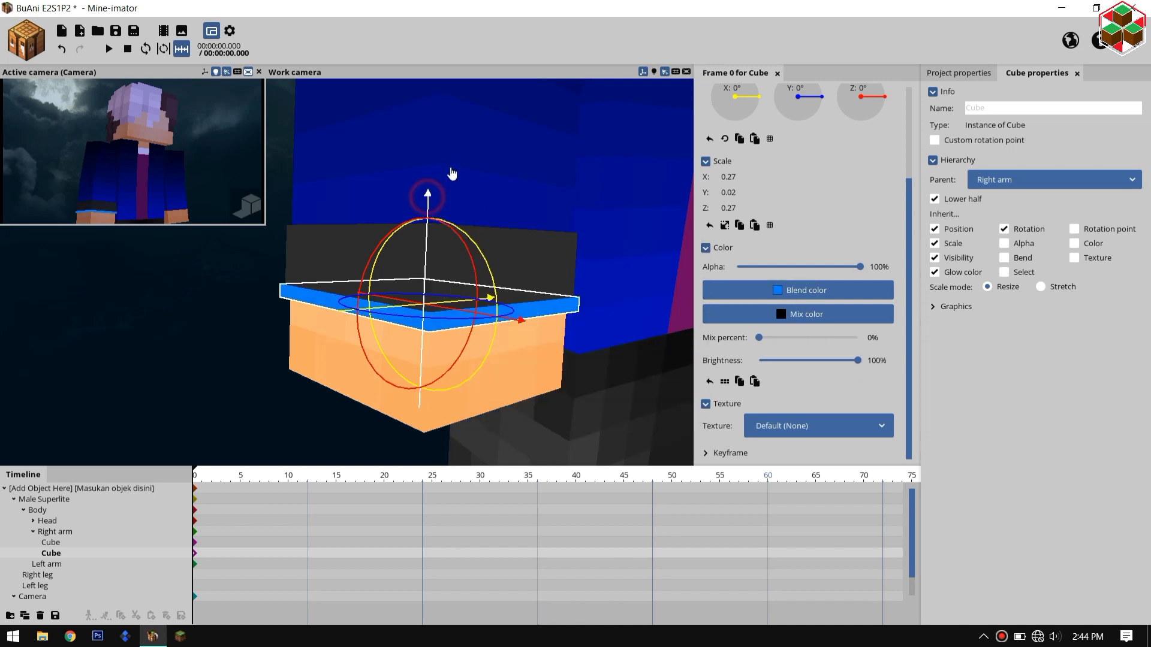
{"action": "left_click_drag", "start_coordinate": [452, 173], "coordinate": [473, 155]}
Show the reference surface again and launch Instant Eyedropper
{"action": "scroll", "coordinate": [171, 595], "scroll_direction": "down", "scroll_amount": 1}
{"action": "left_click", "coordinate": [171, 596]}
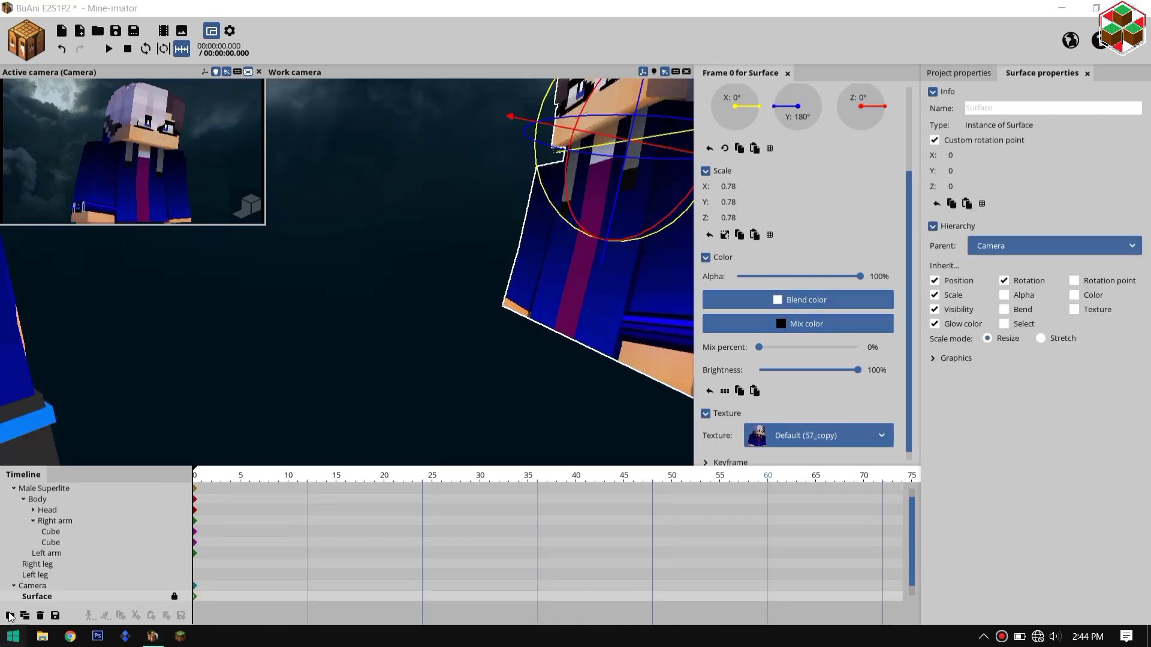
{"action": "left_click", "coordinate": [12, 636]}
{"action": "type", "text": "eye"}
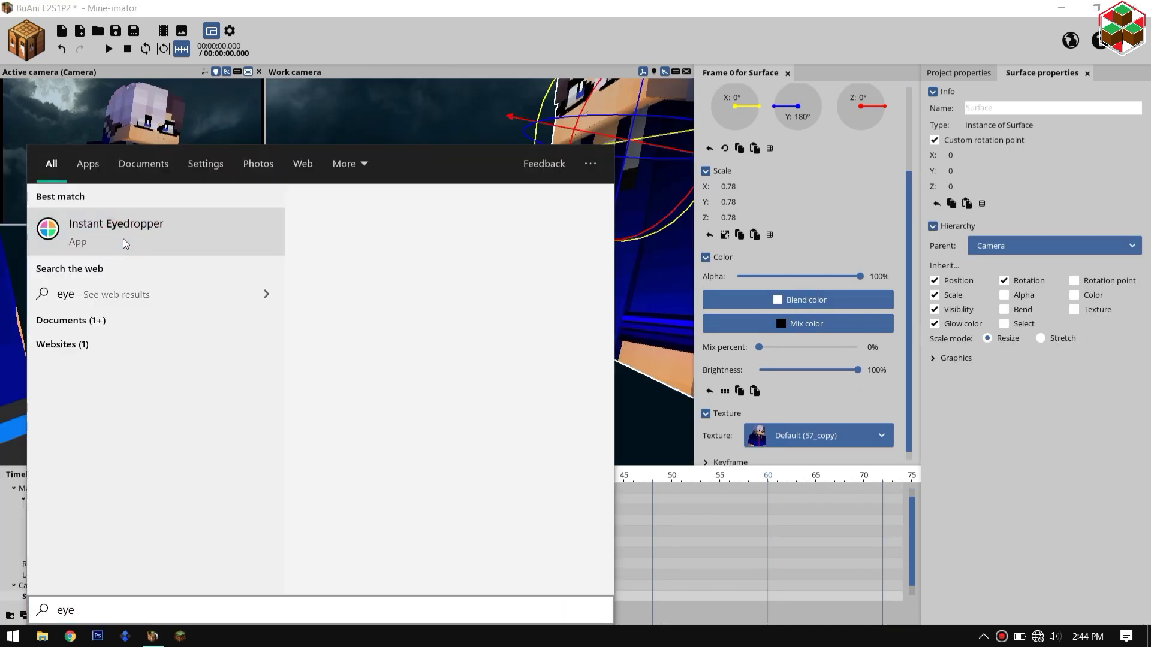
{"action": "left_click", "coordinate": [161, 240]}
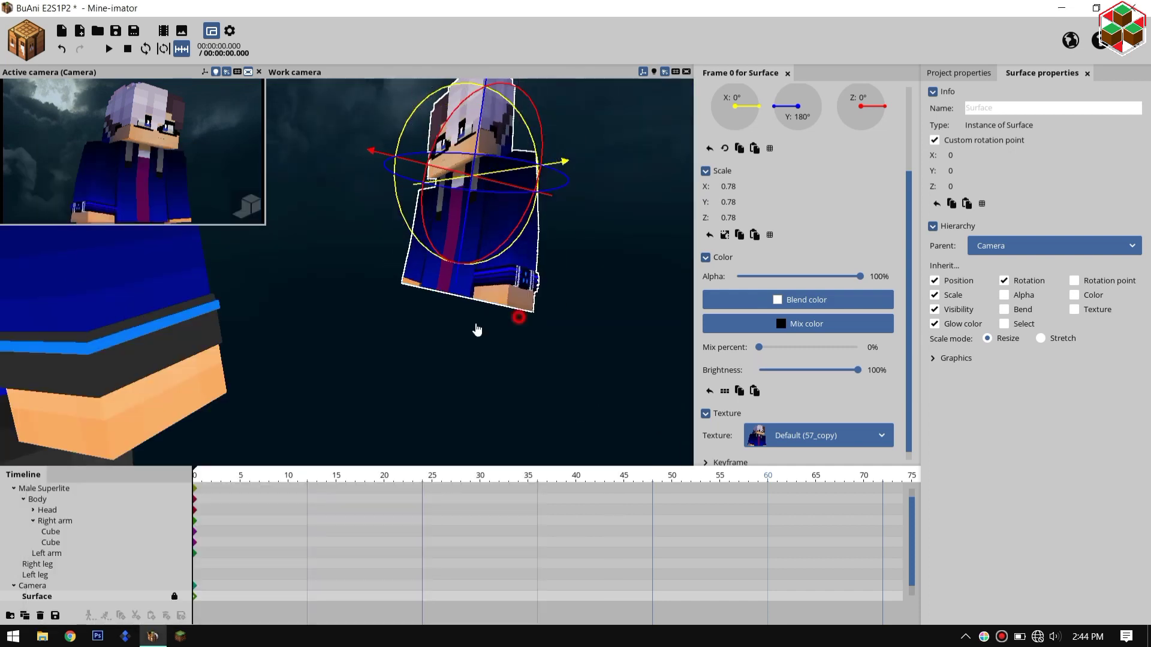
Sample the brightest wristband stripe on the reference and set the thin strip's blend color to 0E00FF
{"action": "scroll", "coordinate": [553, 449], "scroll_direction": "up", "scroll_amount": 2}
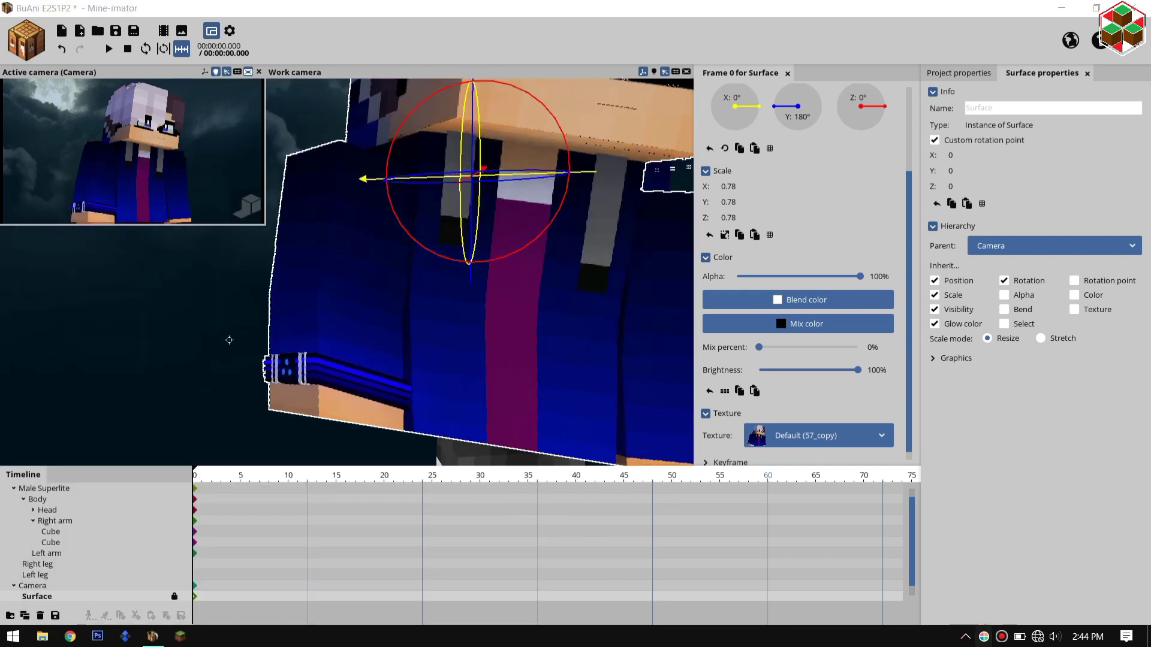
{"action": "left_click_drag", "start_coordinate": [326, 364], "coordinate": [326, 365]}
{"action": "left_click", "coordinate": [55, 544]}
{"action": "left_click", "coordinate": [785, 300]}
{"action": "double_click", "coordinate": [636, 336]}
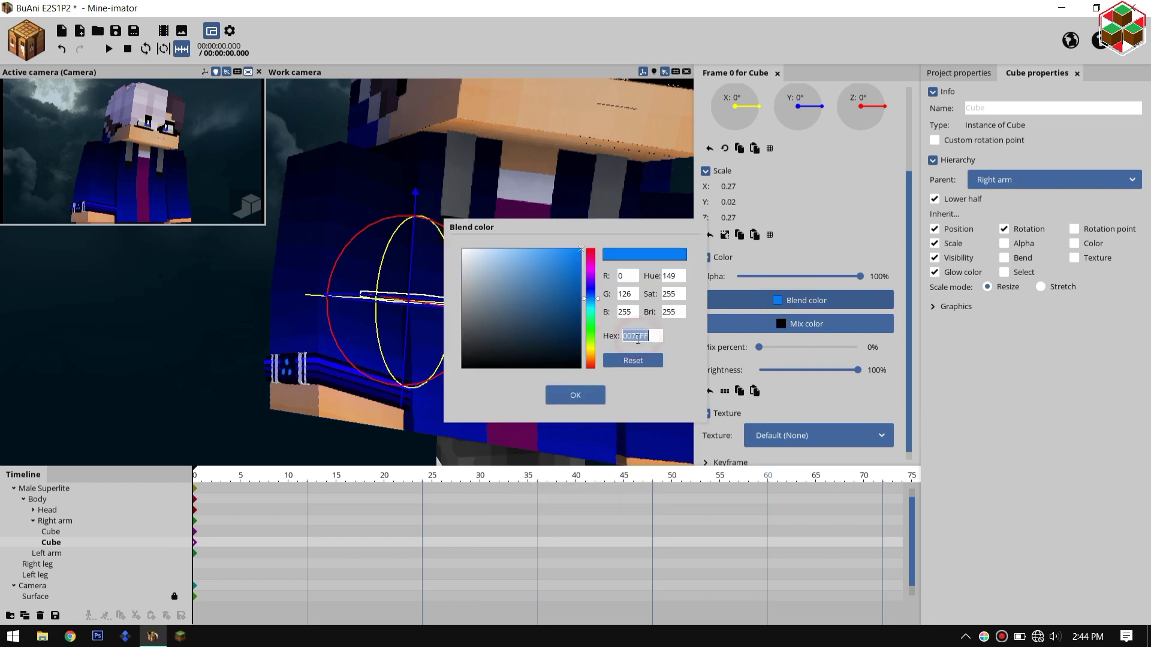
{"action": "type", "text": "0E00FF"}
{"action": "left_click", "coordinate": [574, 391]}
Duplicate the bright blue strip and place the copies apart vertically on the right arm's wristband
{"action": "left_click_drag", "start_coordinate": [161, 347], "coordinate": [304, 382]}
{"action": "scroll", "coordinate": [303, 382], "scroll_direction": "up", "scroll_amount": 3}
{"action": "key", "text": "ctrl+d"}
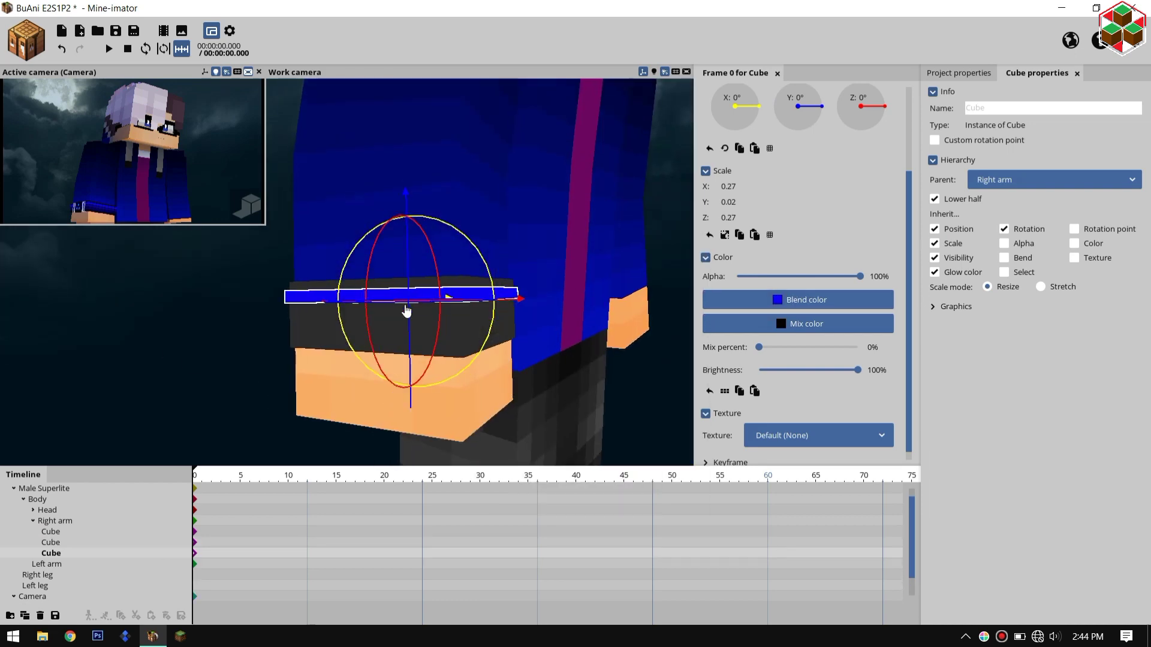
{"action": "left_click_drag", "start_coordinate": [407, 254], "coordinate": [410, 273]}
Sample the middle wristband stripe on the reference and set the second strip's blend color to 0801AA
{"action": "left_click_drag", "start_coordinate": [383, 324], "coordinate": [78, 312]}
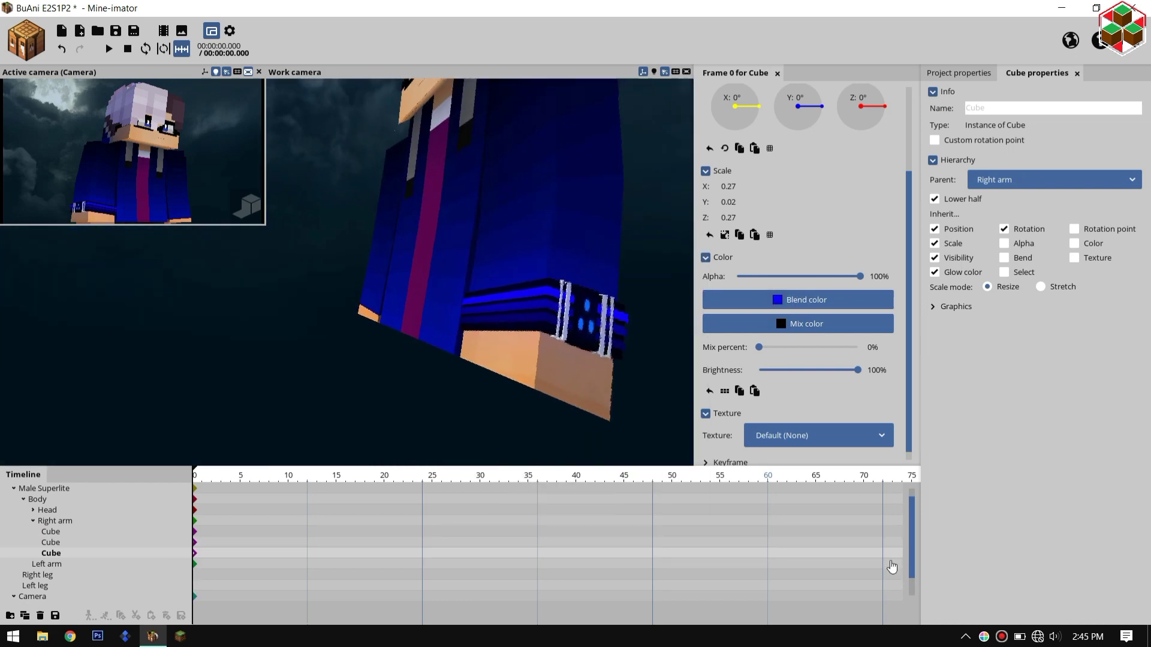
{"action": "left_click_drag", "start_coordinate": [983, 636], "coordinate": [545, 300]}
{"action": "left_click", "coordinate": [546, 300]}
{"action": "left_click", "coordinate": [827, 300]}
{"action": "double_click", "coordinate": [640, 337]}
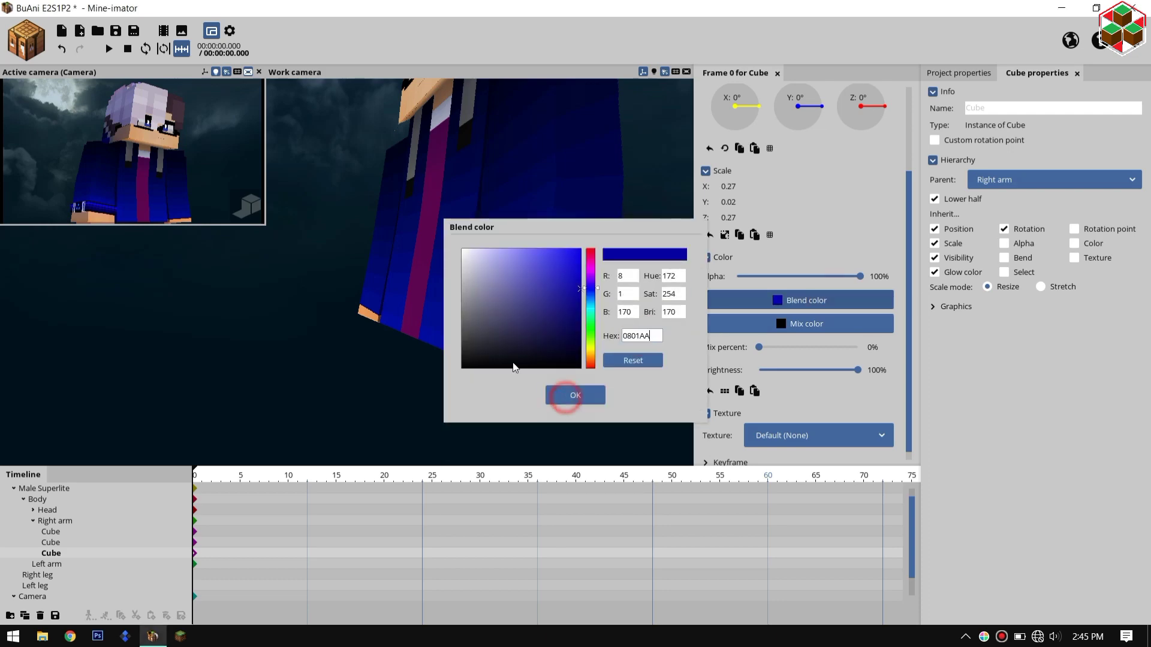
{"action": "left_click", "coordinate": [565, 397]}
Duplicate the second blue strip and lower the copy to form a third stripe on the wristband
{"action": "left_click_drag", "start_coordinate": [384, 353], "coordinate": [528, 359]}
{"action": "key", "text": "ctrl+d"}
{"action": "left_click_drag", "start_coordinate": [415, 247], "coordinate": [420, 264]}
Sample the darkest wristband stripe on the reference and apply it as the third strip's blend color
{"action": "left_click_drag", "start_coordinate": [372, 324], "coordinate": [180, 312]}
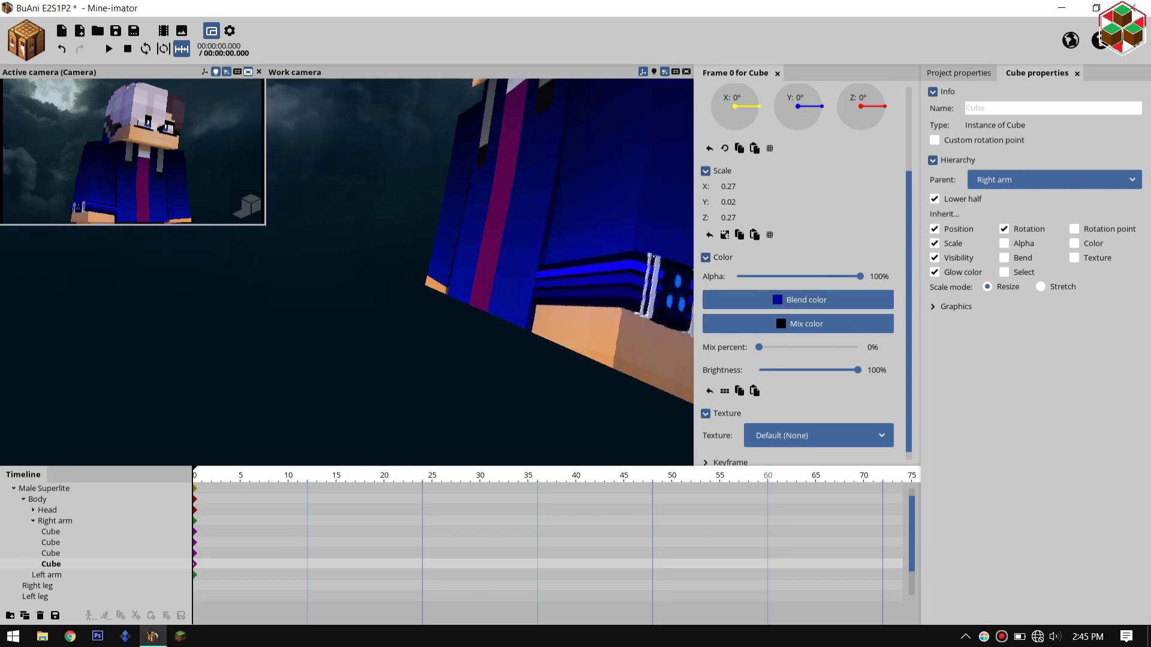
{"action": "left_click_drag", "start_coordinate": [984, 637], "coordinate": [673, 264]}
{"action": "left_click", "coordinate": [776, 306]}
{"action": "double_click", "coordinate": [640, 336]}
{"action": "key", "text": "ctrl+v"}
{"action": "left_click", "coordinate": [569, 396]}
Sample the wristband's dark base on the reference and set the wide base cube's blend color to 020022
{"action": "scroll", "coordinate": [366, 293], "scroll_direction": "down", "scroll_amount": 5}
{"action": "left_click", "coordinate": [367, 300]}
{"action": "left_click_drag", "start_coordinate": [383, 330], "coordinate": [419, 317]}
{"action": "left_click_drag", "start_coordinate": [999, 612], "coordinate": [458, 308]}
{"action": "left_click", "coordinate": [51, 532]}
{"action": "left_click", "coordinate": [792, 302]}
{"action": "double_click", "coordinate": [641, 336]}
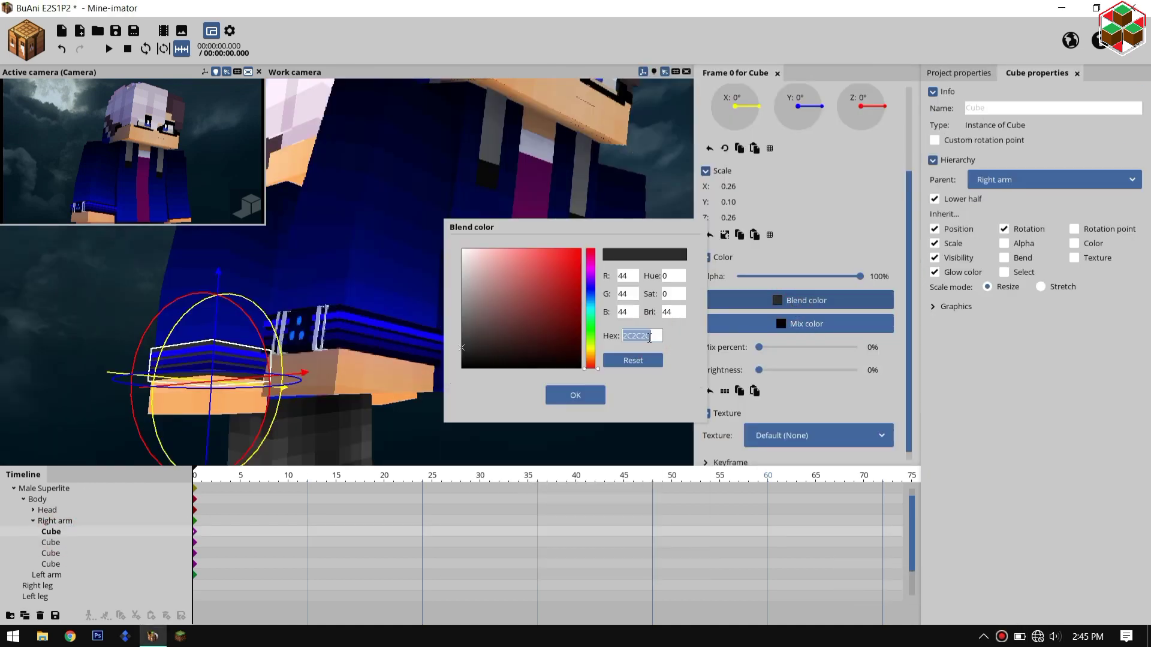
{"action": "type", "text": "020022"}
{"action": "left_click", "coordinate": [575, 395]}
Duplicate the wristband base cube and set the copy's blend color to D1D9F4, sampled from the reference's light vertical strips
{"action": "left_click", "coordinate": [548, 414]}
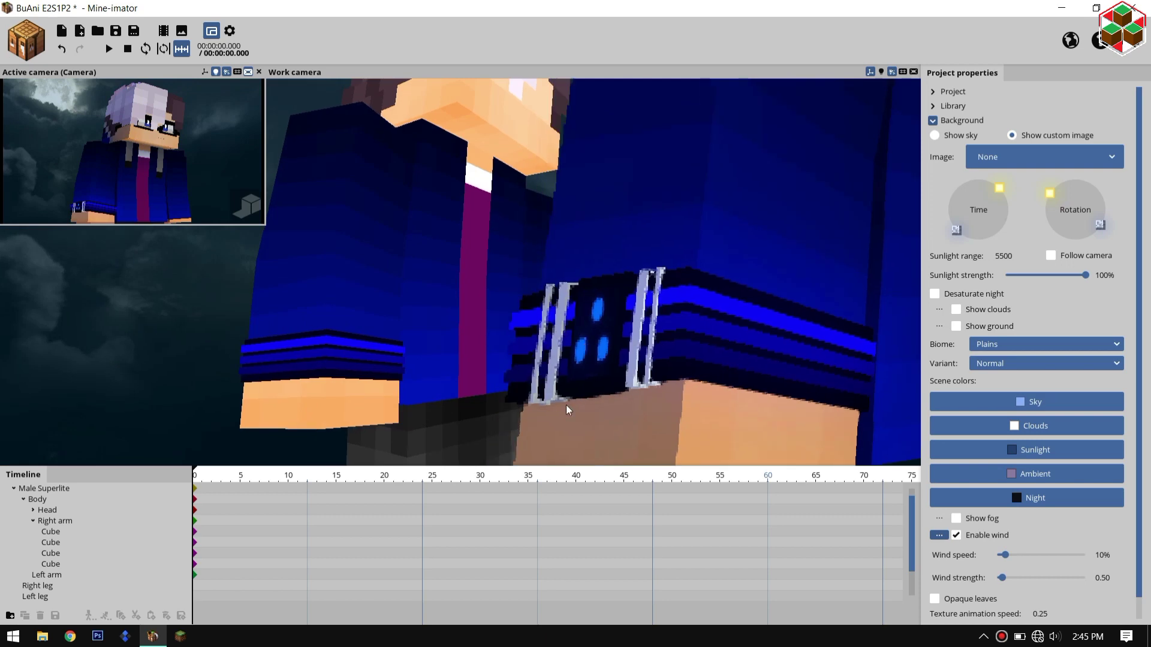
{"action": "left_click", "coordinate": [26, 40]}
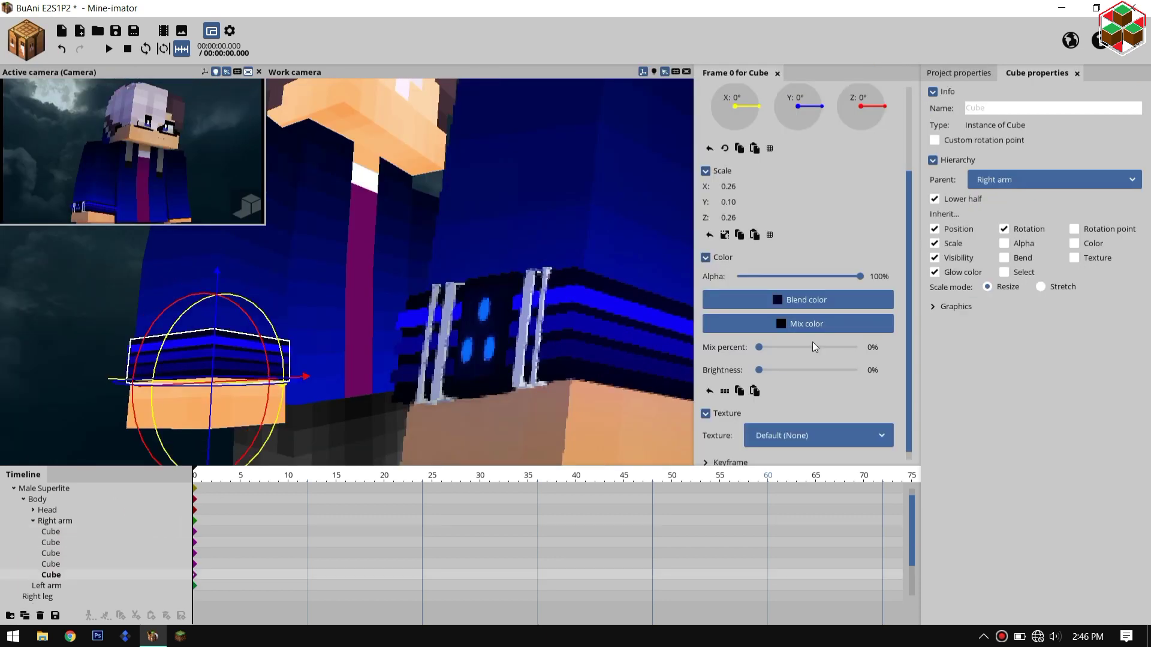
{"action": "left_click", "coordinate": [803, 301]}
{"action": "left_click", "coordinate": [984, 636]}
{"action": "left_click_drag", "start_coordinate": [999, 610], "coordinate": [547, 274]}
{"action": "double_click", "coordinate": [528, 486]}
{"action": "type", "text": "D1D9F4"}
{"action": "left_click", "coordinate": [470, 545]}
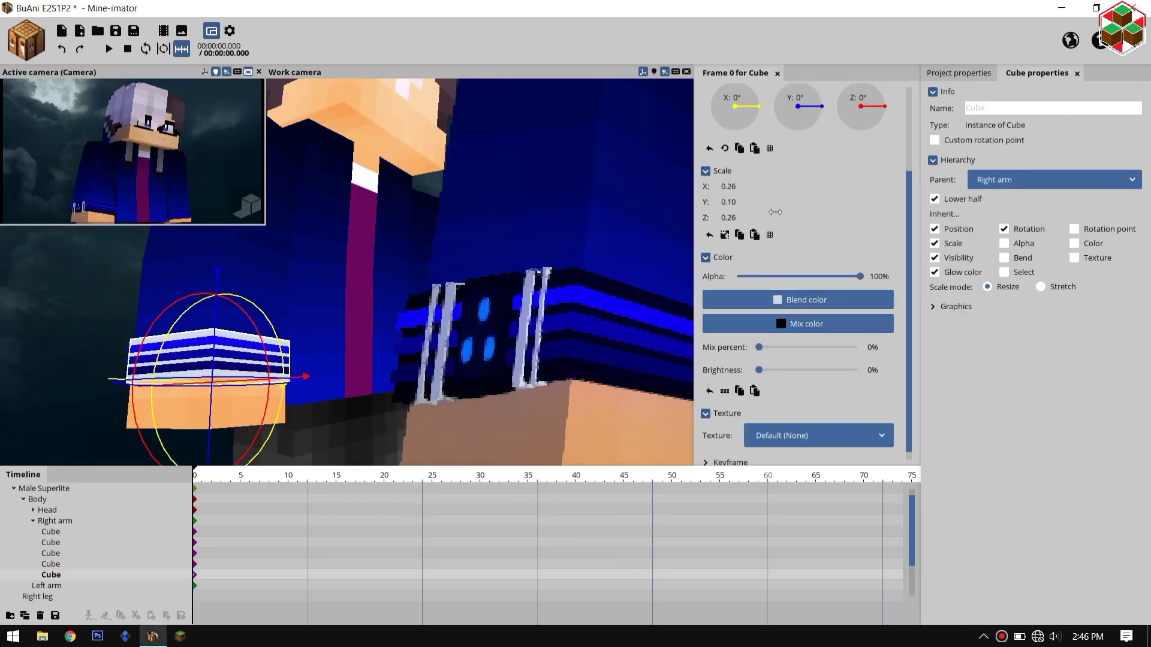
Scale the light cube to 0.29, 0.10, 0.01 and move it sideways as a vertical strip on the wristband
{"action": "left_click_drag", "start_coordinate": [775, 212], "coordinate": [749, 208]}
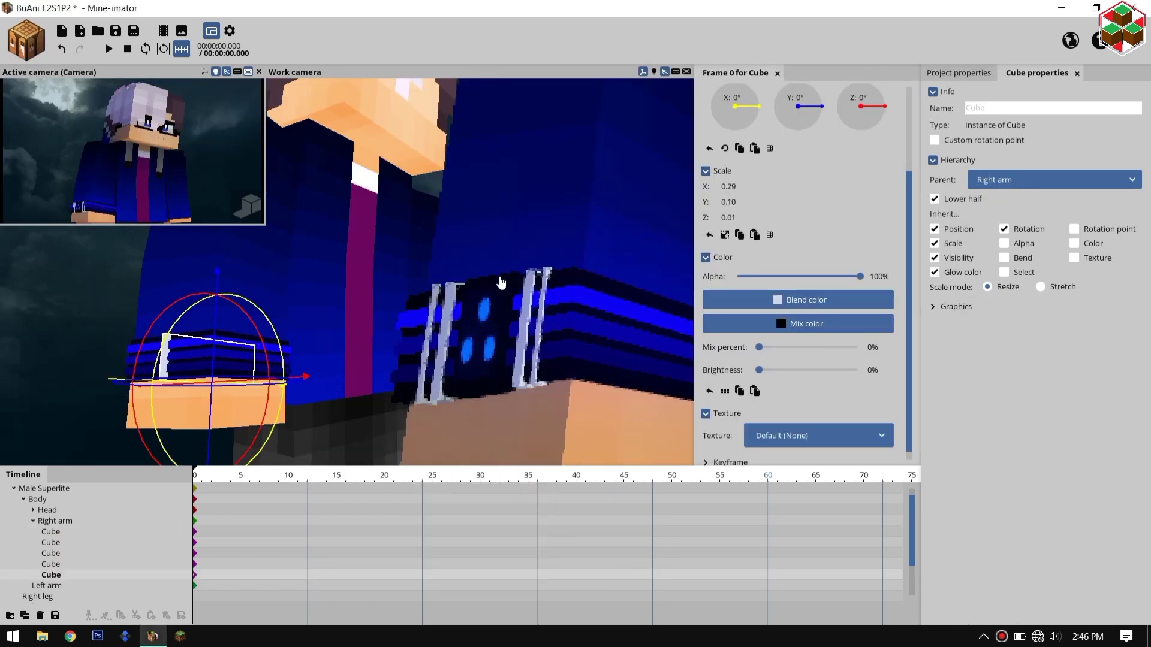
{"action": "right_click_drag", "start_coordinate": [499, 283], "coordinate": [499, 283]}
{"action": "scroll", "coordinate": [499, 283], "scroll_direction": "up", "scroll_amount": 3}
{"action": "scroll", "coordinate": [514, 262], "scroll_direction": "up", "scroll_amount": 1}
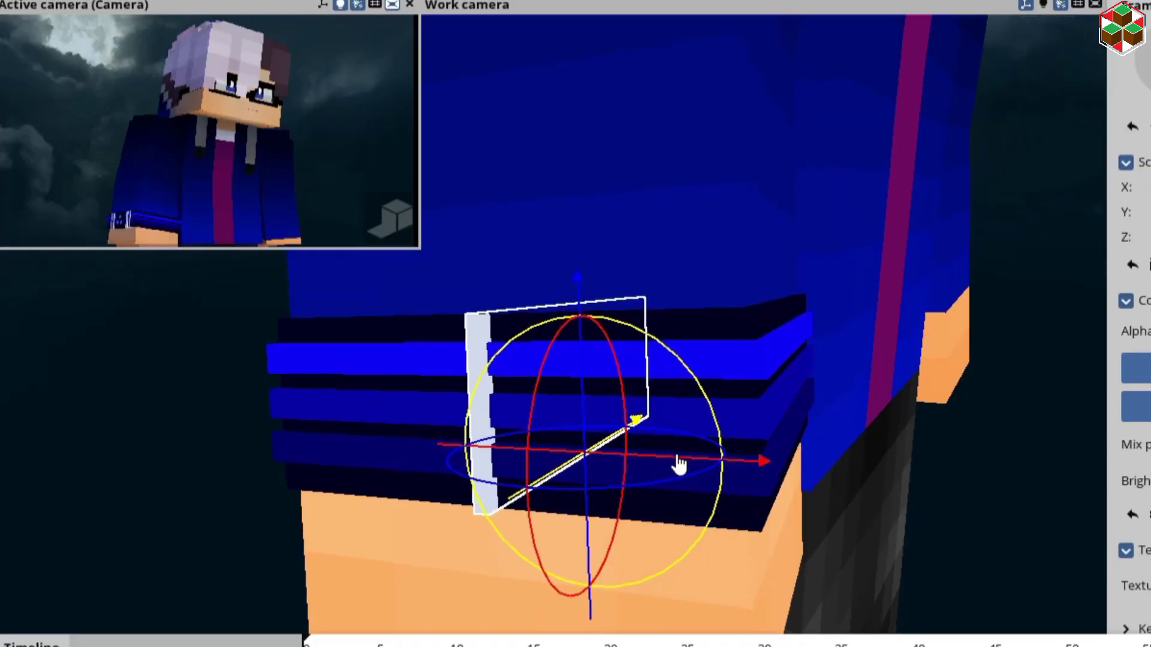
{"action": "left_click_drag", "start_coordinate": [425, 356], "coordinate": [384, 350]}
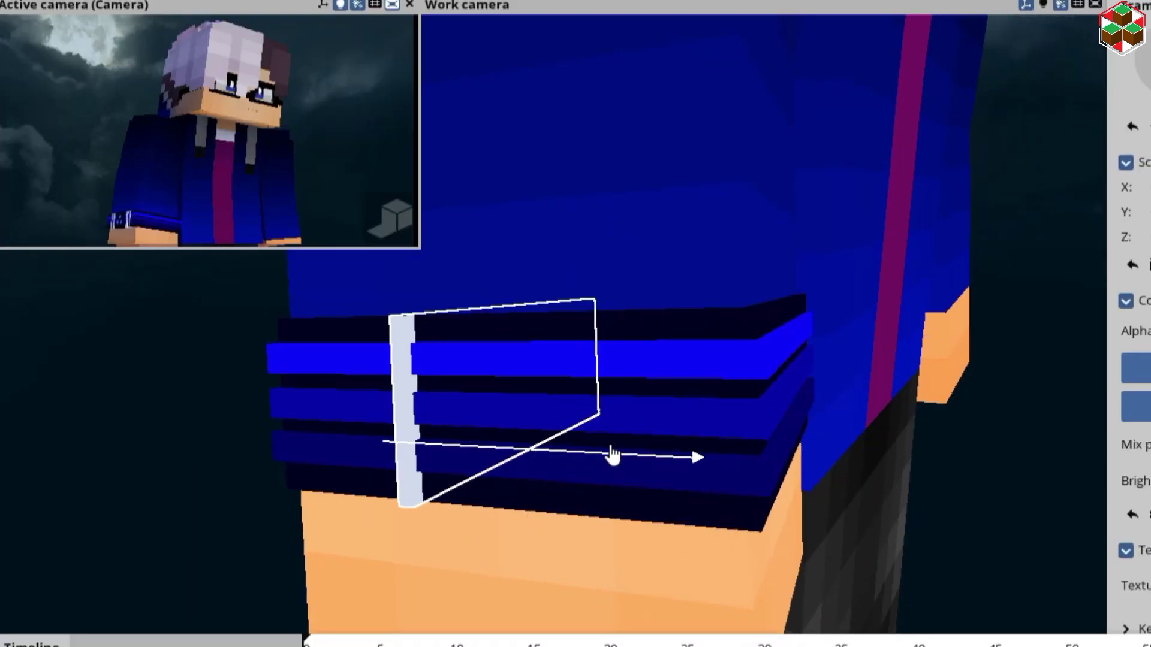
{"action": "left_click_drag", "start_coordinate": [611, 448], "coordinate": [606, 451]}
Duplicate the light strip twice, placing one copy on the opposite side of the wristband and one between the two strips
{"action": "key", "text": "ctrl+d"}
{"action": "left_click_drag", "start_coordinate": [694, 461], "coordinate": [734, 472]}
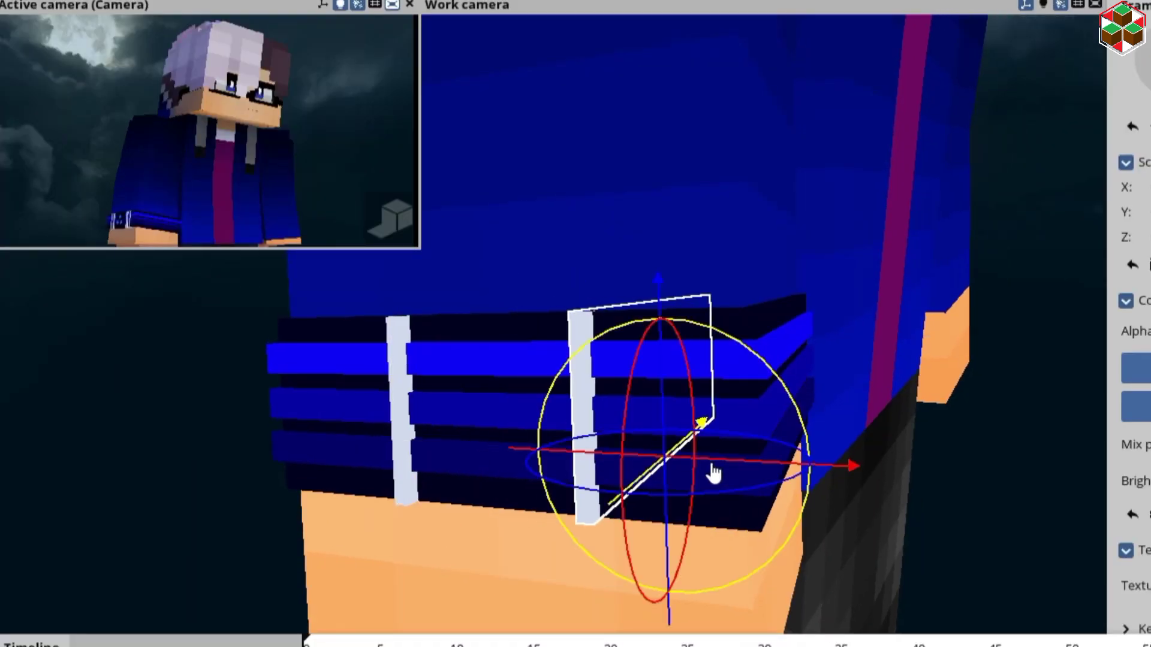
{"action": "key", "text": "ctrl+d"}
{"action": "left_click_drag", "start_coordinate": [654, 457], "coordinate": [632, 454]}
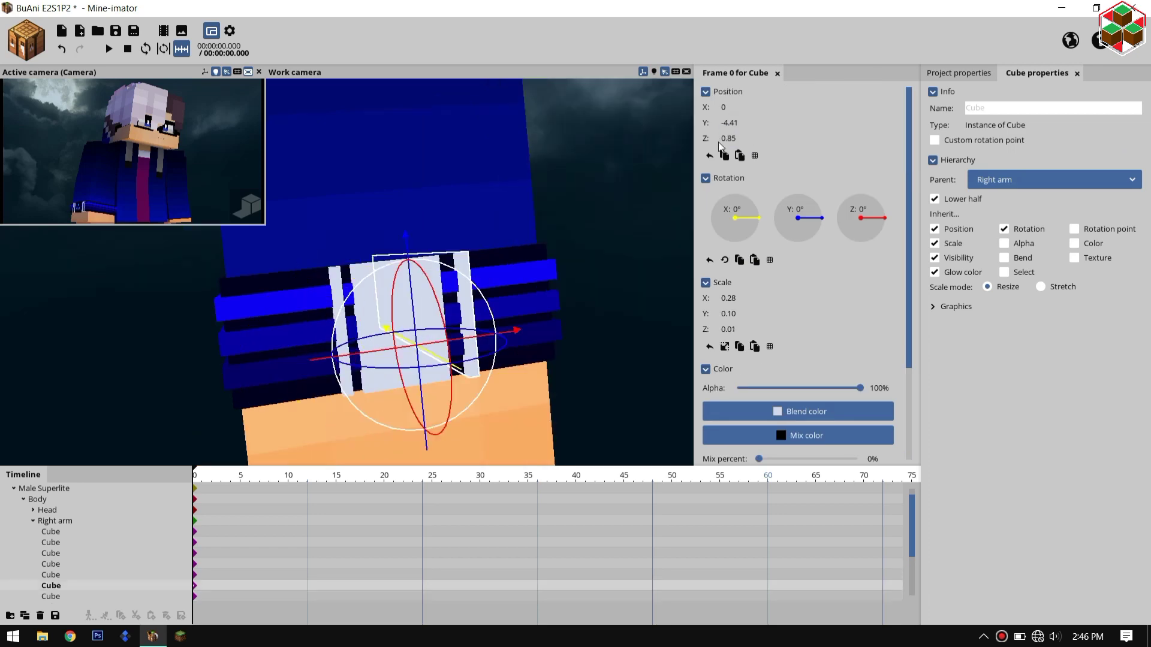
{"action": "left_click", "coordinate": [732, 142]}
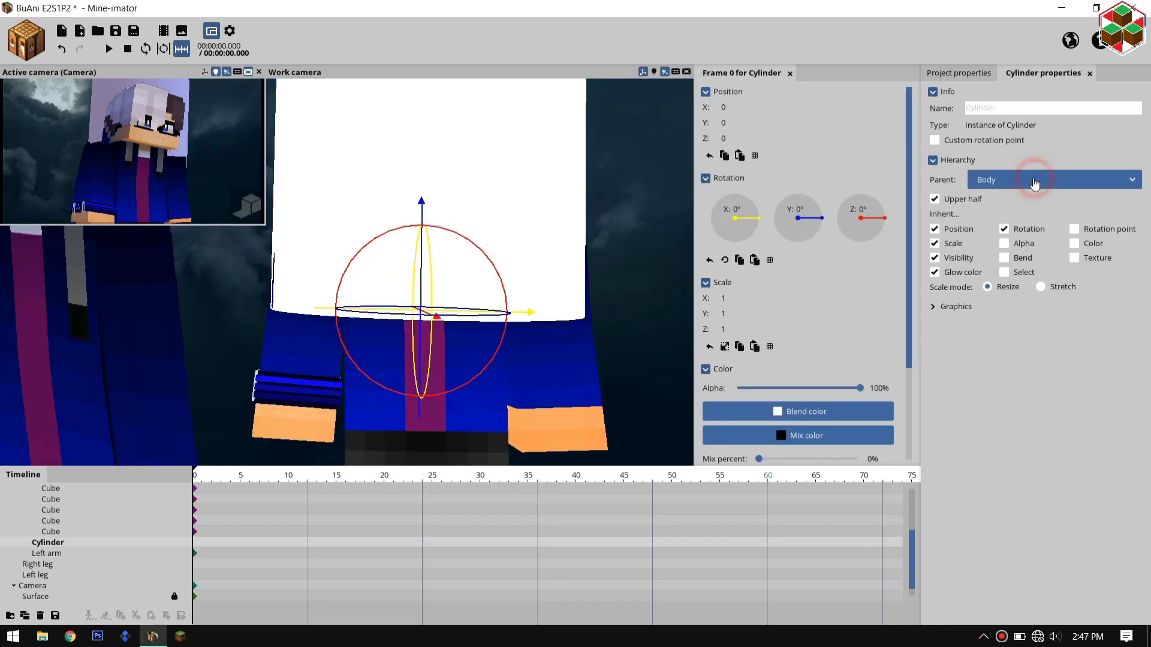
Attach the new cylinder to the right arm's lower half and rotate it 90° around Z
{"action": "left_click", "coordinate": [1034, 179]}
{"action": "left_click", "coordinate": [1027, 300]}
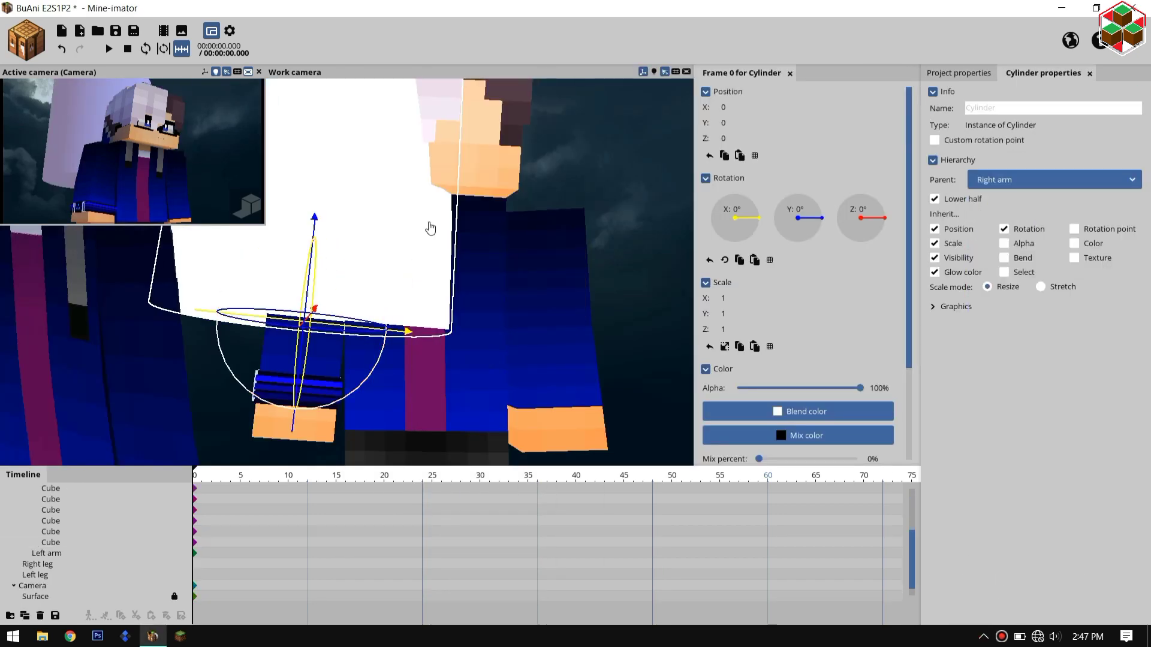
{"action": "left_click_drag", "start_coordinate": [861, 223], "coordinate": [870, 226]}
{"action": "type", "text": "90"}
{"action": "key", "text": "Return"}
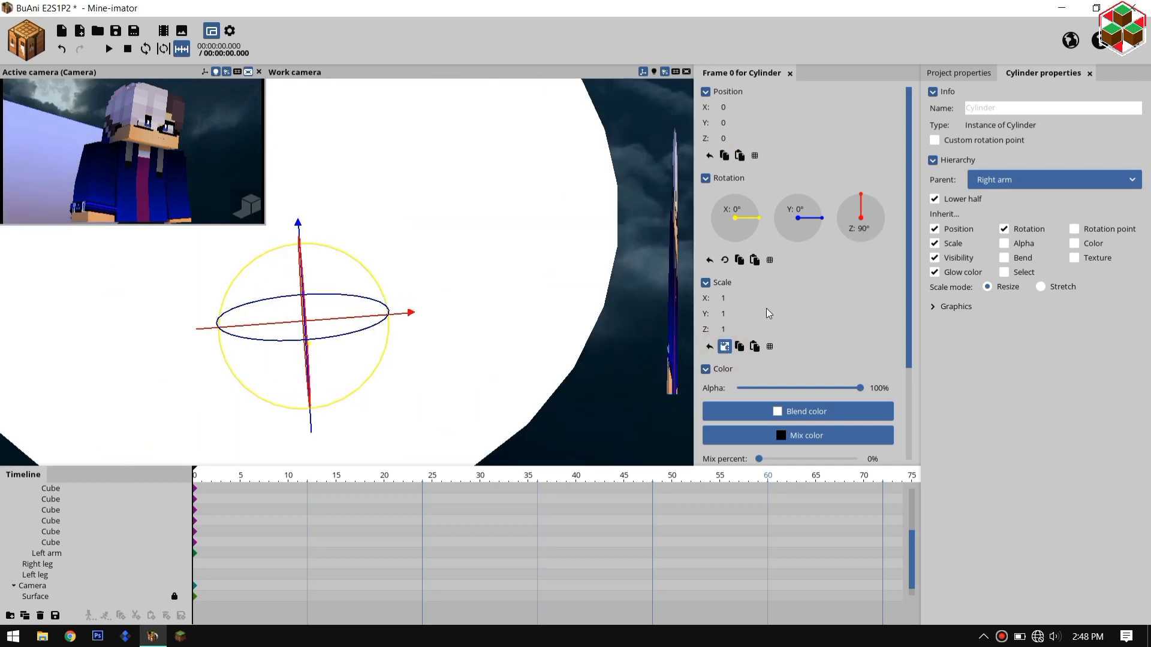
Scale the cylinder uniformly to 0.01 and lower it onto the wristband at Y position -3.51
{"action": "left_click_drag", "start_coordinate": [766, 298], "coordinate": [681, 295]}
{"action": "left_click_drag", "start_coordinate": [548, 270], "coordinate": [521, 280]}
{"action": "right_click_drag", "start_coordinate": [522, 280], "coordinate": [456, 240]}
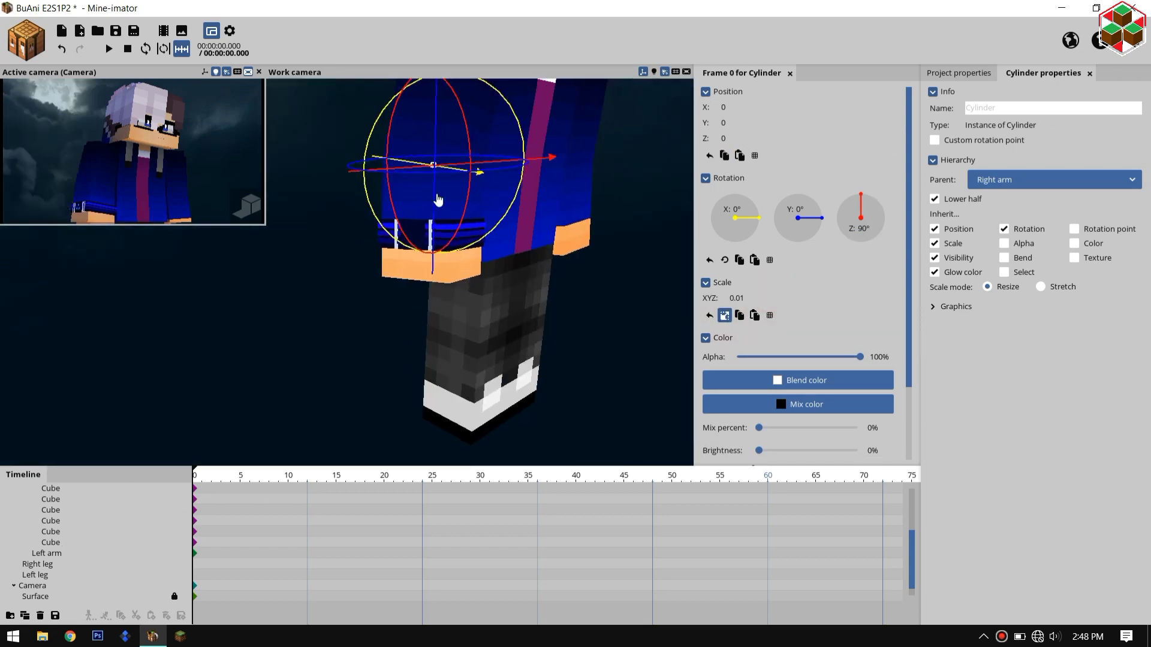
{"action": "scroll", "coordinate": [437, 196], "scroll_direction": "up", "scroll_amount": 1}
{"action": "left_click_drag", "start_coordinate": [436, 188], "coordinate": [431, 280]}
Rescale the cylinder to 0.02, 0.14, 0.02 so it pokes out of the wristband as a dot, with 100% brightness
{"action": "left_click", "coordinate": [727, 318]}
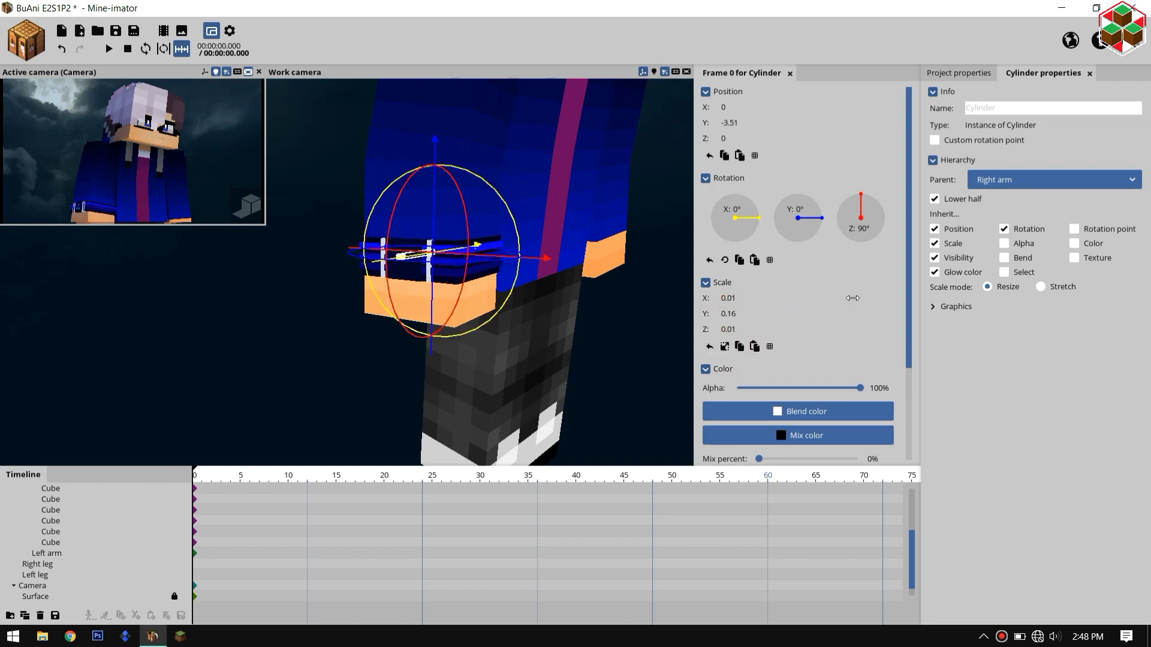
{"action": "left_click_drag", "start_coordinate": [510, 264], "coordinate": [576, 273]}
{"action": "scroll", "coordinate": [576, 273], "scroll_direction": "up", "scroll_amount": 5}
{"action": "left_click", "coordinate": [725, 346]}
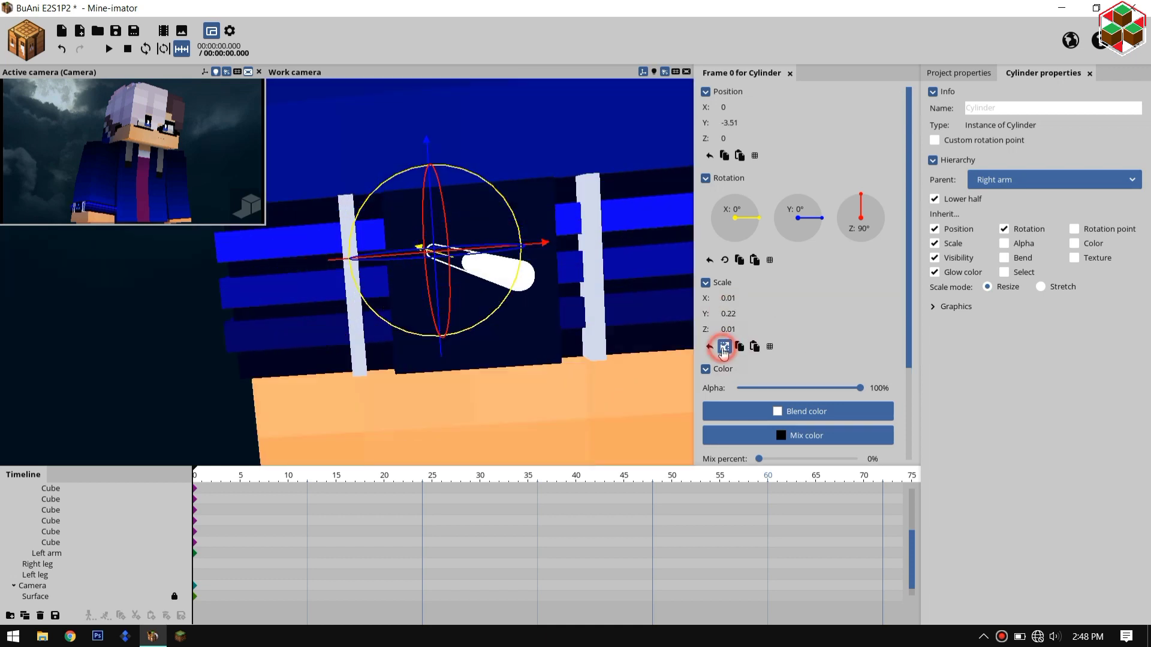
{"action": "left_click_drag", "start_coordinate": [752, 298], "coordinate": [753, 298]}
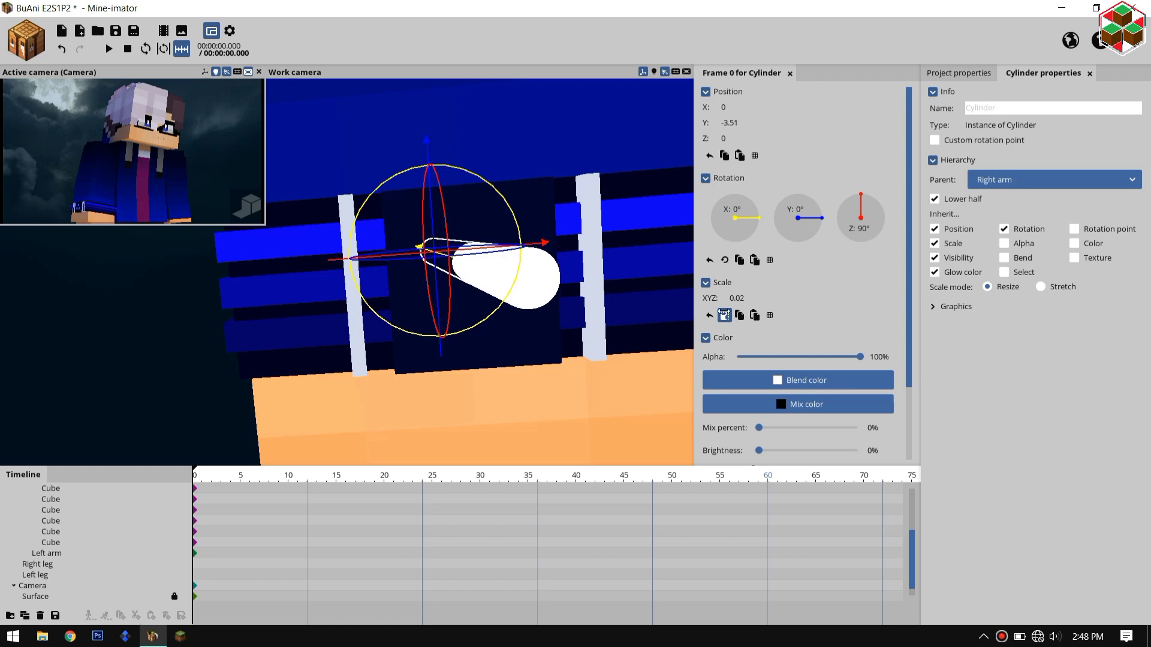
{"action": "left_click", "coordinate": [725, 315]}
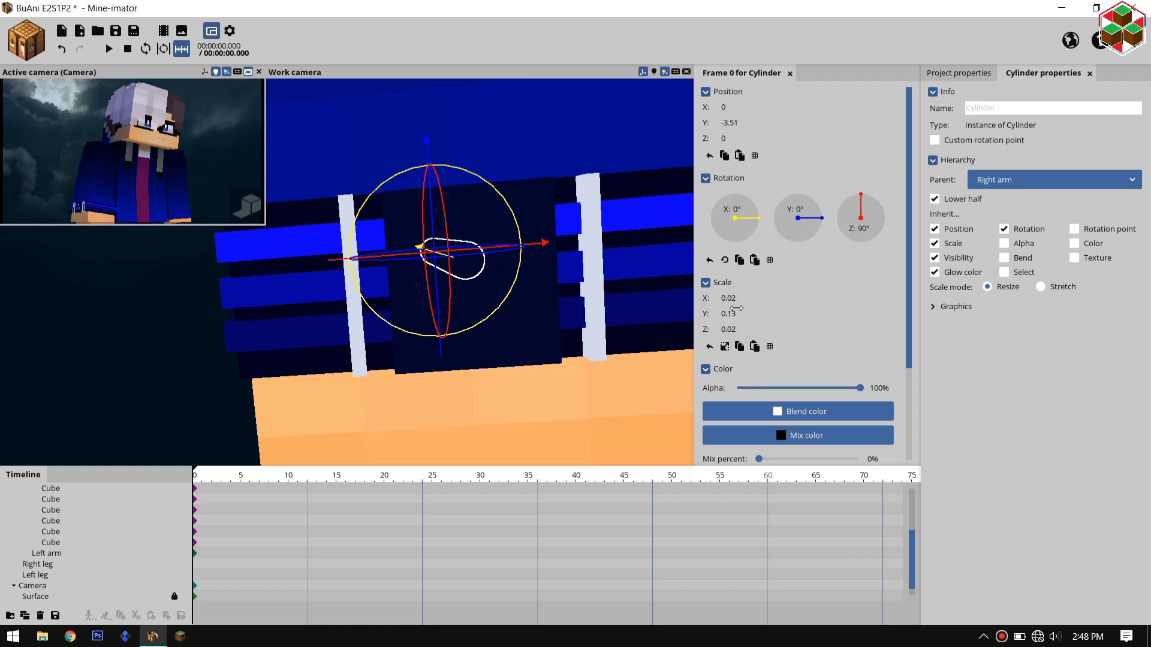
{"action": "scroll", "coordinate": [791, 385], "scroll_direction": "down", "scroll_amount": 3}
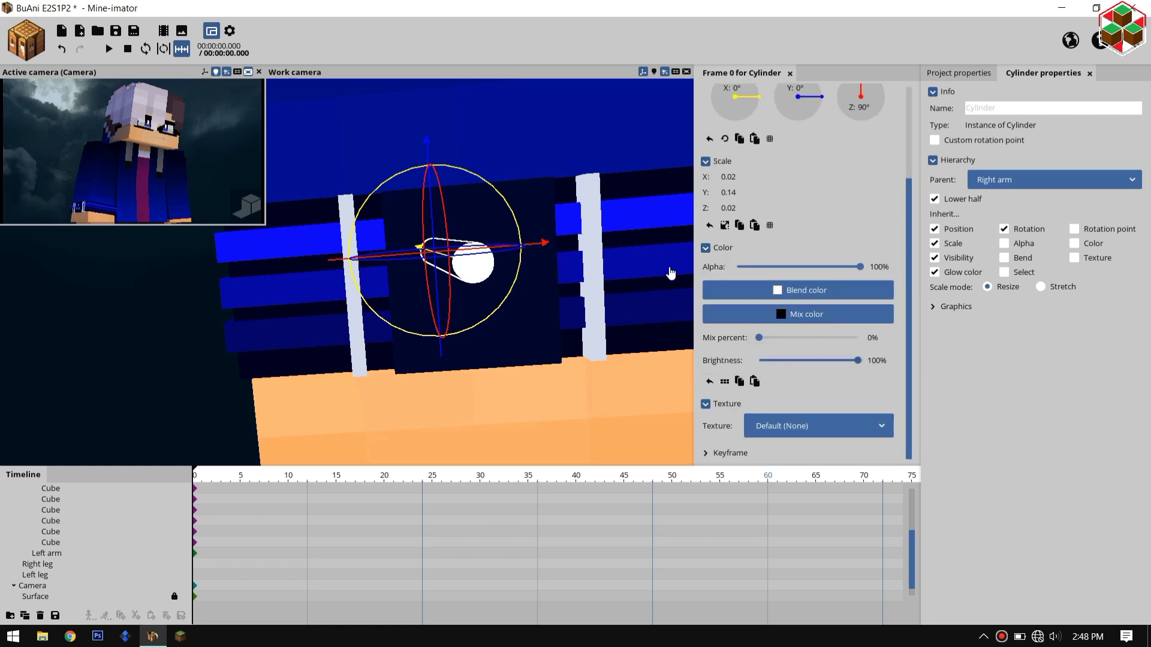
Duplicate the dot cylinder and place the copy lower at Y position -3.93 and Z position 0.5
{"action": "left_click_drag", "start_coordinate": [426, 139], "coordinate": [441, 179]}
{"action": "key", "text": "ctrl+d"}
{"action": "type", "text": "0.5"}
{"action": "key", "text": "Return"}
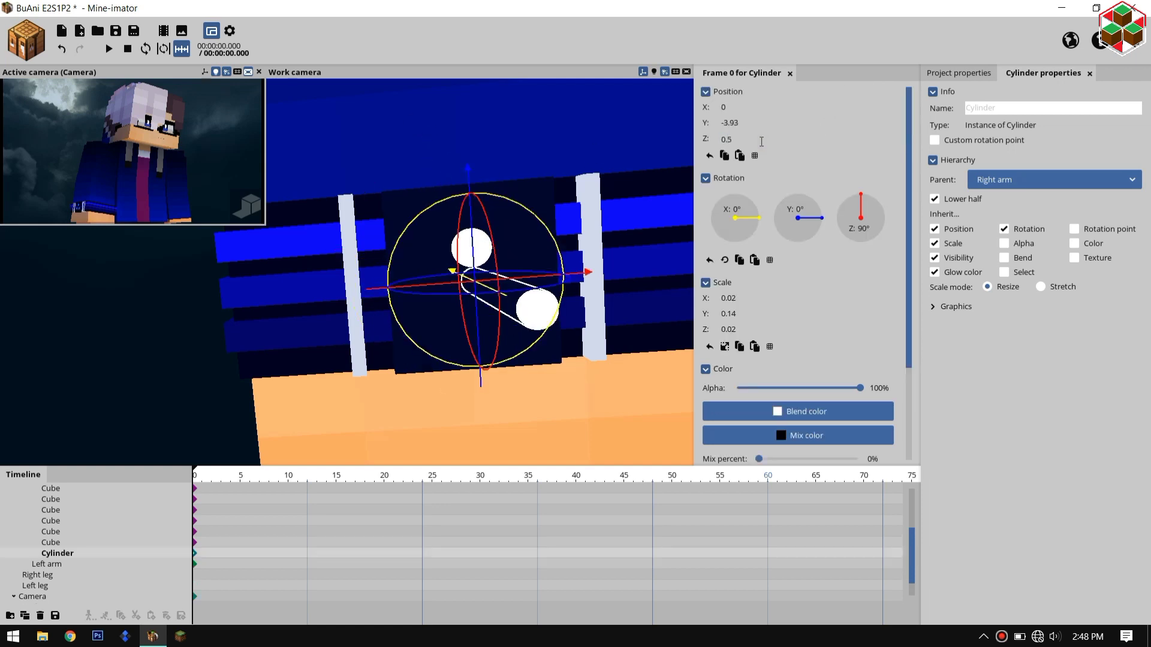
Duplicate the lower dot cylinder and give the copy a negative Z position on the other side of the upper dot
{"action": "key", "text": "ctrl+d"}
{"action": "left_click", "coordinate": [736, 142]}
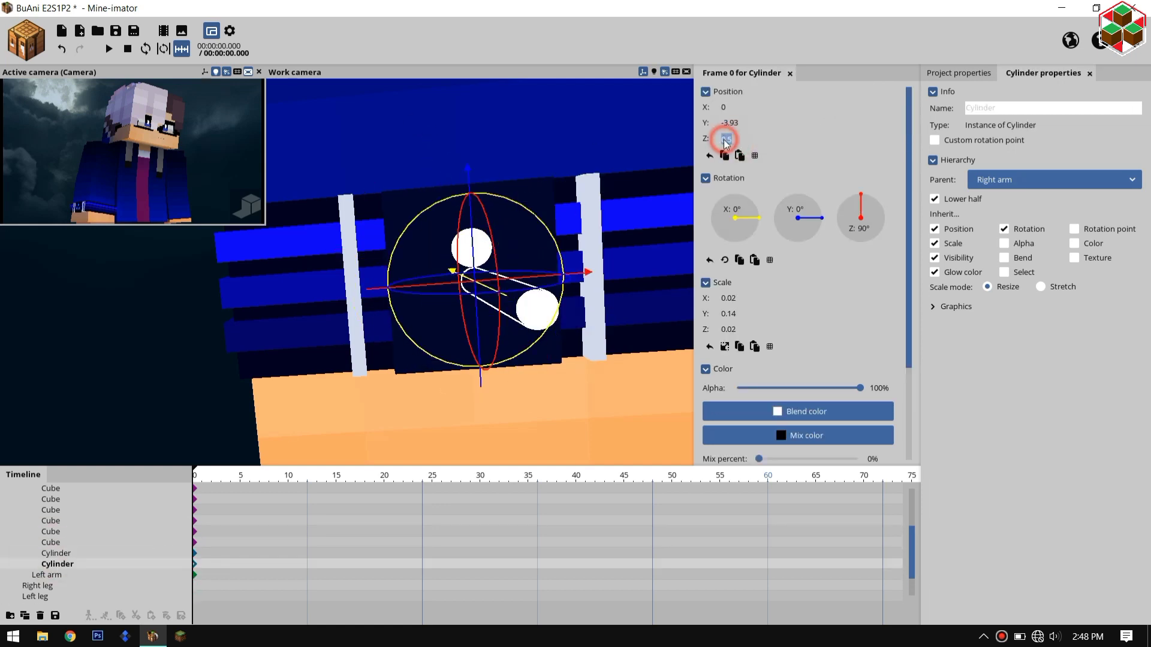
{"action": "type", "text": "-"}
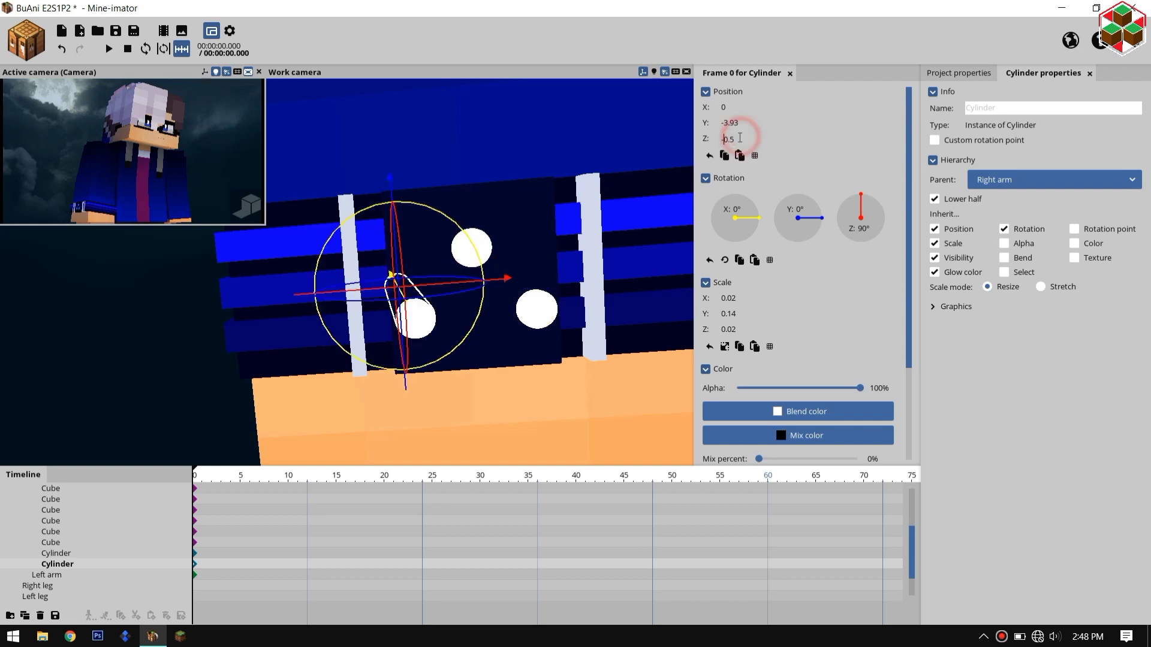
{"action": "type", "text": "2"}
Fine-tune the Z positions of the two lower dot cylinders to tighten the triangle of dots
{"action": "left_click", "coordinate": [544, 317]}
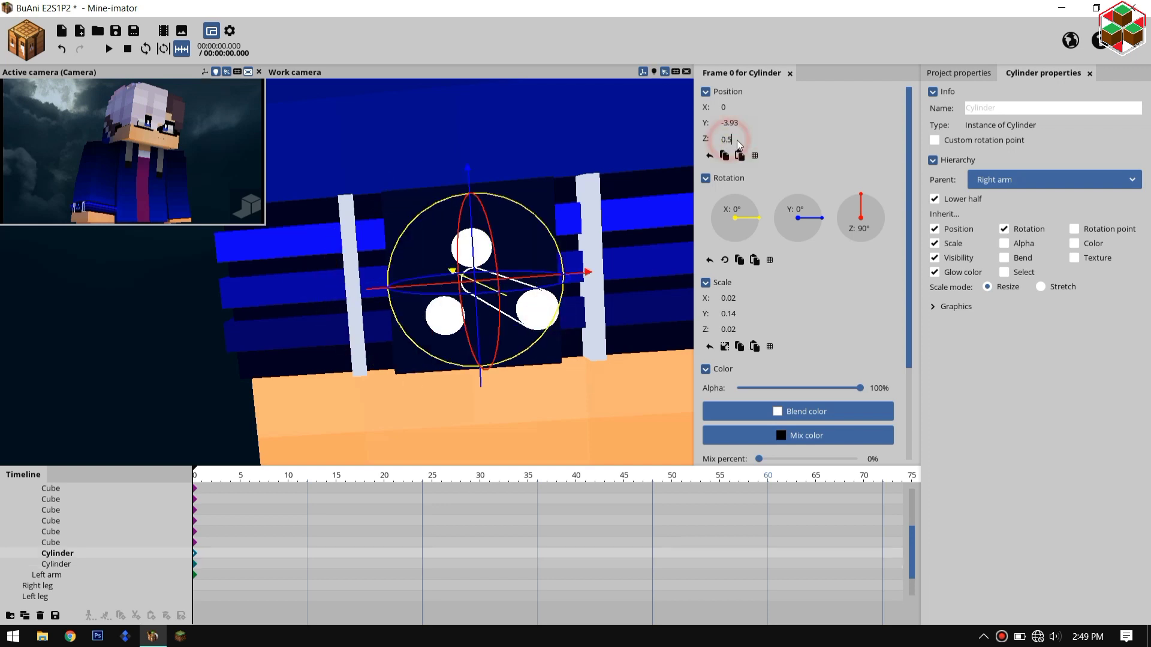
{"action": "type", "text": "4"}
{"action": "left_click", "coordinate": [444, 316]}
{"action": "left_click", "coordinate": [744, 143]}
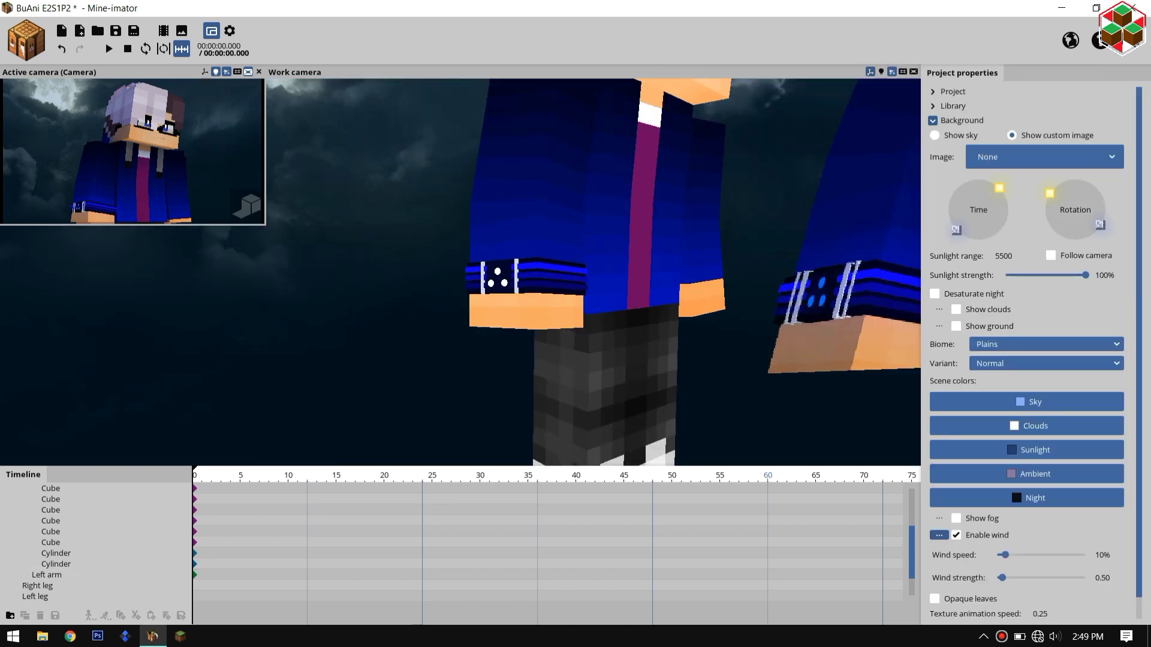
Move the dot cylinder at the start of the right arm's objects down beside the other two dot cylinders
{"action": "left_click", "coordinate": [983, 637]}
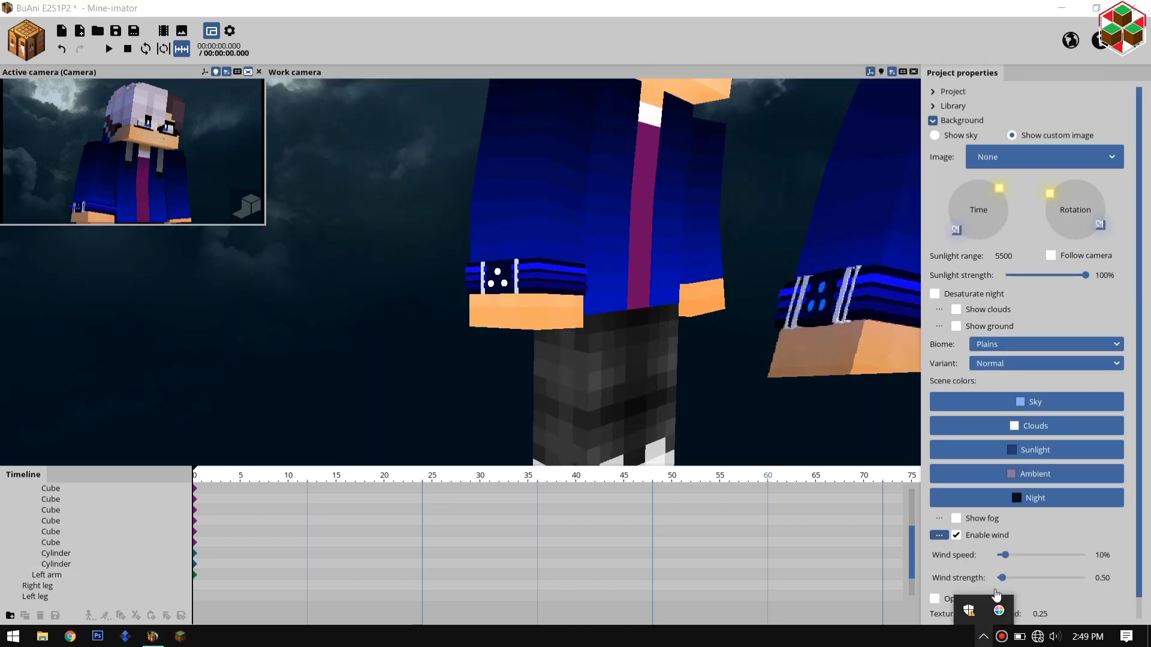
{"action": "left_click", "coordinate": [77, 551]}
{"action": "scroll", "coordinate": [48, 512], "scroll_direction": "up", "scroll_amount": 2}
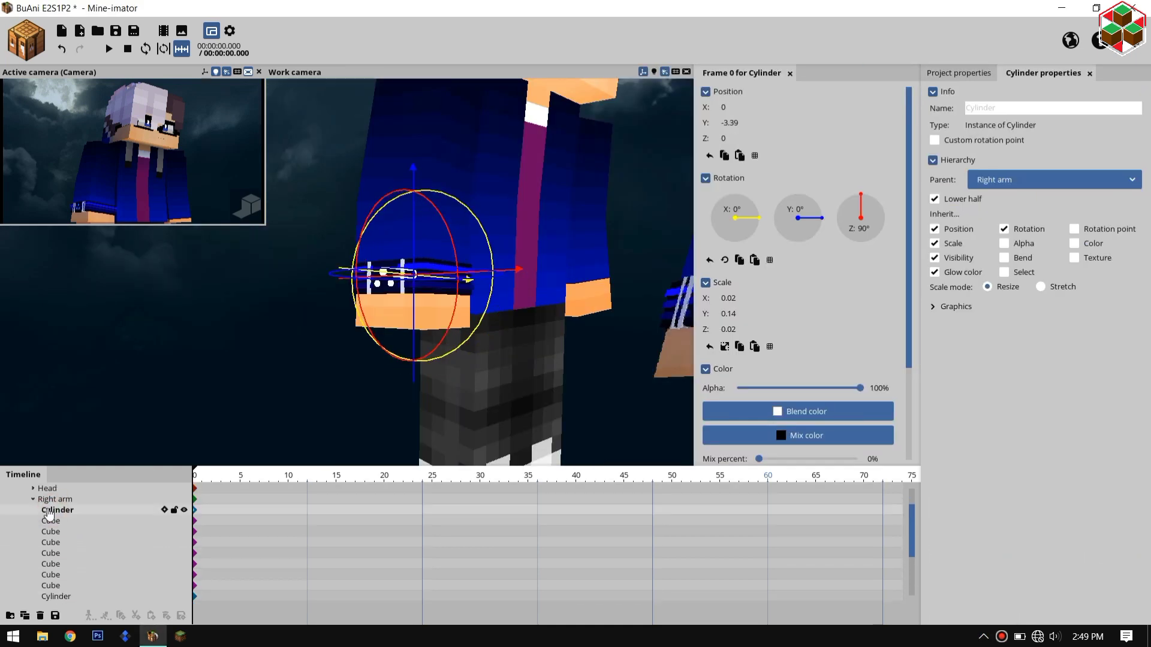
{"action": "left_click_drag", "start_coordinate": [48, 512], "coordinate": [79, 581]}
Set the blend color of all three dot cylinders to 006CFF
{"action": "scroll", "coordinate": [79, 576], "scroll_direction": "down", "scroll_amount": 2}
{"action": "left_click", "coordinate": [73, 563], "text": "shift"}
{"action": "left_click", "coordinate": [78, 552], "text": "shift"}
{"action": "scroll", "coordinate": [891, 393], "scroll_direction": "down", "scroll_amount": 4}
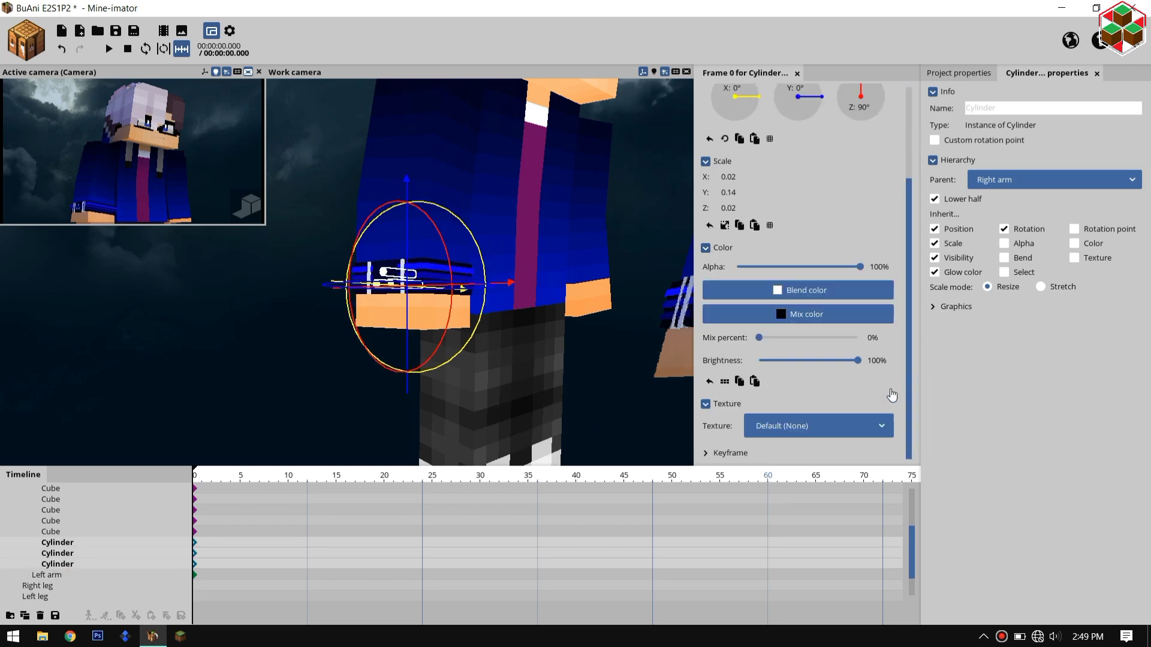
{"action": "left_click", "coordinate": [799, 291]}
{"action": "double_click", "coordinate": [530, 485]}
{"action": "type", "text": "006CFF"}
{"action": "left_click", "coordinate": [488, 544]}
Compare the rendered camera view with the camera's reference Surface shown and hidden, leaving the Surface hidden
{"action": "left_click", "coordinate": [256, 210]}
{"action": "left_click", "coordinate": [65, 587]}
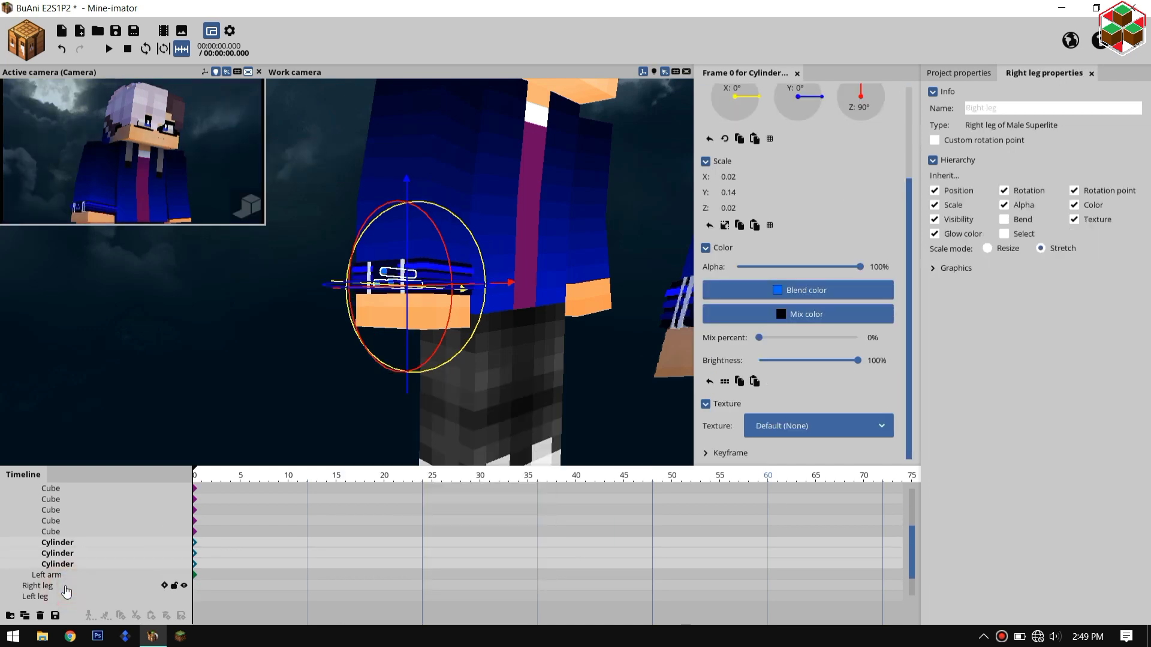
{"action": "scroll", "coordinate": [183, 594], "scroll_direction": "down", "scroll_amount": 1}
{"action": "left_click", "coordinate": [186, 593]}
{"action": "key", "text": "F5"}
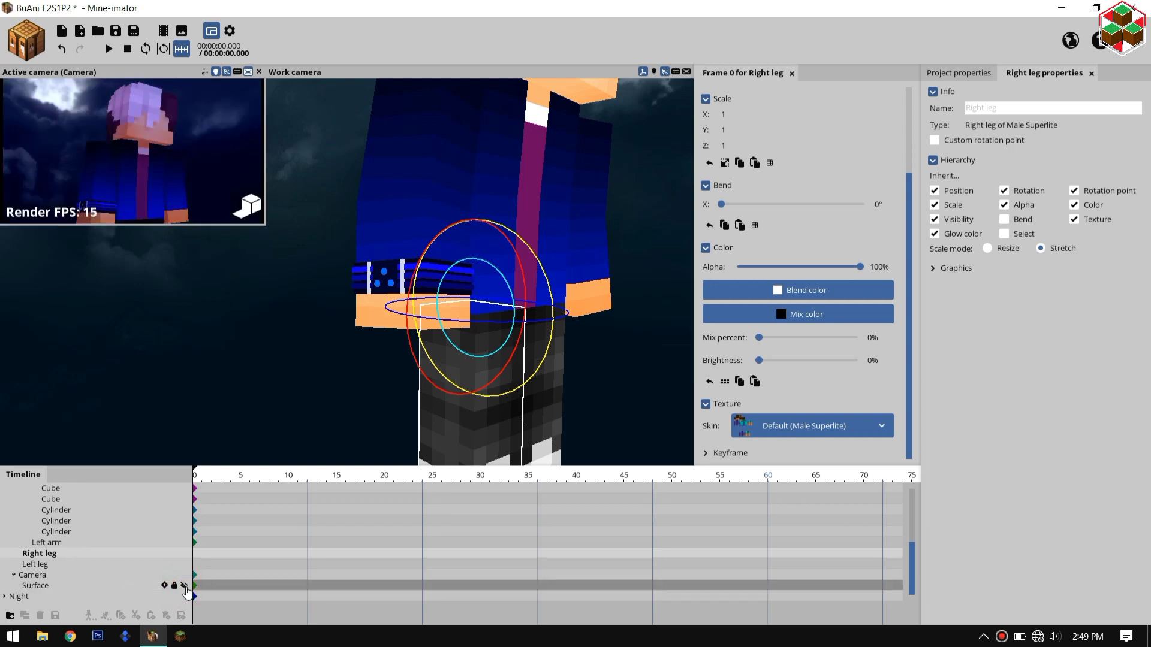
{"action": "left_click", "coordinate": [186, 588]}
{"action": "left_click", "coordinate": [187, 589]}
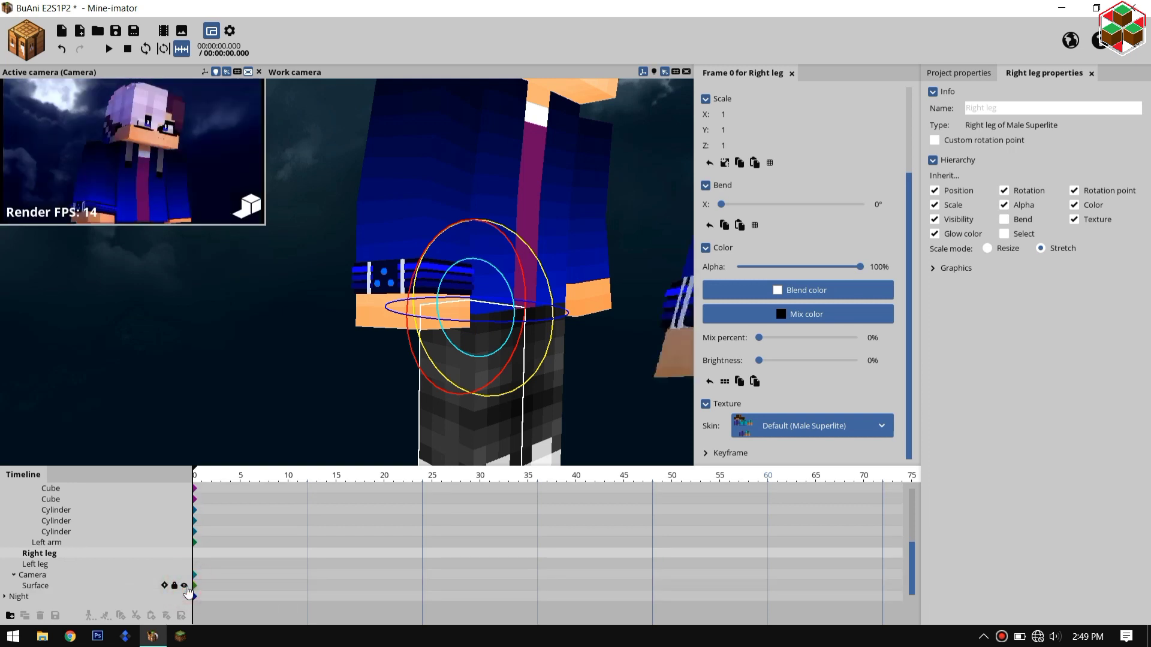
{"action": "left_click", "coordinate": [187, 589]}
{"action": "left_click", "coordinate": [187, 590]}
{"action": "left_click", "coordinate": [186, 587]}
{"action": "left_click", "coordinate": [186, 586]}
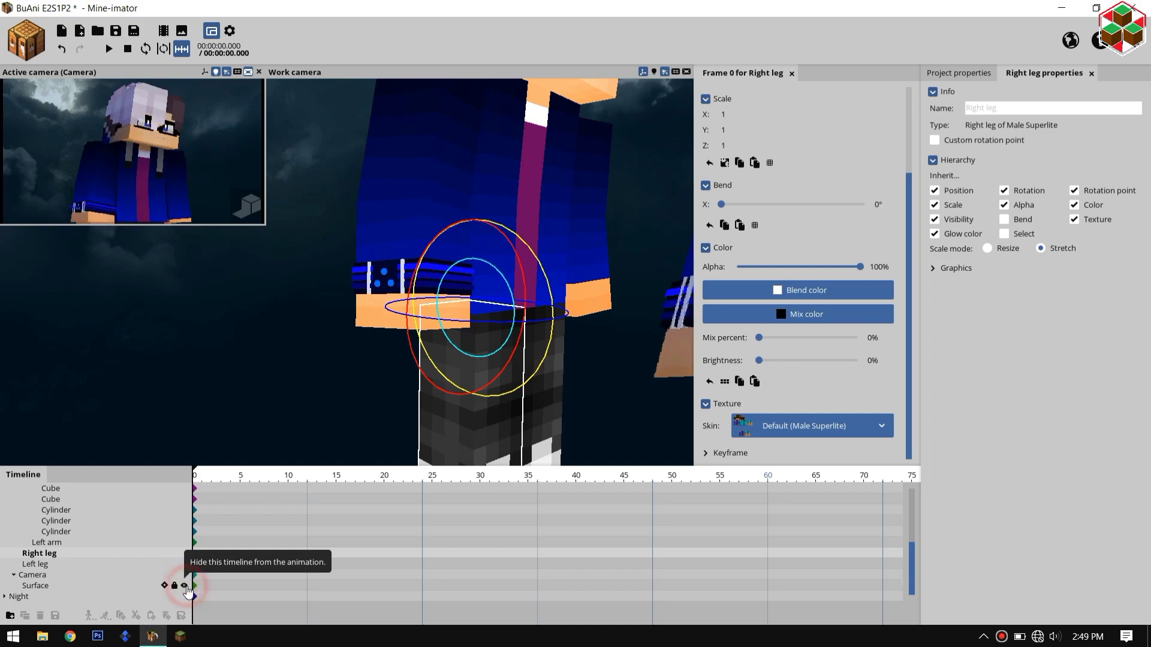
{"action": "left_click", "coordinate": [185, 587]}
{"action": "left_click", "coordinate": [186, 587]}
{"action": "left_click", "coordinate": [186, 587]}
{"action": "left_click", "coordinate": [186, 587]}
Group all the wristband cubes and cylinders under the right arm into a folder named "gak tau apa, ini ngelag"
{"action": "scroll", "coordinate": [68, 540], "scroll_direction": "up", "scroll_amount": 4}
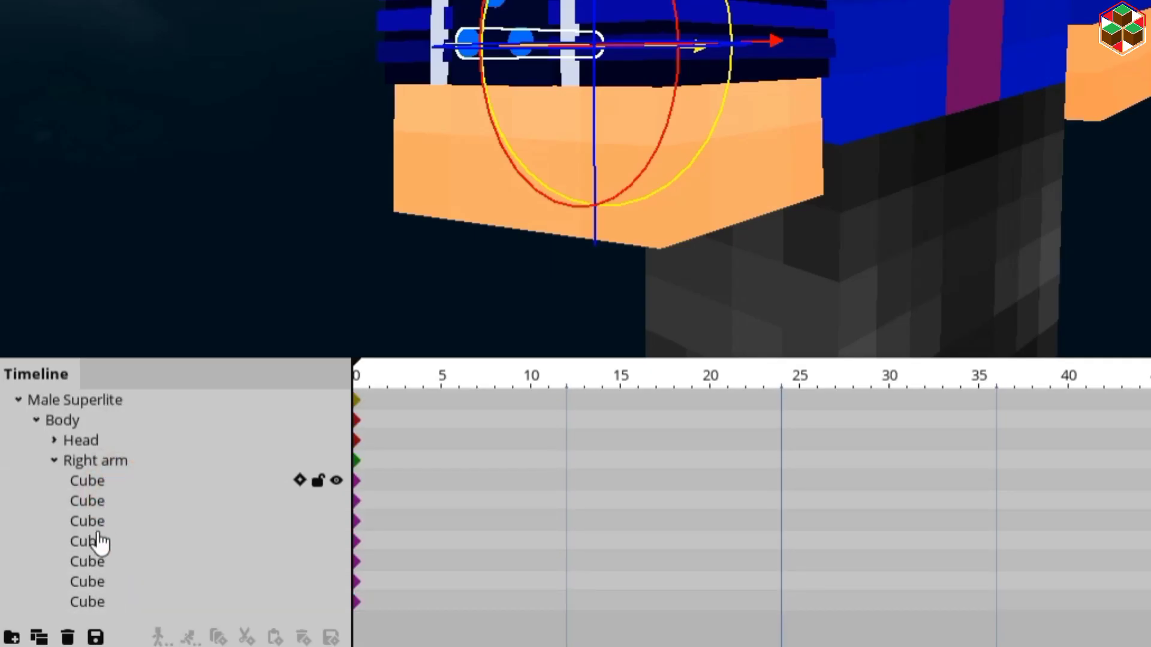
{"action": "mouse_move", "coordinate": [99, 543]}
{"action": "left_mouse_down"}
{"action": "mouse_move", "coordinate": [111, 608]}
{"action": "mouse_move", "coordinate": [96, 554]}
{"action": "left_mouse_up"}
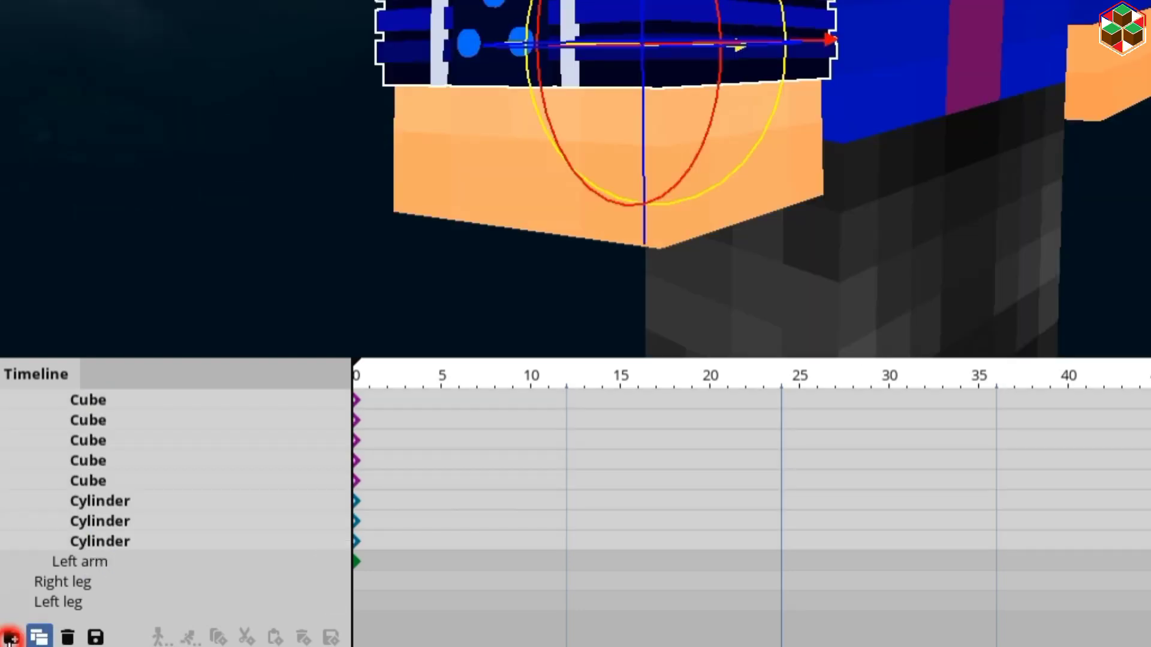
{"action": "left_click", "coordinate": [11, 637]}
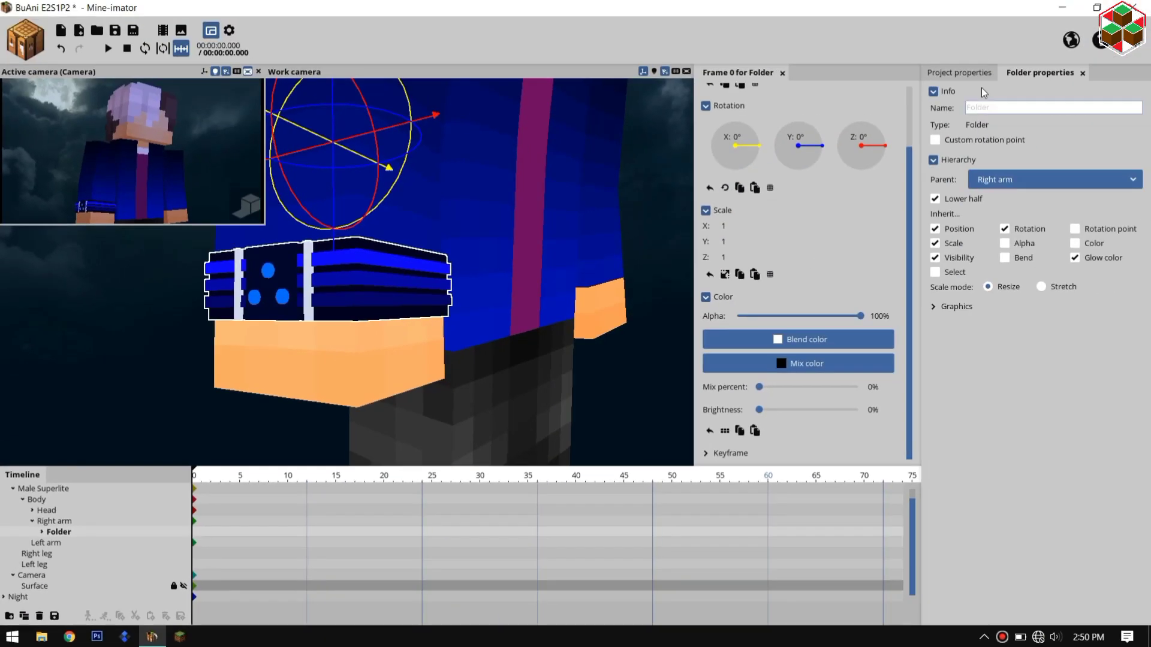
{"action": "type", "text": "gak tau apa, ini ngelag"}
Hide the wristband folder from the animation and save the project
{"action": "left_click", "coordinate": [172, 541]}
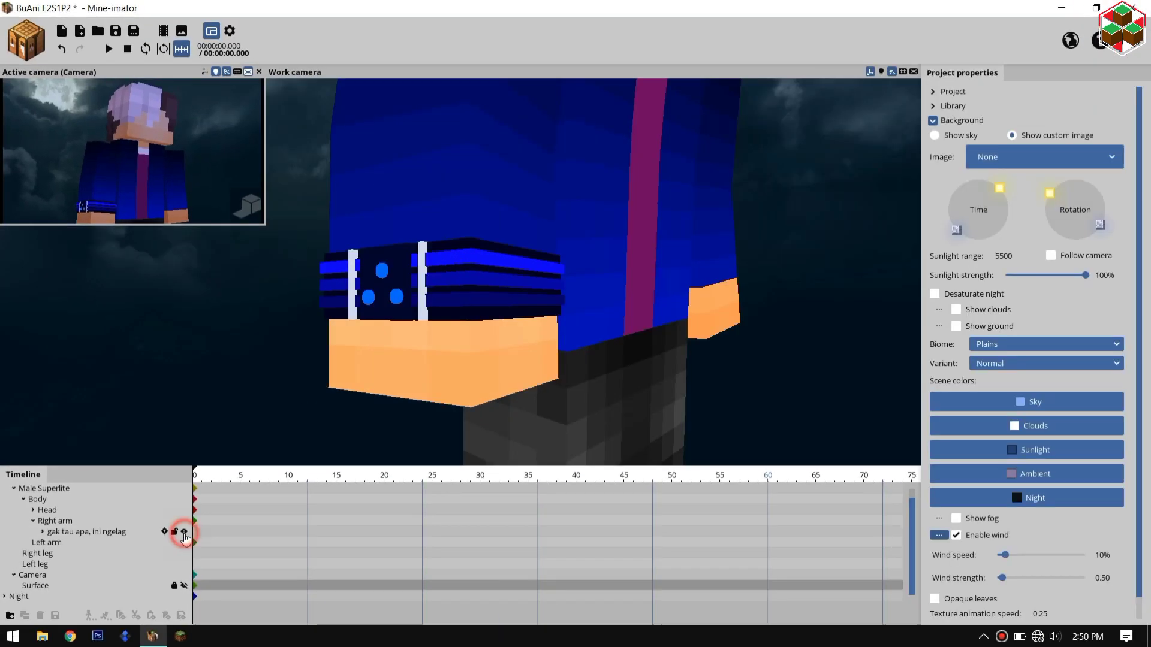
{"action": "left_click", "coordinate": [185, 535]}
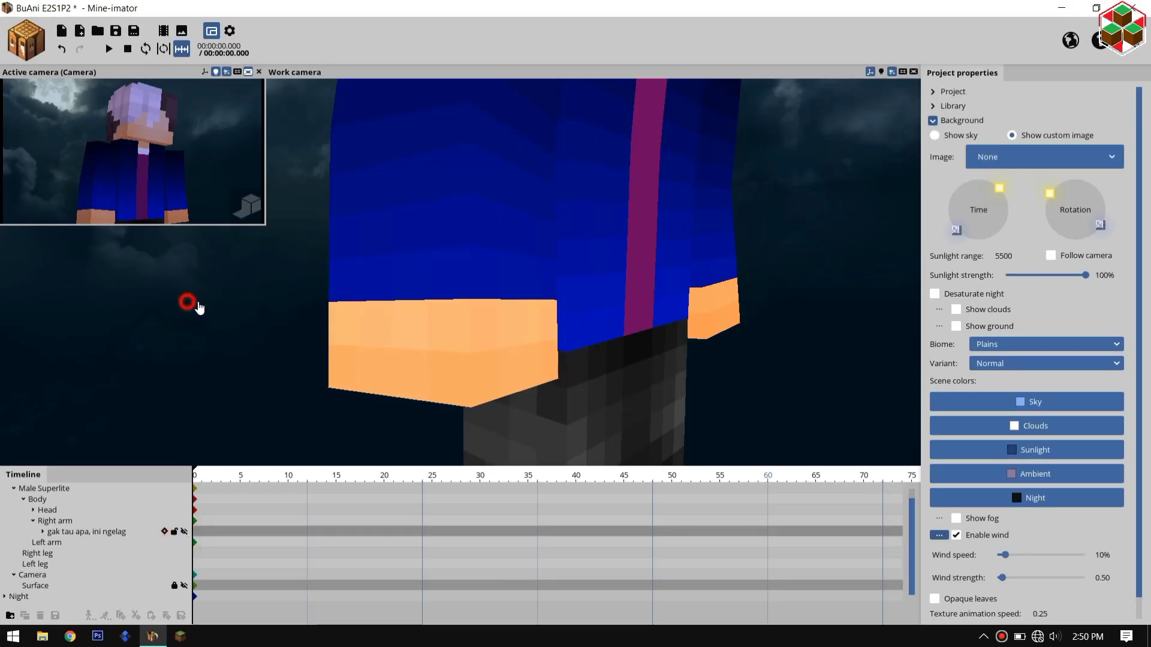
{"action": "right_click_drag", "start_coordinate": [725, 254], "coordinate": [739, 189]}
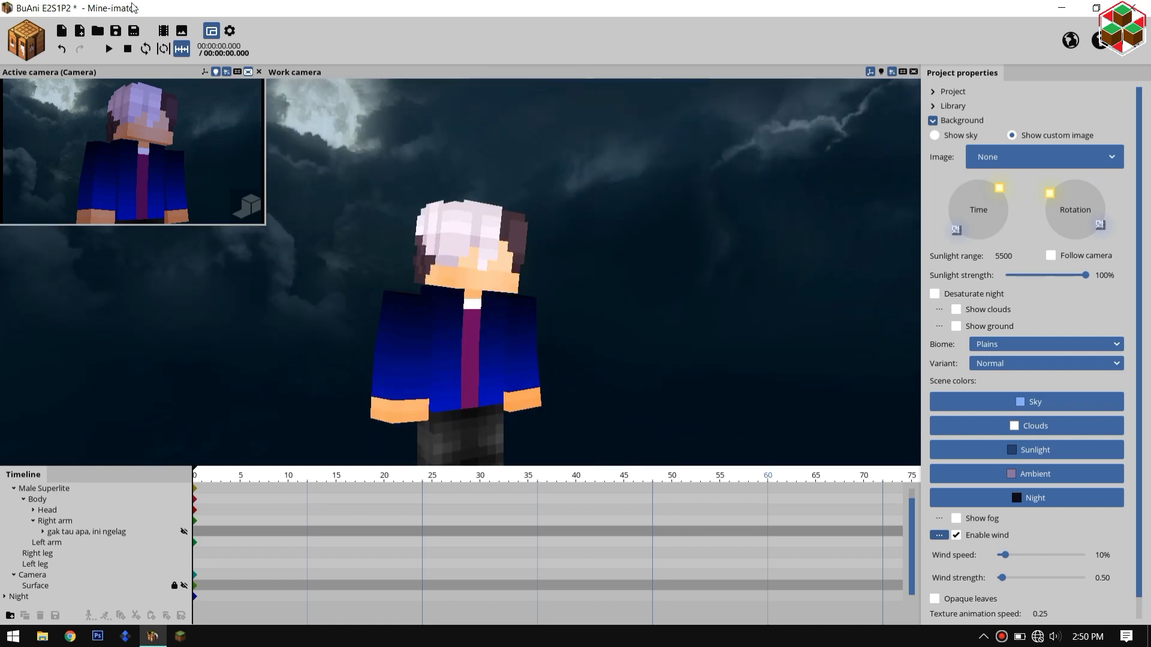
{"action": "left_click", "coordinate": [116, 31]}
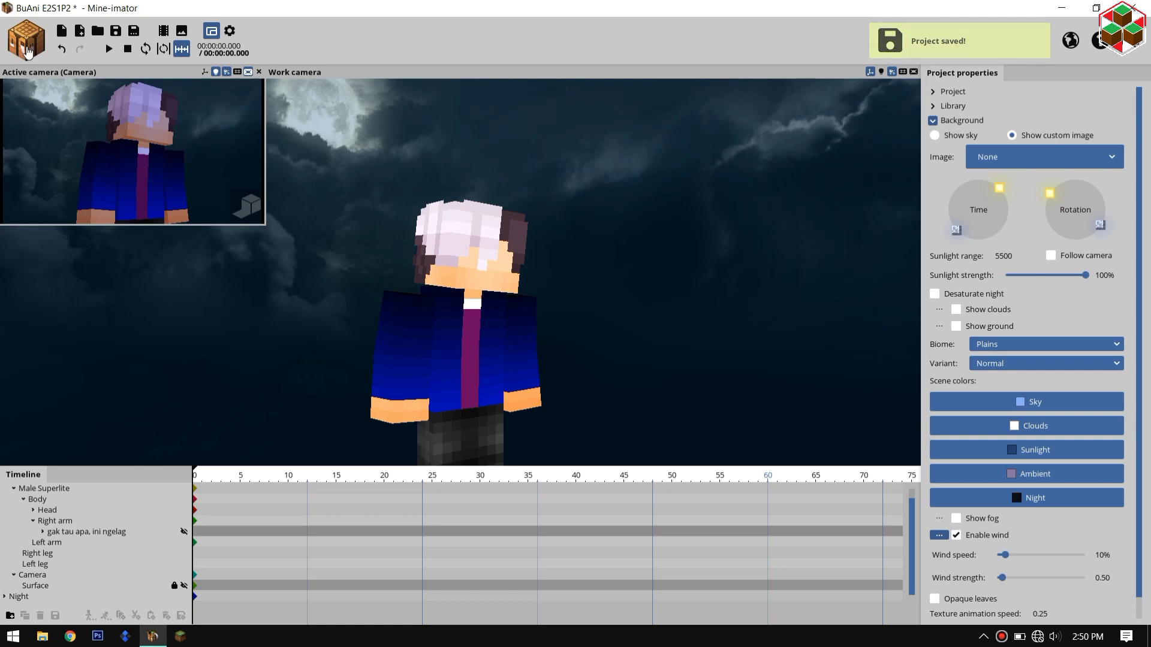
Import the face rig CFR v.2 Male [Skin color] 8X.miobject and parent it to the character's Head
{"action": "left_click", "coordinate": [84, 35]}
{"action": "left_click", "coordinate": [522, 204]}
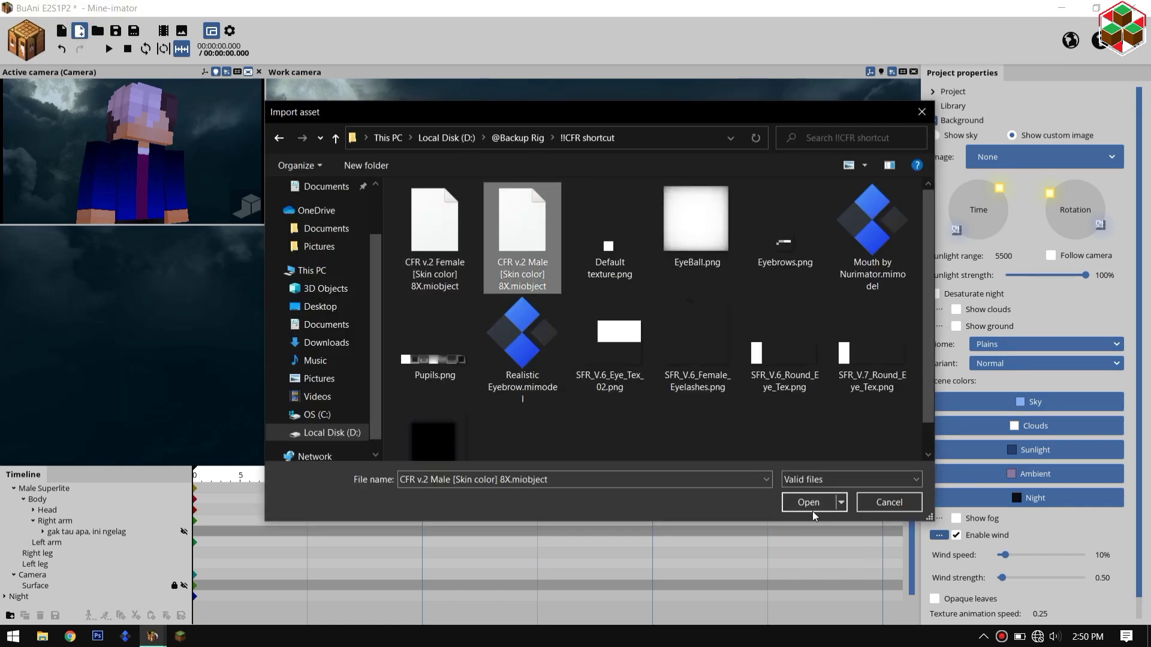
{"action": "left_click", "coordinate": [809, 502]}
{"action": "left_click_drag", "start_coordinate": [914, 526], "coordinate": [913, 515]}
{"action": "left_click_drag", "start_coordinate": [66, 488], "coordinate": [54, 510]}
Expand the face rig's eye hierarchy down to the right and left pupil objects, keeping their sparkle and shadow children collapsed
{"action": "scroll", "coordinate": [474, 270], "scroll_direction": "up", "scroll_amount": 4}
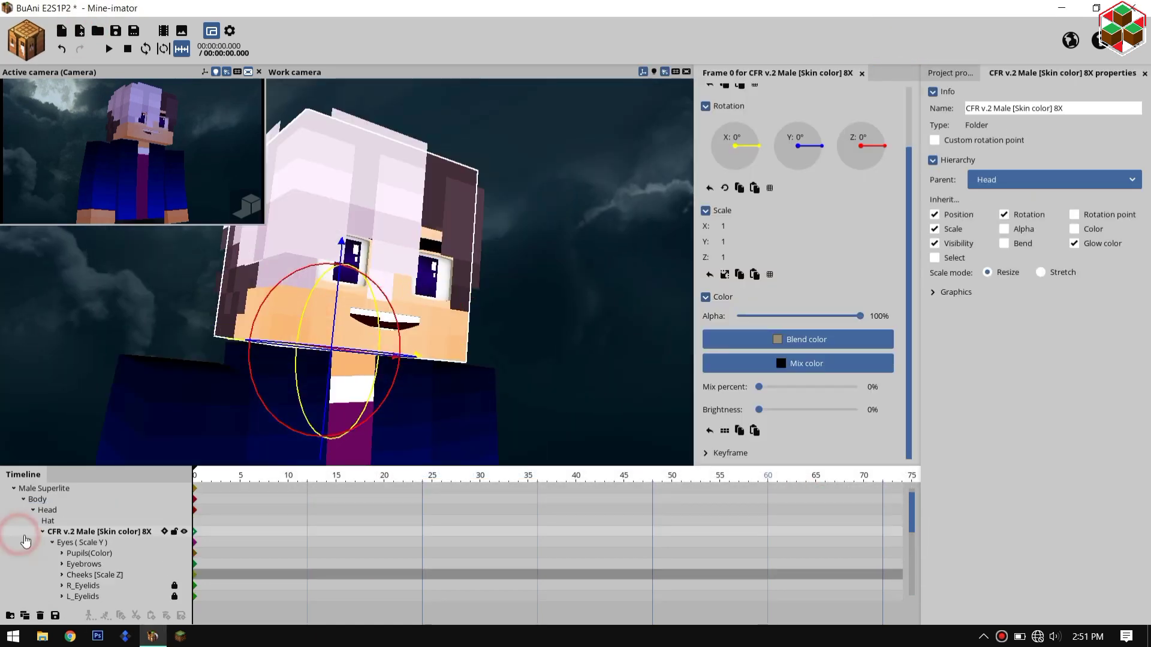
{"action": "left_click", "coordinate": [42, 531]}
{"action": "left_click", "coordinate": [32, 575]}
{"action": "left_click", "coordinate": [42, 510]}
{"action": "left_click", "coordinate": [84, 586], "text": "shift"}
{"action": "left_click", "coordinate": [62, 532]}
{"action": "scroll", "coordinate": [67, 540], "scroll_direction": "down", "scroll_amount": 1}
{"action": "left_click", "coordinate": [71, 532]}
{"action": "left_click", "coordinate": [81, 542]}
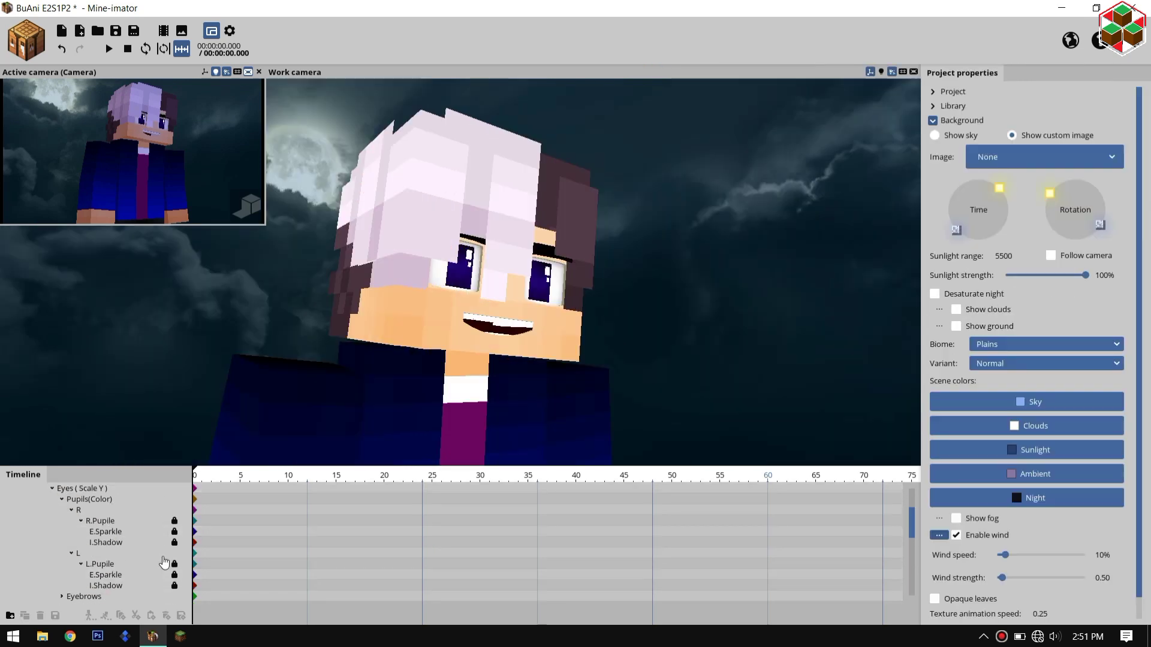
{"action": "left_click", "coordinate": [81, 564]}
Set both pupils of the face rig to item slot 3 and check them in the rendered camera view
{"action": "left_click", "coordinate": [102, 521]}
{"action": "left_click", "coordinate": [100, 542], "text": "shift"}
{"action": "left_click_drag", "start_coordinate": [913, 434], "coordinate": [921, 466]}
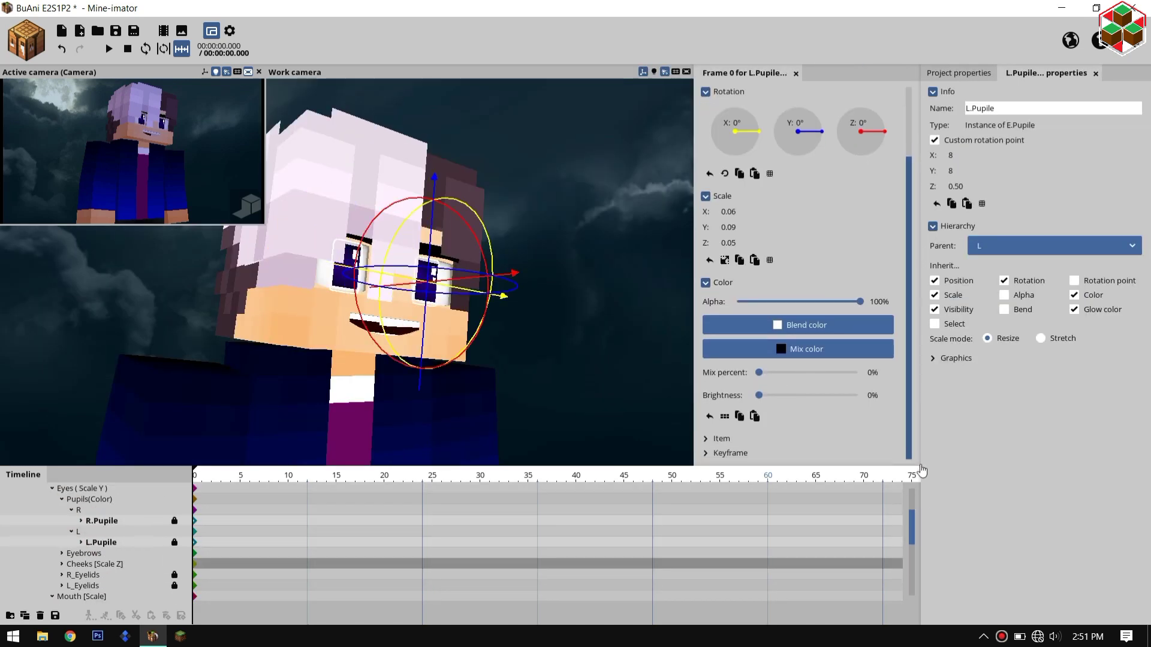
{"action": "left_click", "coordinate": [907, 429]}
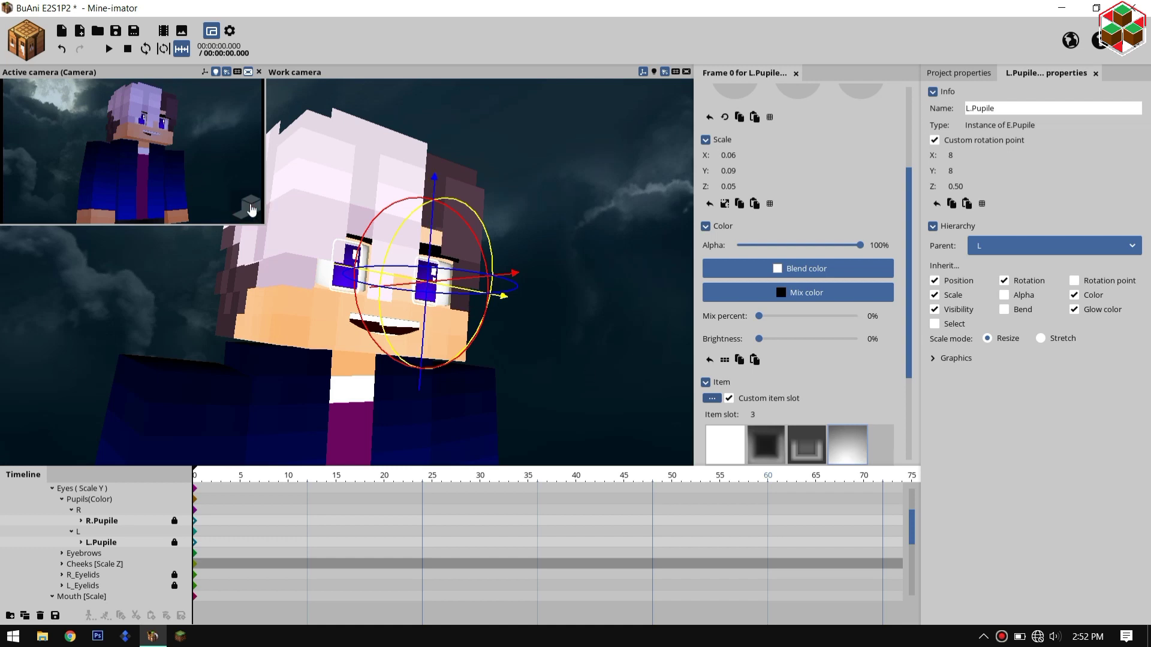
{"action": "left_click", "coordinate": [251, 206]}
{"action": "left_click", "coordinate": [251, 206]}
Set the face rig folder's blend color to a peach tone matching the character's skin
{"action": "left_click", "coordinate": [93, 489]}
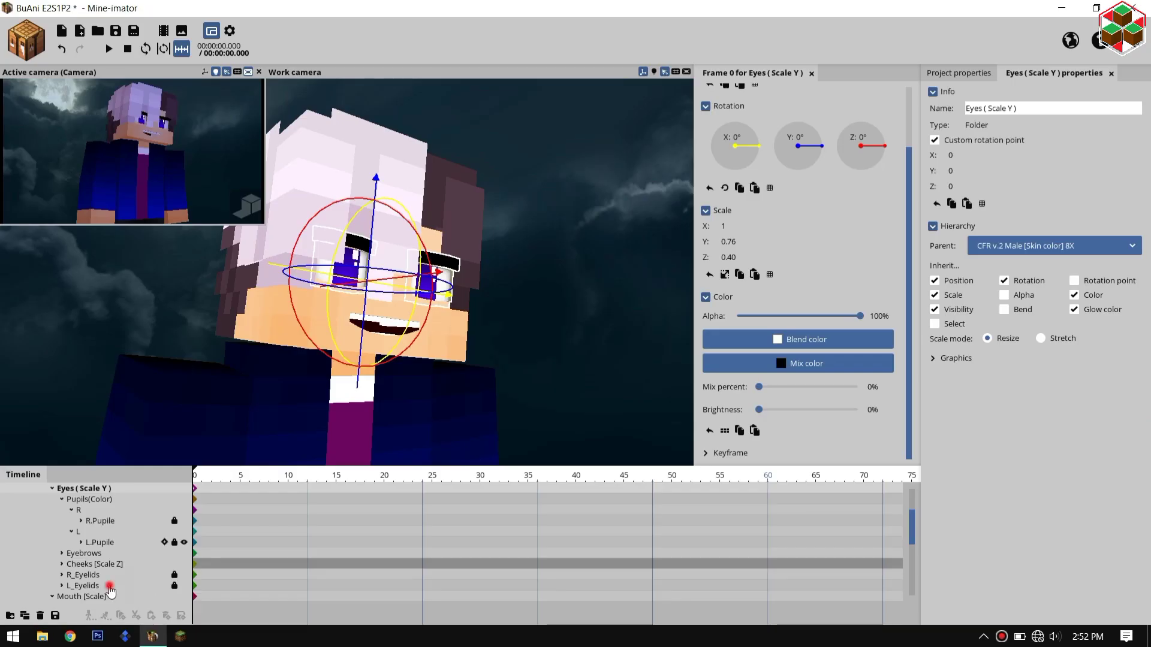
{"action": "left_click", "coordinate": [84, 586]}
{"action": "left_click", "coordinate": [984, 637]}
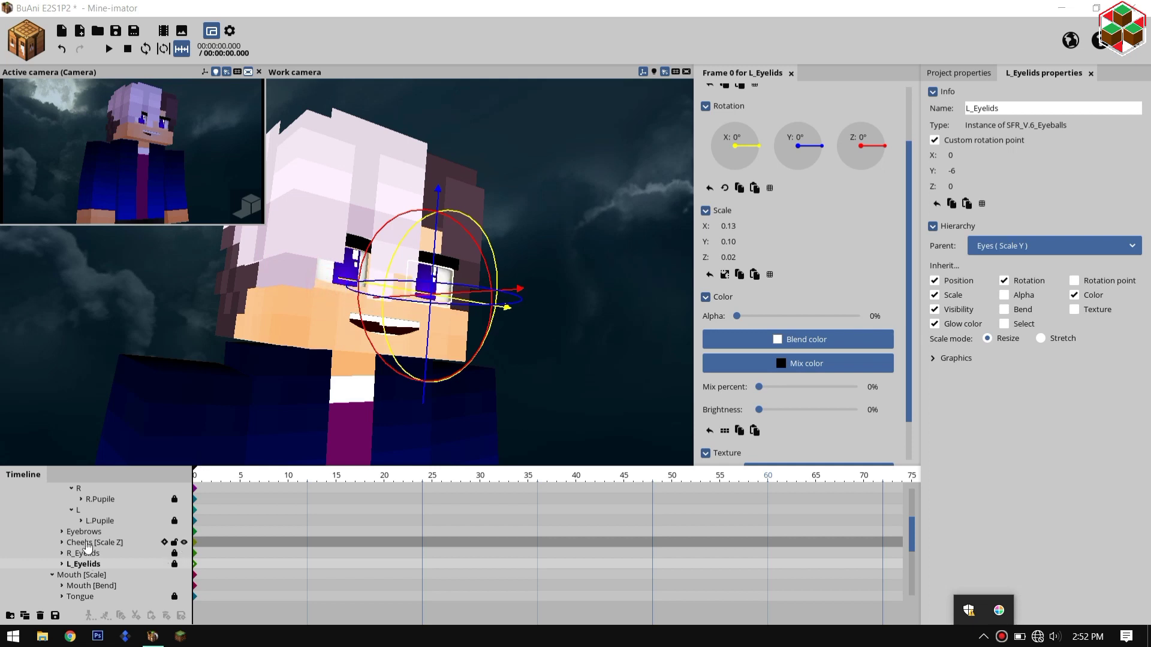
{"action": "left_click", "coordinate": [87, 543]}
{"action": "scroll", "coordinate": [96, 521], "scroll_direction": "up", "scroll_amount": 3}
{"action": "left_click", "coordinate": [102, 488]}
{"action": "left_click", "coordinate": [806, 339]}
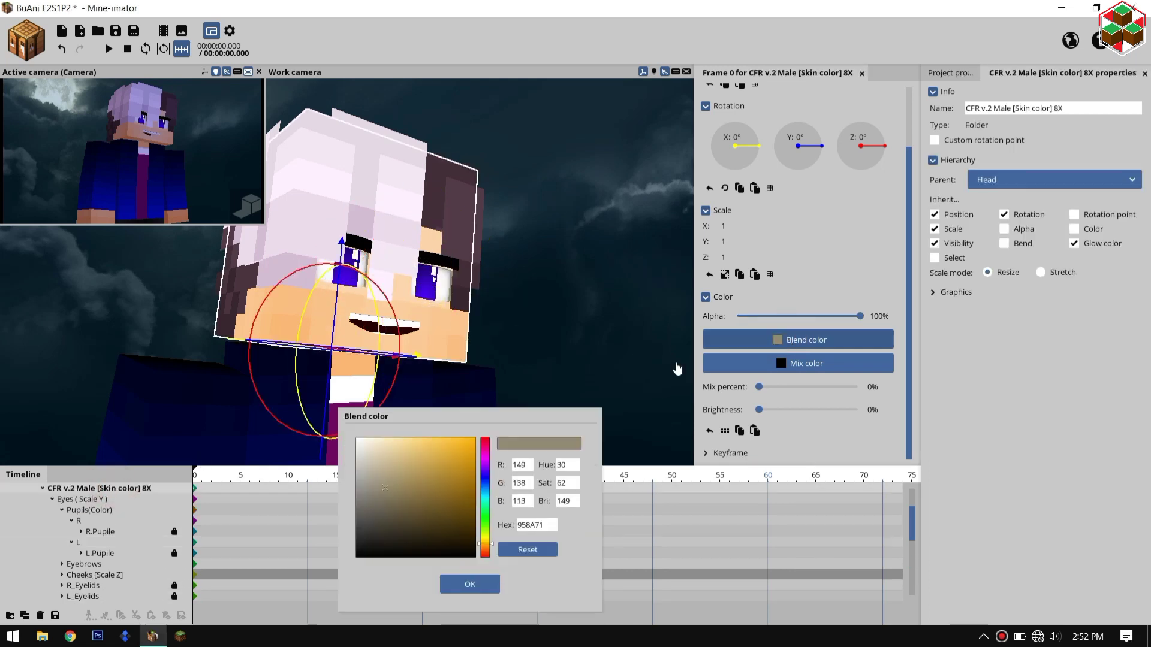
{"action": "left_click", "coordinate": [531, 491]}
{"action": "left_click", "coordinate": [525, 510]}
{"action": "left_click", "coordinate": [470, 545]}
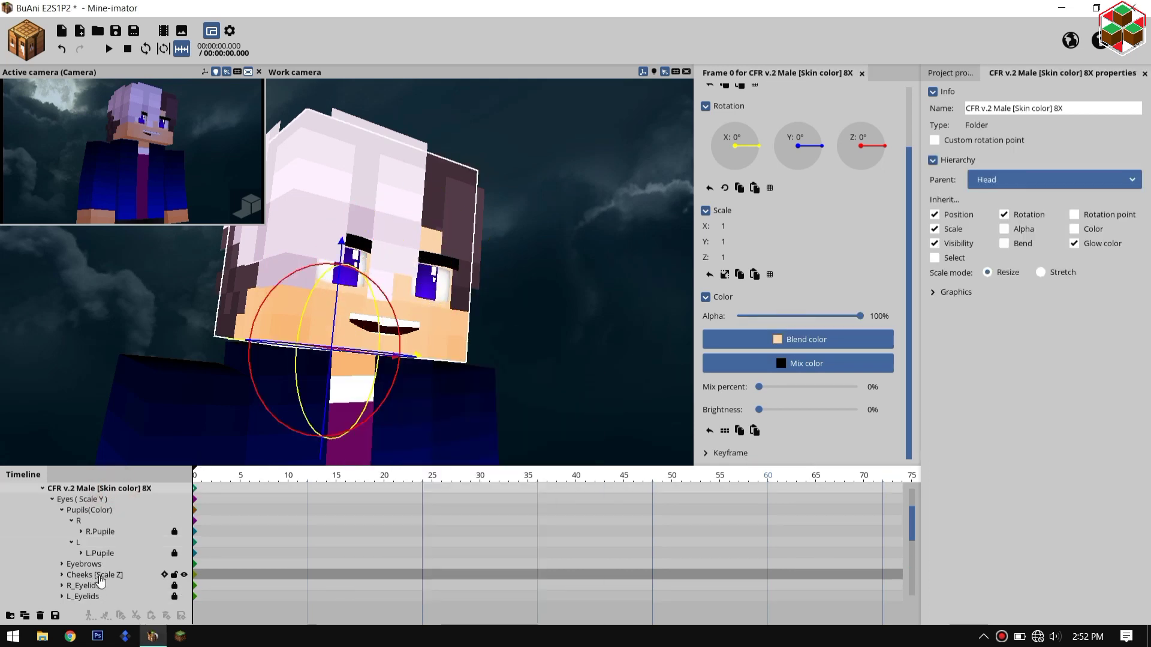
Make the face rig's Cheeks [Scale Z] folder visible
{"action": "left_click", "coordinate": [95, 574]}
{"action": "left_click", "coordinate": [906, 458]}
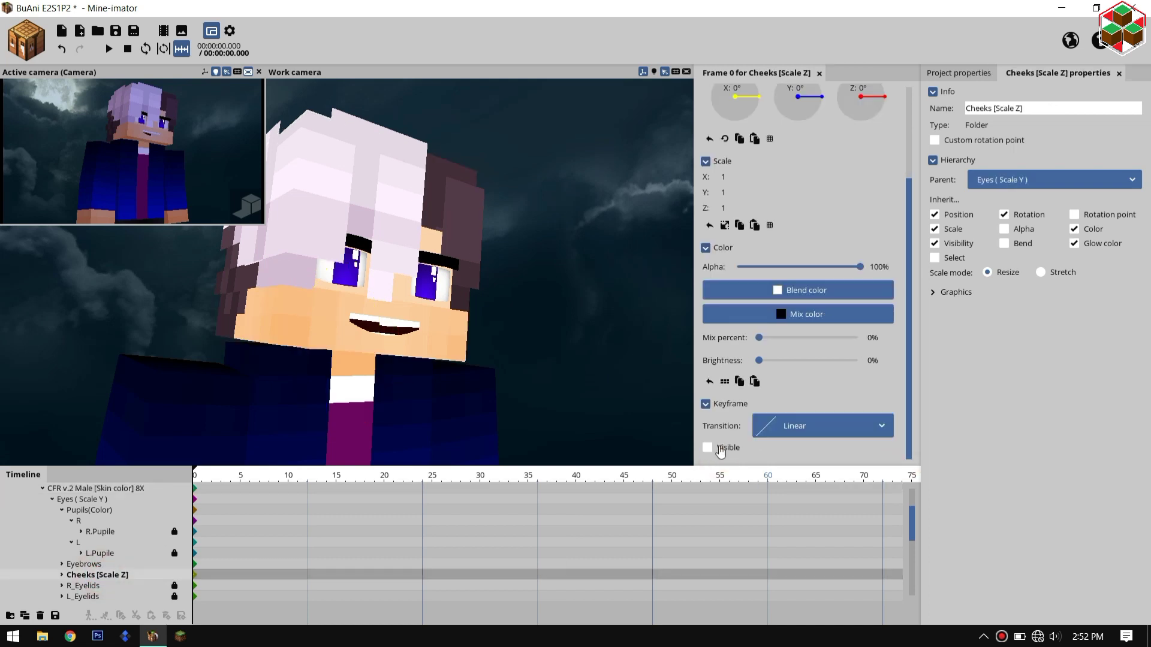
{"action": "left_click", "coordinate": [719, 447]}
Reshape the face rig's mouth, raise it slightly and shift it toward the middle of the face
{"action": "left_click", "coordinate": [557, 331]}
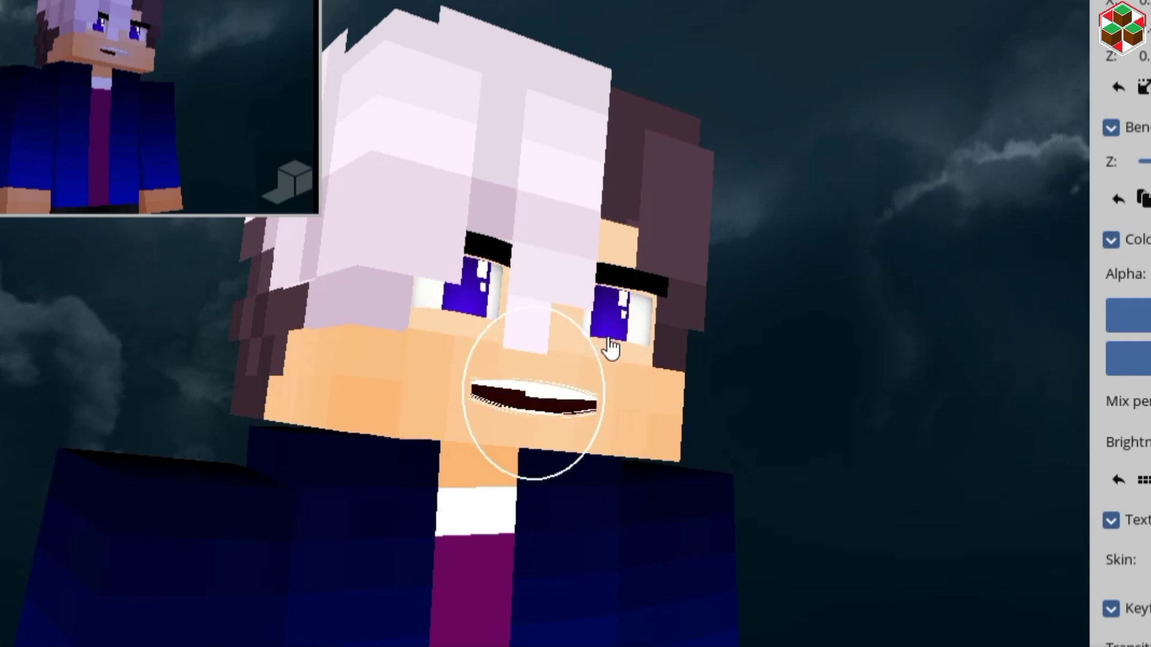
{"action": "scroll", "coordinate": [606, 334], "scroll_direction": "up", "scroll_amount": 5}
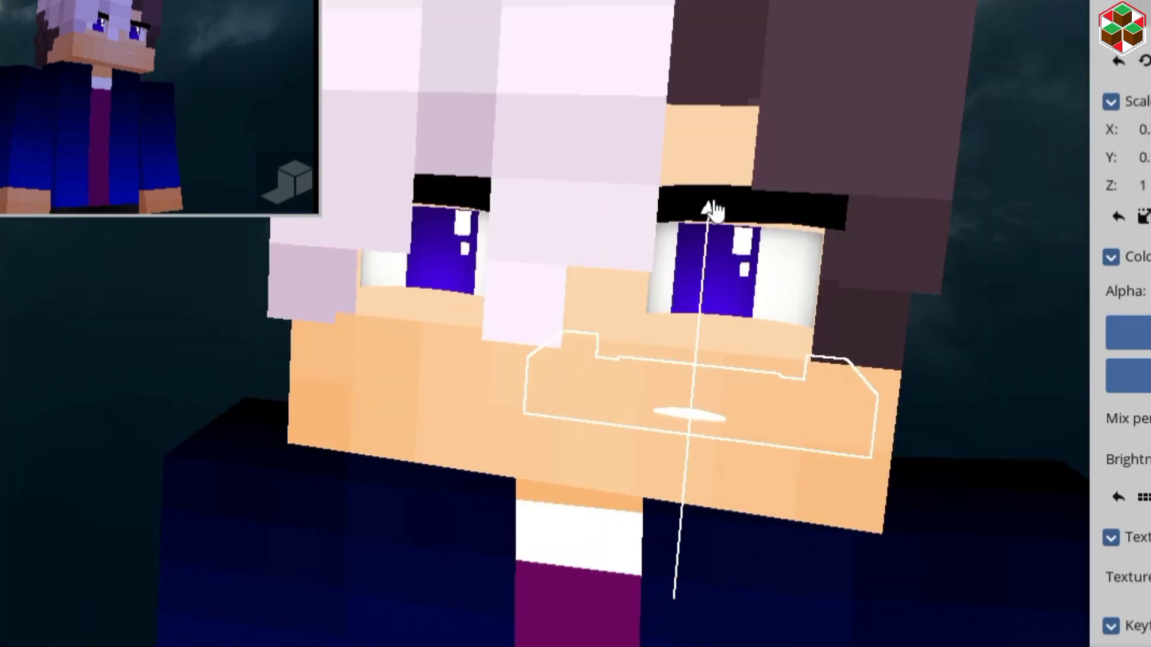
{"action": "left_click_drag", "start_coordinate": [714, 208], "coordinate": [715, 195]}
{"action": "left_click_drag", "start_coordinate": [902, 425], "coordinate": [838, 417]}
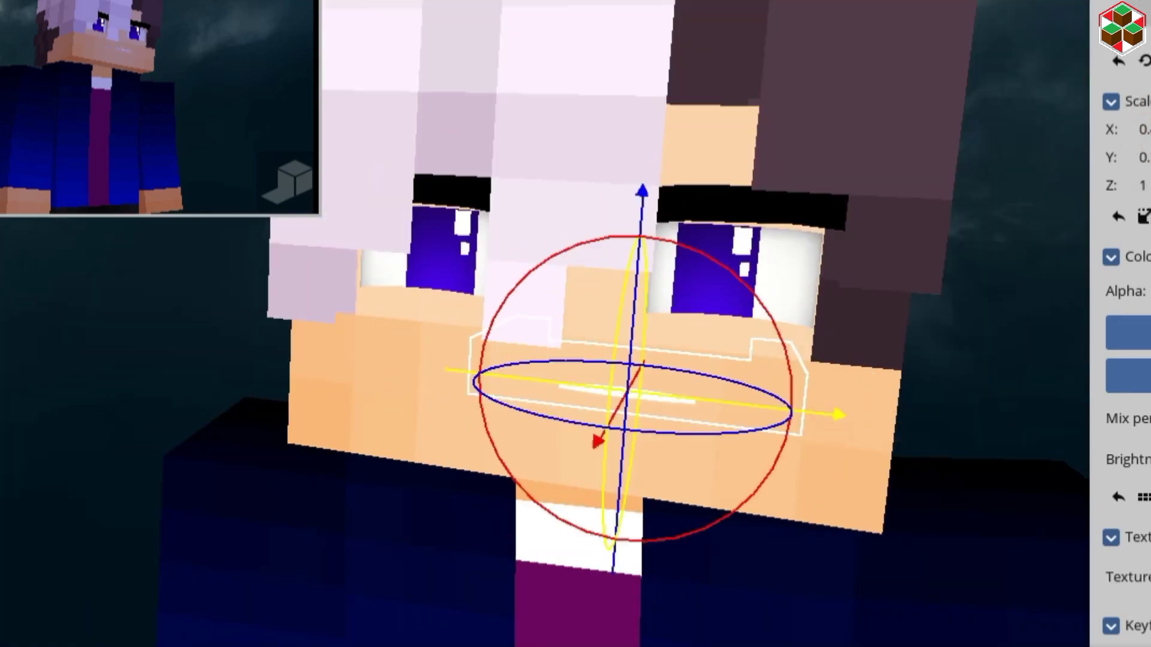
Shorten both pupils to a Y scale of 0.062 and nudge the Pupils(Color) folder slightly downward
{"action": "left_click", "coordinate": [90, 553]}
{"action": "left_click_drag", "start_coordinate": [684, 316], "coordinate": [710, 345]}
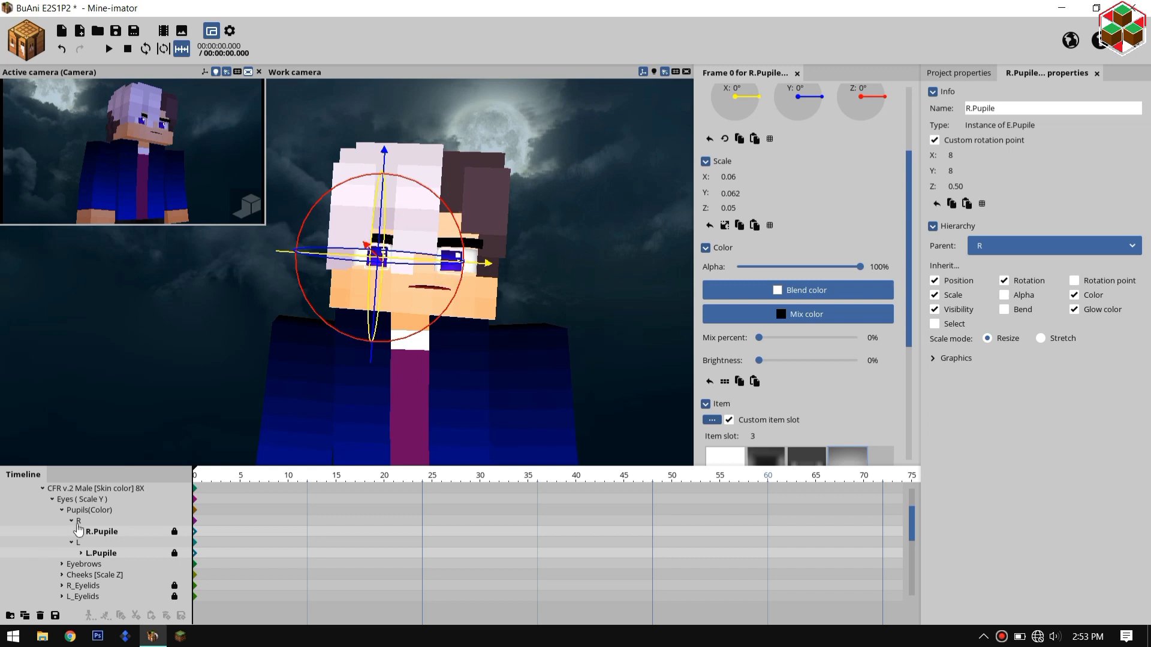
{"action": "left_click_drag", "start_coordinate": [426, 154], "coordinate": [426, 156]}
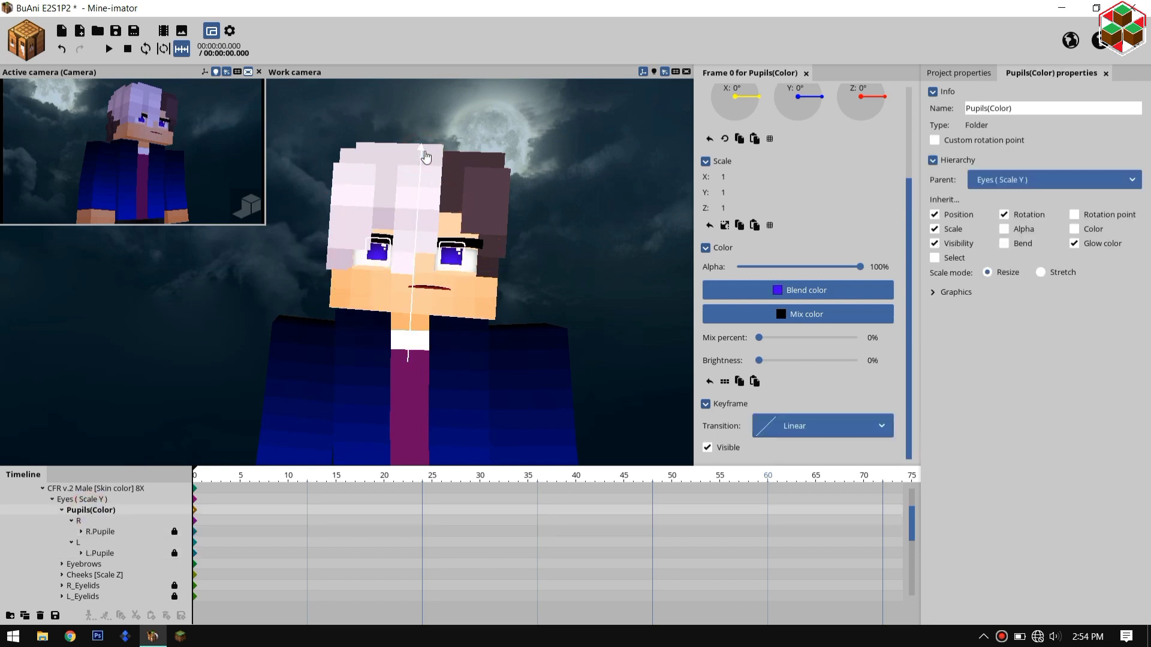
Check the face in the rendered camera view and save the project
{"action": "left_click", "coordinate": [249, 211]}
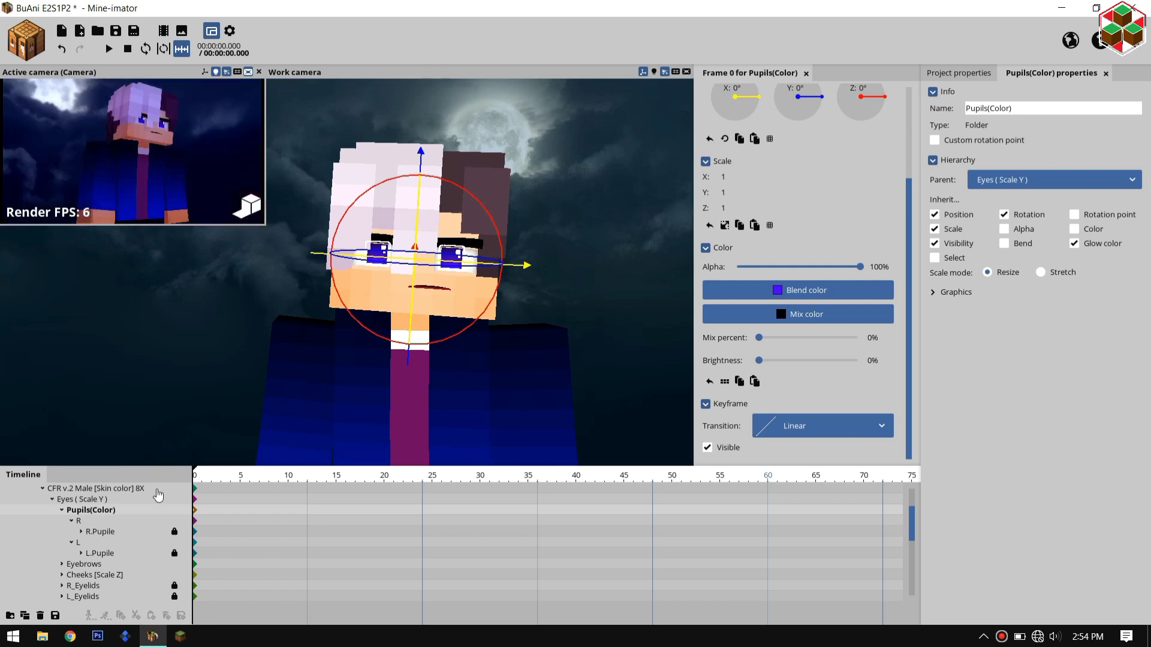
{"action": "scroll", "coordinate": [158, 496], "scroll_direction": "down", "scroll_amount": 1}
{"action": "left_click", "coordinate": [249, 211]}
{"action": "key", "text": "ctrl+s"}
Create a cube and parent it to the Hat of the character's head
{"action": "left_click", "coordinate": [26, 41]}
{"action": "left_click", "coordinate": [175, 185]}
{"action": "left_click", "coordinate": [30, 185]}
{"action": "left_click", "coordinate": [360, 244]}
{"action": "left_click_drag", "start_coordinate": [14, 596], "coordinate": [96, 532]}
Shrink the cube uniformly to 0.09, move it to the front of the face and set its blend color to black
{"action": "left_click", "coordinate": [725, 226]}
{"action": "left_click_drag", "start_coordinate": [736, 177], "coordinate": [671, 177]}
{"action": "left_click_drag", "start_coordinate": [569, 210], "coordinate": [665, 207]}
{"action": "left_click_drag", "start_coordinate": [736, 177], "coordinate": [893, 171]}
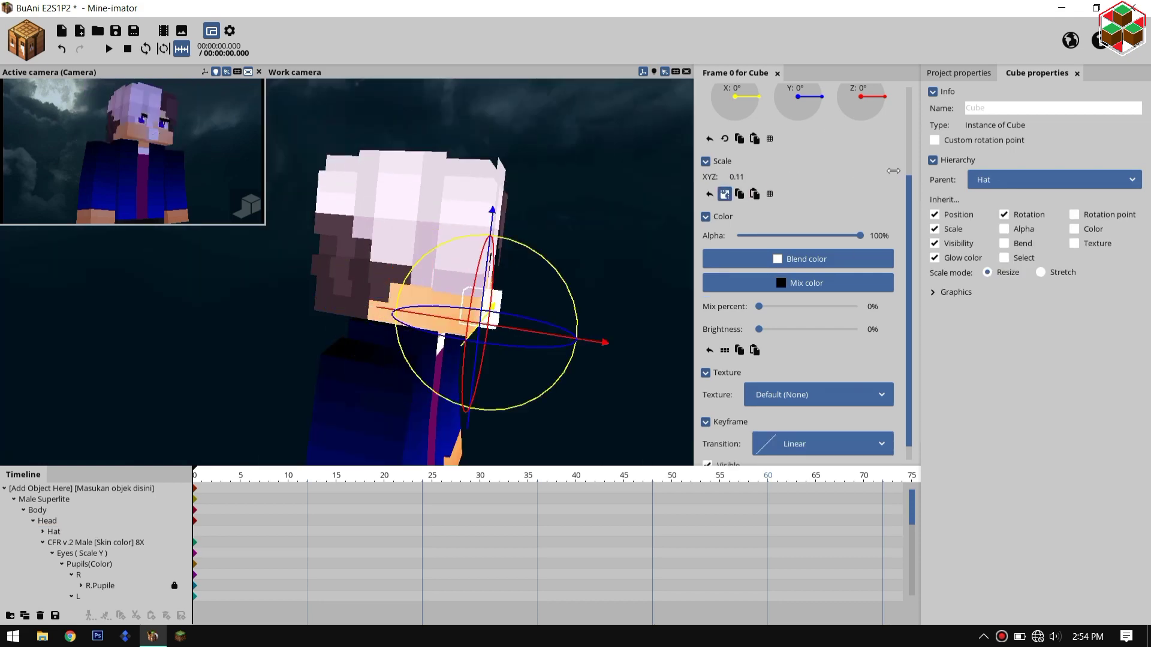
{"action": "left_click", "coordinate": [797, 259]}
{"action": "left_click_drag", "start_coordinate": [395, 479], "coordinate": [316, 555]}
{"action": "left_click", "coordinate": [469, 544]}
Flatten the black cube to a Y scale of 0.02 and position it against the front of the face
{"action": "left_click_drag", "start_coordinate": [600, 371], "coordinate": [431, 359]}
{"action": "left_click_drag", "start_coordinate": [496, 216], "coordinate": [498, 175]}
{"action": "left_click", "coordinate": [725, 194]}
{"action": "left_click_drag", "start_coordinate": [729, 193], "coordinate": [684, 192]}
{"action": "left_click_drag", "start_coordinate": [419, 336], "coordinate": [523, 299]}
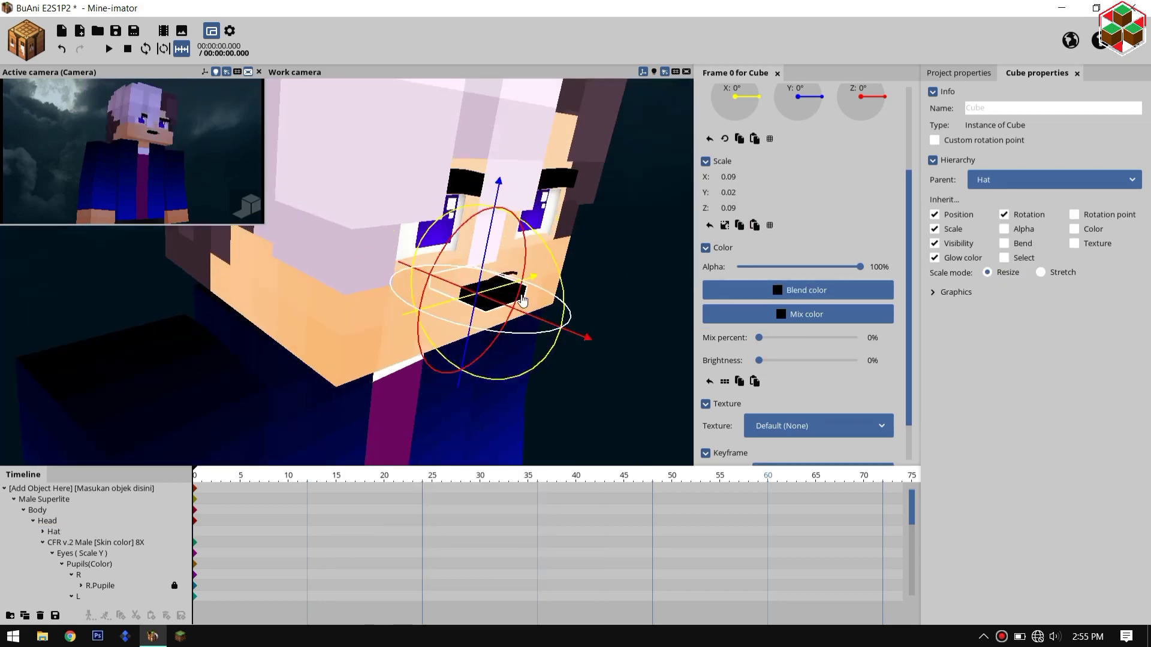
{"action": "left_click_drag", "start_coordinate": [575, 372], "coordinate": [527, 359]}
Widen the black cube to an X scale of 0.17 and place it as a bar just below the character's right eye
{"action": "left_click_drag", "start_coordinate": [511, 275], "coordinate": [405, 296]}
{"action": "left_click_drag", "start_coordinate": [395, 192], "coordinate": [400, 150]}
{"action": "left_click_drag", "start_coordinate": [732, 177], "coordinate": [779, 176]}
{"action": "left_click_drag", "start_coordinate": [540, 336], "coordinate": [444, 323]}
{"action": "left_click_drag", "start_coordinate": [421, 268], "coordinate": [400, 264]}
{"action": "left_click_drag", "start_coordinate": [378, 154], "coordinate": [378, 148]}
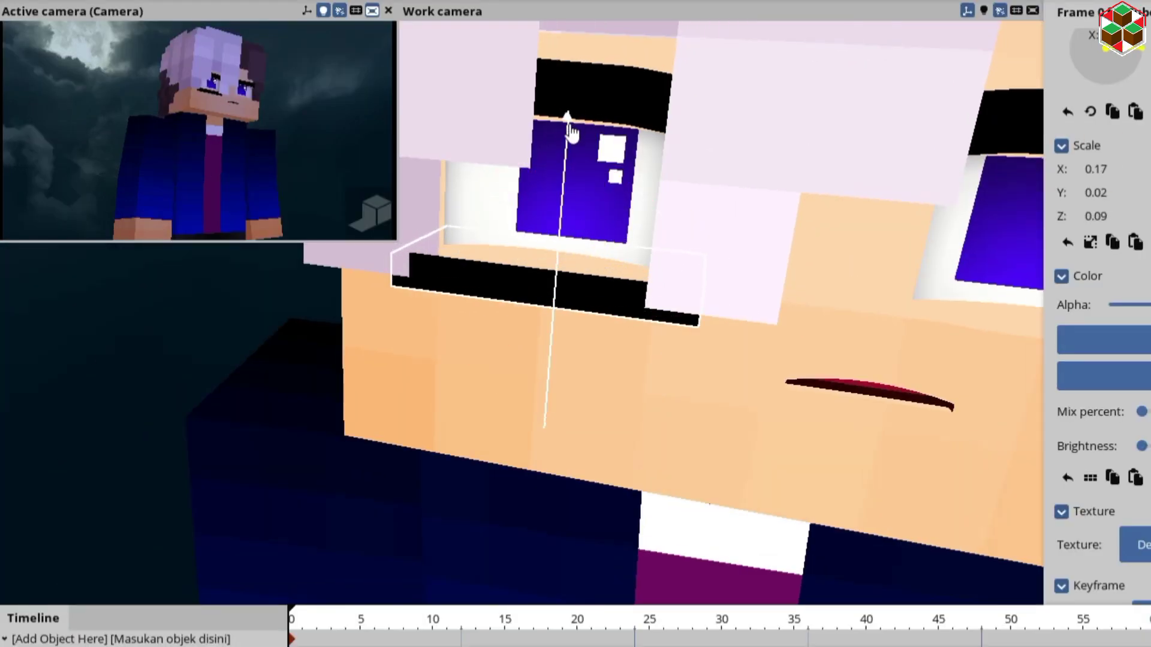
{"action": "left_click_drag", "start_coordinate": [571, 133], "coordinate": [571, 126]}
Duplicate the black bar and place the two bars symmetrically below the eyes, at X positions 2 and about -2
{"action": "key", "text": "ctrl+d"}
{"action": "scroll", "coordinate": [1093, 90], "scroll_direction": "up", "scroll_amount": 5}
{"action": "left_click", "coordinate": [1092, 64]}
{"action": "type", "text": "2"}
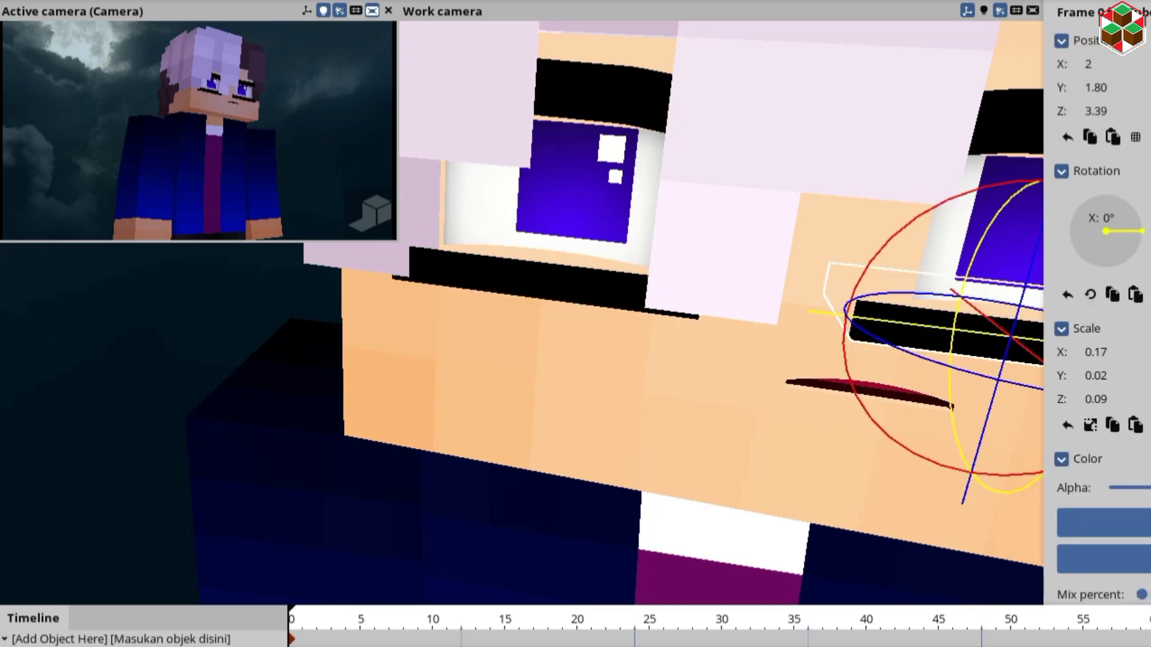
{"action": "left_click", "coordinate": [539, 283]}
{"action": "left_click", "coordinate": [1144, 62]}
{"action": "type", "text": "-2.00831"}
Copy the bar below the character's left eye and make it a vertical frame piece, X scale 0.02, at the eye's inner edge
{"action": "left_click", "coordinate": [911, 329]}
{"action": "right_click_drag", "start_coordinate": [714, 306], "coordinate": [797, 257]}
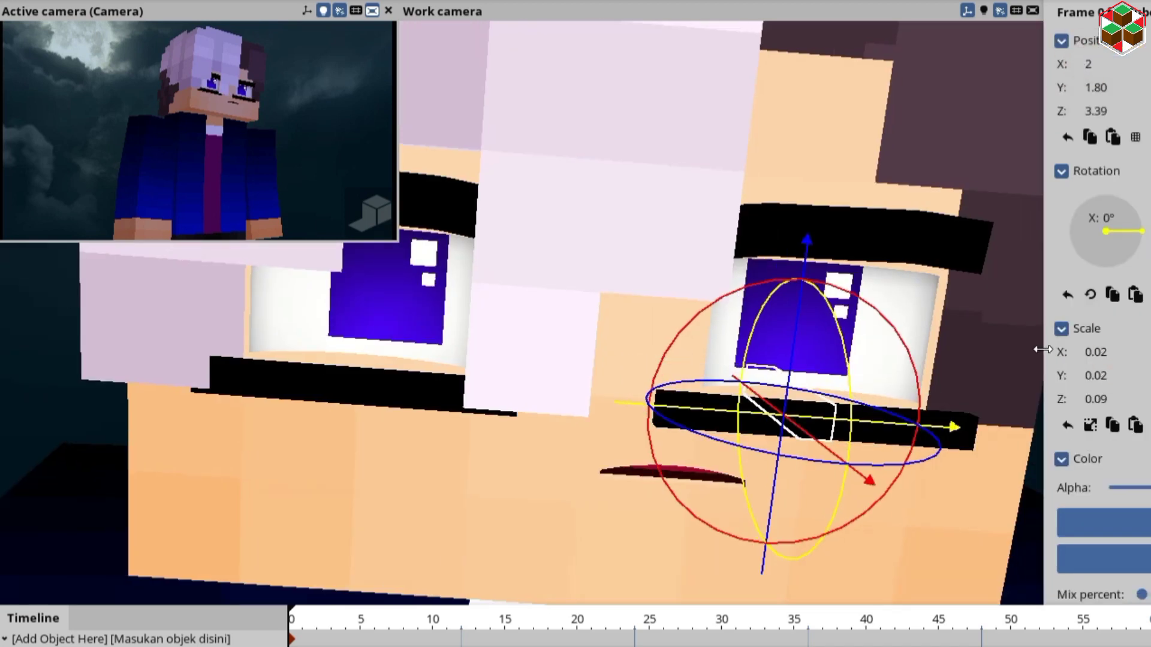
{"action": "key", "text": "ctrl+z"}
{"action": "left_click_drag", "start_coordinate": [1095, 399], "coordinate": [1128, 376]}
{"action": "left_click_drag", "start_coordinate": [893, 423], "coordinate": [749, 414]}
Duplicate the horizontal black bar, centre it at X position 0 and shorten it into the glasses bridge between the eyes
{"action": "left_click", "coordinate": [901, 432]}
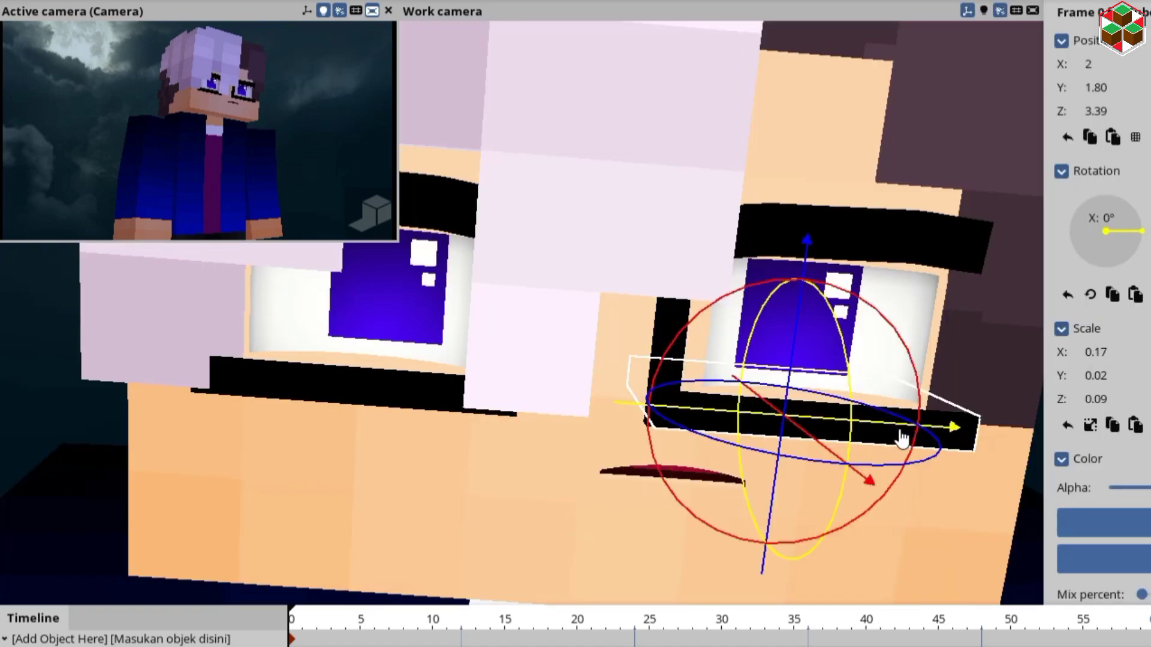
{"action": "key", "text": "ctrl+d"}
{"action": "left_click", "coordinate": [1122, 65]}
{"action": "type", "text": "0"}
{"action": "left_click_drag", "start_coordinate": [601, 237], "coordinate": [633, 176]}
{"action": "left_click_drag", "start_coordinate": [1125, 352], "coordinate": [1109, 351]}
{"action": "left_click", "coordinate": [931, 235]}
{"action": "left_click_drag", "start_coordinate": [711, 421], "coordinate": [641, 423]}
{"action": "left_click", "coordinate": [462, 287]}
{"action": "left_click", "coordinate": [463, 288]}
{"action": "left_click", "coordinate": [659, 270]}
{"action": "mouse_move", "coordinate": [600, 270]}
{"action": "left_mouse_down"}
{"action": "mouse_move", "coordinate": [690, 270]}
{"action": "mouse_move", "coordinate": [588, 264]}
{"action": "left_mouse_up"}
Collapse the body hierarchy, import the Male Full Extrude model and delete its separate instance from the timeline
{"action": "left_click", "coordinate": [23, 511]}
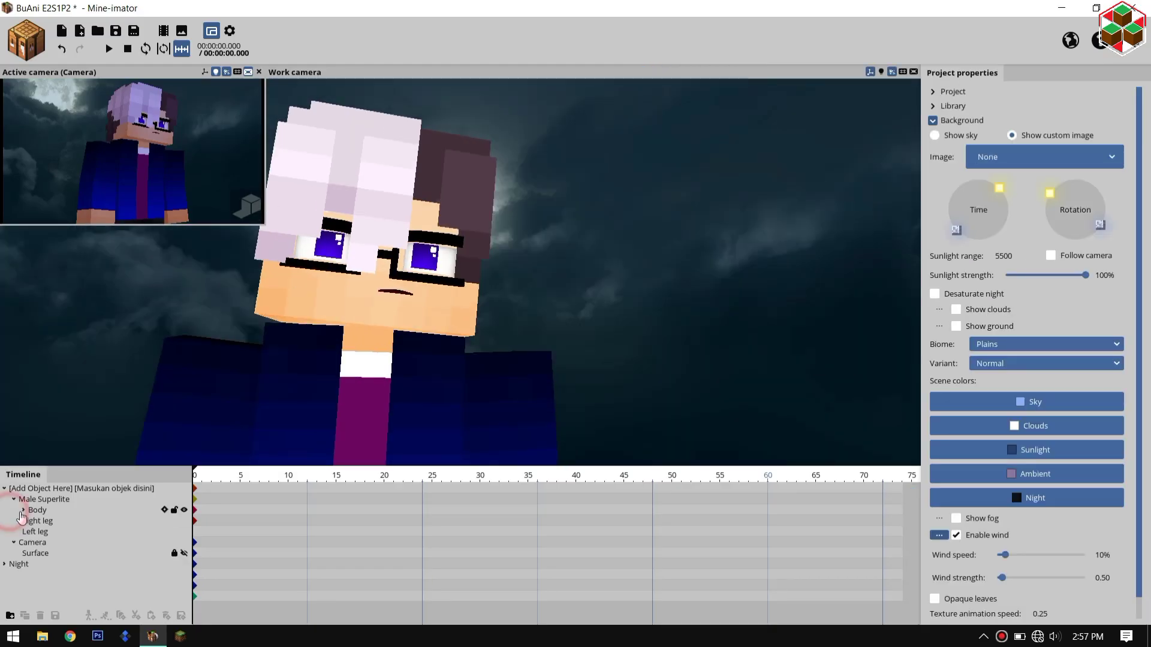
{"action": "left_click", "coordinate": [103, 173]}
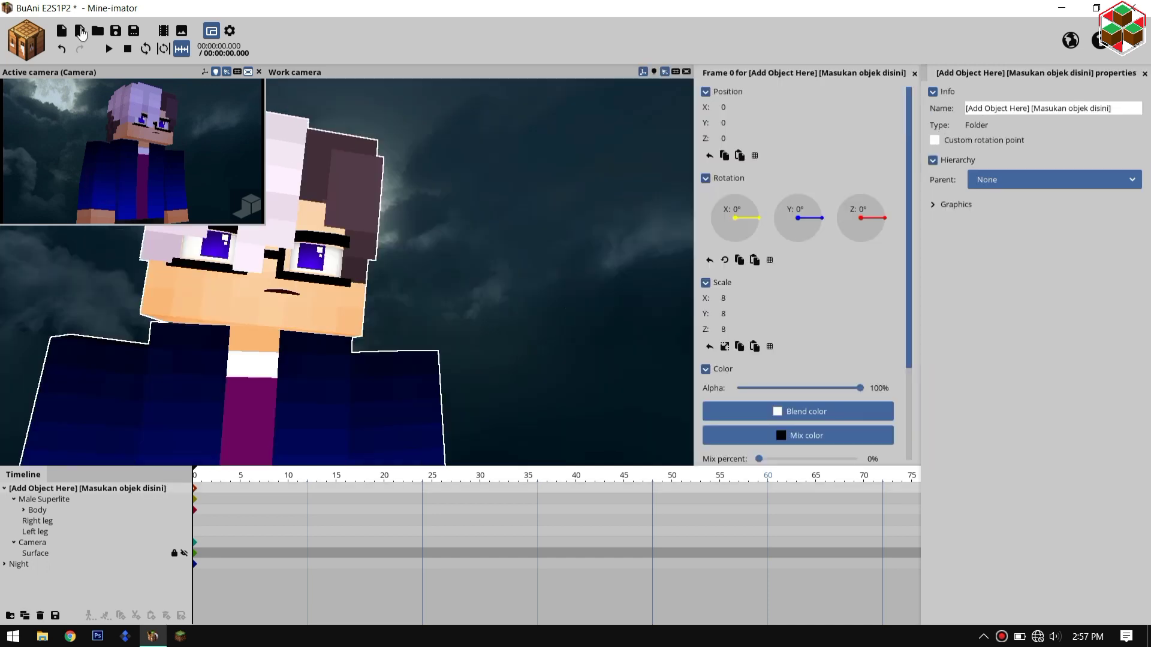
{"action": "left_click", "coordinate": [79, 31]}
{"action": "left_click", "coordinate": [703, 224]}
{"action": "left_click", "coordinate": [790, 504]}
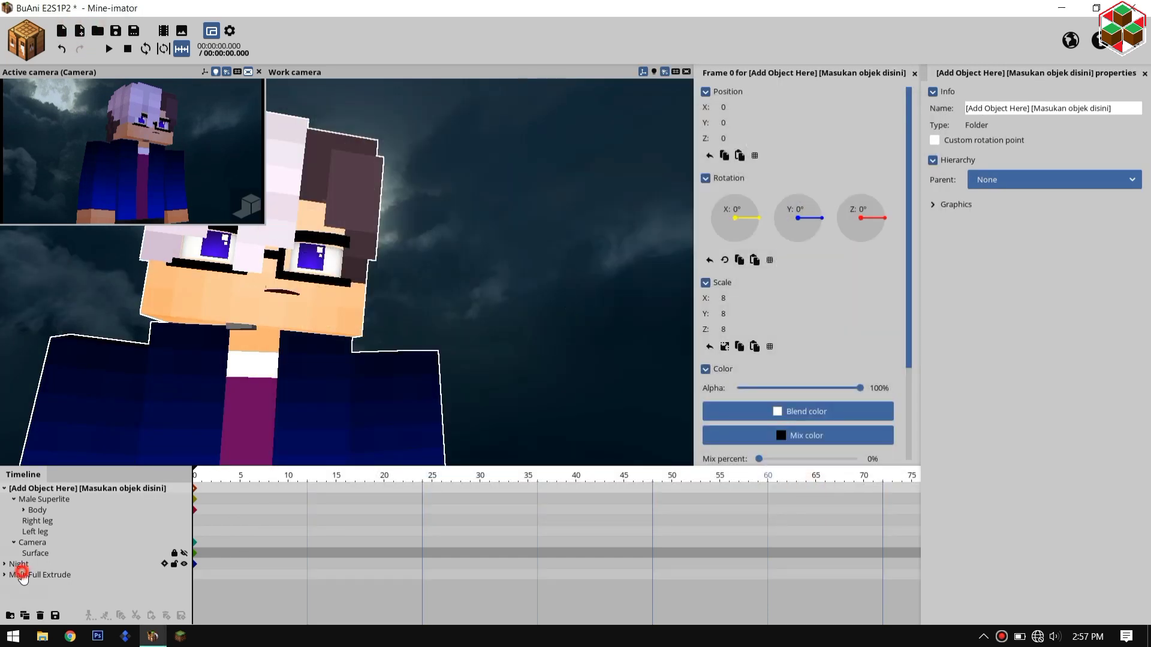
{"action": "key", "text": "Delete"}
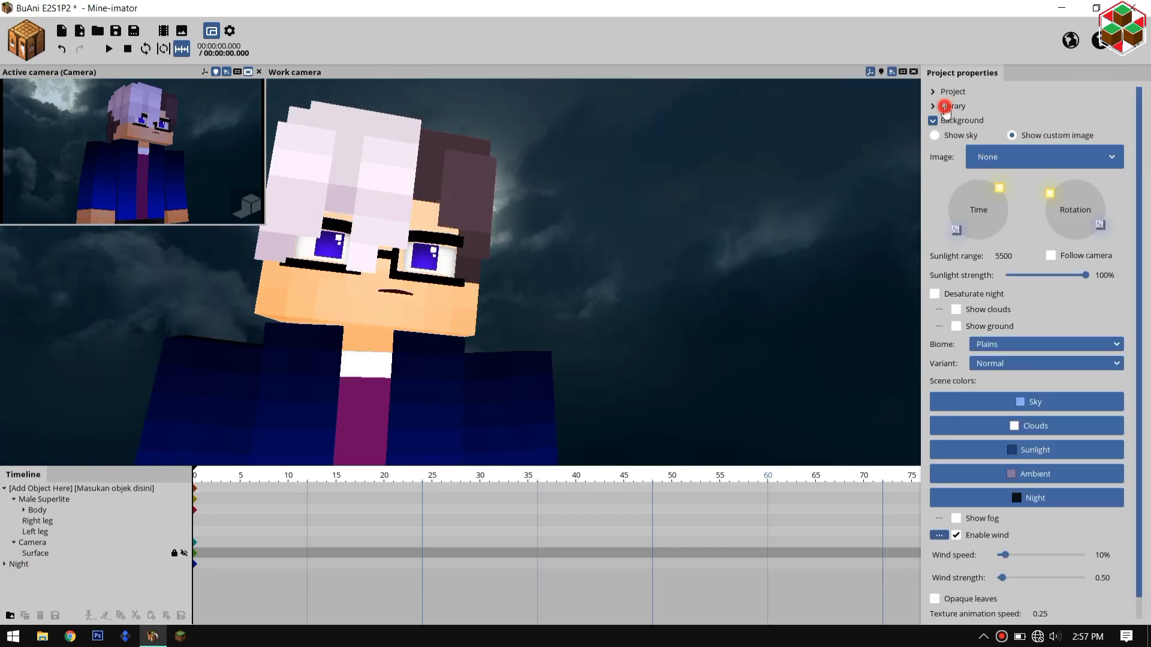
Switch the Male Superlite character's model in the library to Male Full Extrude
{"action": "left_click", "coordinate": [945, 107]}
{"action": "left_click", "coordinate": [979, 348]}
{"action": "scroll", "coordinate": [976, 257], "scroll_direction": "down", "scroll_amount": 2}
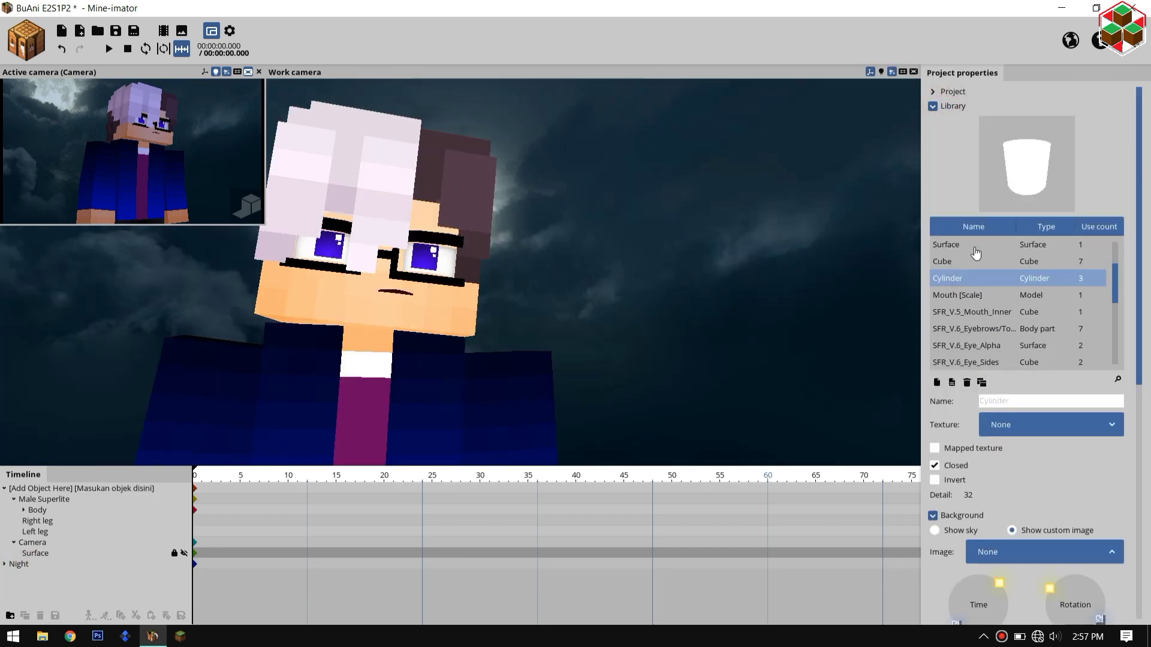
{"action": "scroll", "coordinate": [976, 258], "scroll_direction": "up", "scroll_amount": 1}
{"action": "left_click", "coordinate": [975, 262]}
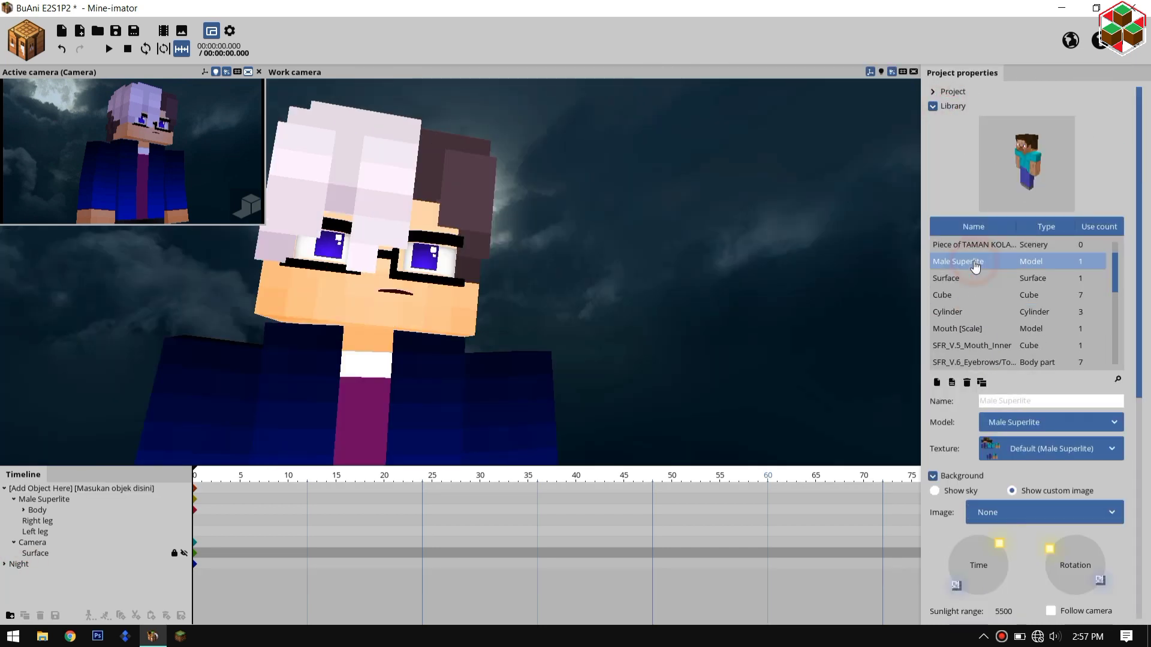
{"action": "left_click", "coordinate": [1030, 427]}
{"action": "left_click", "coordinate": [1022, 519]}
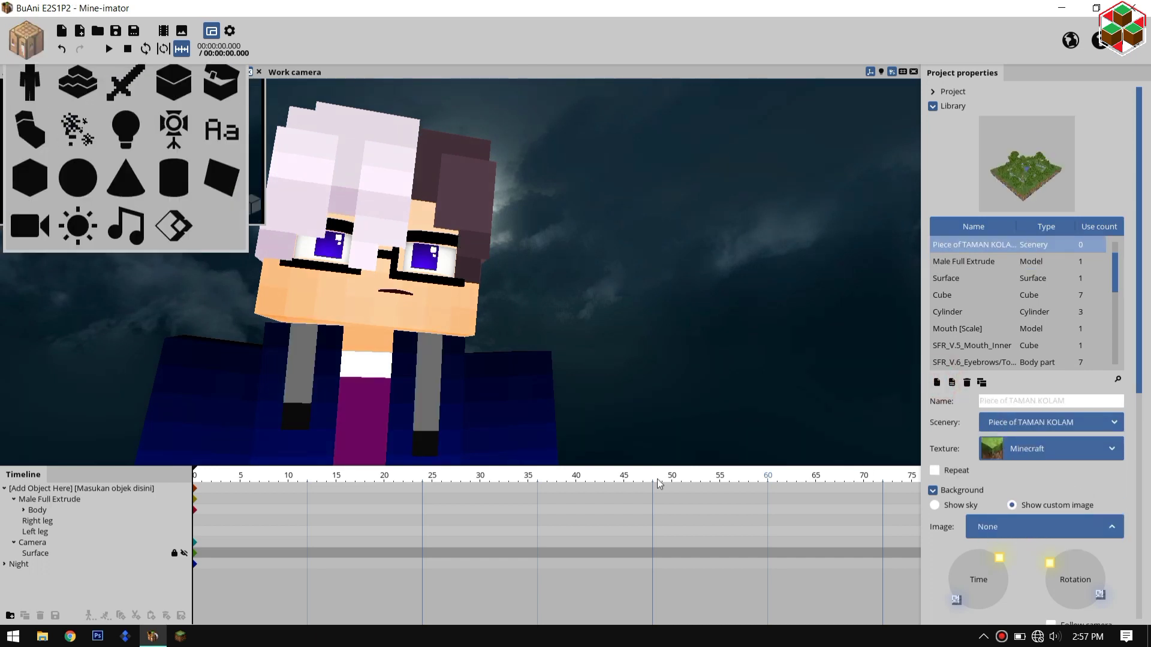
Add the Piece of TAMAN KOLAM scenery to the scene, nest it in the Add Object Here folder and reset its position
{"action": "left_click", "coordinate": [951, 383]}
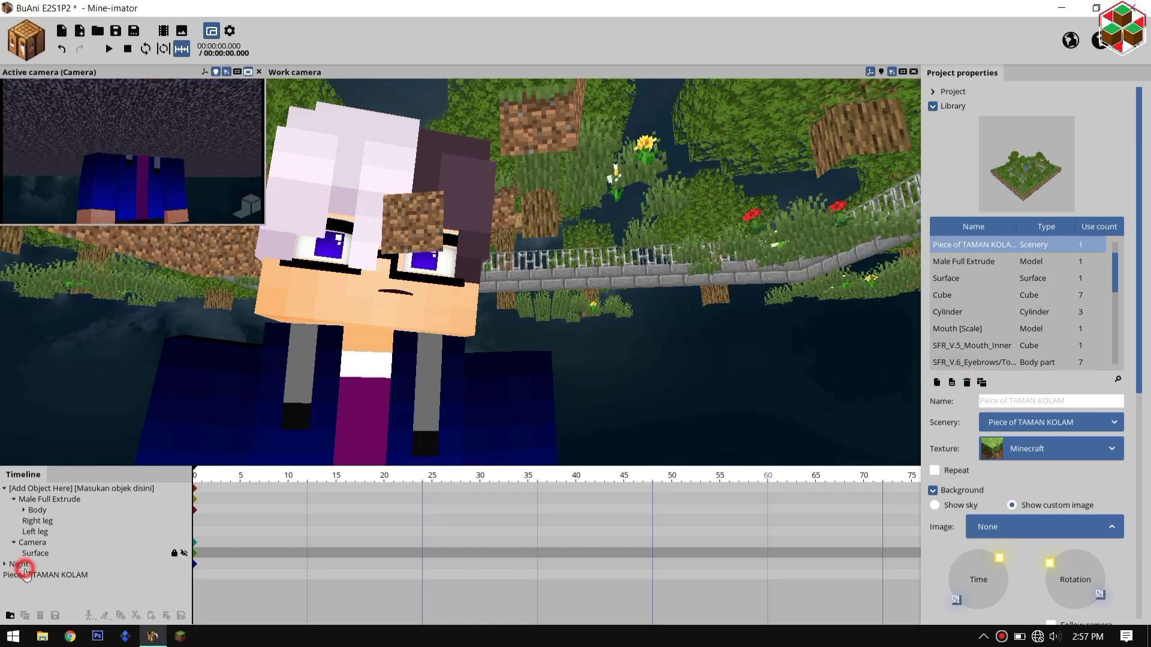
{"action": "left_click", "coordinate": [25, 569]}
{"action": "left_click_drag", "start_coordinate": [9, 577], "coordinate": [55, 508]}
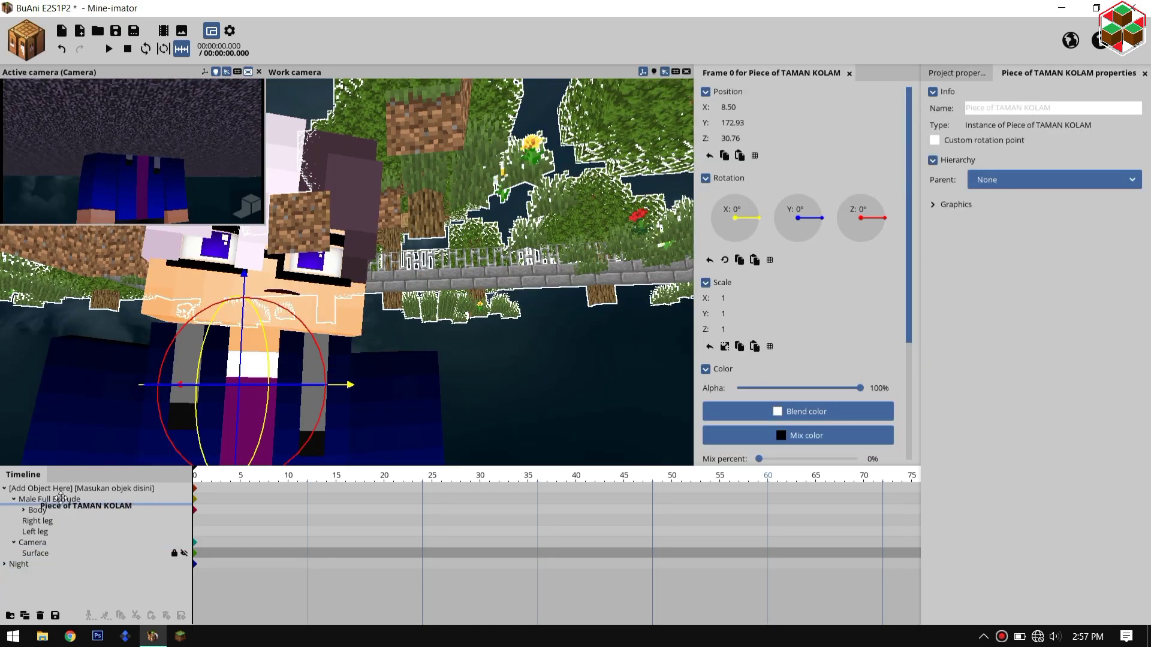
{"action": "left_click", "coordinate": [709, 155]}
{"action": "scroll", "coordinate": [384, 282], "scroll_direction": "down", "scroll_amount": 3}
{"action": "left_click_drag", "start_coordinate": [360, 288], "coordinate": [353, 339]}
Enable Bleed light for the whole Add Object Here folder and open the render settings
{"action": "left_click", "coordinate": [55, 502]}
{"action": "left_click", "coordinate": [56, 489]}
{"action": "left_click", "coordinate": [1043, 342]}
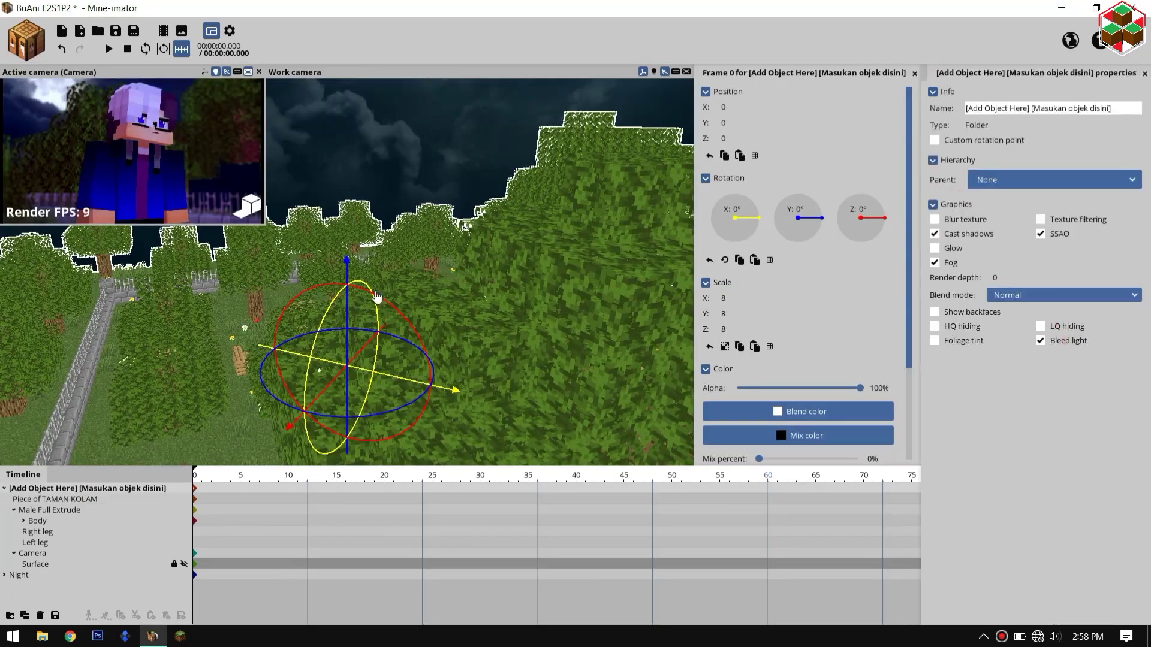
{"action": "left_click", "coordinate": [359, 185]}
{"action": "left_click", "coordinate": [230, 31]}
{"action": "left_click", "coordinate": [936, 150]}
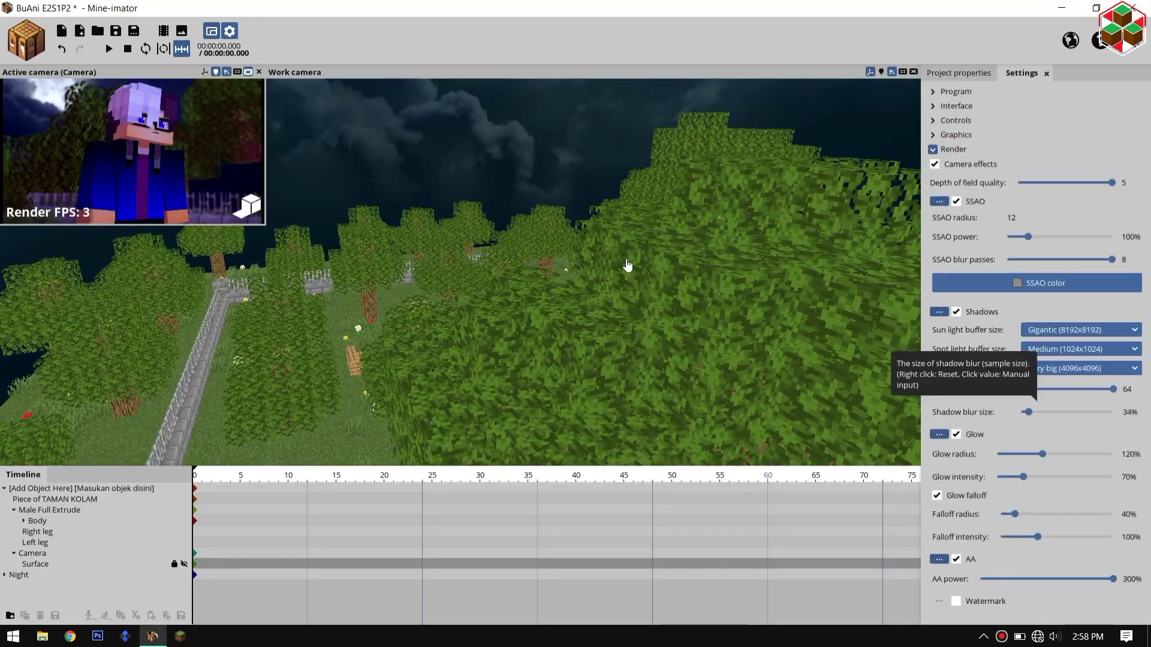
Rotate the background's sunlight direction and save the project
{"action": "left_click", "coordinate": [959, 73]}
{"action": "left_click_drag", "start_coordinate": [1048, 566], "coordinate": [1057, 557]}
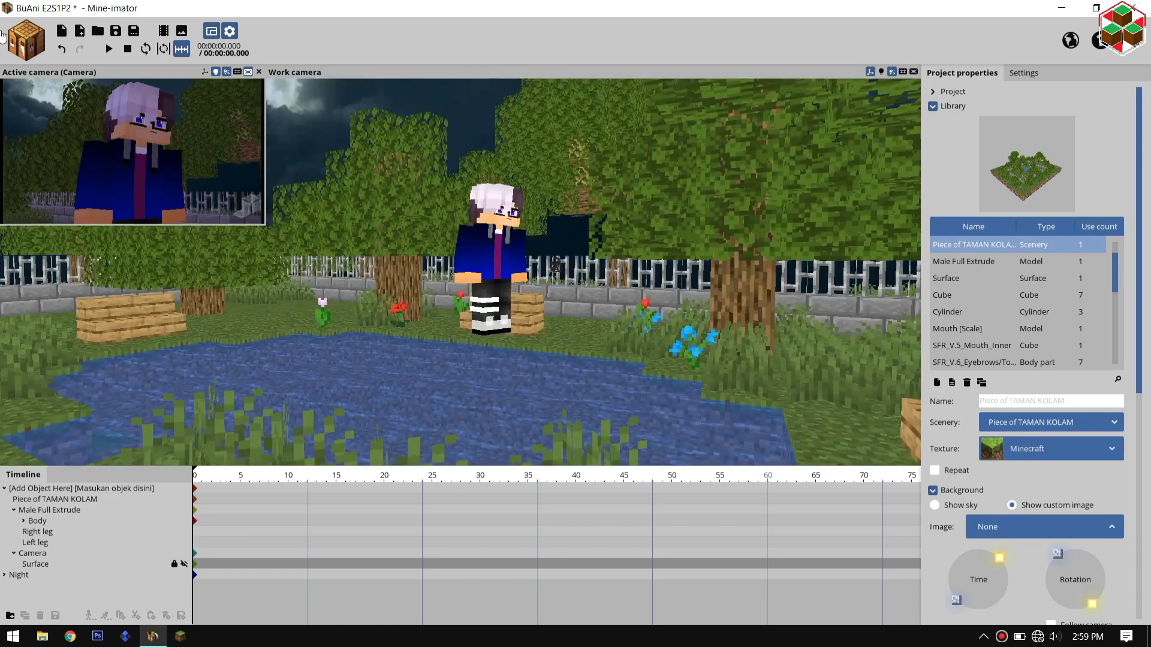
{"action": "key", "text": "ctrl+s"}
Add a point light inside the Add Object Here folder and place it near the character at X 19.20, Y 47.52, Z 16.74
{"action": "left_click", "coordinate": [26, 40]}
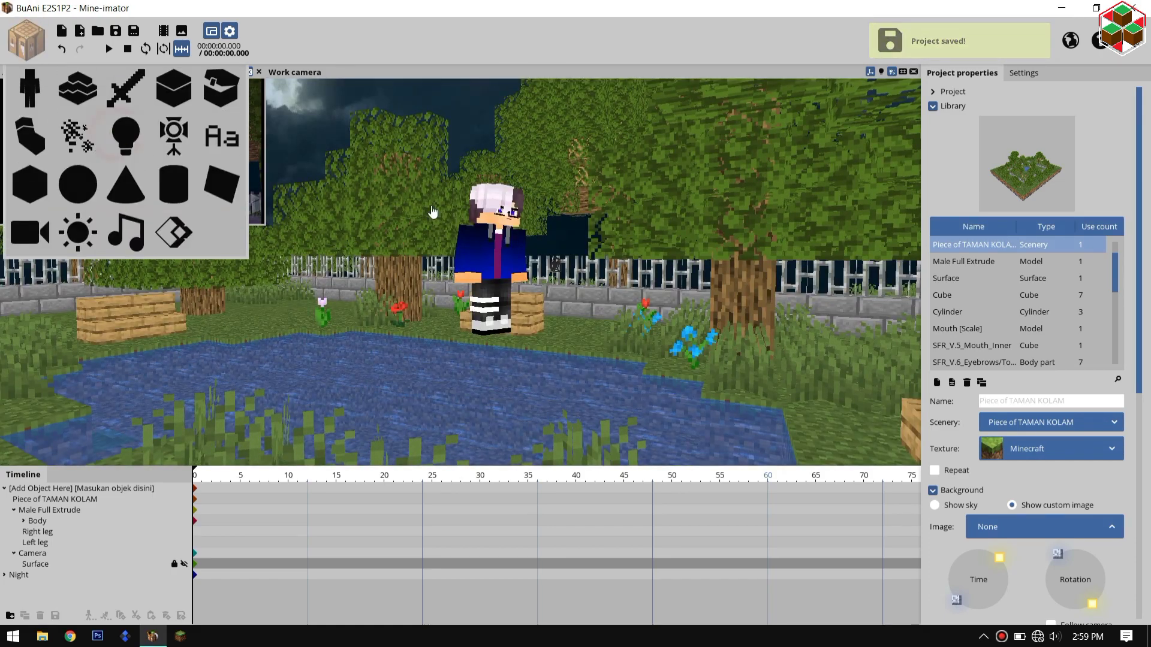
{"action": "left_click", "coordinate": [125, 135]}
{"action": "left_click_drag", "start_coordinate": [12, 588], "coordinate": [45, 505]}
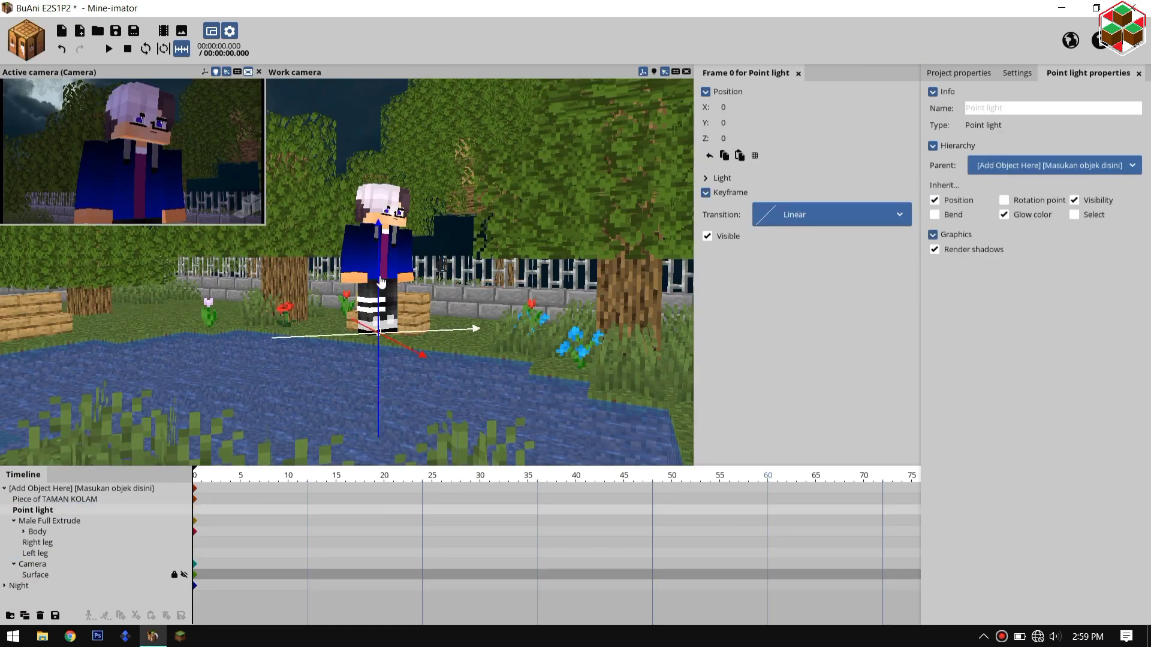
{"action": "left_click_drag", "start_coordinate": [477, 327], "coordinate": [567, 325]}
{"action": "left_click_drag", "start_coordinate": [468, 223], "coordinate": [468, 157]}
{"action": "left_click_drag", "start_coordinate": [539, 372], "coordinate": [594, 401]}
{"action": "left_click_drag", "start_coordinate": [532, 270], "coordinate": [595, 294]}
{"action": "left_click_drag", "start_coordinate": [265, 225], "coordinate": [363, 311]}
{"action": "left_click_drag", "start_coordinate": [509, 161], "coordinate": [522, 38]}
Set the point light's range to about 628 and its color to a pale warm yellow
{"action": "left_click", "coordinate": [705, 178]}
{"action": "left_click_drag", "start_coordinate": [783, 219], "coordinate": [804, 229]}
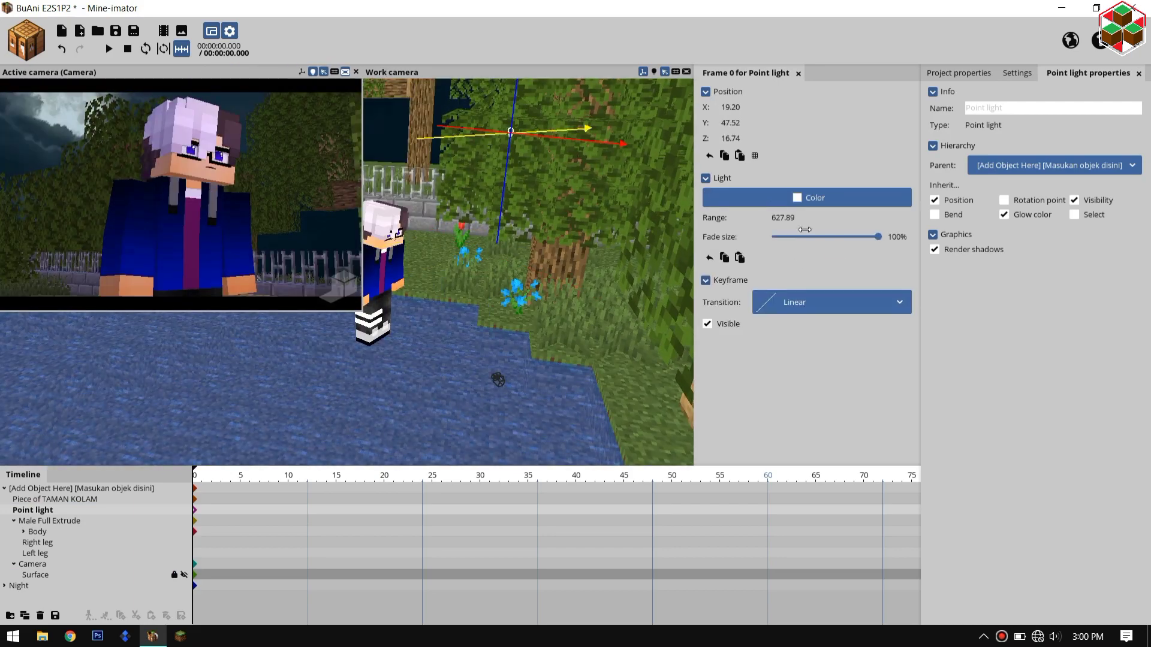
{"action": "left_click", "coordinate": [848, 198]}
{"action": "left_click", "coordinate": [485, 504]}
{"action": "left_click_drag", "start_coordinate": [450, 446], "coordinate": [397, 400]}
{"action": "left_click", "coordinate": [470, 545]}
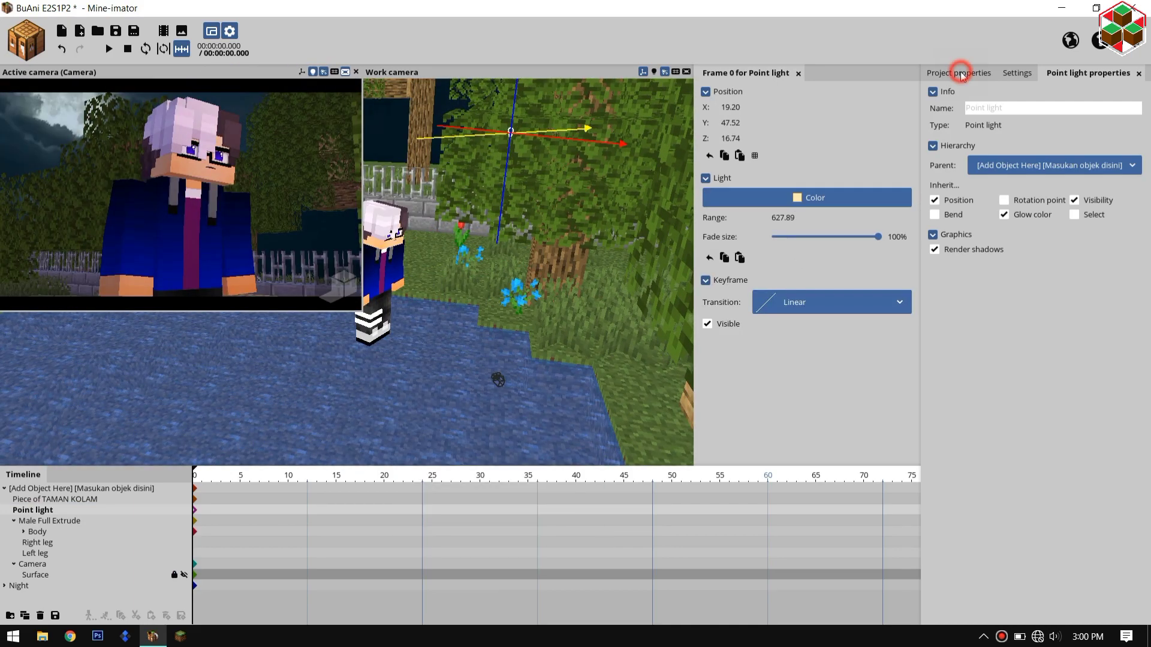
Turn the background's sunlight rotation a little further and return to the project properties
{"action": "left_click", "coordinate": [958, 73]}
{"action": "left_click_drag", "start_coordinate": [1080, 559], "coordinate": [1069, 547]}
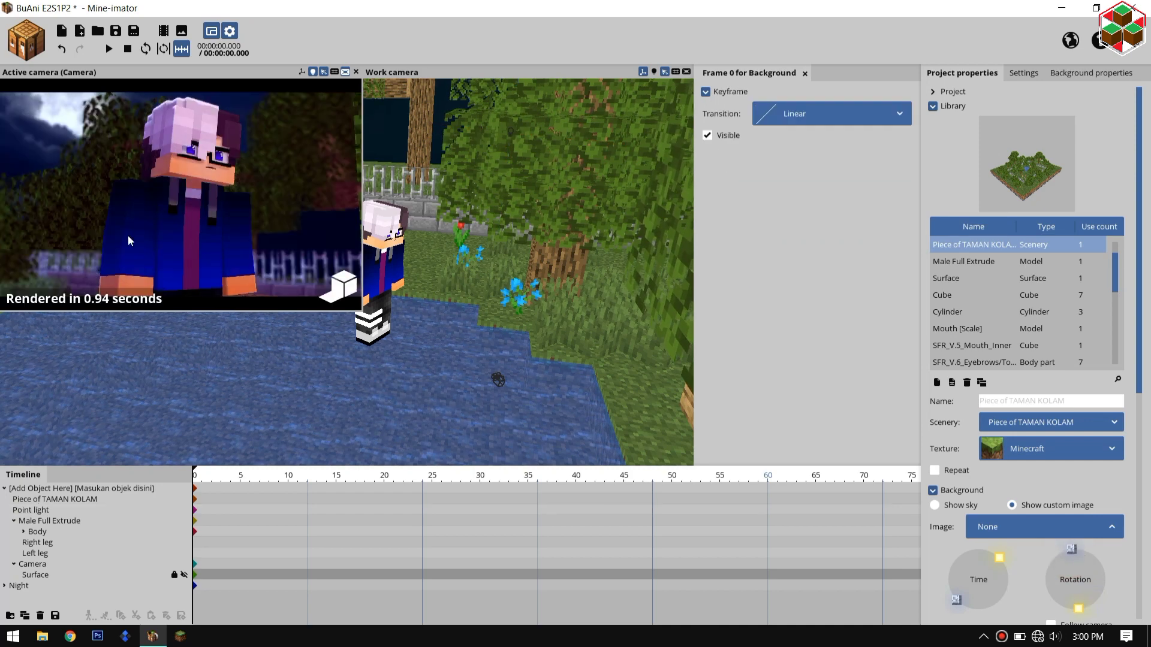
{"action": "left_click", "coordinate": [1097, 77]}
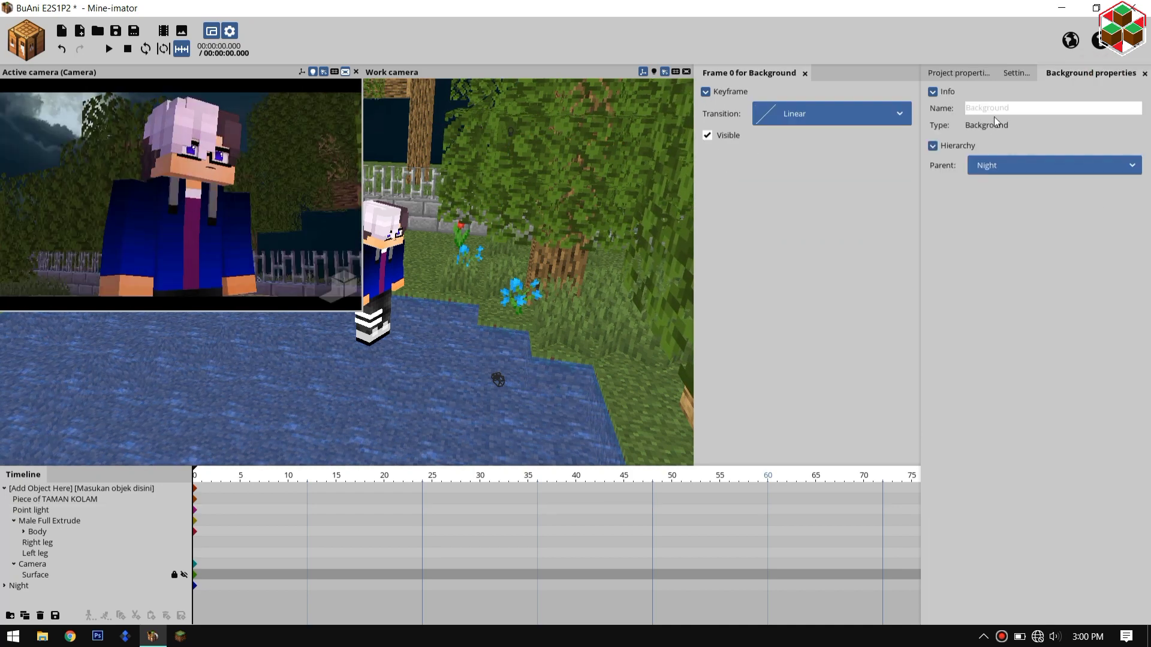
{"action": "left_click", "coordinate": [1016, 72]}
{"action": "left_click", "coordinate": [962, 73]}
Change the background biome to Custom and shift the grass color to a green hue
{"action": "left_click", "coordinate": [1043, 323]}
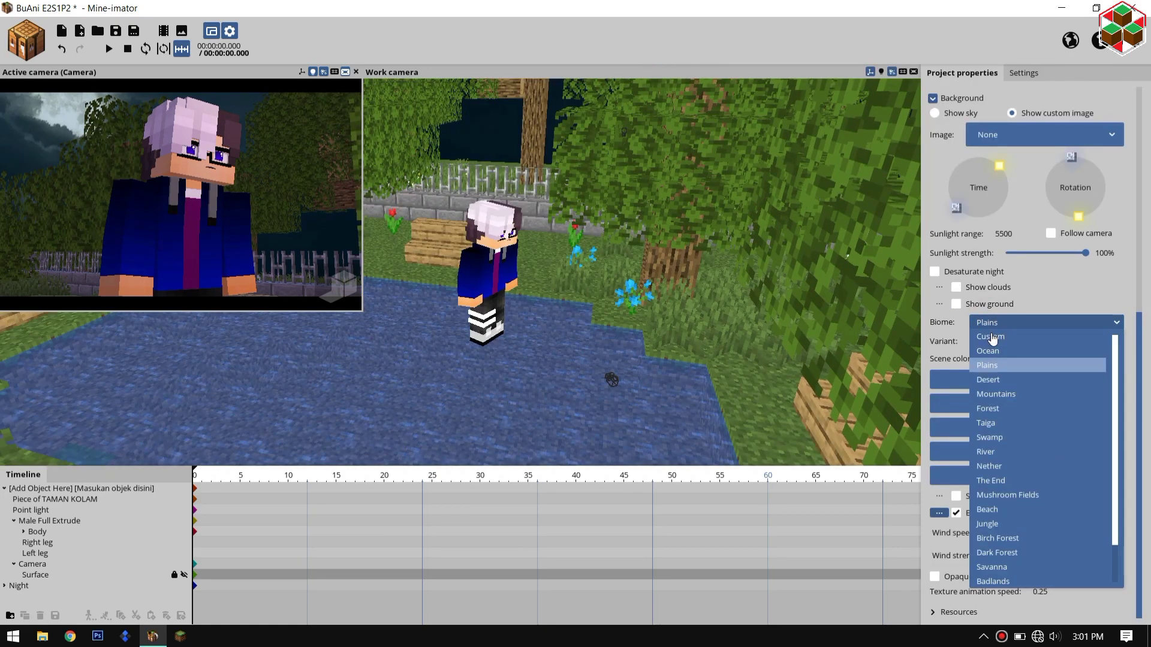
{"action": "left_click", "coordinate": [1026, 465]}
{"action": "left_click", "coordinate": [1077, 451]}
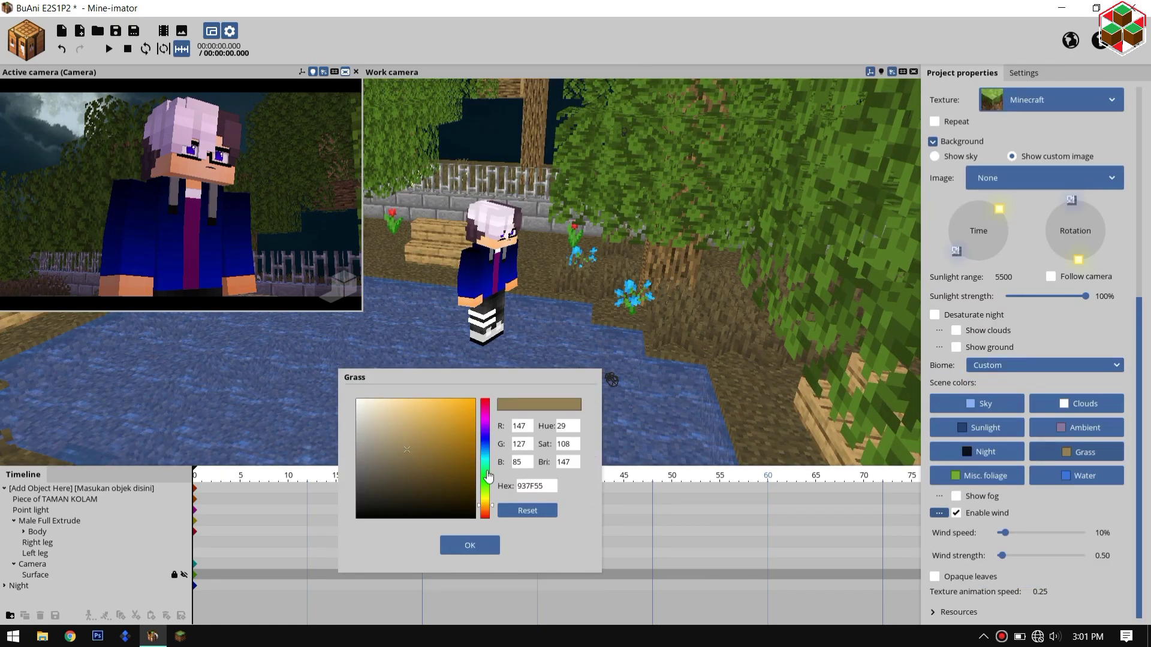
{"action": "left_click", "coordinate": [487, 472]}
Try several hues for the misc. foliage color, ending on magenta AB2F9B
{"action": "left_click", "coordinate": [962, 476]}
{"action": "left_click", "coordinate": [484, 444]}
{"action": "left_click", "coordinate": [347, 292]}
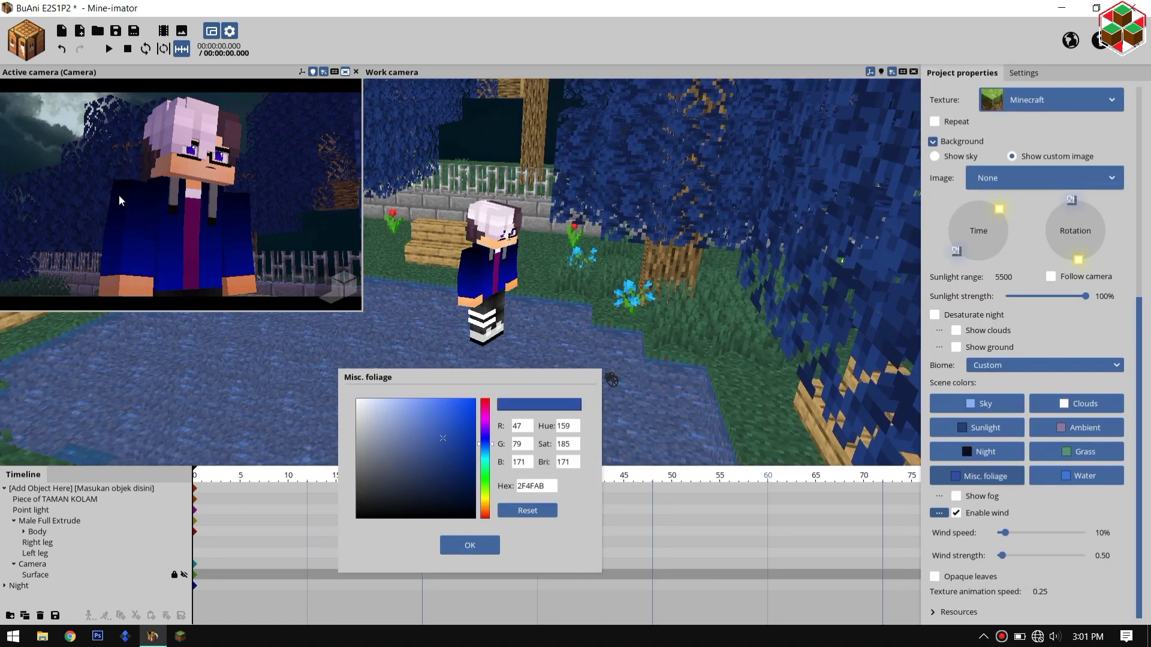
{"action": "left_click", "coordinate": [484, 462]}
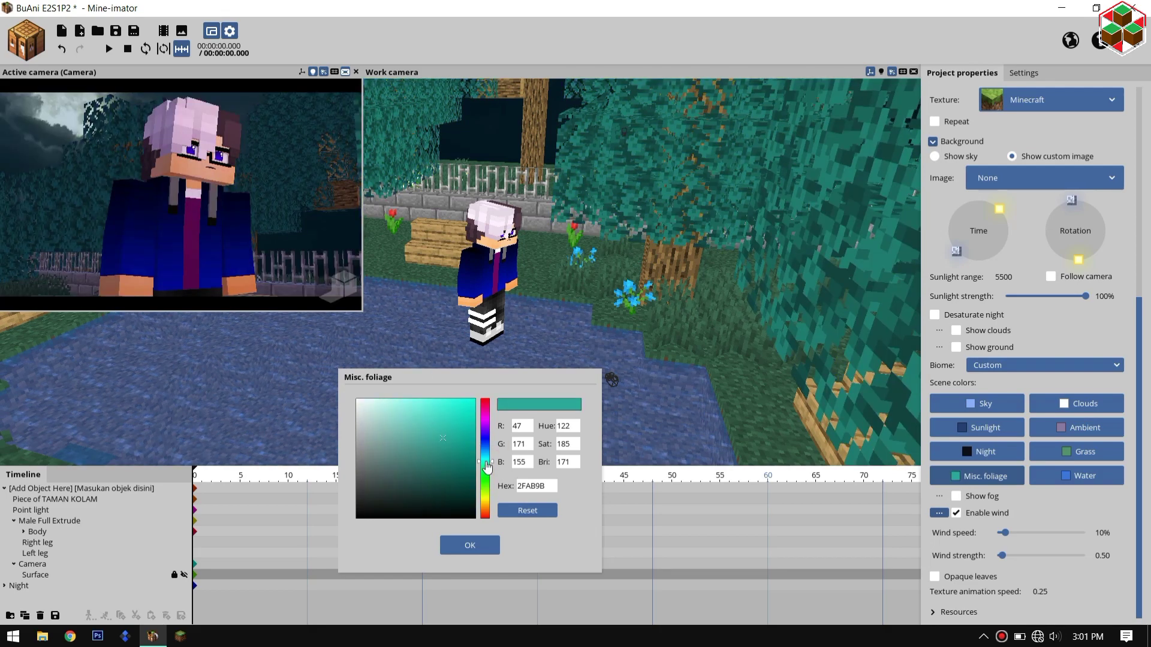
{"action": "left_click", "coordinate": [483, 427]}
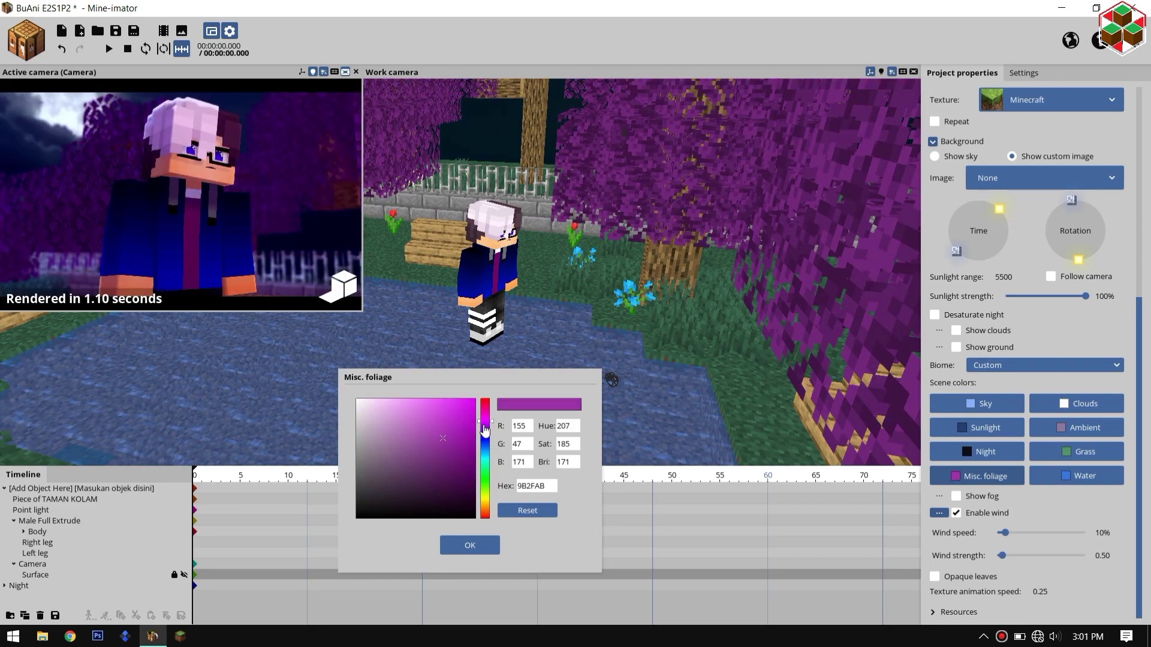
{"action": "left_click", "coordinate": [488, 412]}
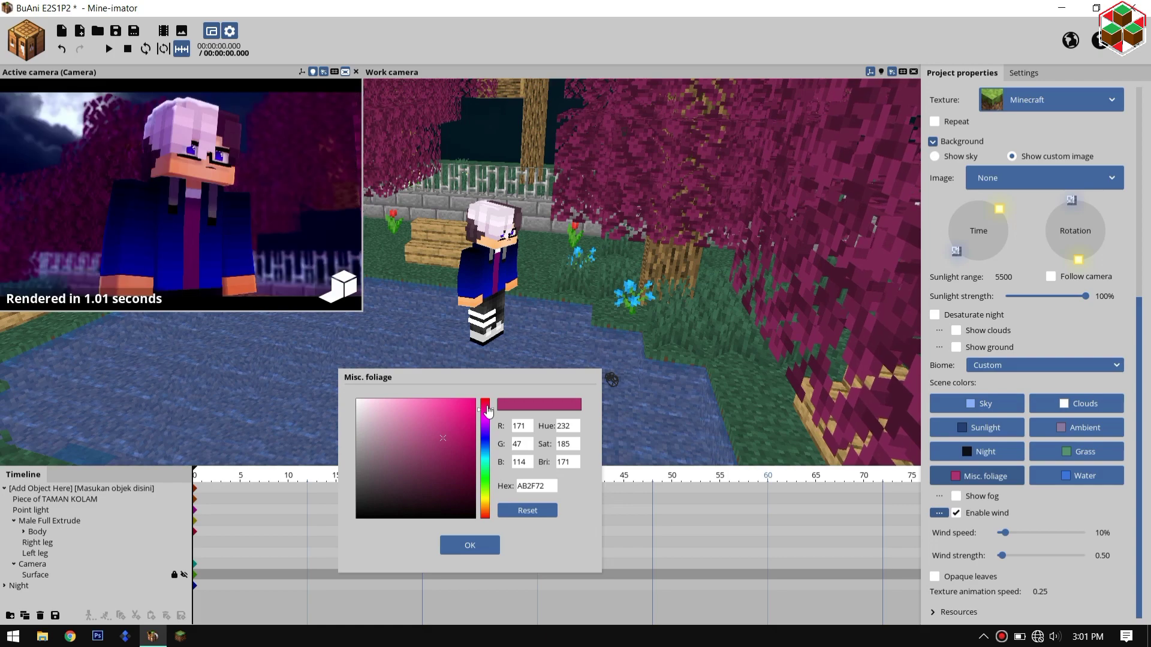
{"action": "left_click", "coordinate": [485, 508]}
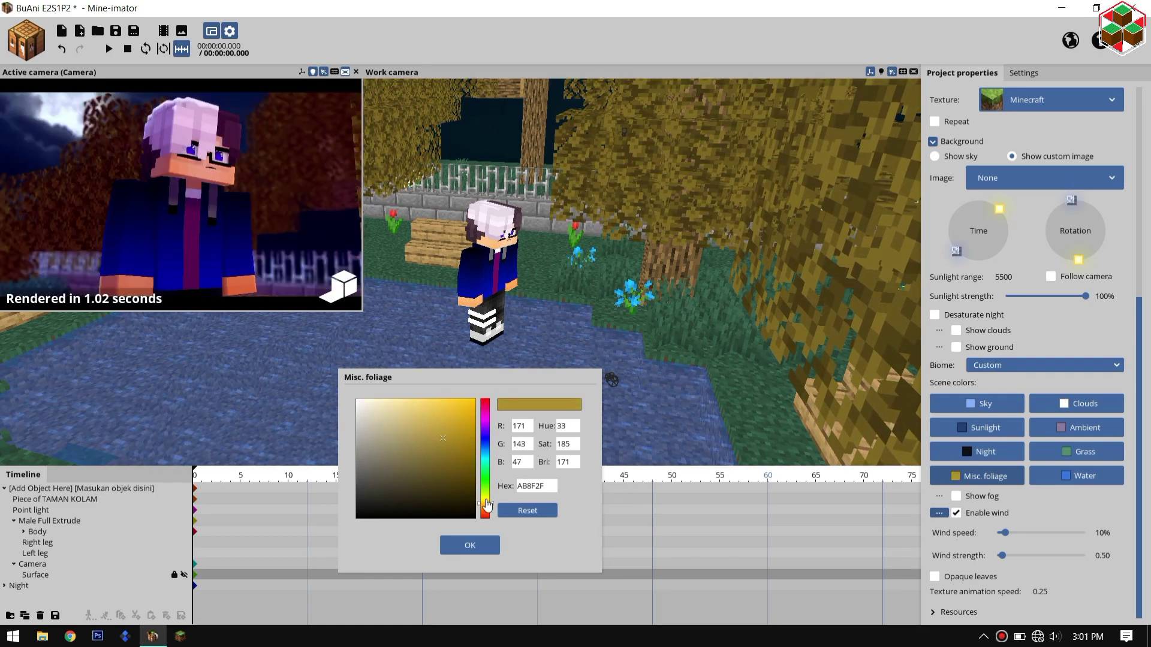
{"action": "left_click", "coordinate": [484, 489]}
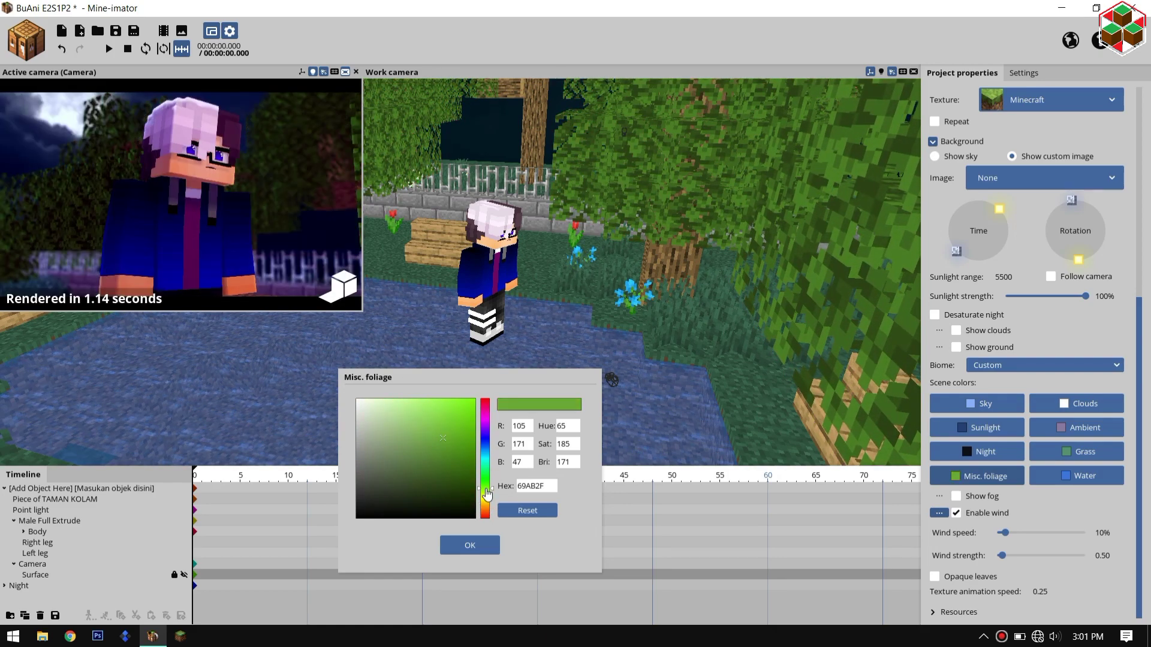
{"action": "left_click", "coordinate": [486, 416]}
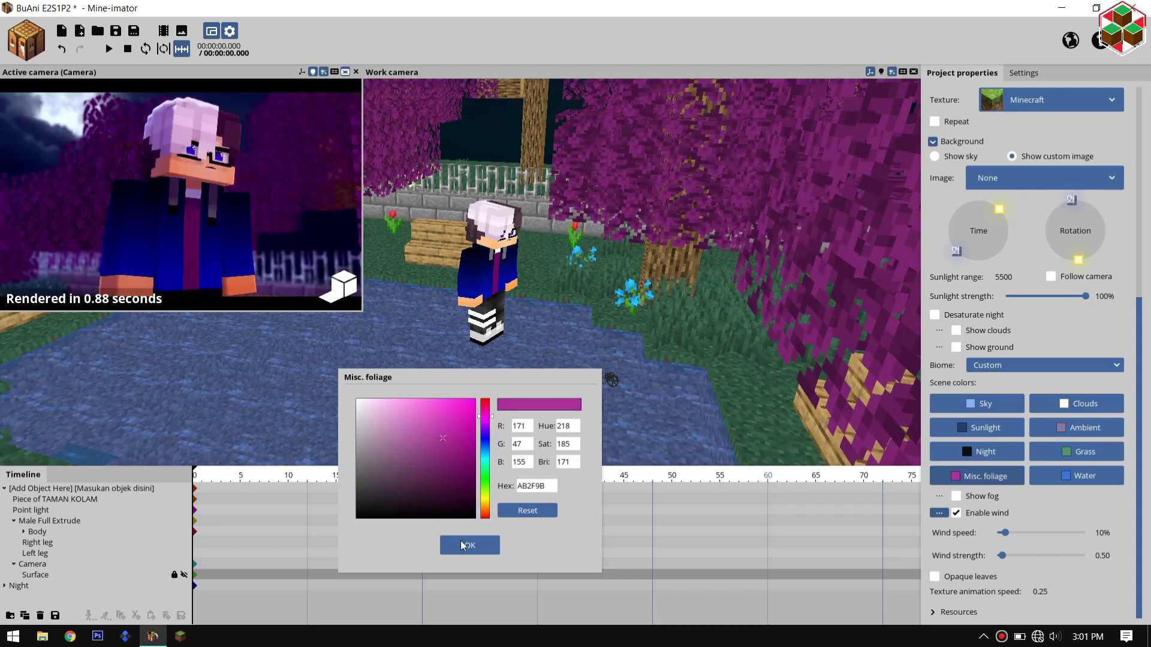
Enable fog with sky fog and a custom color, distance 5040, size 3570 and height 30, and enlarge the camera preview
{"action": "left_click", "coordinate": [980, 502]}
{"action": "left_click", "coordinate": [980, 498]}
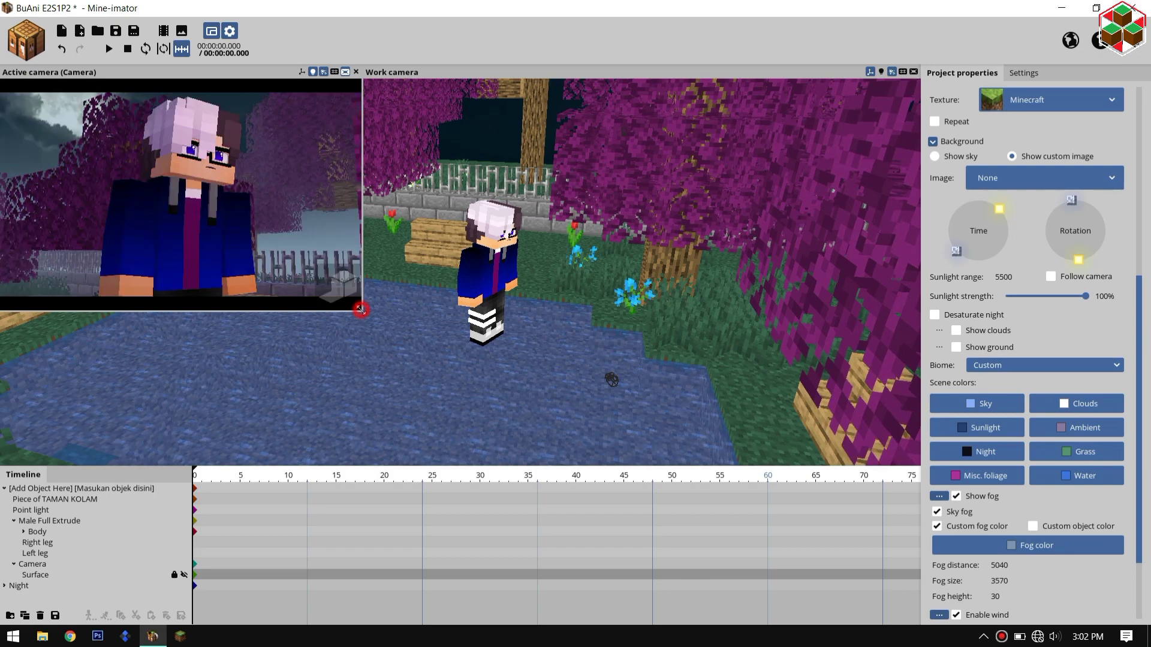
{"action": "left_click_drag", "start_coordinate": [444, 349], "coordinate": [533, 383]}
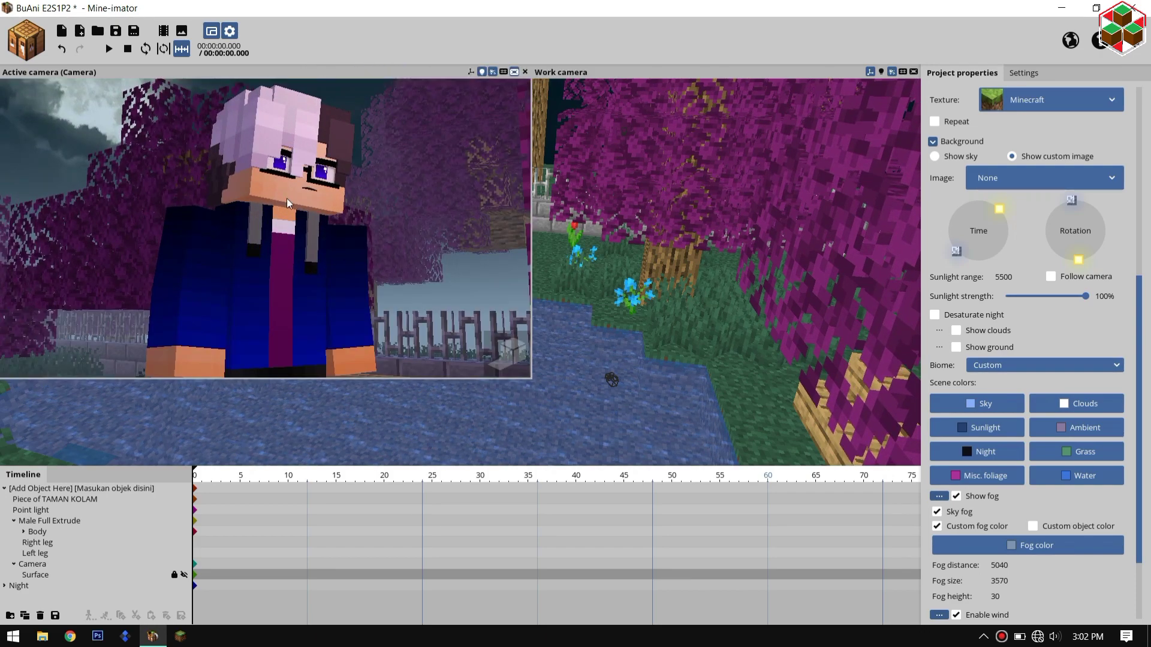
Select the blue cuff stripe cubes on the character's right arm, turn on their glow and adjust their color
{"action": "left_click", "coordinate": [23, 540]}
{"action": "left_click", "coordinate": [23, 532]}
{"action": "left_click", "coordinate": [72, 554]}
{"action": "scroll", "coordinate": [59, 569], "scroll_direction": "down", "scroll_amount": 2}
{"action": "left_click", "coordinate": [63, 565]}
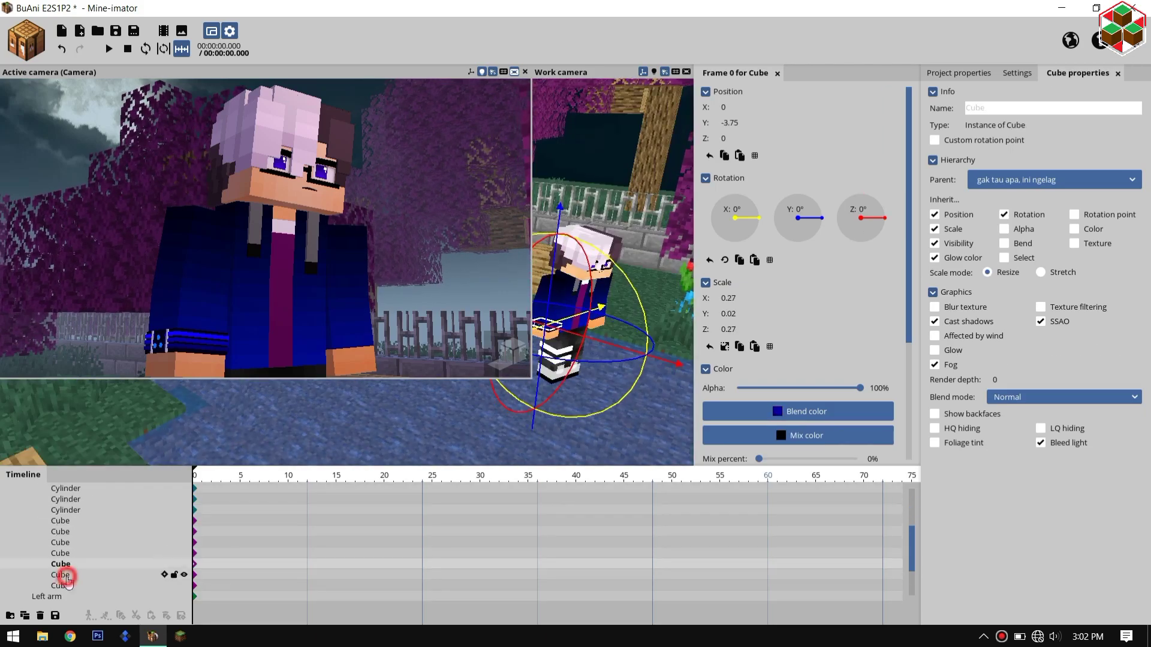
{"action": "left_click", "coordinate": [66, 575], "text": "shift"}
{"action": "left_click", "coordinate": [935, 350]}
{"action": "left_click", "coordinate": [846, 436]}
{"action": "left_click", "coordinate": [470, 546]}
{"action": "left_click", "coordinate": [934, 350]}
Collapse the character's hierarchy, select the camera and look through its further frame settings
{"action": "left_click", "coordinate": [1018, 73]}
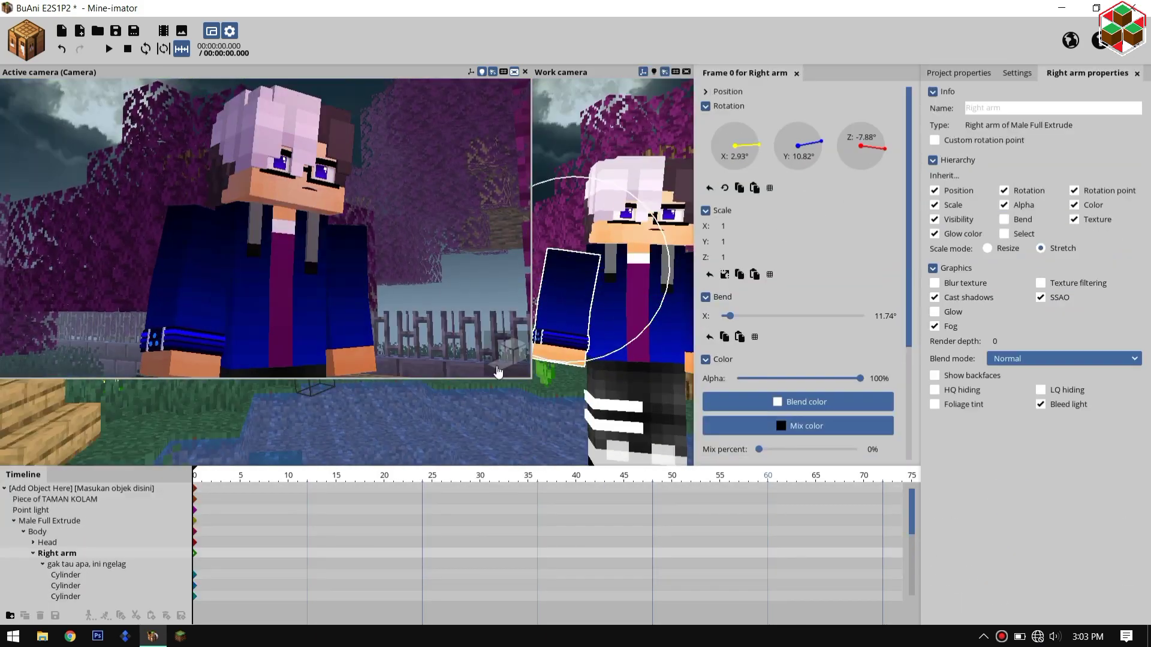
{"action": "left_click", "coordinate": [14, 521]}
{"action": "left_click", "coordinate": [33, 531]}
{"action": "left_click_drag", "start_coordinate": [909, 156], "coordinate": [915, 443]}
{"action": "left_click", "coordinate": [729, 296]}
Change the background's fog color to a dark blue
{"action": "left_click", "coordinate": [962, 73]}
{"action": "left_click", "coordinate": [1028, 546]}
{"action": "left_click", "coordinate": [416, 451]}
{"action": "left_click", "coordinate": [485, 449]}
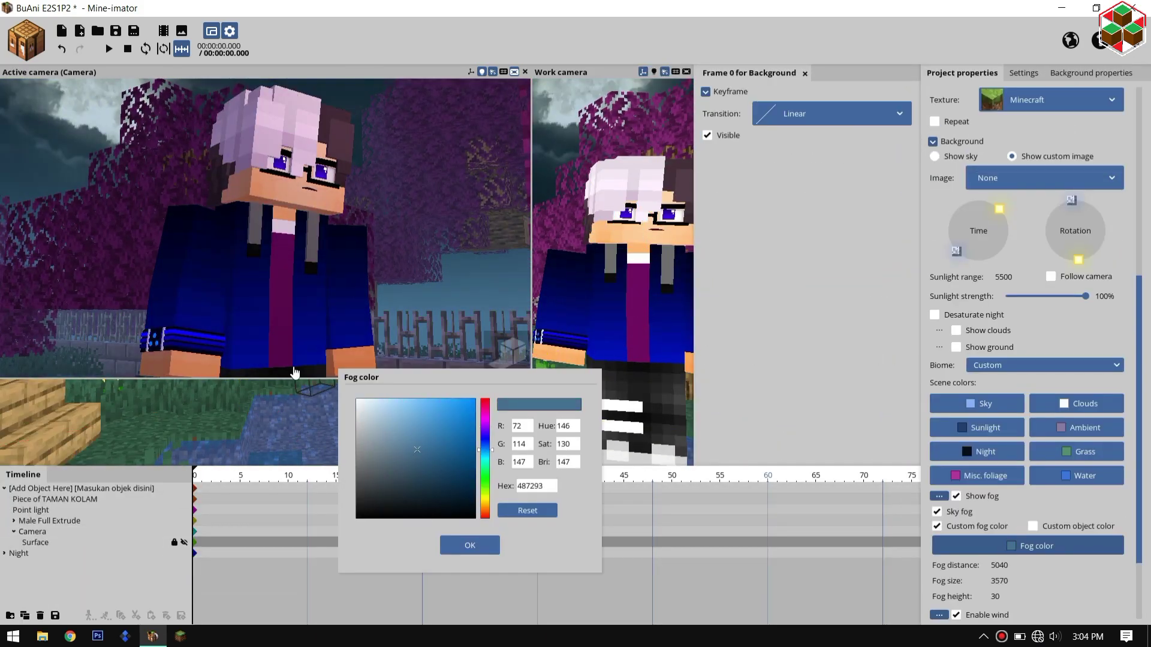
{"action": "left_click", "coordinate": [434, 482]}
{"action": "left_click", "coordinate": [485, 435]}
{"action": "left_click", "coordinate": [485, 450]}
Shift the ambient color to a blue hue and set the misc. foliage color to teal 2FAB92
{"action": "left_click", "coordinate": [978, 476]}
{"action": "left_click", "coordinate": [367, 416]}
{"action": "left_click", "coordinate": [1077, 428]}
{"action": "left_click", "coordinate": [484, 441]}
{"action": "left_click", "coordinate": [978, 476]}
{"action": "left_click", "coordinate": [485, 461]}
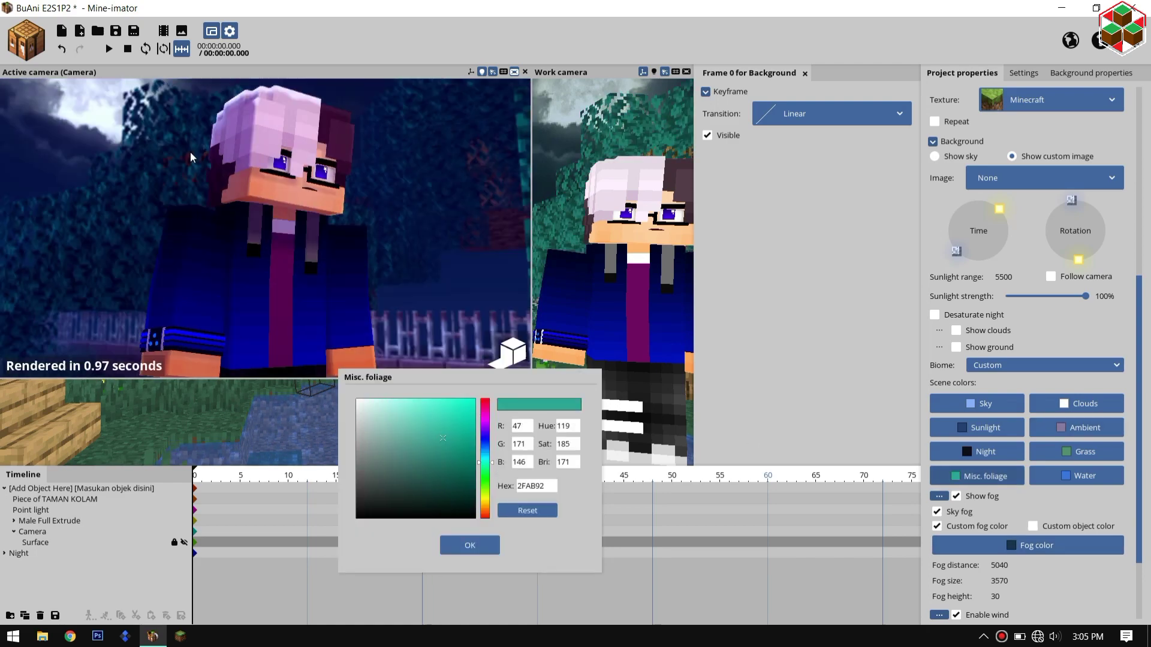
Change the misc. foliage color to crimson red and the background's fog color to a lighter greyish blue
{"action": "left_click", "coordinate": [485, 406]}
{"action": "left_click", "coordinate": [1028, 546]}
{"action": "left_click", "coordinate": [426, 440]}
Set the fog distance to 7820 and the fog size to 6690
{"action": "left_click_drag", "start_coordinate": [1000, 566], "coordinate": [1013, 414]}
{"action": "left_click_drag", "start_coordinate": [999, 581], "coordinate": [1013, 413]}
{"action": "left_click", "coordinate": [469, 546]}
Select the cube inside the Night folder and preview the camera view in high quality
{"action": "left_click", "coordinate": [4, 553]}
{"action": "left_click", "coordinate": [22, 564]}
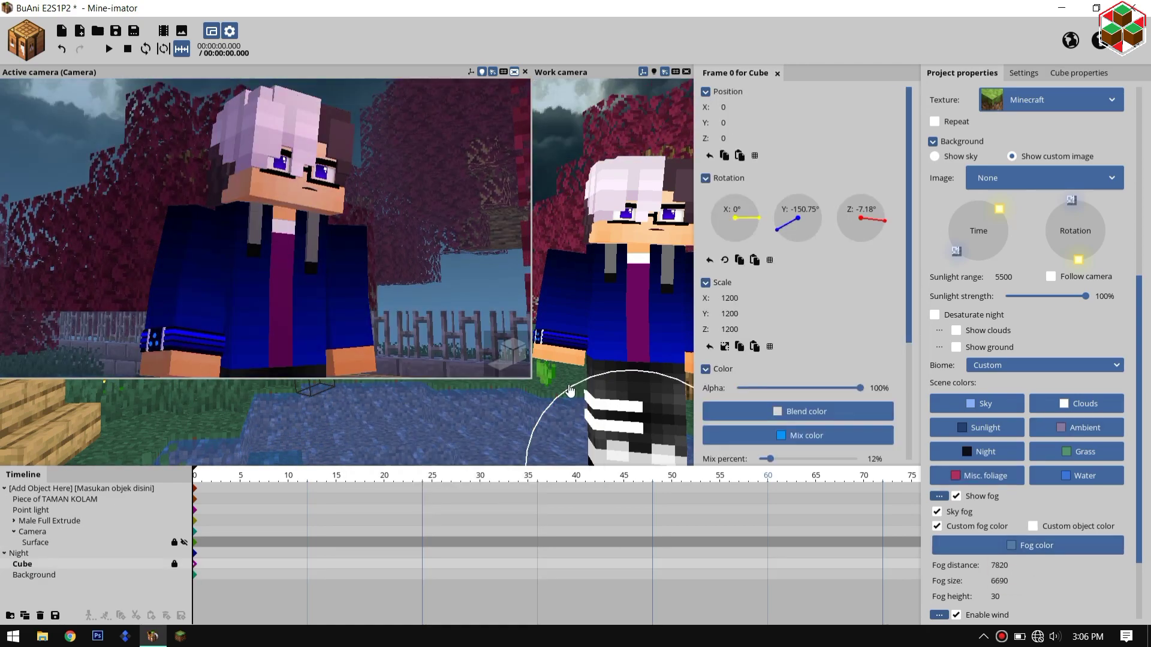
{"action": "left_click", "coordinate": [506, 354]}
Add a moon sphere in the sky behind the trees, scale it uniformly to 2.31 and set its brightness to 100%
{"action": "left_click", "coordinate": [26, 40]}
{"action": "left_click_drag", "start_coordinate": [636, 326], "coordinate": [660, 269]}
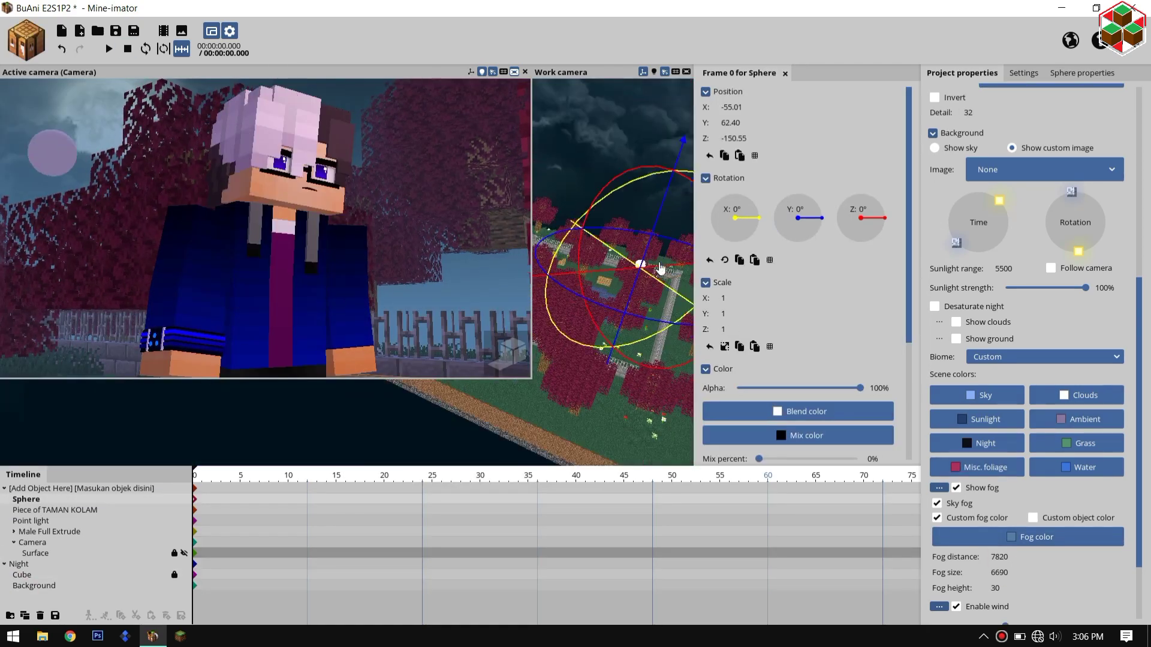
{"action": "left_click", "coordinate": [725, 347]}
{"action": "scroll", "coordinate": [797, 336], "scroll_direction": "down", "scroll_amount": 5}
{"action": "left_click_drag", "start_coordinate": [759, 311], "coordinate": [858, 311]}
Turn on the sphere's glow and make it render only that glow
{"action": "left_click", "coordinate": [1082, 73]}
{"action": "left_click", "coordinate": [935, 350]}
{"action": "left_click", "coordinate": [934, 365]}
Set the sphere's glow color to a muted greyish blue and lower its alpha
{"action": "left_click", "coordinate": [846, 266]}
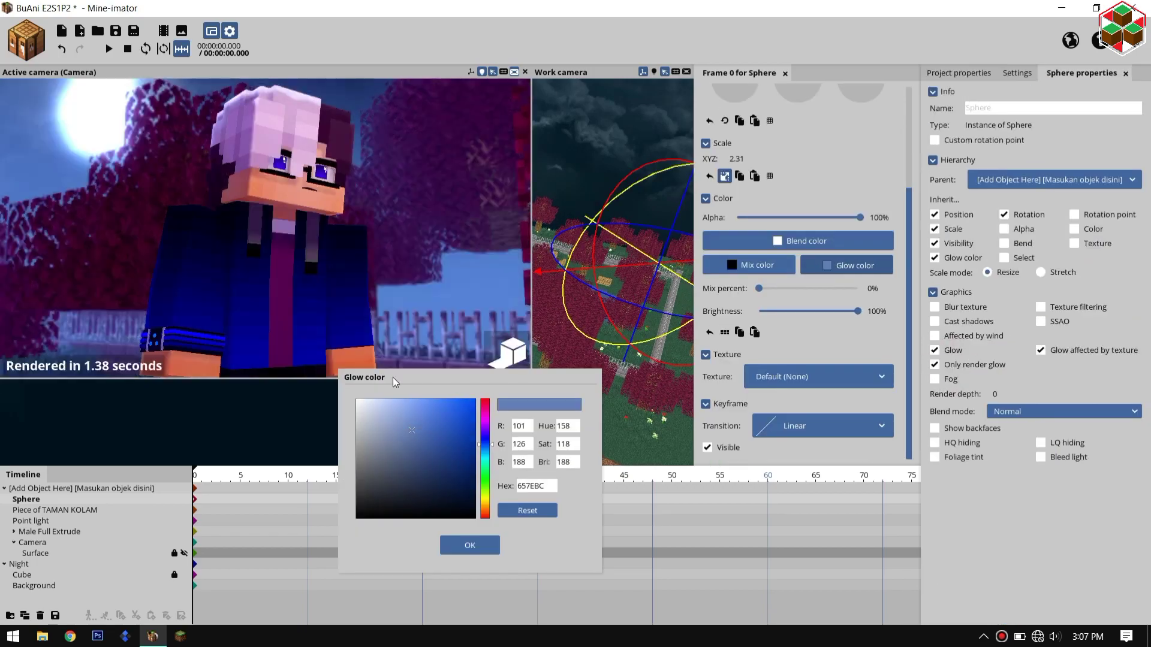
{"action": "left_click", "coordinate": [446, 495]}
{"action": "left_click", "coordinate": [393, 445]}
{"action": "left_click_drag", "start_coordinate": [860, 218], "coordinate": [796, 218]}
{"action": "left_click", "coordinate": [470, 546]}
Shrink the active camera view, duplicate the point light and move the copy lower
{"action": "left_click", "coordinate": [31, 521]}
{"action": "left_click_drag", "start_coordinate": [531, 379], "coordinate": [456, 345]}
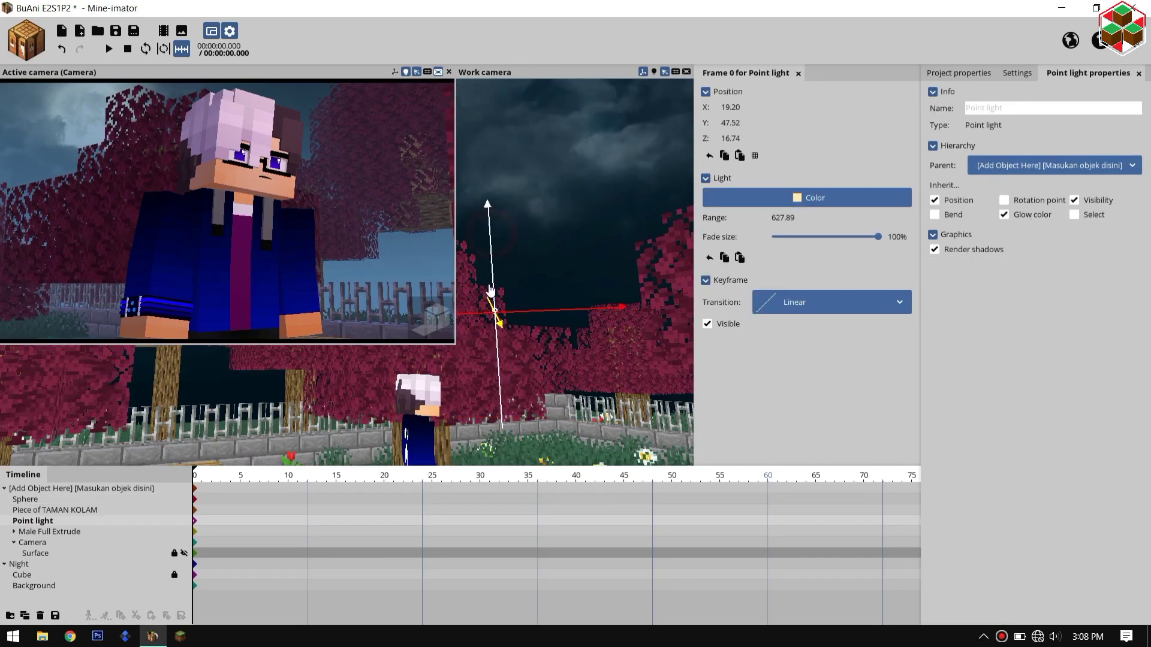
{"action": "key", "text": "ctrl+d"}
{"action": "left_click_drag", "start_coordinate": [489, 215], "coordinate": [495, 294]}
Reduce the duplicated point light's range and fade size, checking the effect in the rendered view
{"action": "left_click_drag", "start_coordinate": [519, 360], "coordinate": [462, 383]}
{"action": "left_click_drag", "start_coordinate": [782, 218], "coordinate": [738, 217]}
{"action": "left_click_drag", "start_coordinate": [878, 237], "coordinate": [824, 237]}
{"action": "left_click_drag", "start_coordinate": [462, 411], "coordinate": [528, 414]}
{"action": "left_click", "coordinate": [433, 319]}
Select both point lights and darken their light color to a desaturated tan
{"action": "left_click", "coordinate": [33, 520], "text": "shift"}
{"action": "left_click", "coordinate": [806, 198]}
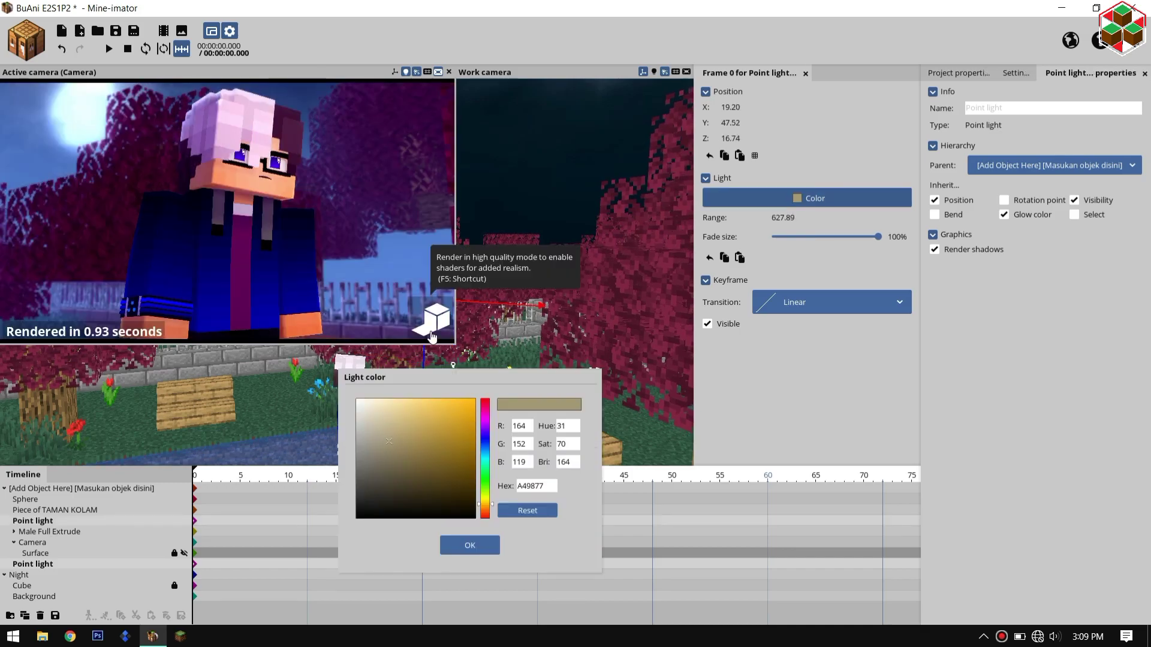
{"action": "left_click", "coordinate": [374, 449]}
{"action": "left_click", "coordinate": [470, 546]}
Review the render settings against the rendered view, toggling the visibility of the camera's Surface object
{"action": "left_click", "coordinate": [1015, 73]}
{"action": "left_click", "coordinate": [433, 320]}
{"action": "left_click", "coordinate": [184, 554]}
{"action": "left_click", "coordinate": [184, 553]}
Select the character's body and head in the work camera and check the pose in the rendered view
{"action": "left_click", "coordinate": [347, 410]}
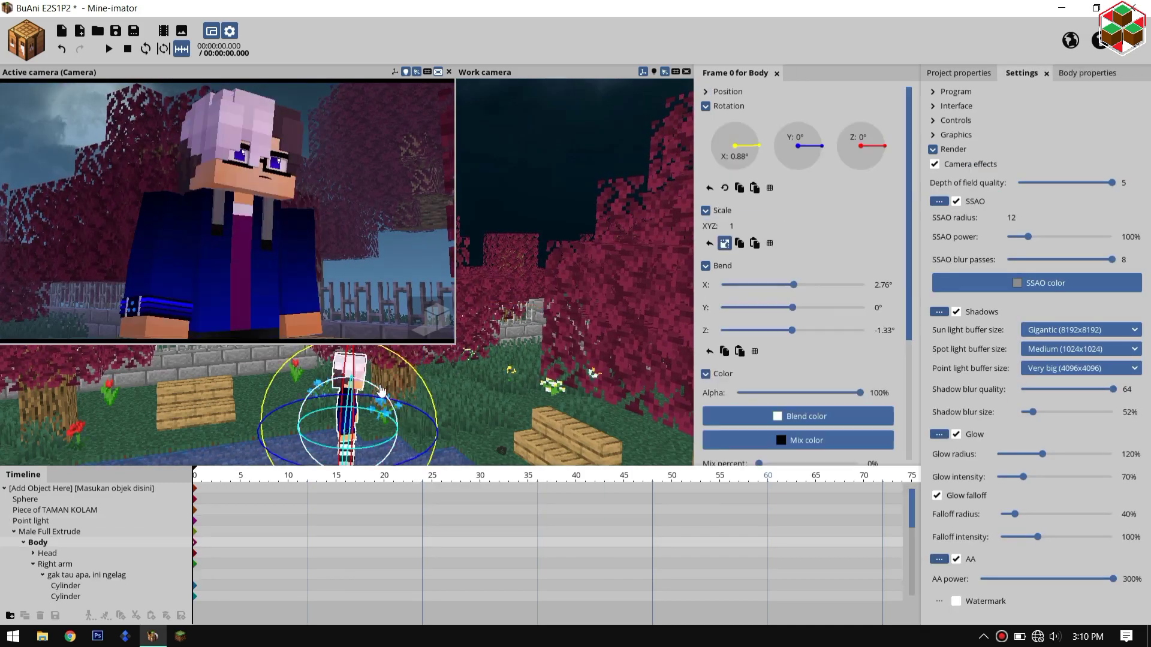
{"action": "left_click", "coordinate": [352, 373]}
{"action": "left_click_drag", "start_coordinate": [519, 378], "coordinate": [420, 360]}
{"action": "left_click", "coordinate": [359, 393]}
{"action": "left_click", "coordinate": [437, 320]}
{"action": "left_click", "coordinate": [436, 320]}
Select the camera and check its final framing in the high-quality render
{"action": "left_click", "coordinate": [32, 575]}
{"action": "left_click", "coordinate": [437, 319]}
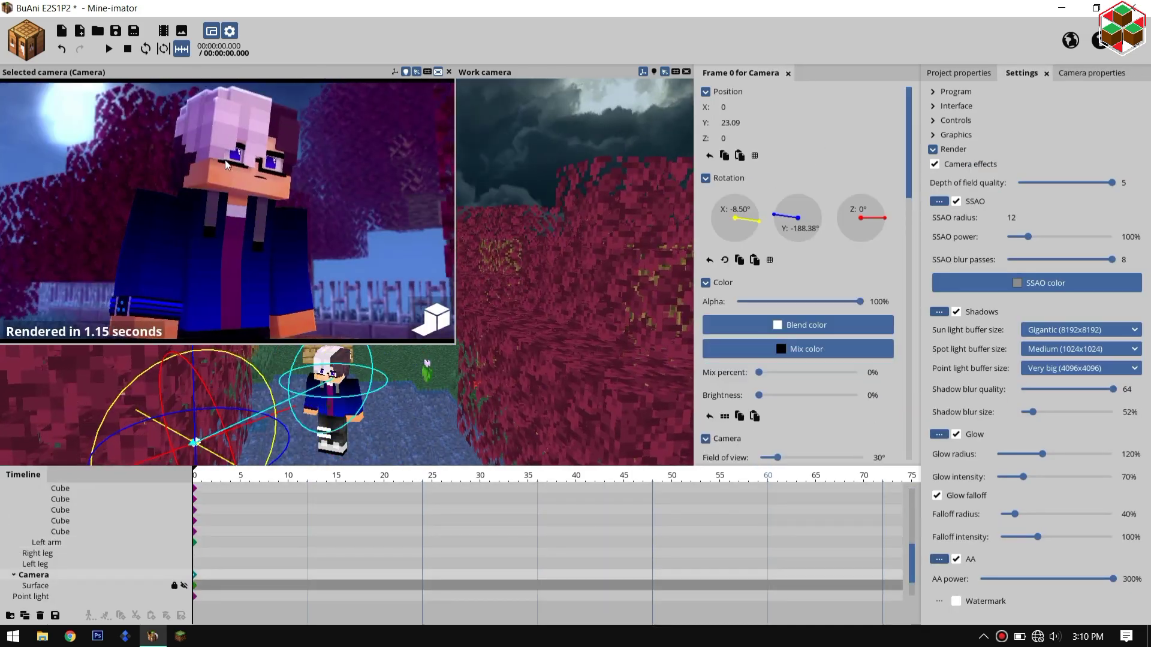
{"action": "left_click", "coordinate": [436, 320]}
{"action": "left_click", "coordinate": [353, 397]}
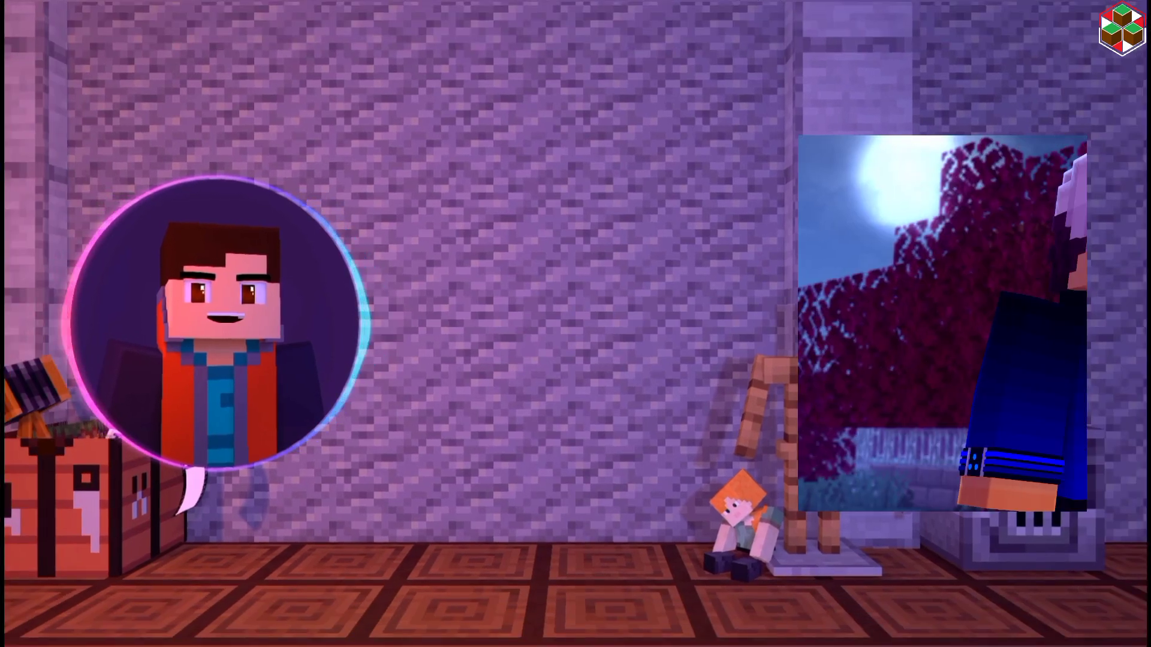